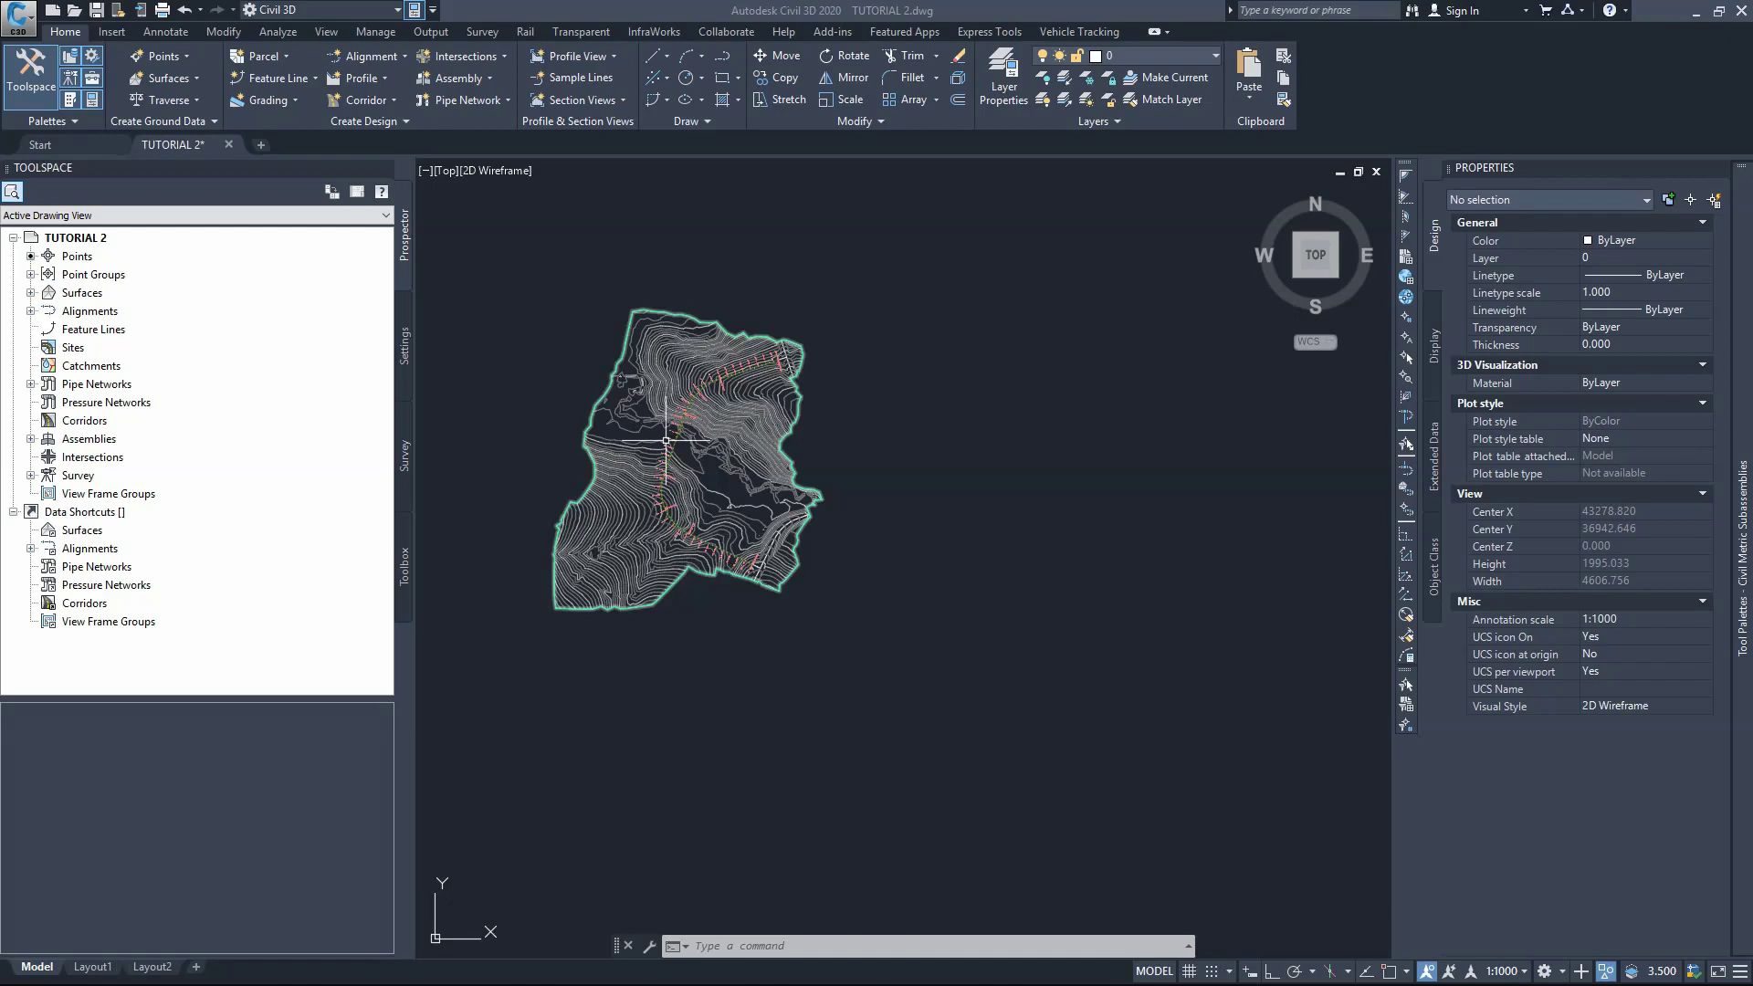
Step: Select the alignment's station labels and hide them with HIDEOBJECTS
left_click(665, 440)
scroll(690, 420, "up", 5)
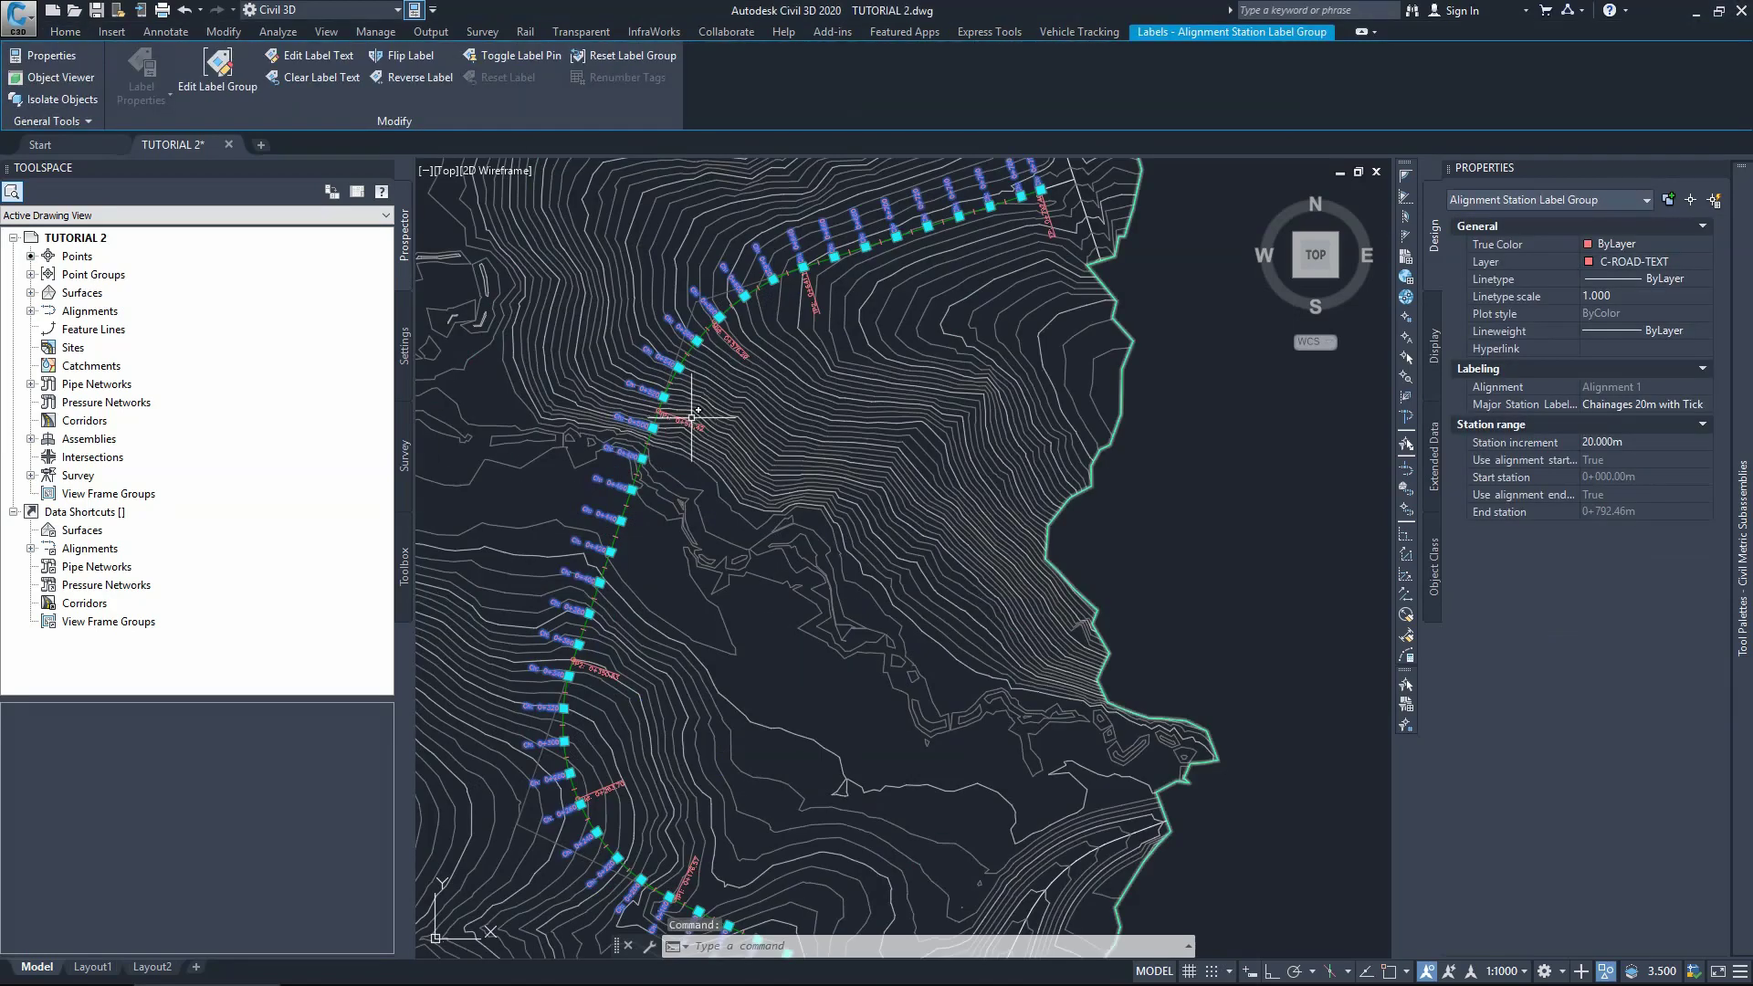
left_click(691, 418)
scroll(691, 417, "down", 3)
scroll(870, 437, "down", 3)
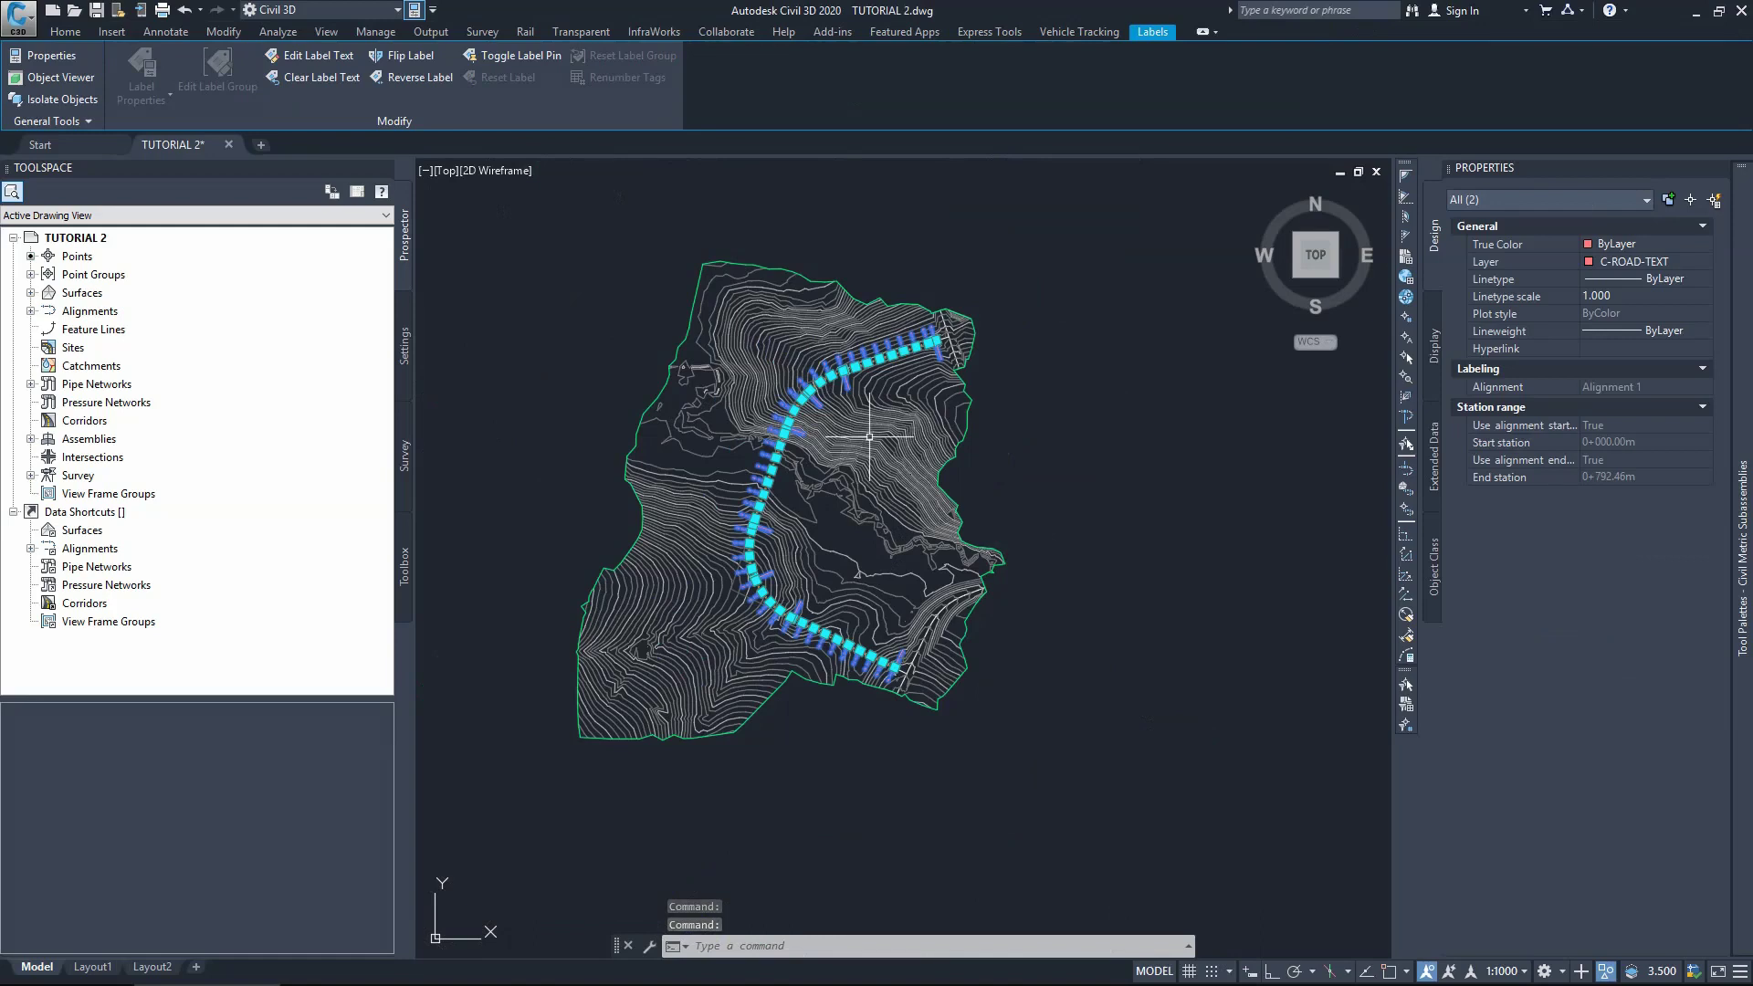
key("Escape")
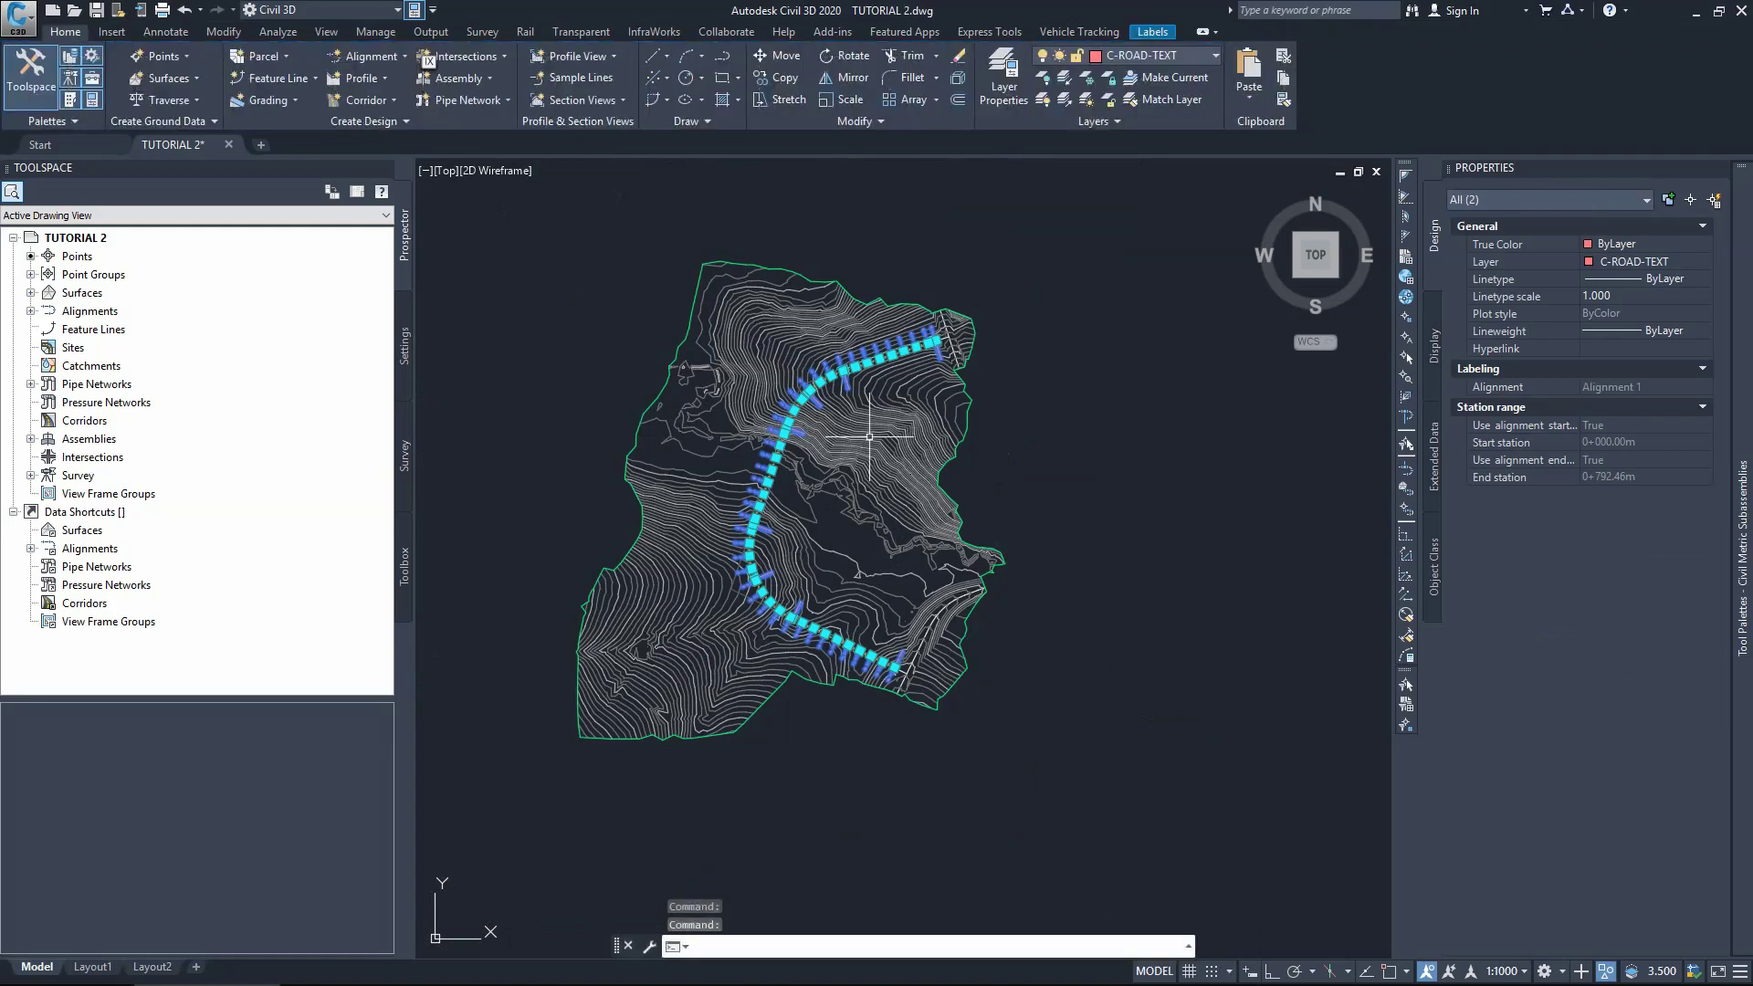
type("HIDE")
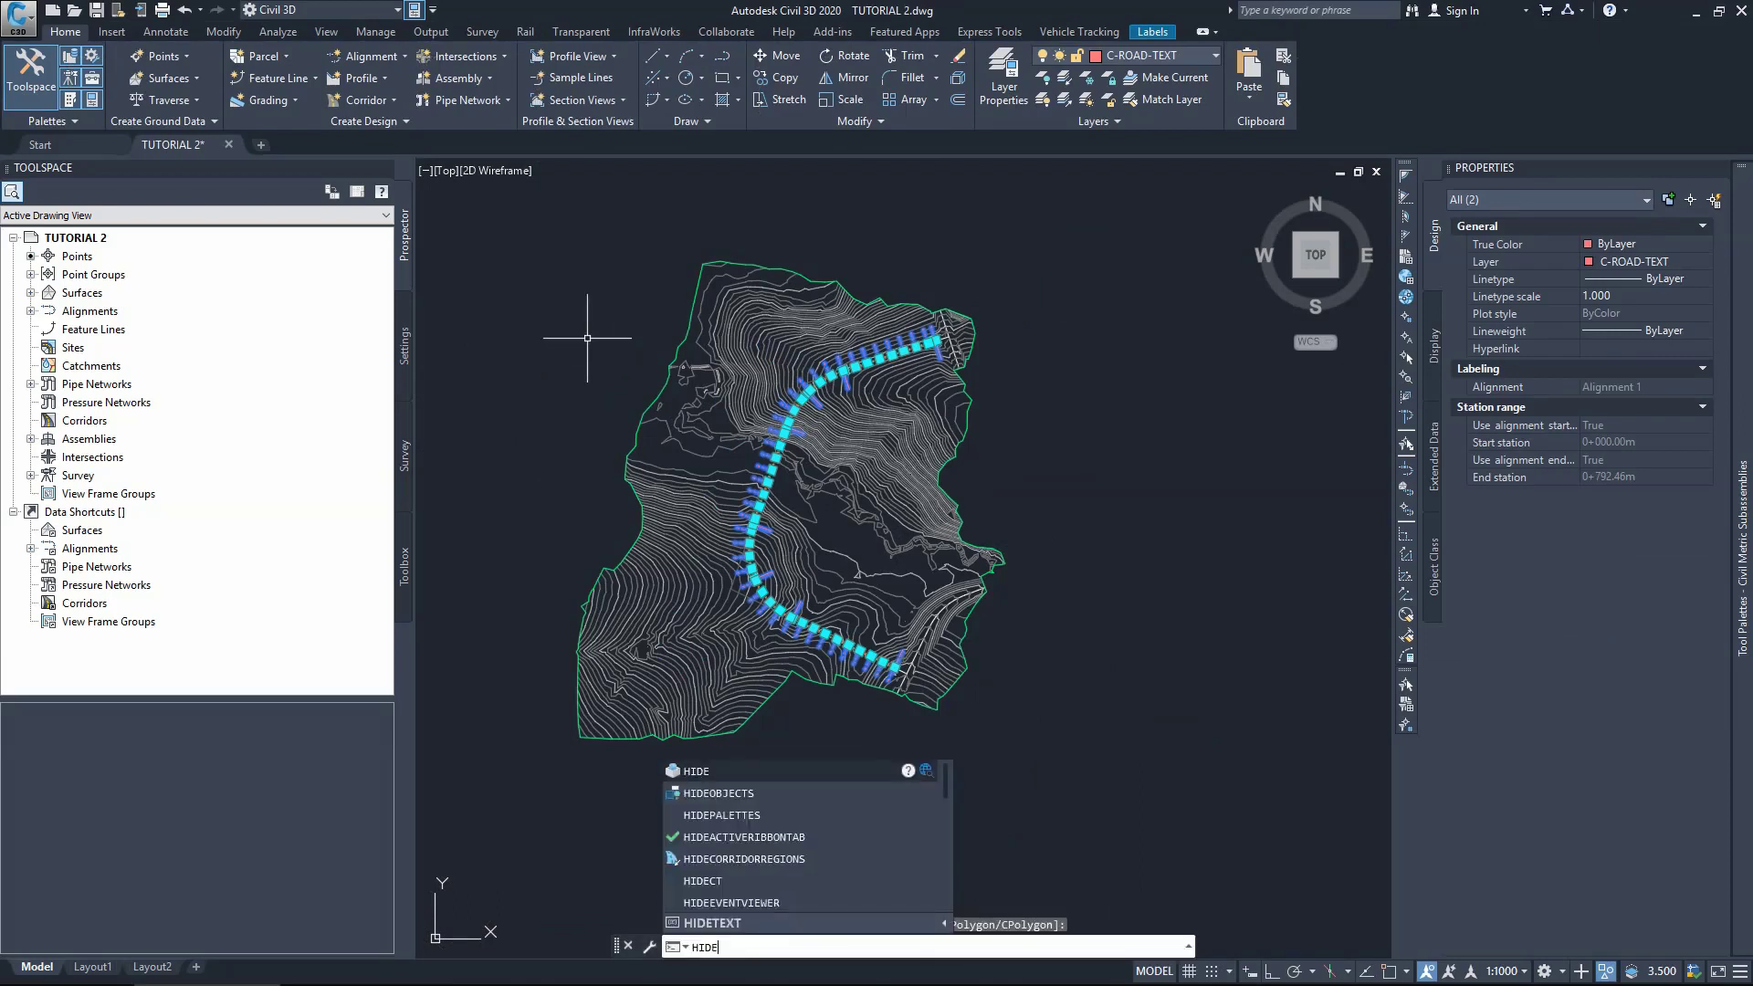
key("Down")
key("Return")
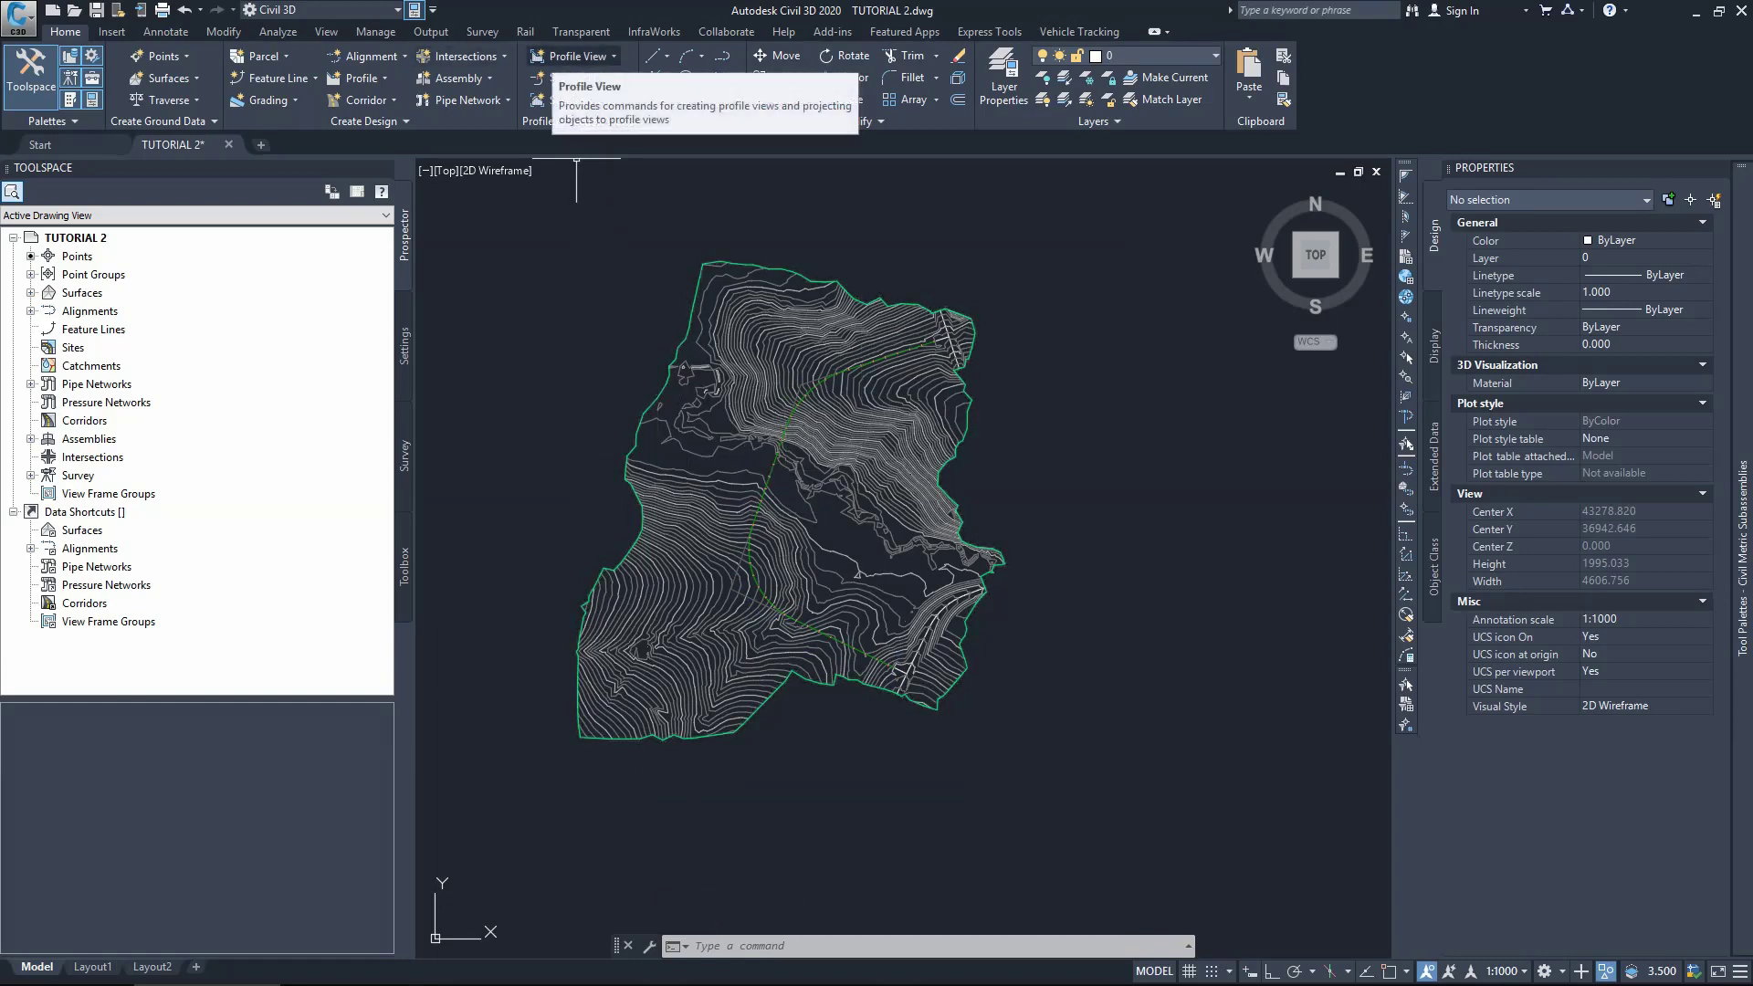
Step: Create an EG surface profile on Alignment 1 (0+000.00m to 0+792.46m) and draw it in a profile view
left_click(359, 77)
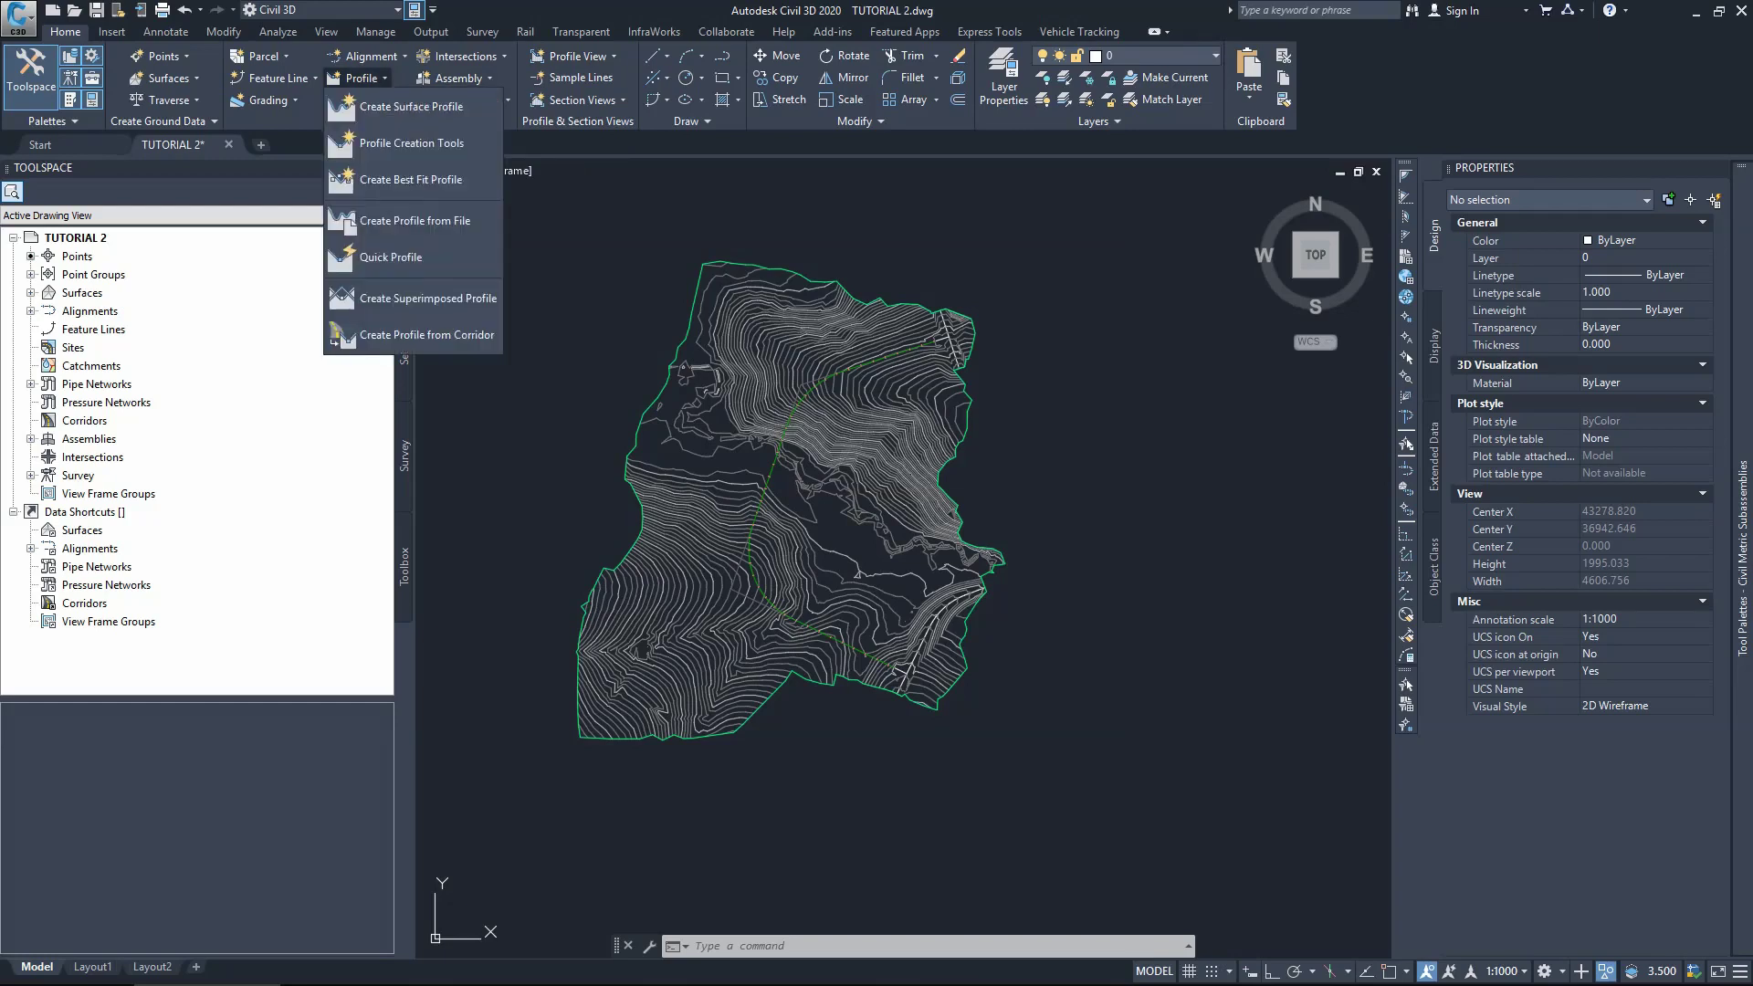
left_click(411, 106)
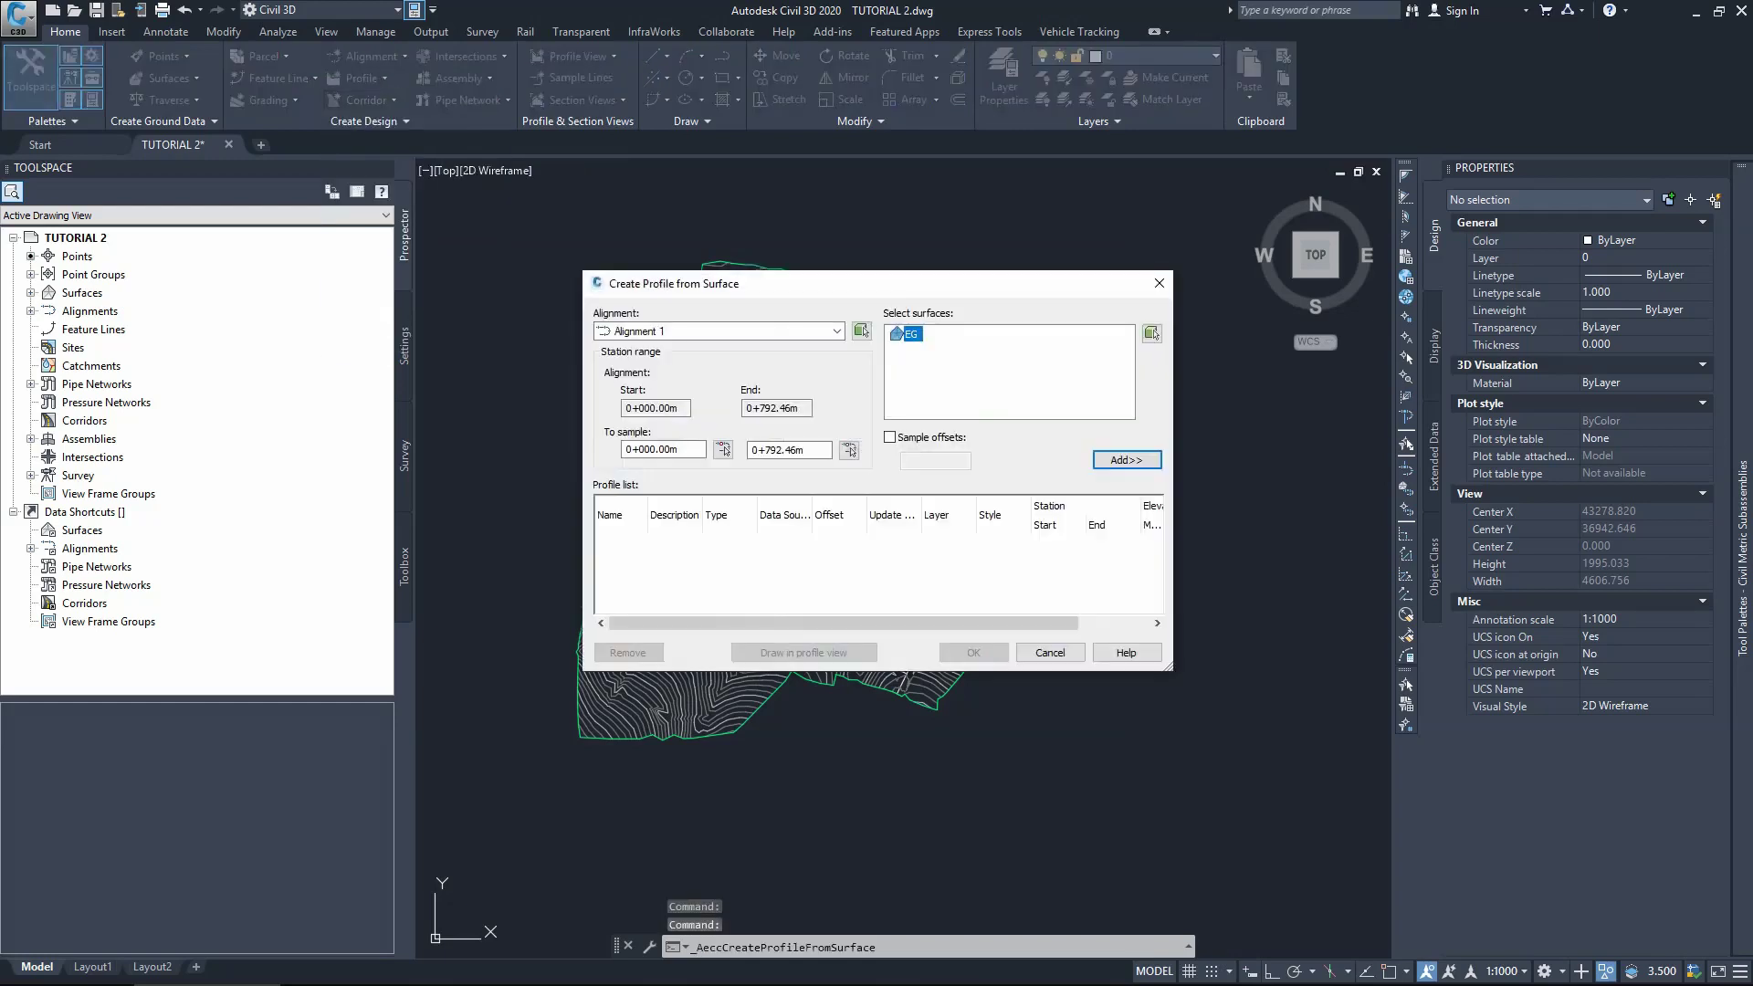
key("alt+Down")
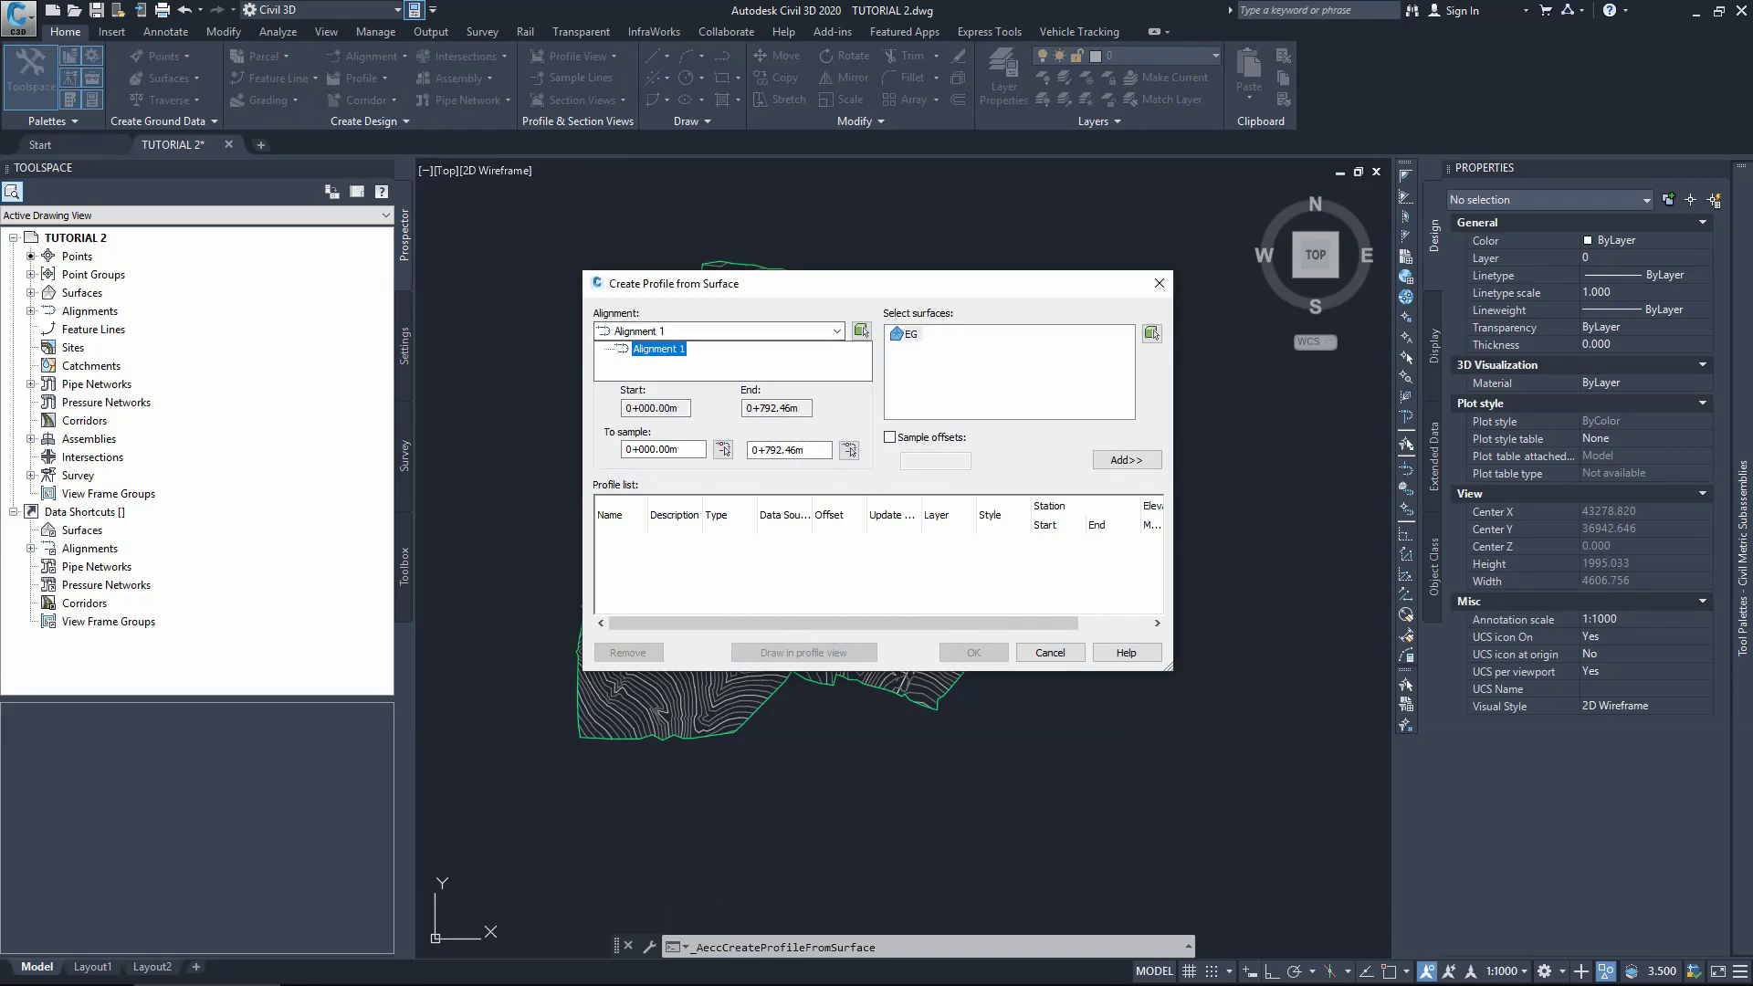
key("Return")
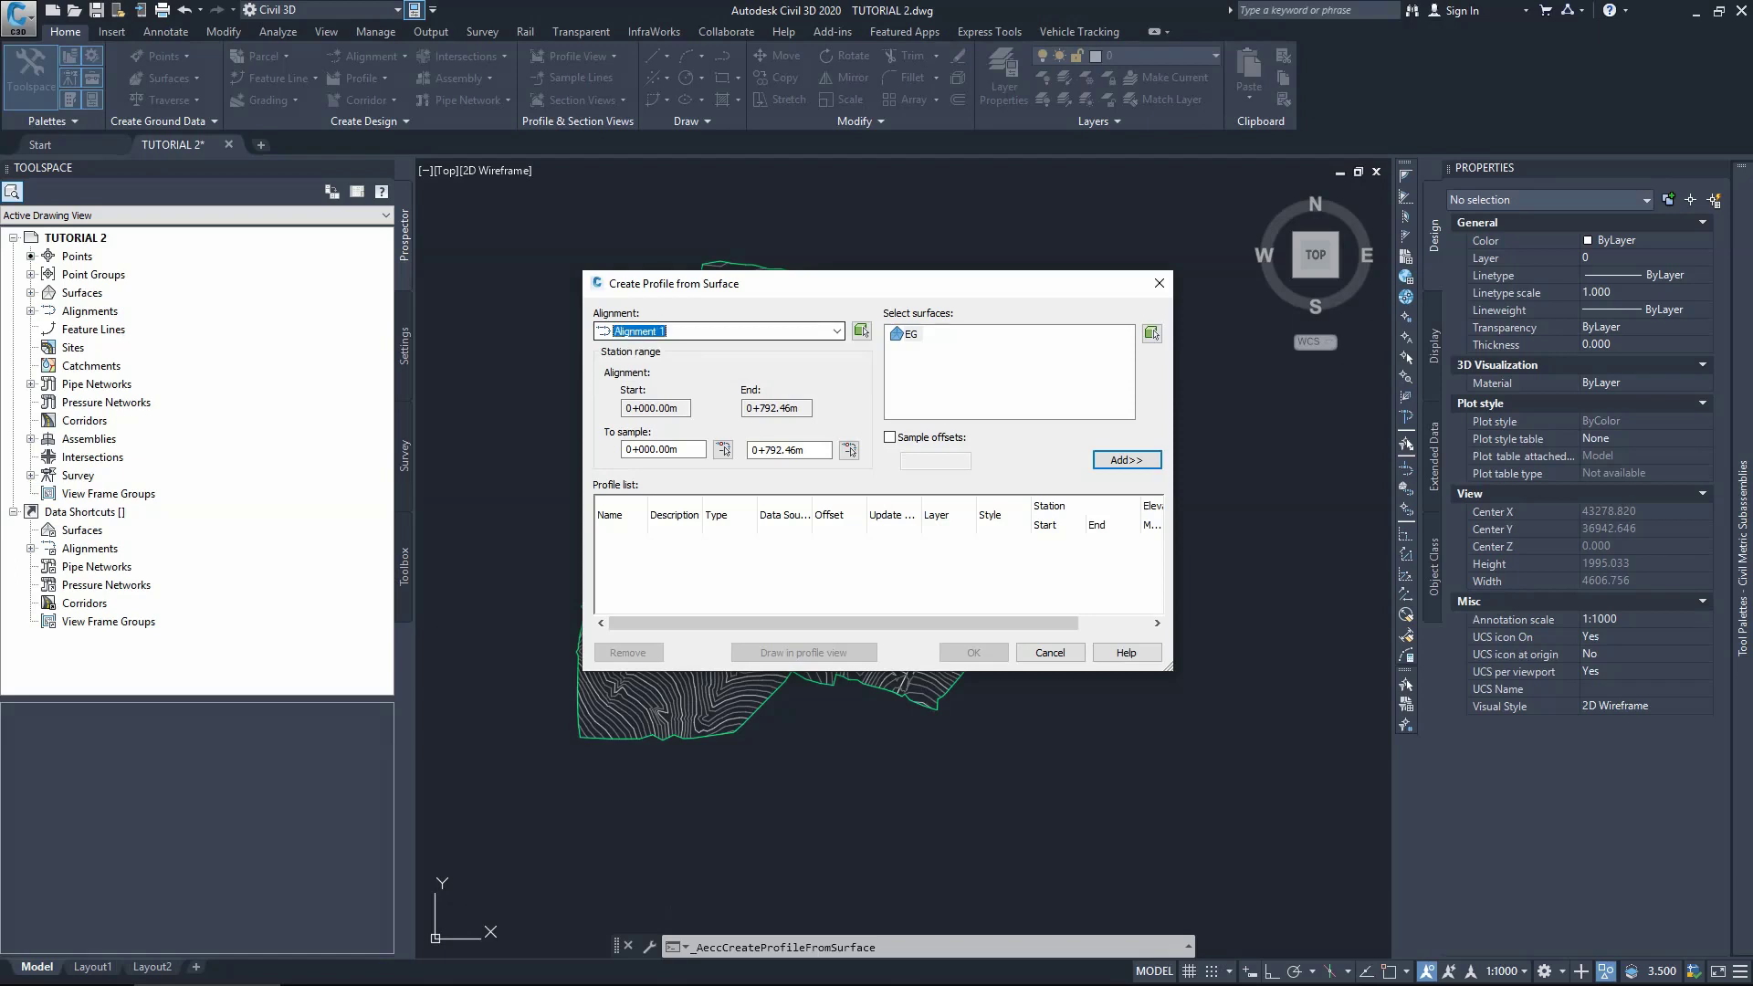
left_click(910, 334)
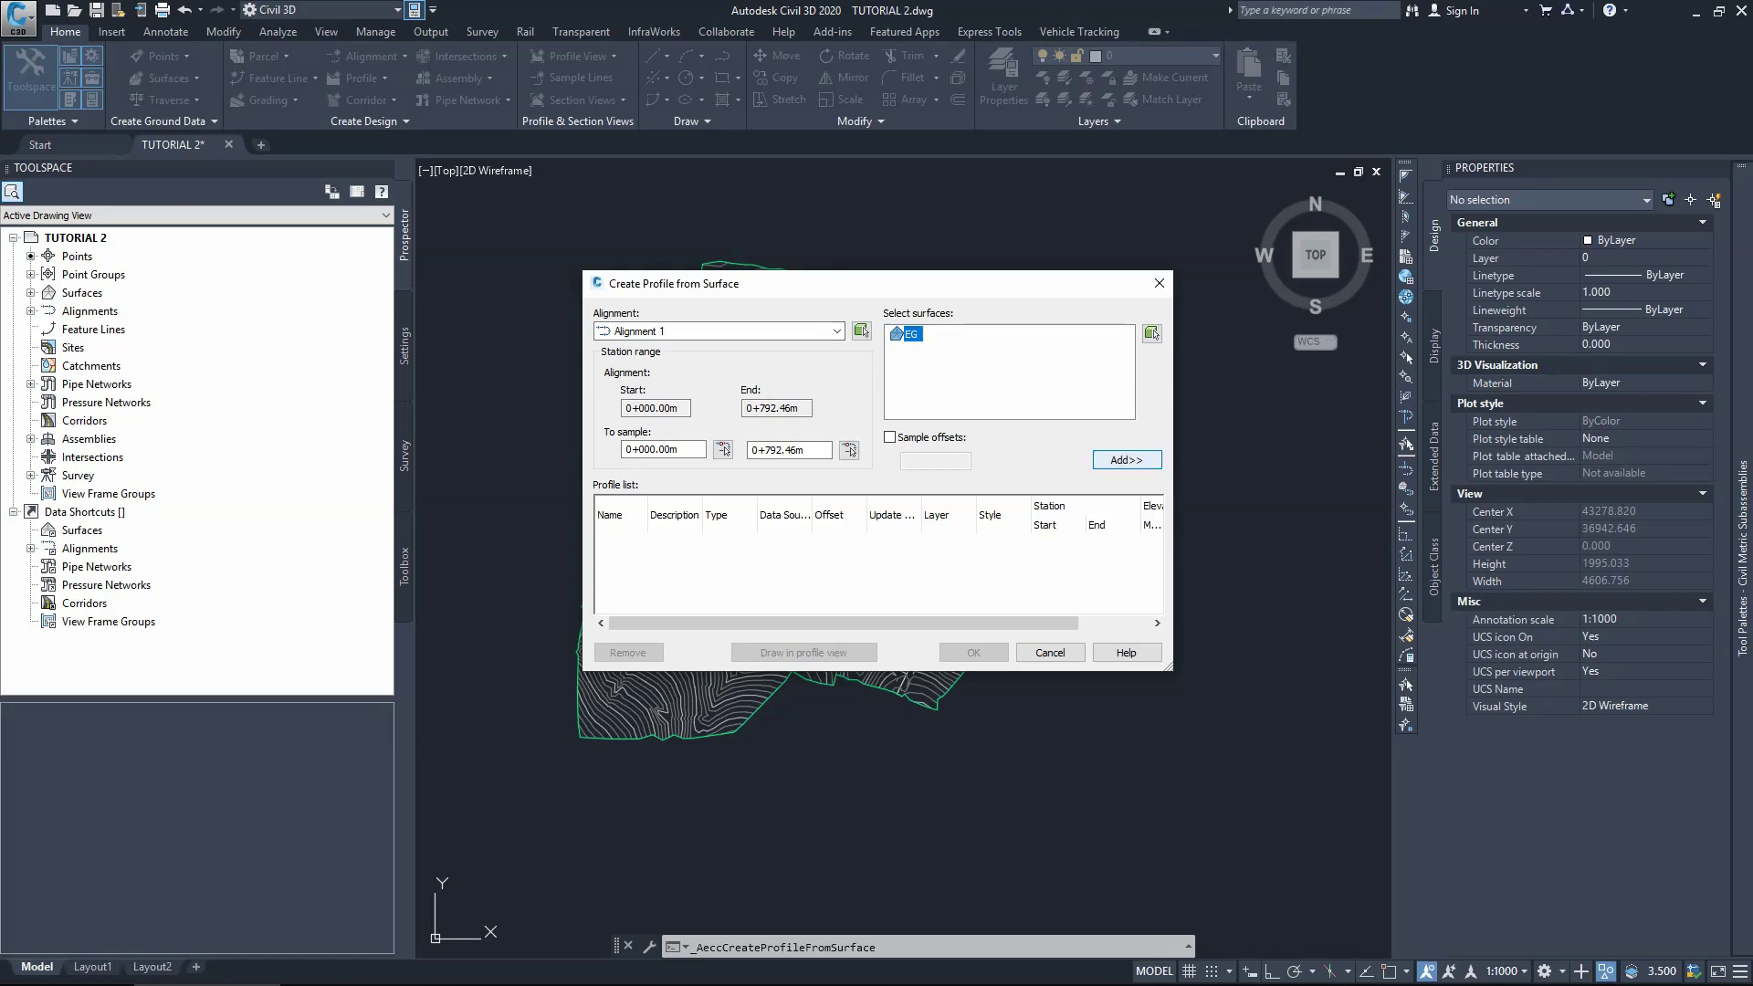
key("Return")
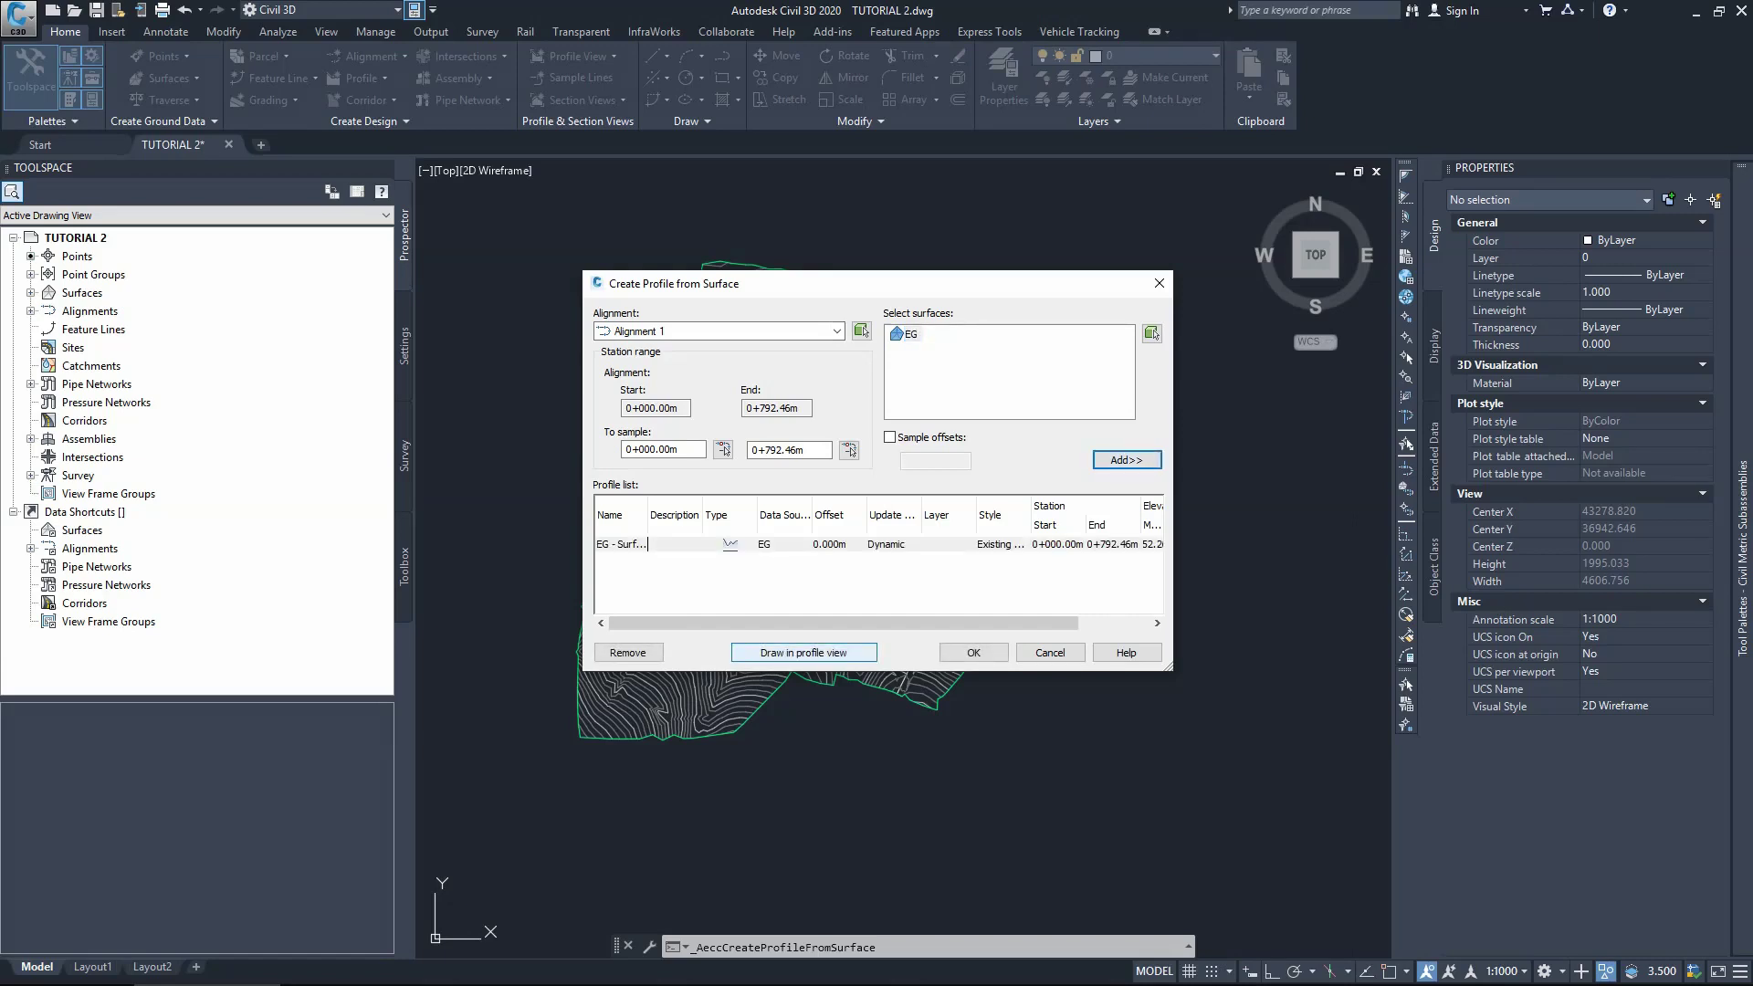
left_click(803, 652)
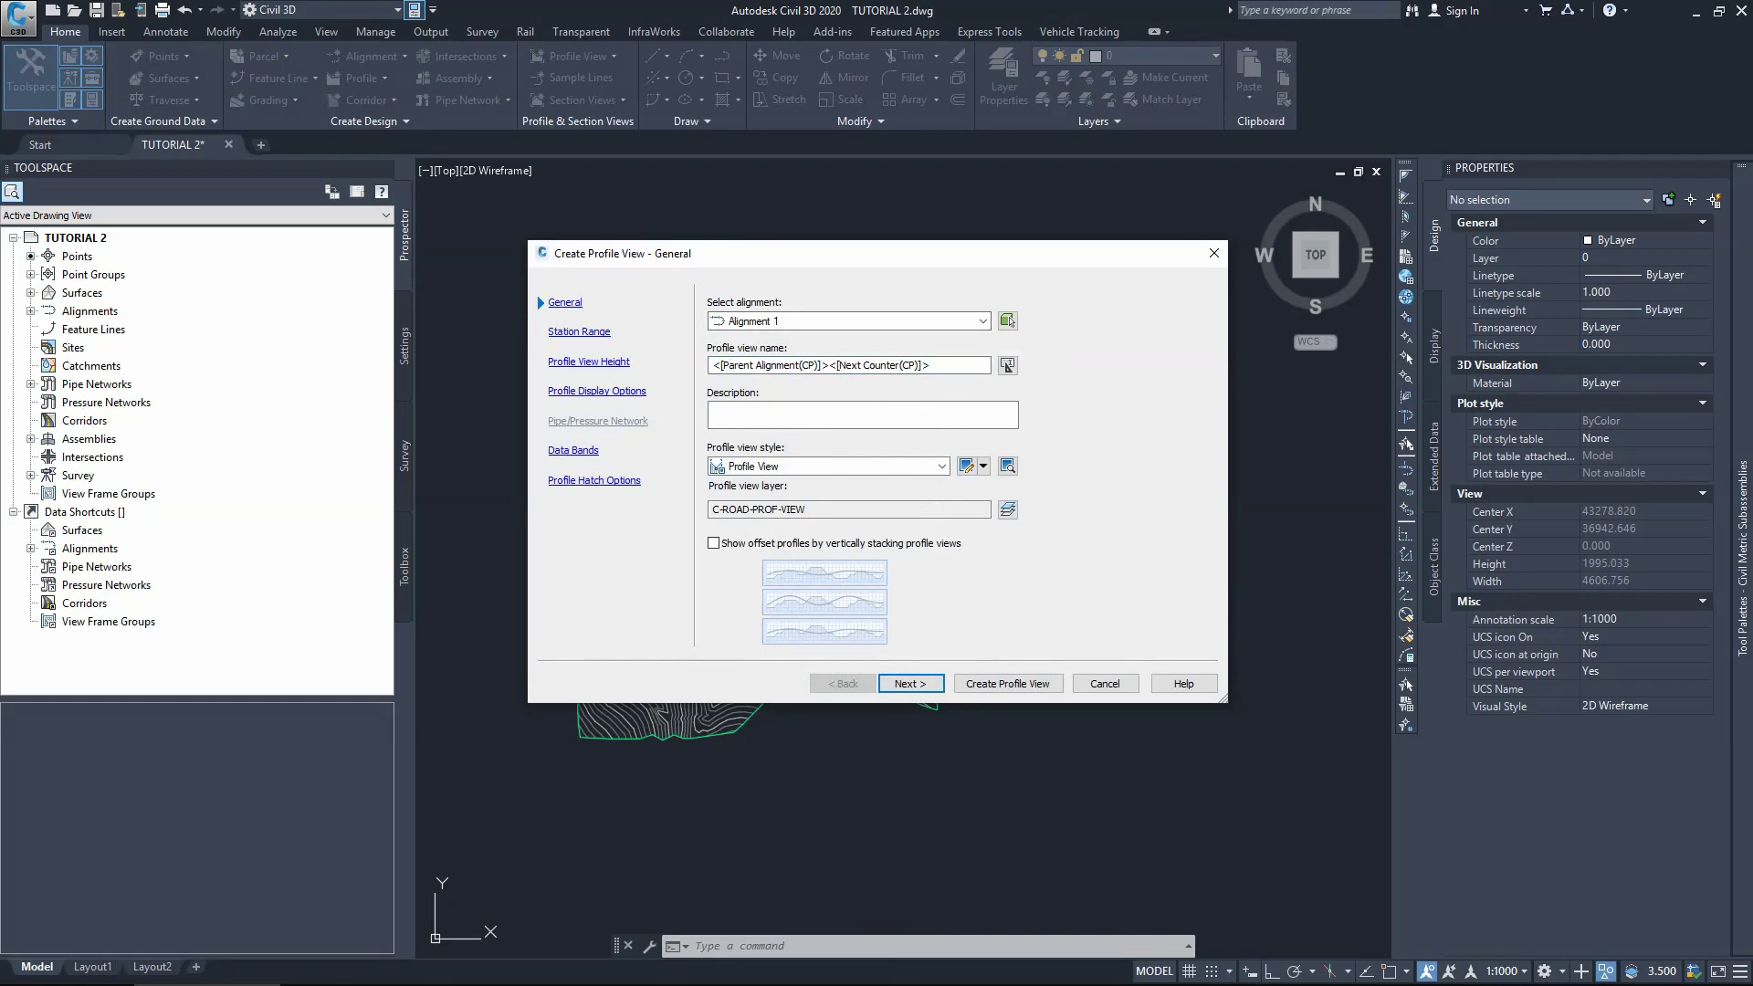
Step: Replace the default profile view name with 'Profile 1' and continue to the station range page
left_click_drag(713, 365, 931, 366)
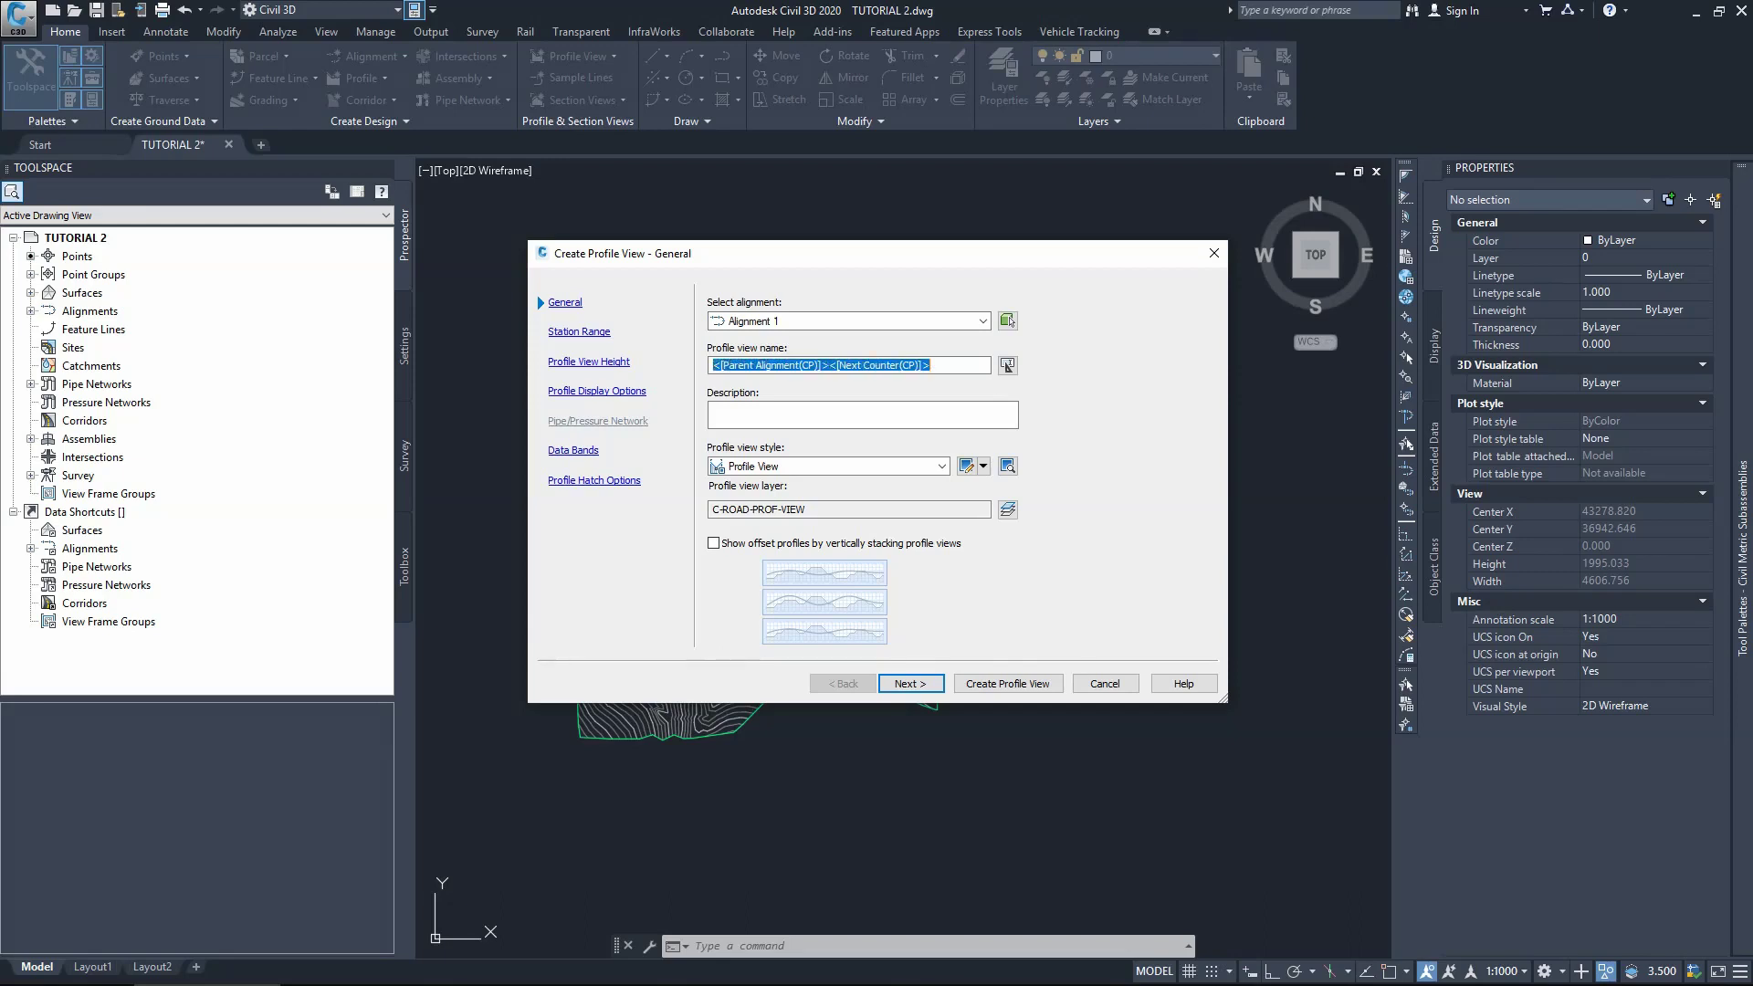
type("Pr")
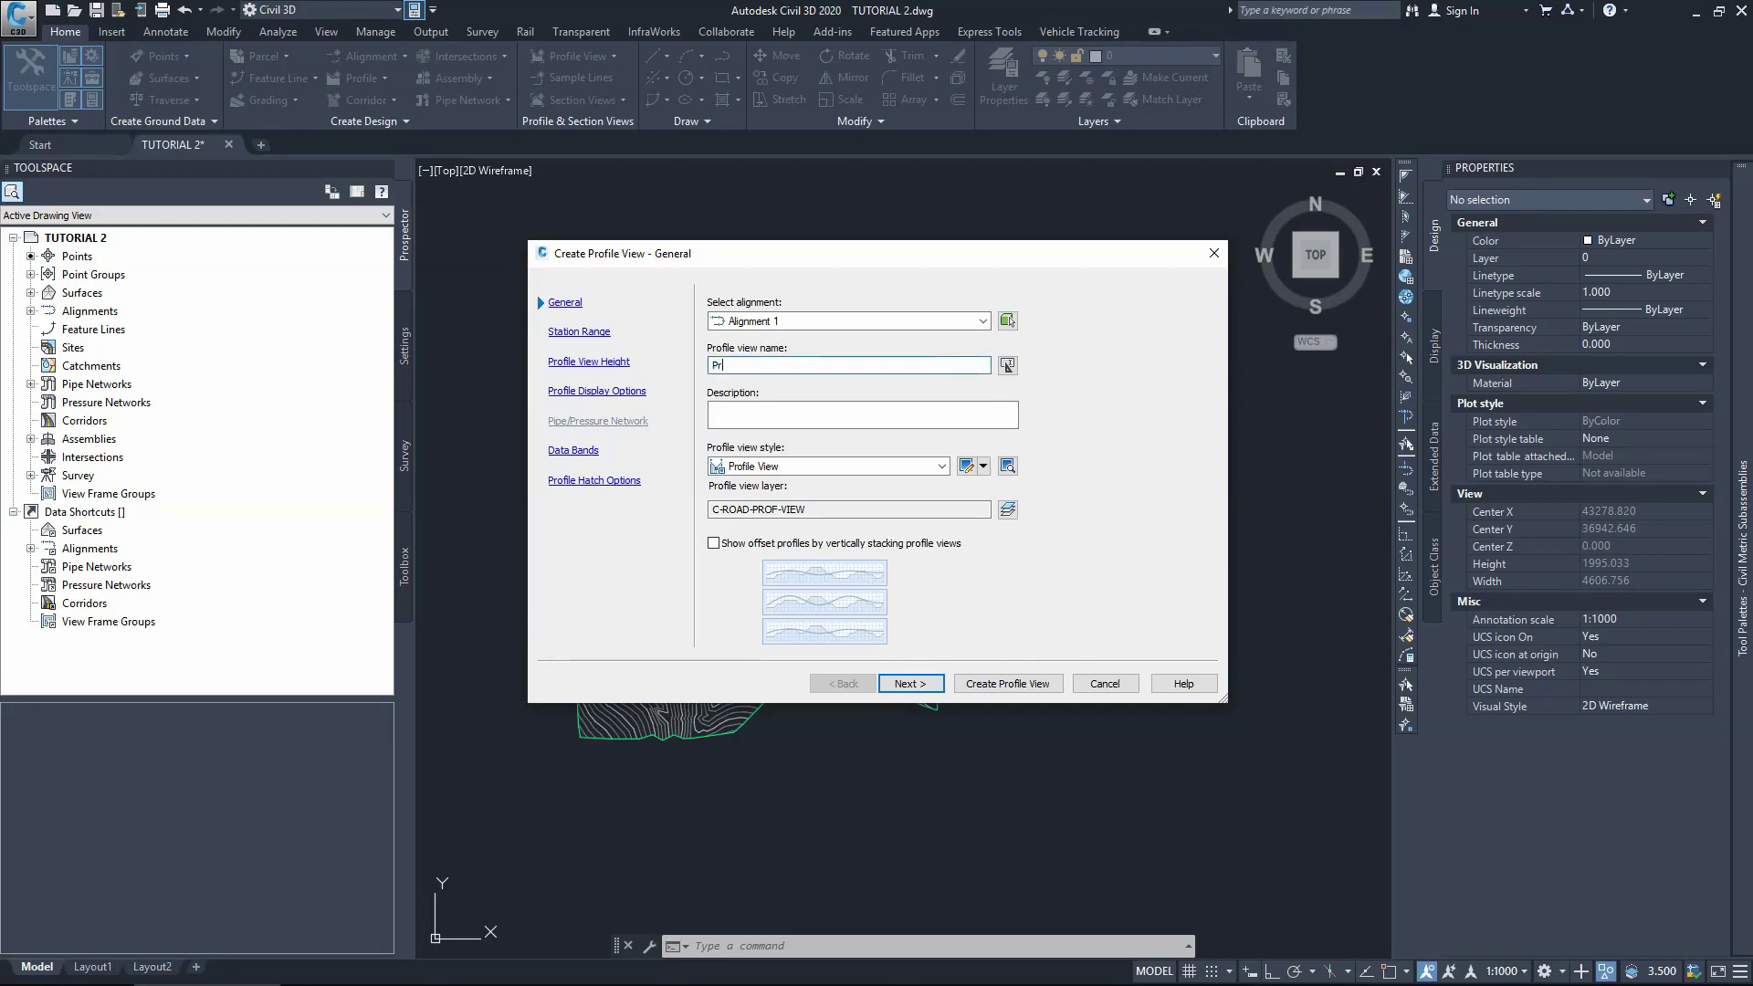
type("ofile 1")
left_click(862, 414)
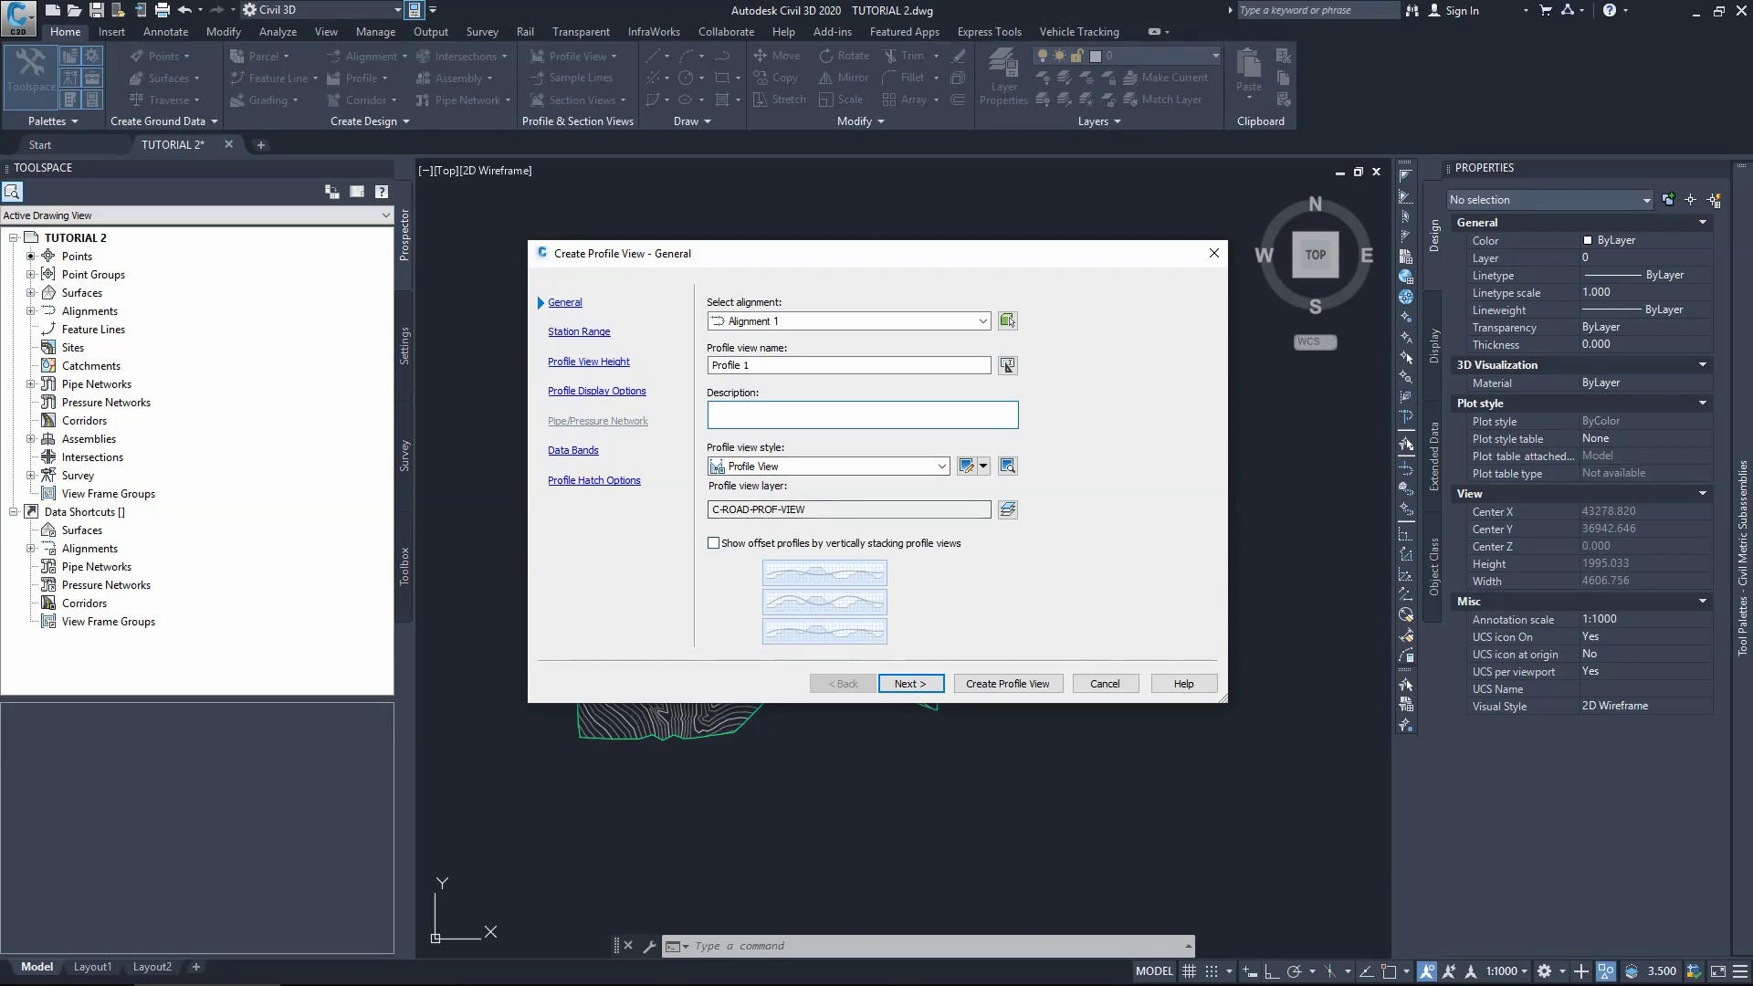
key("Return")
key("Return")
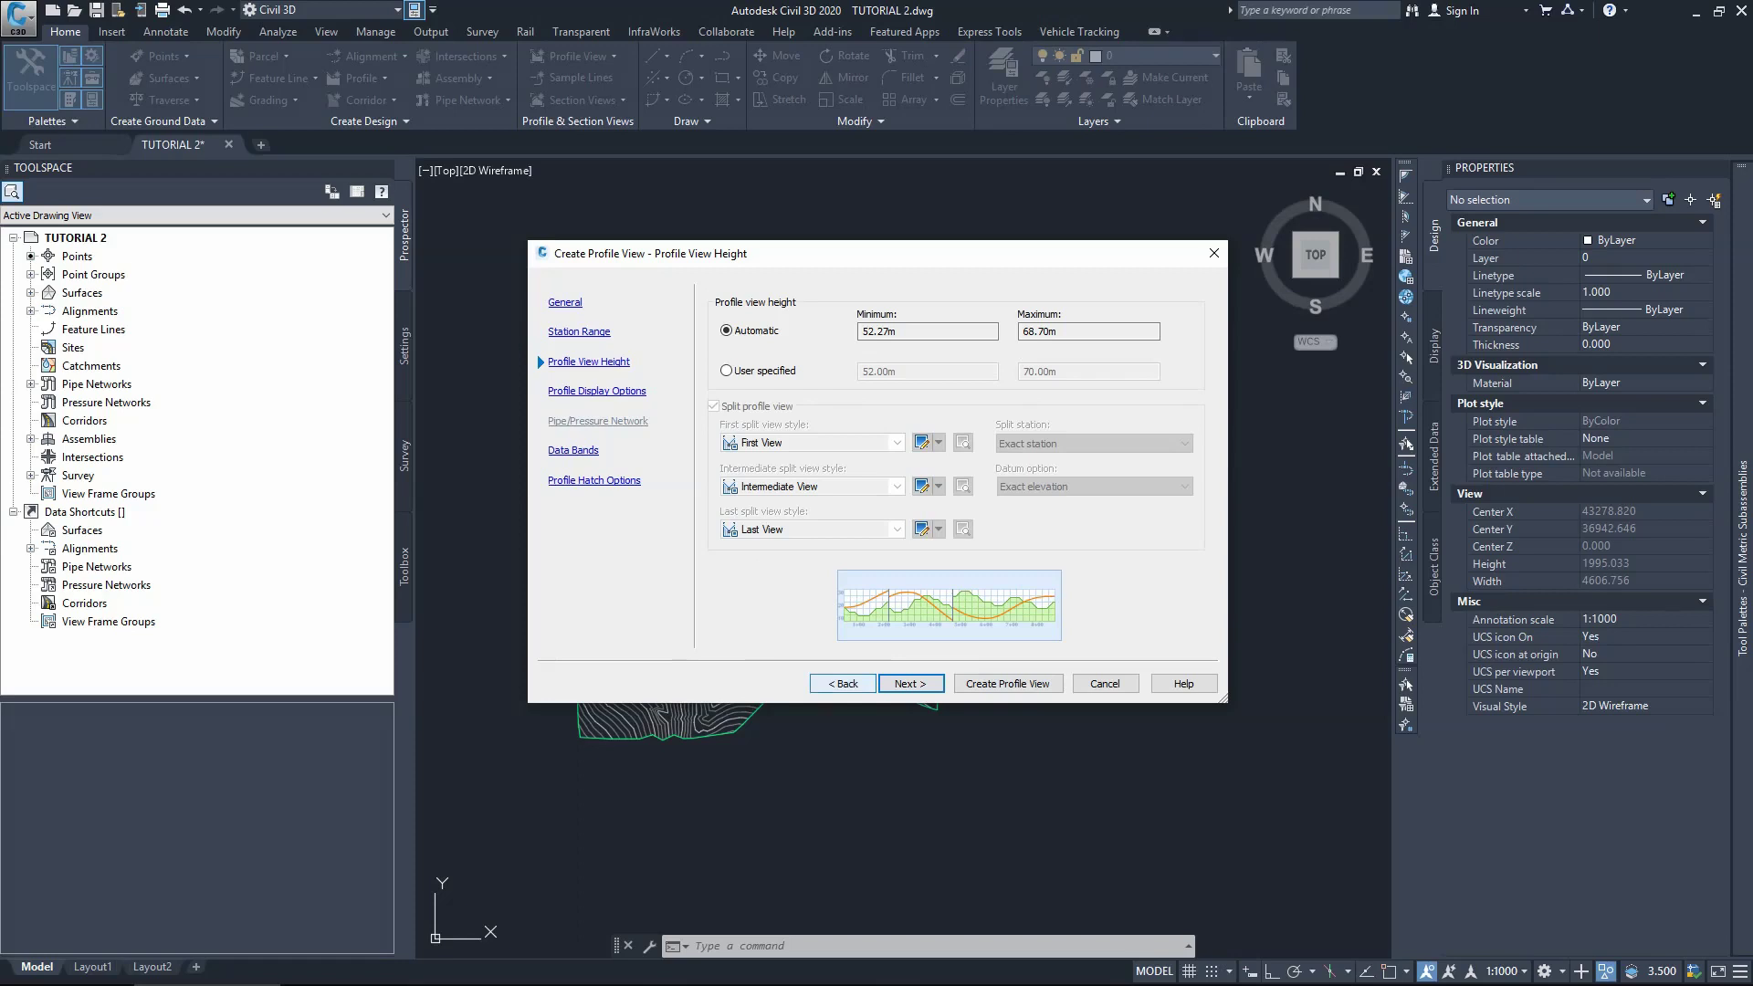
Step: Keep automatic station range, height, display options and EG-FG data bands, and create the profile view
key("alt+b")
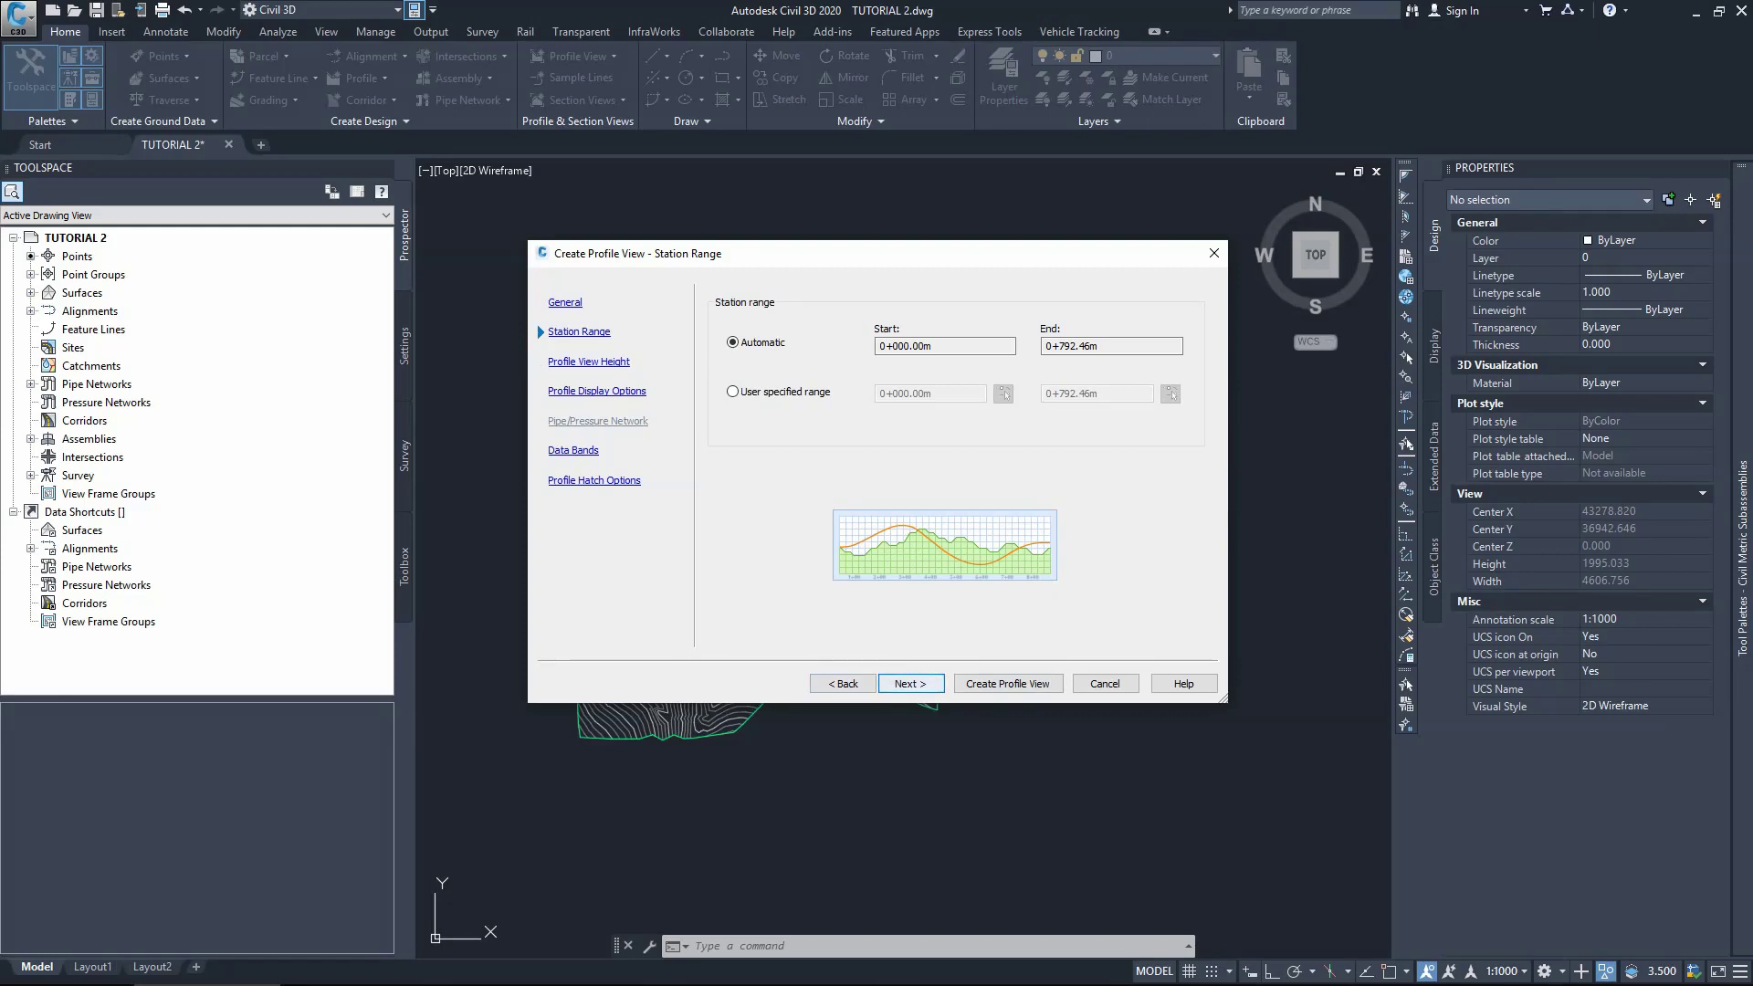
key("alt+n")
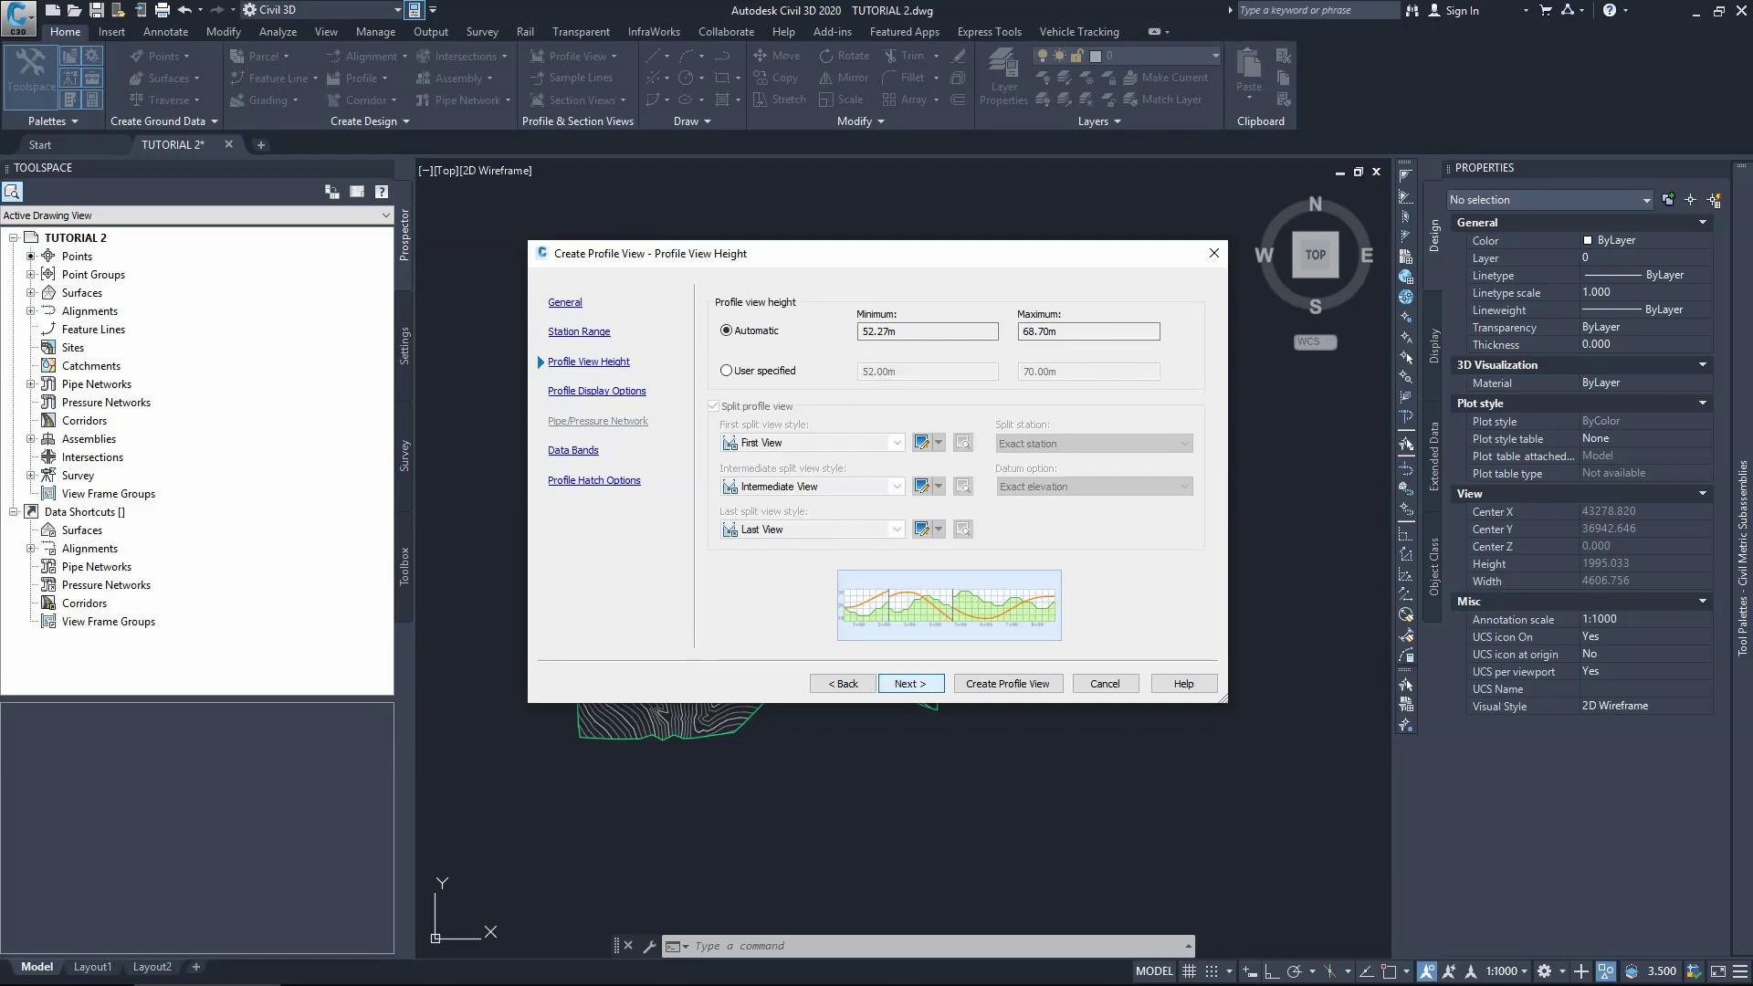
key("alt+n")
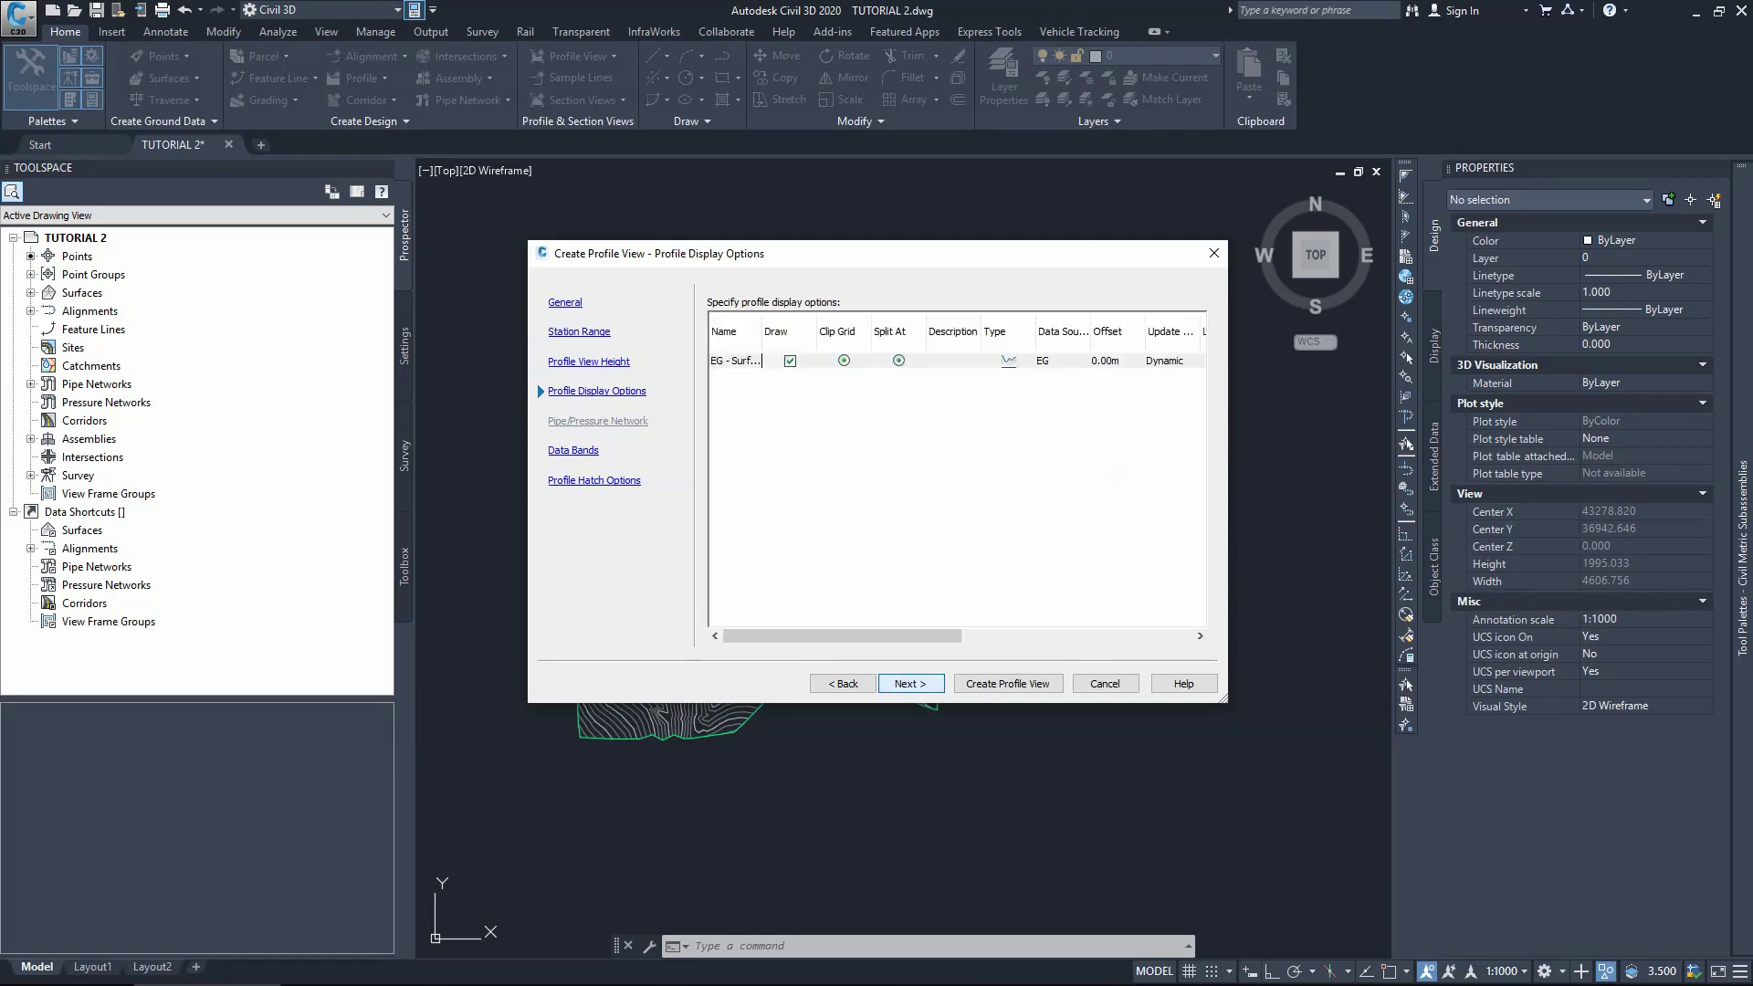
key("alt+n")
key("alt+b")
key("alt+n")
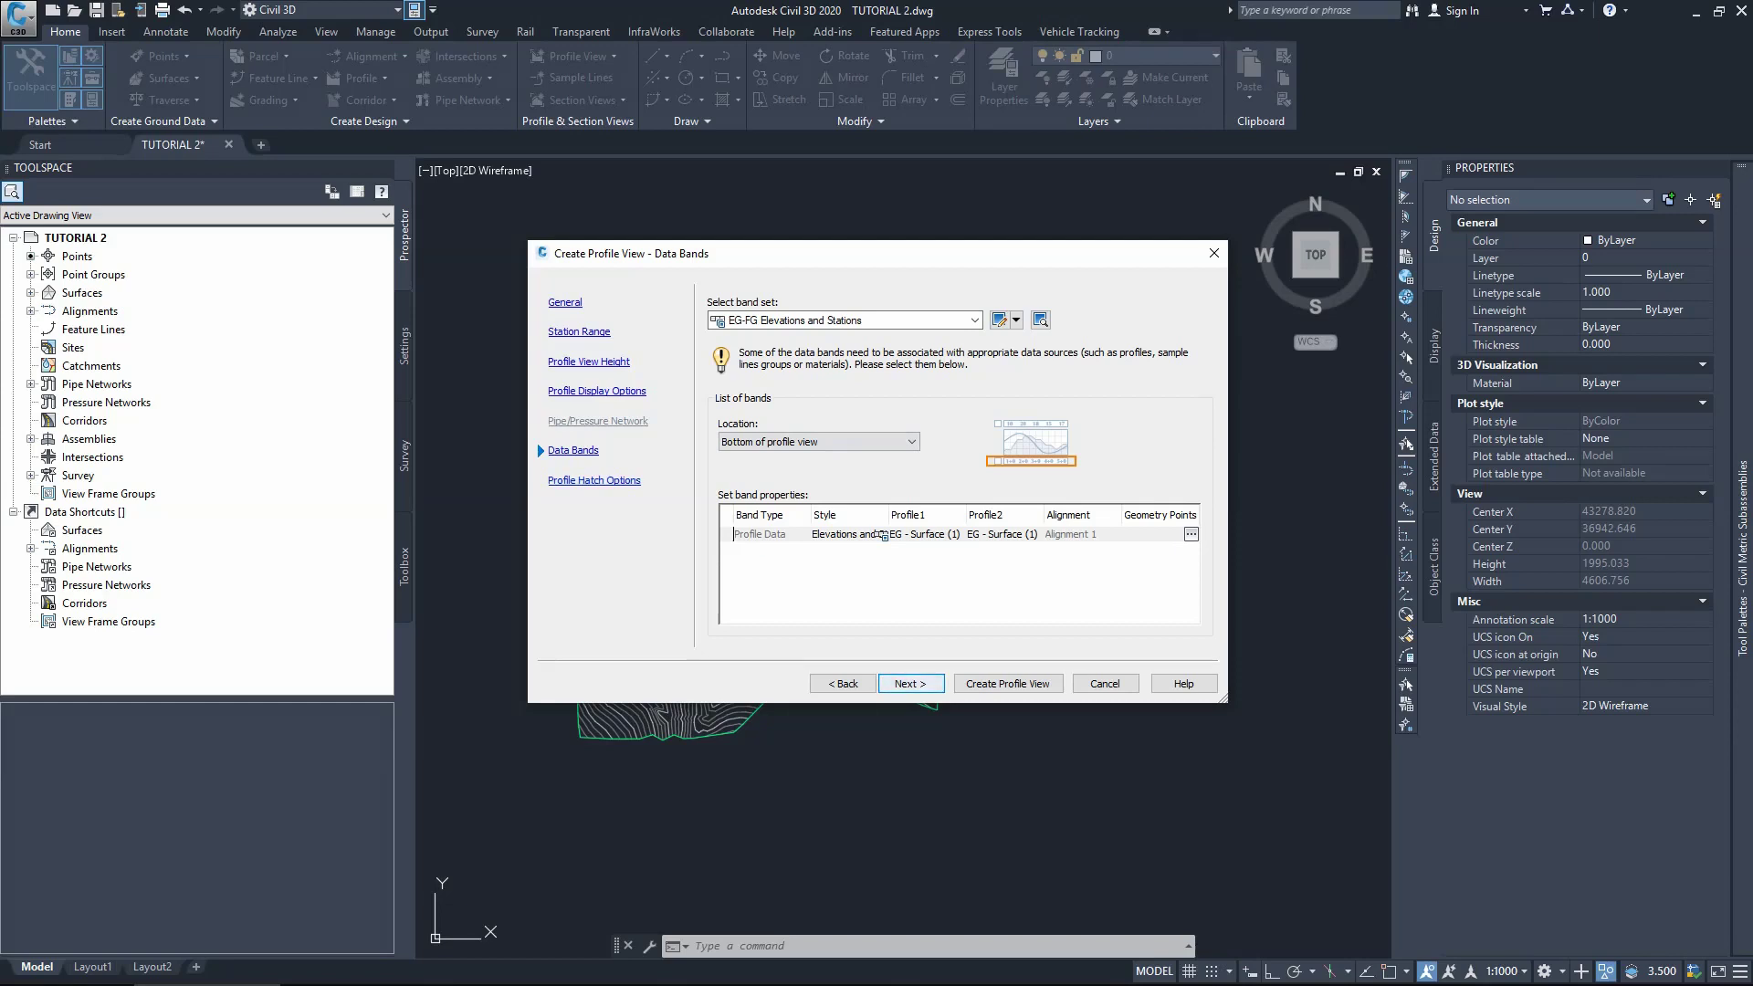
key("Return")
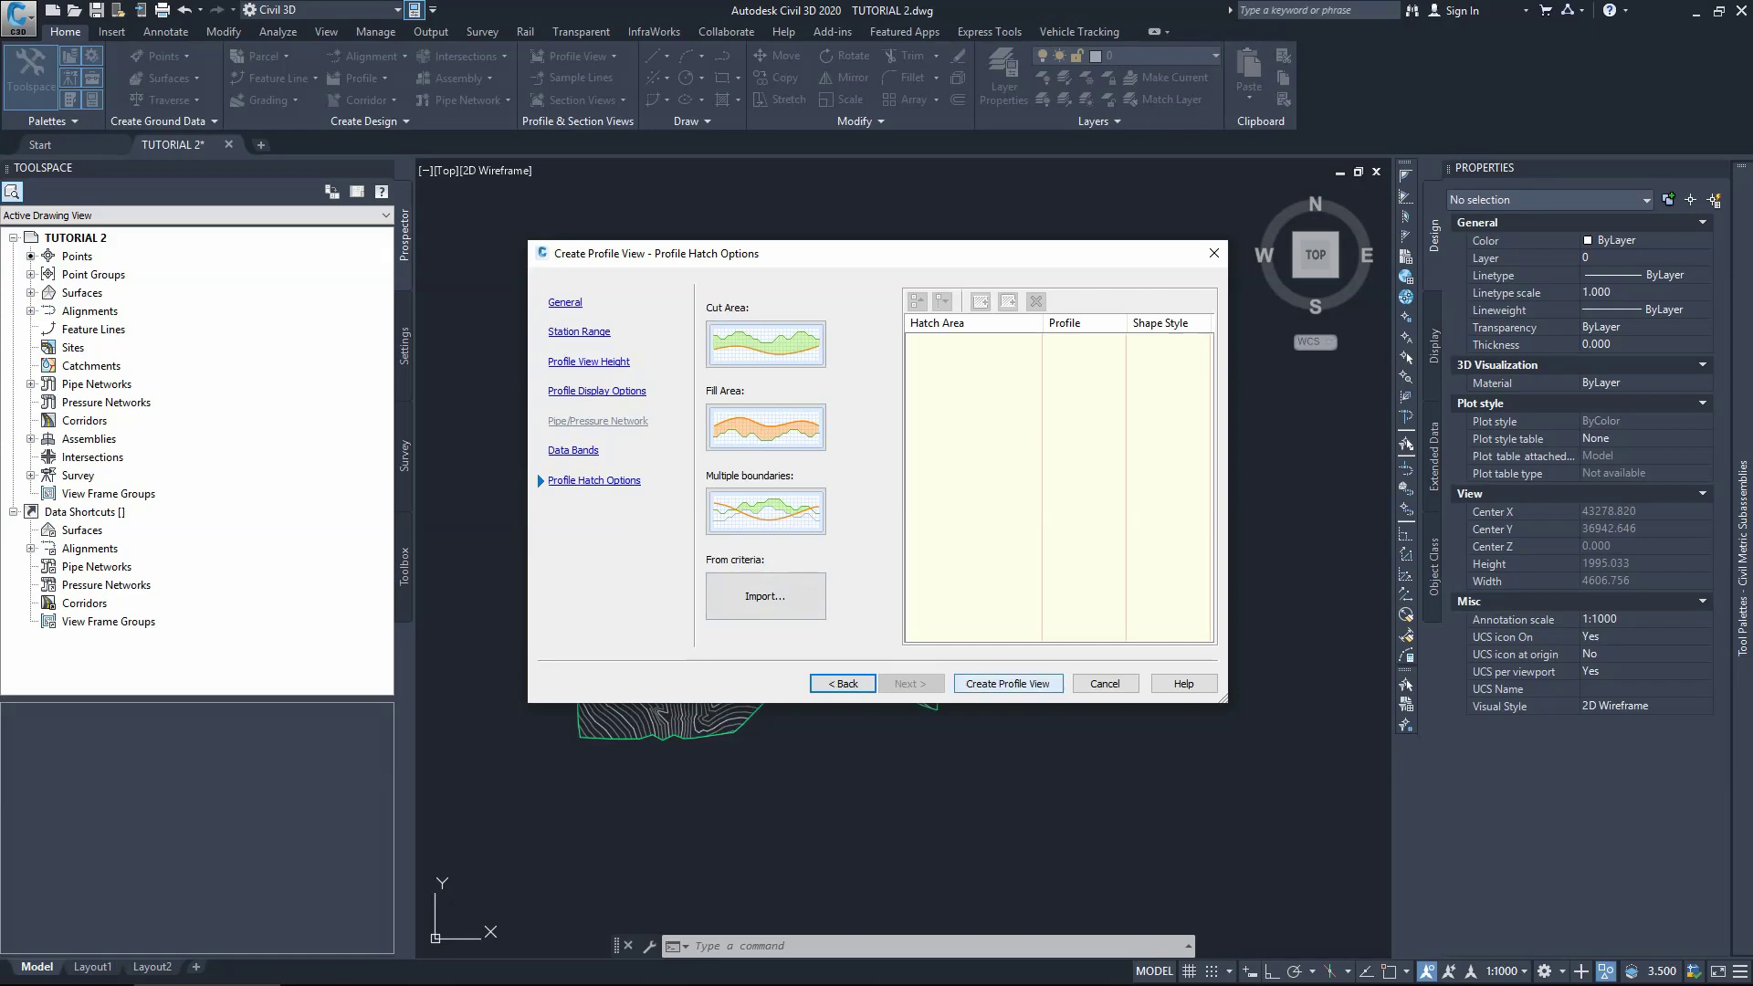
left_click(1008, 684)
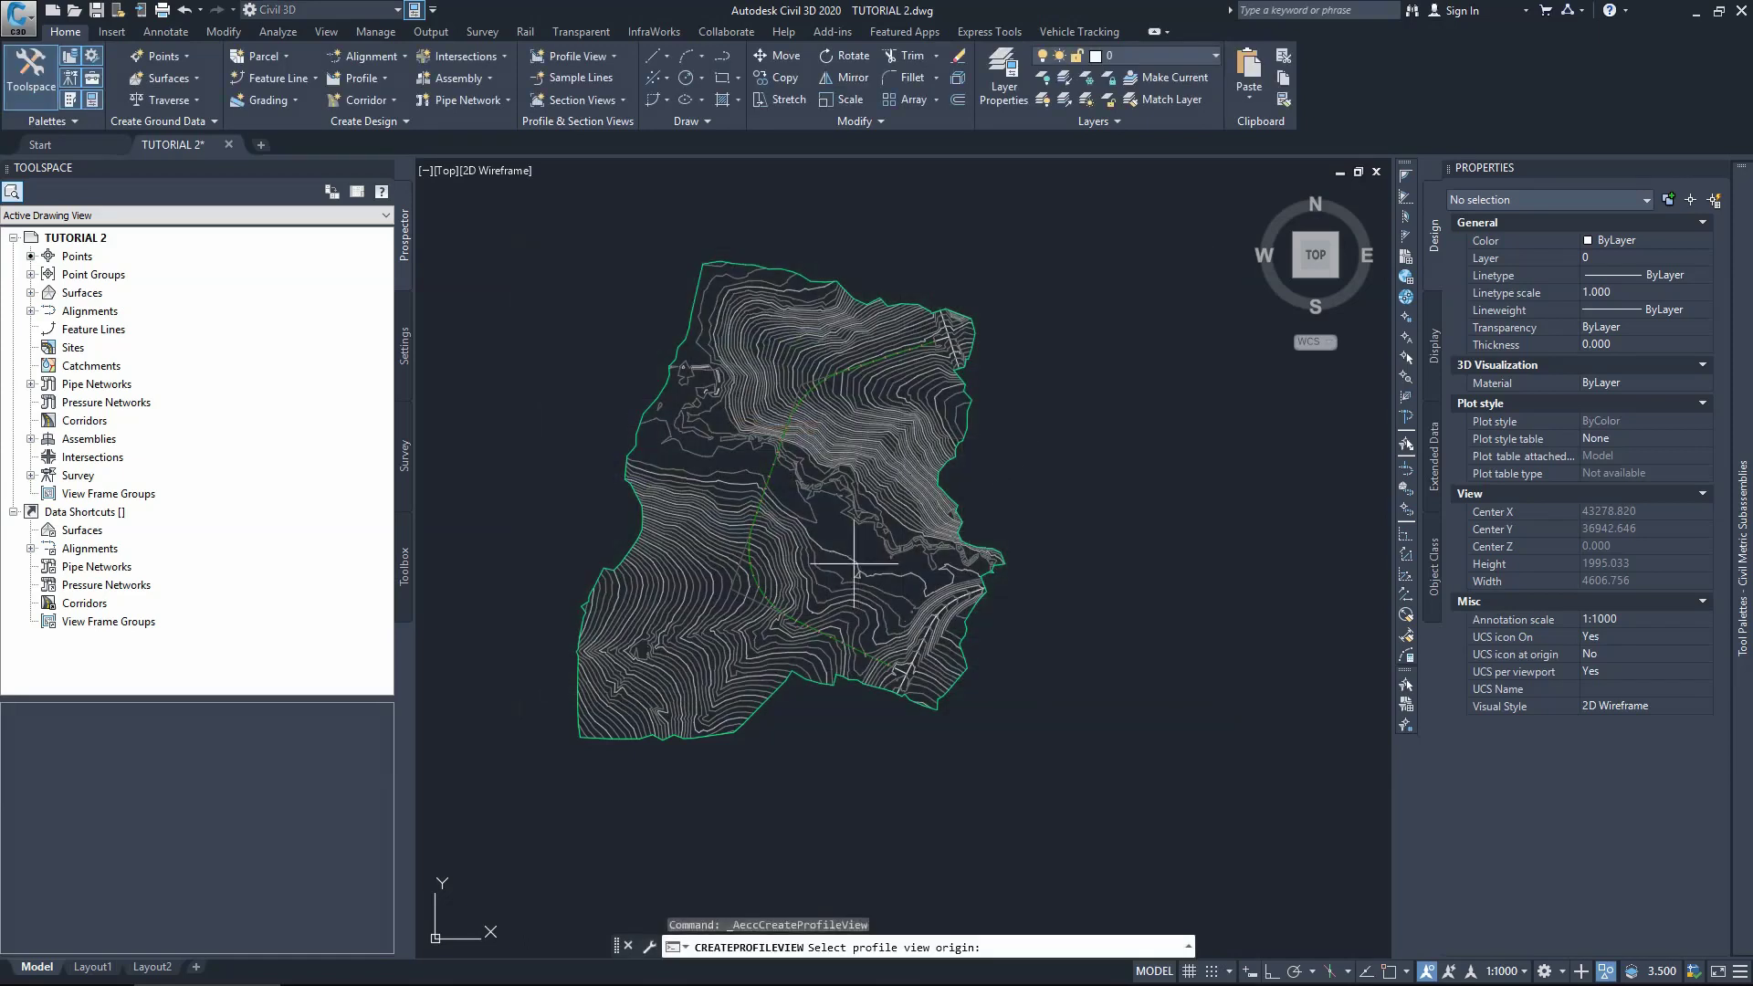
Step: Place the Profile 1 view to the right of the surface and select its grid
left_click(1015, 401)
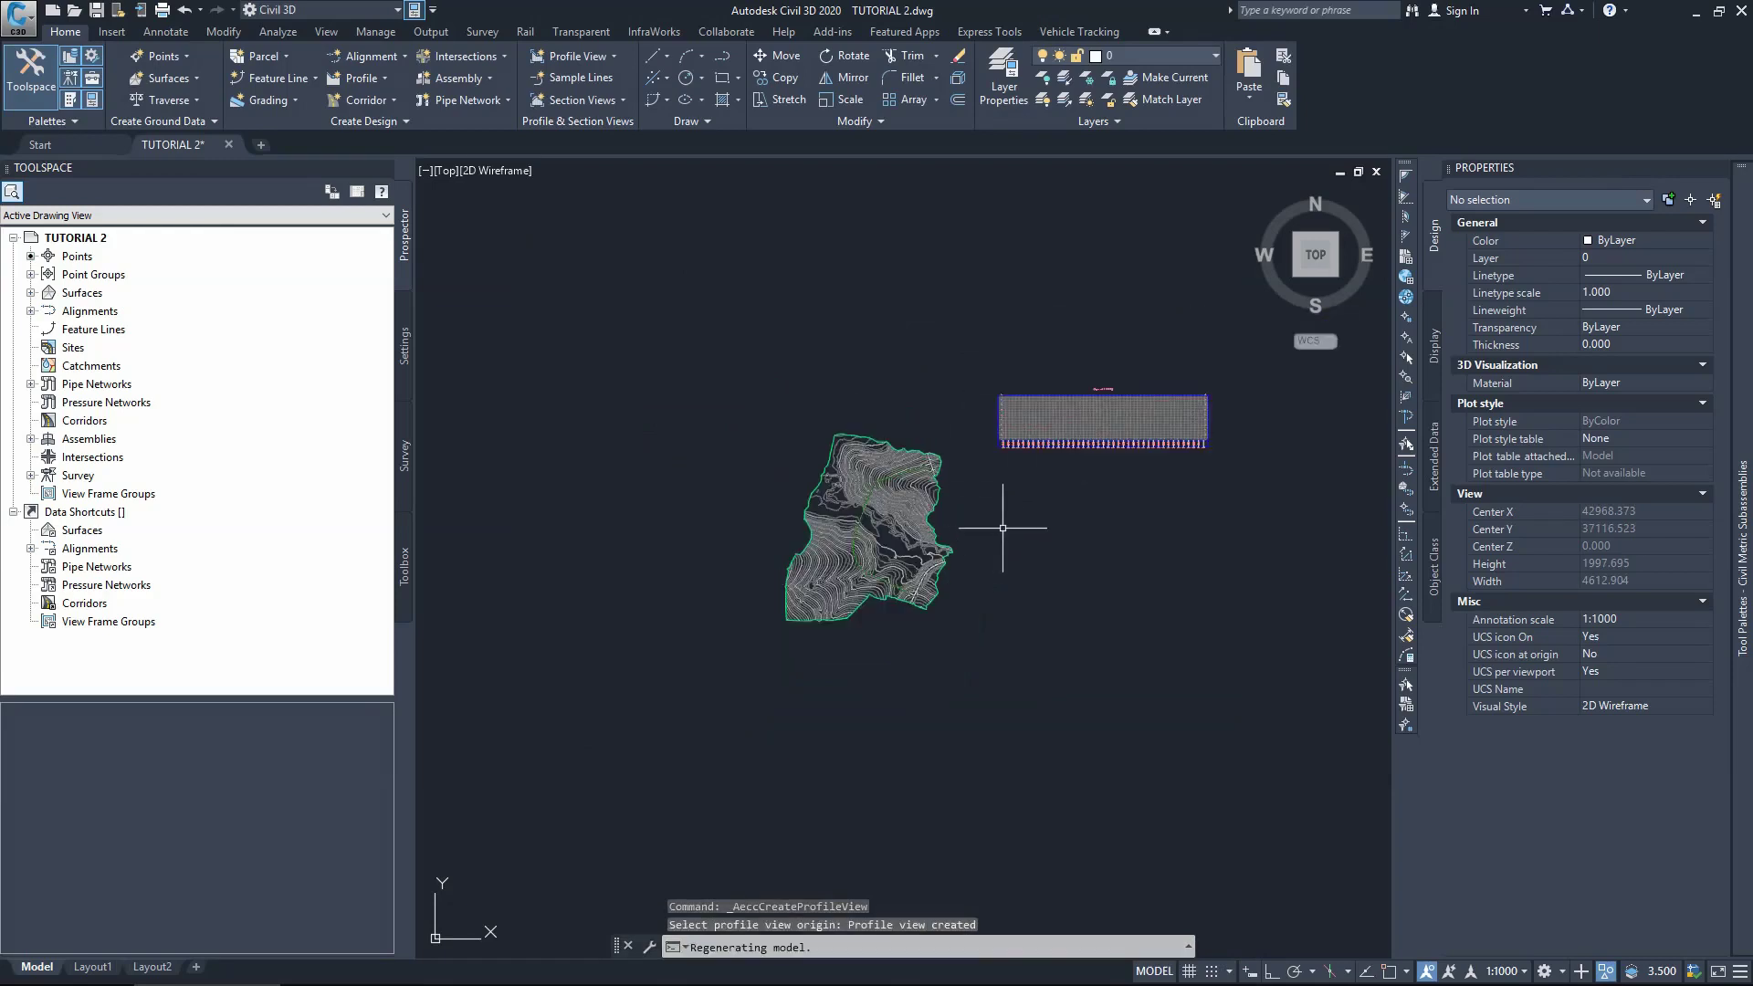
scroll(1015, 491, "up", 5)
scroll(743, 371, "down", 1)
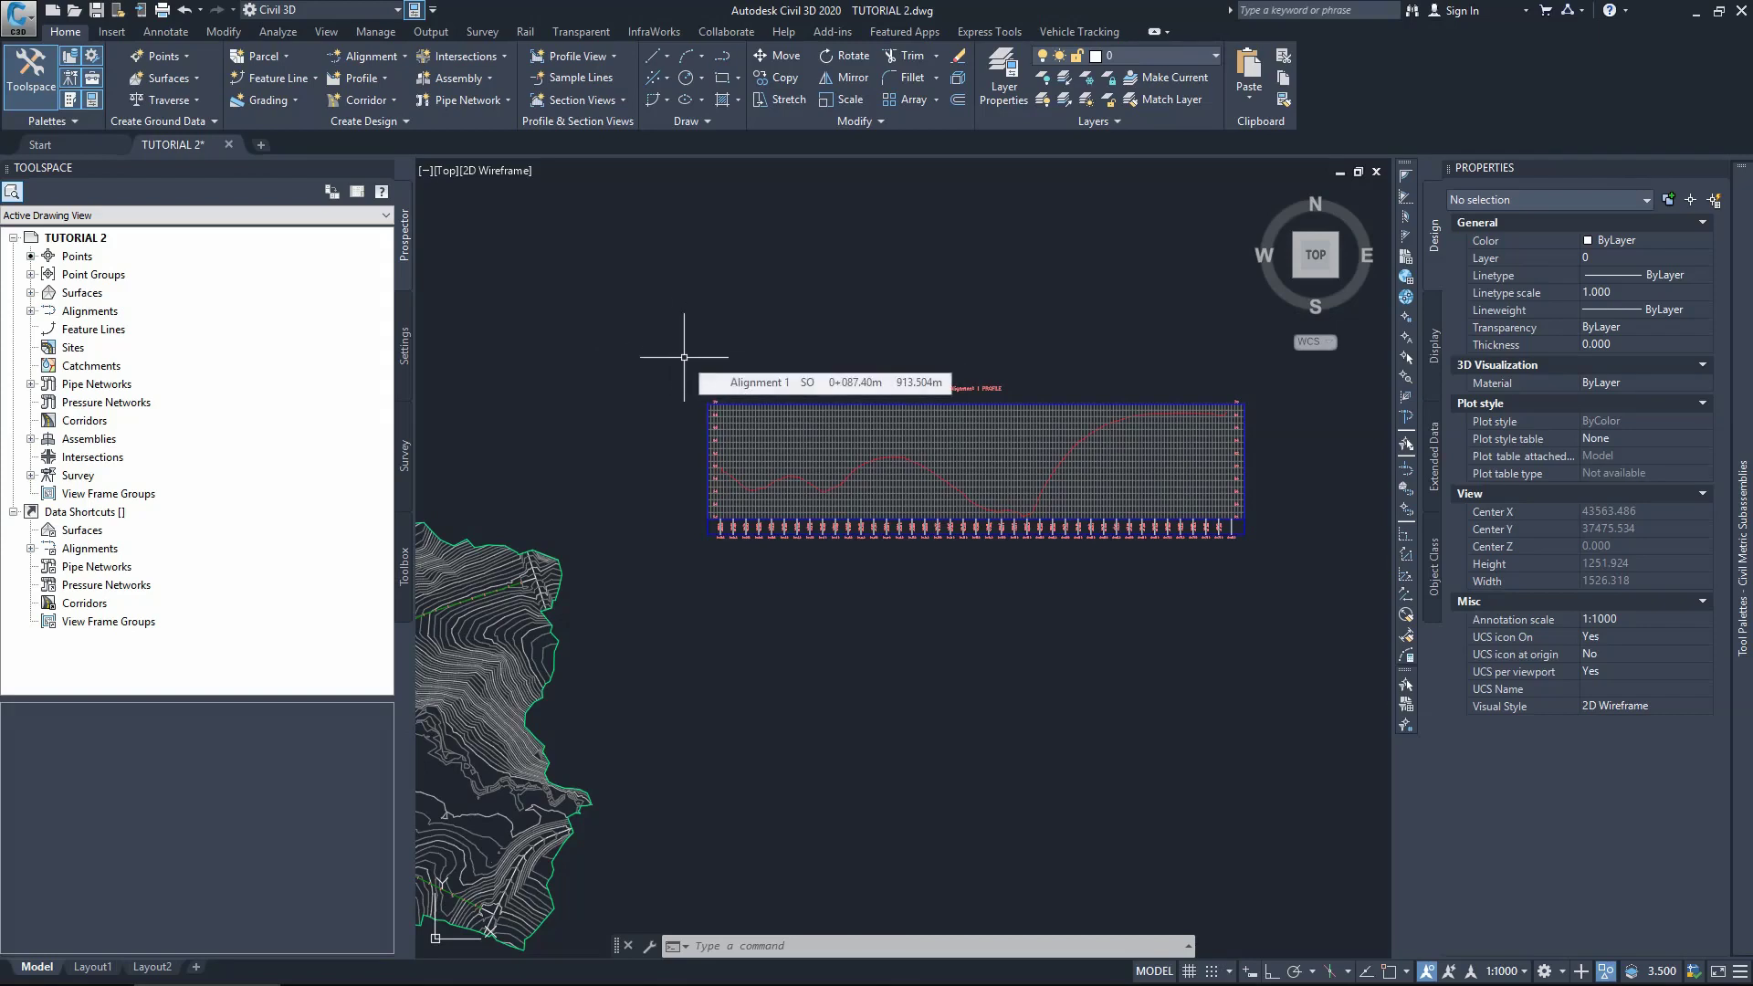
left_click(777, 431)
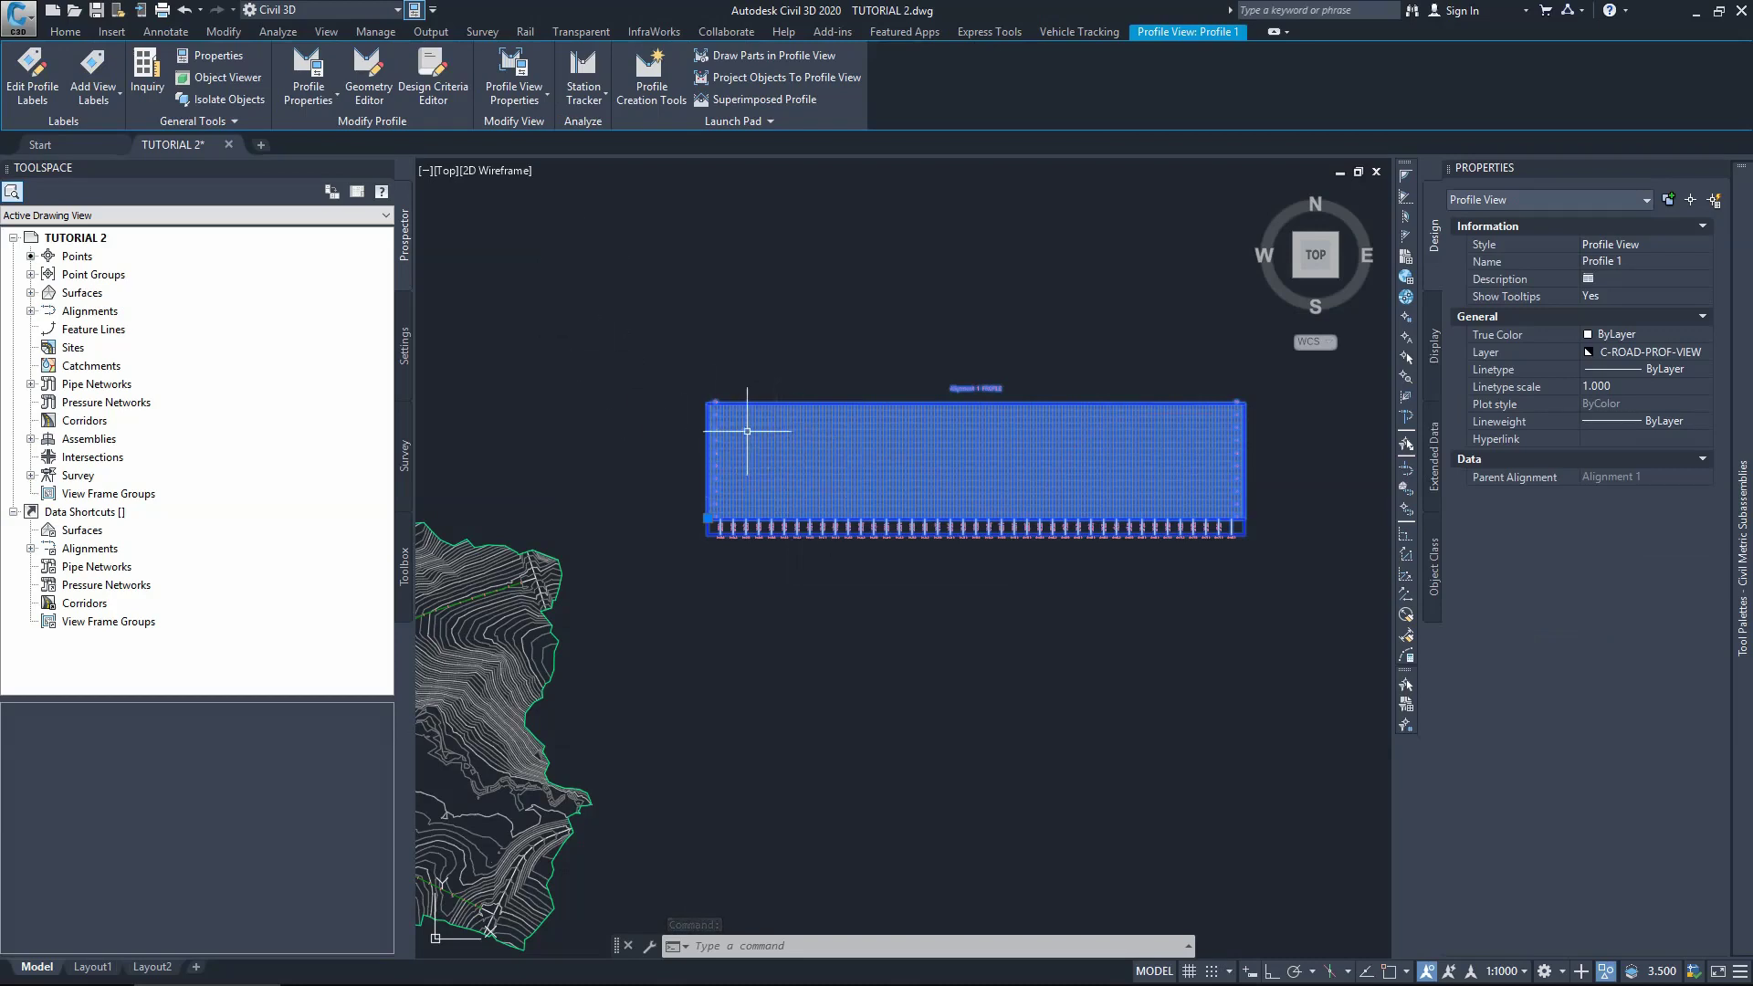
Step: Check the view's bands, profiles and 52.000–70.000m elevation range, then reselect the profile view
left_click(513, 63)
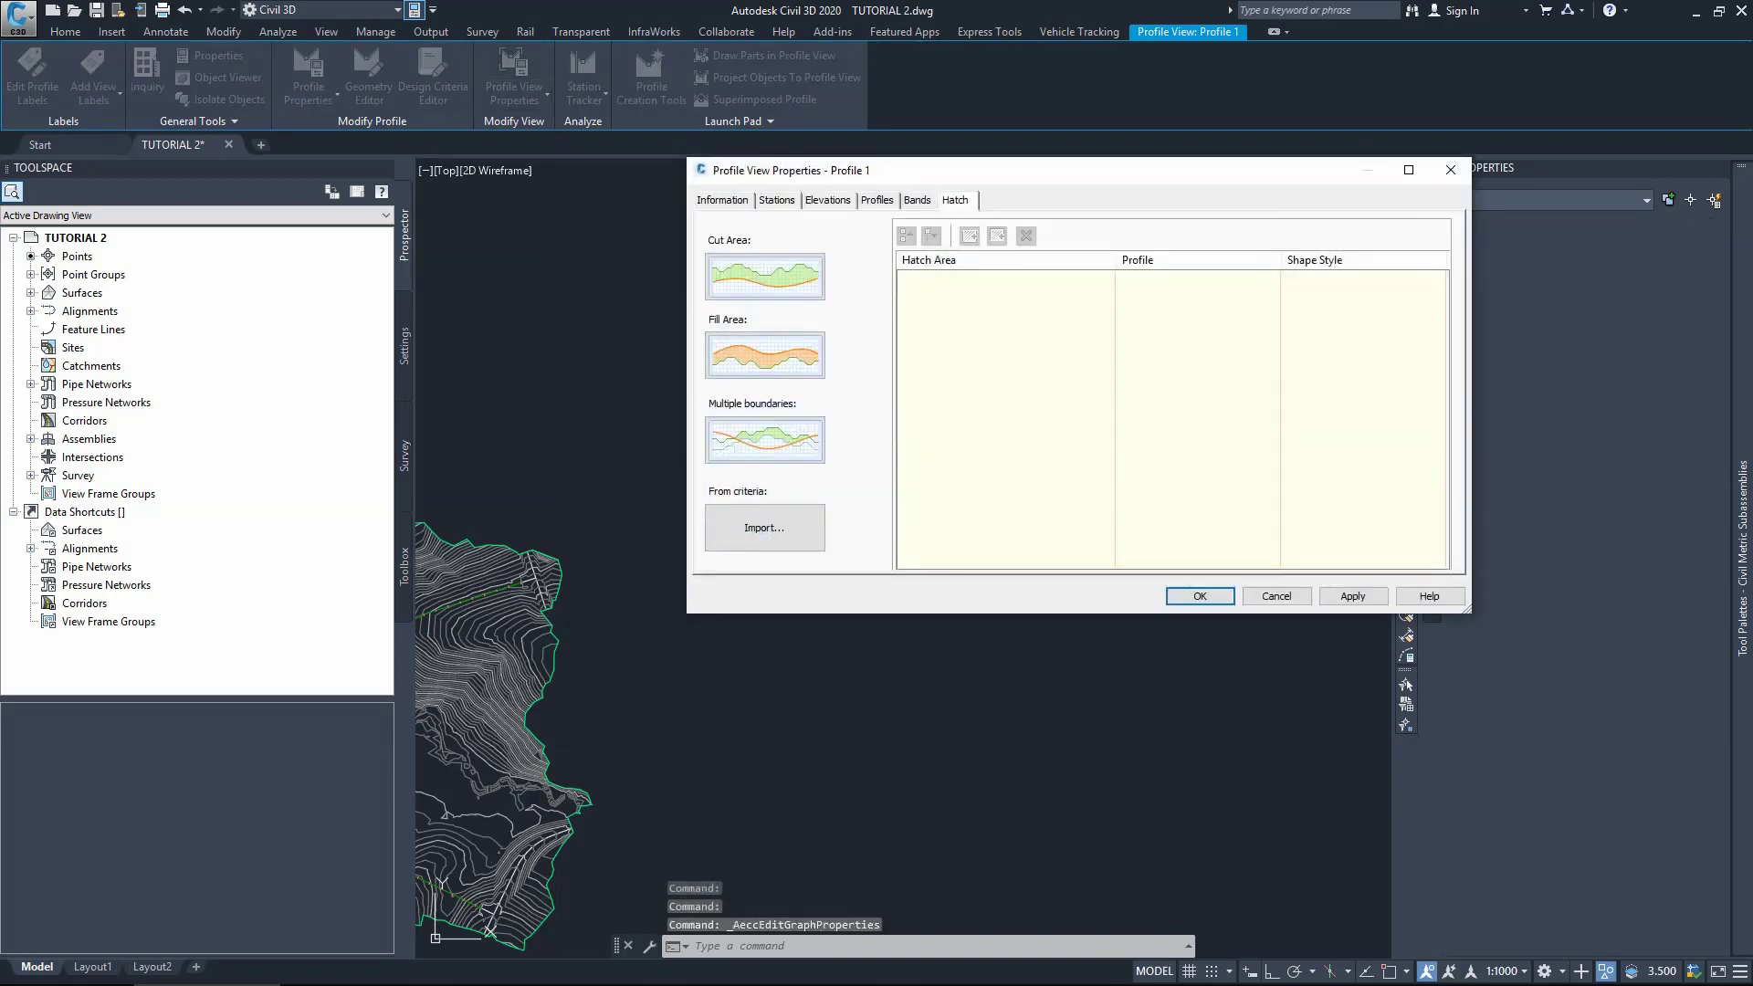
key("ctrl+shift+Tab")
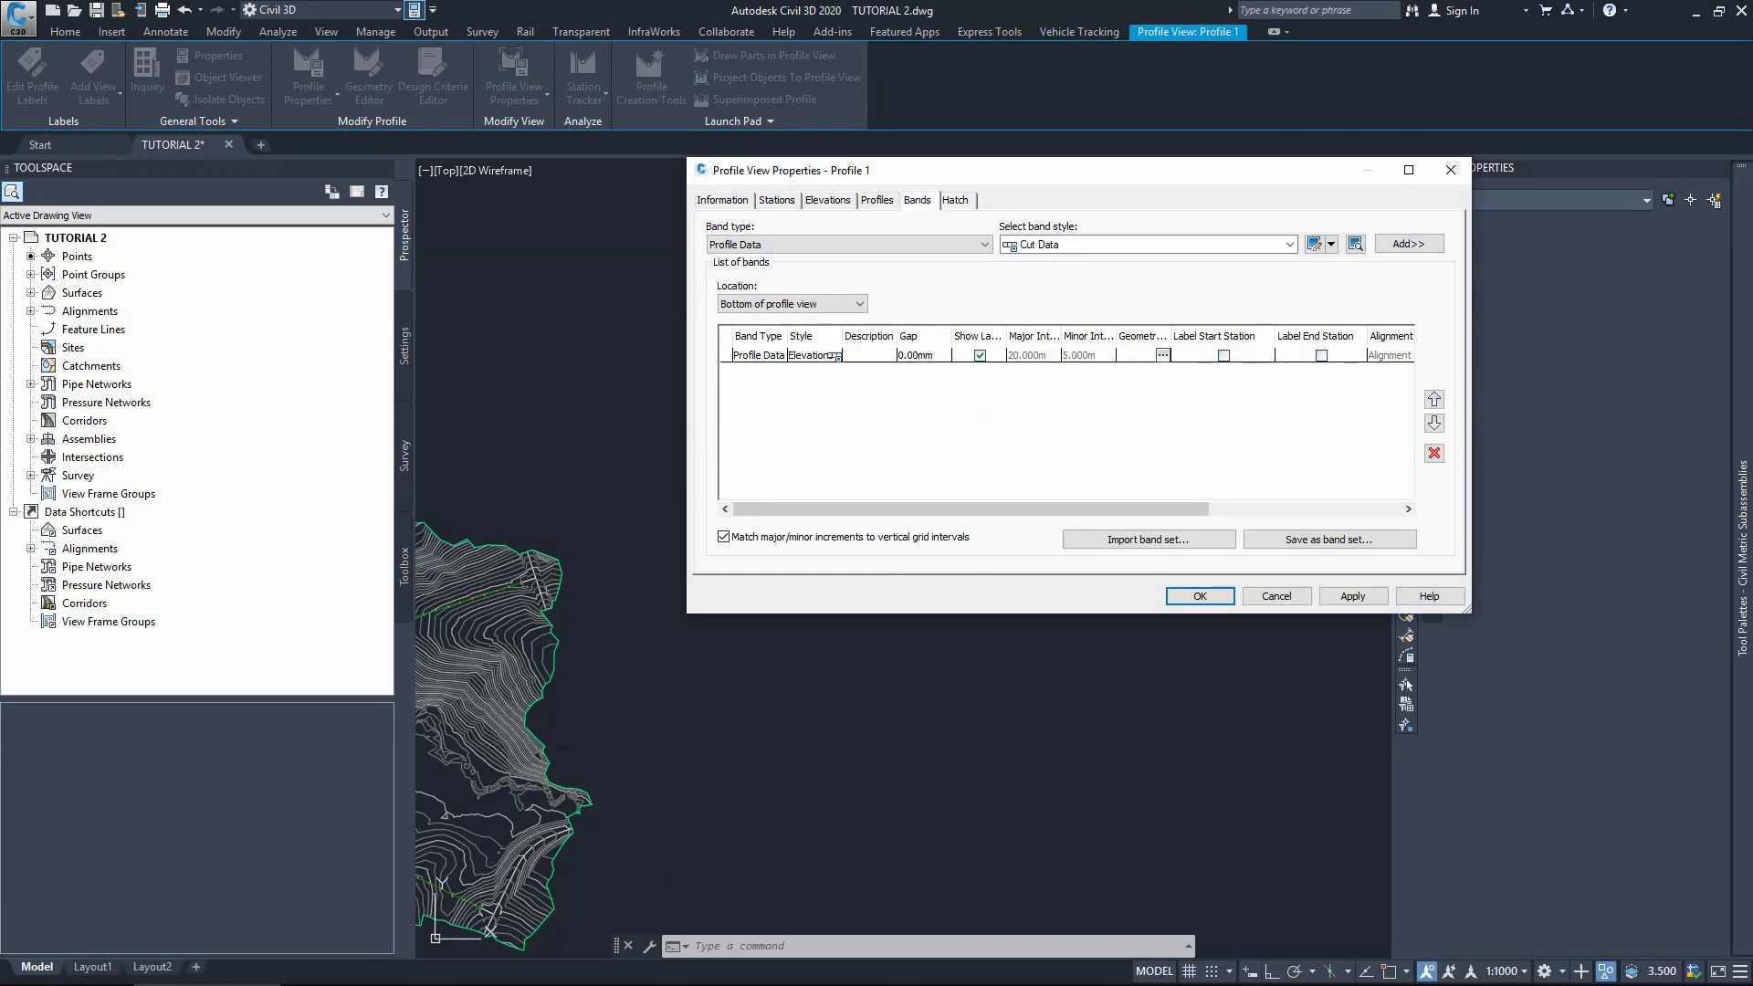
key("ctrl+shift+Tab")
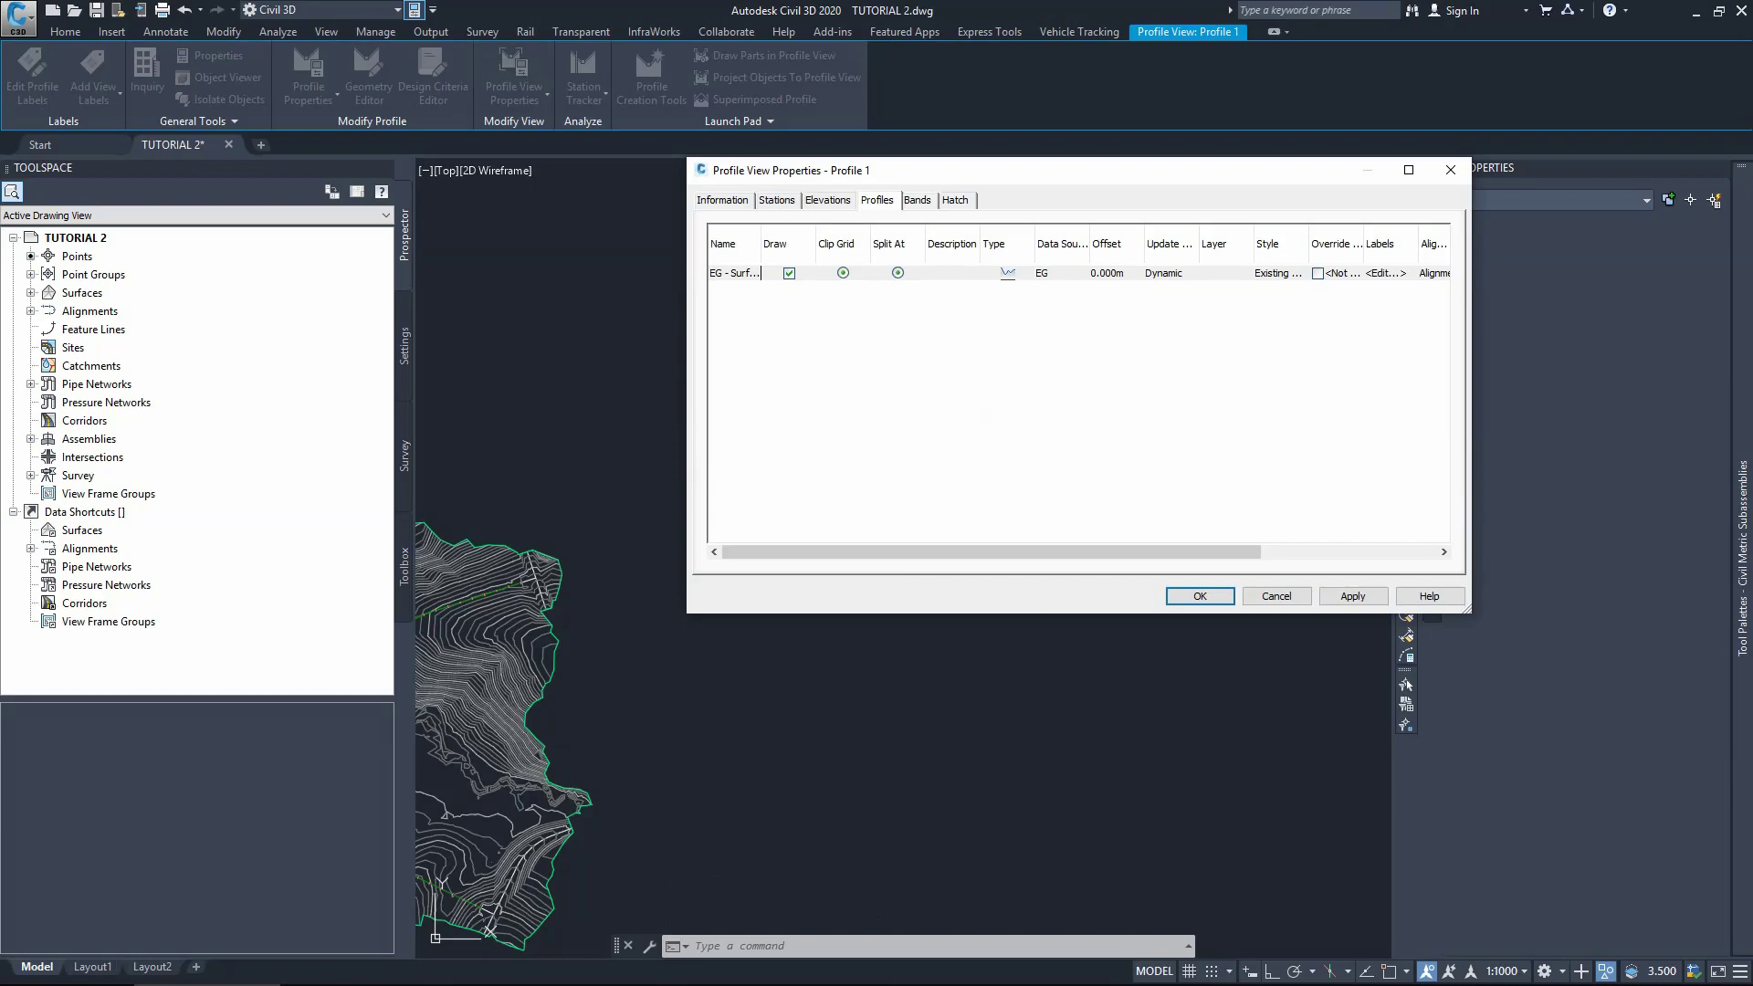
key("ctrl+shift+Tab")
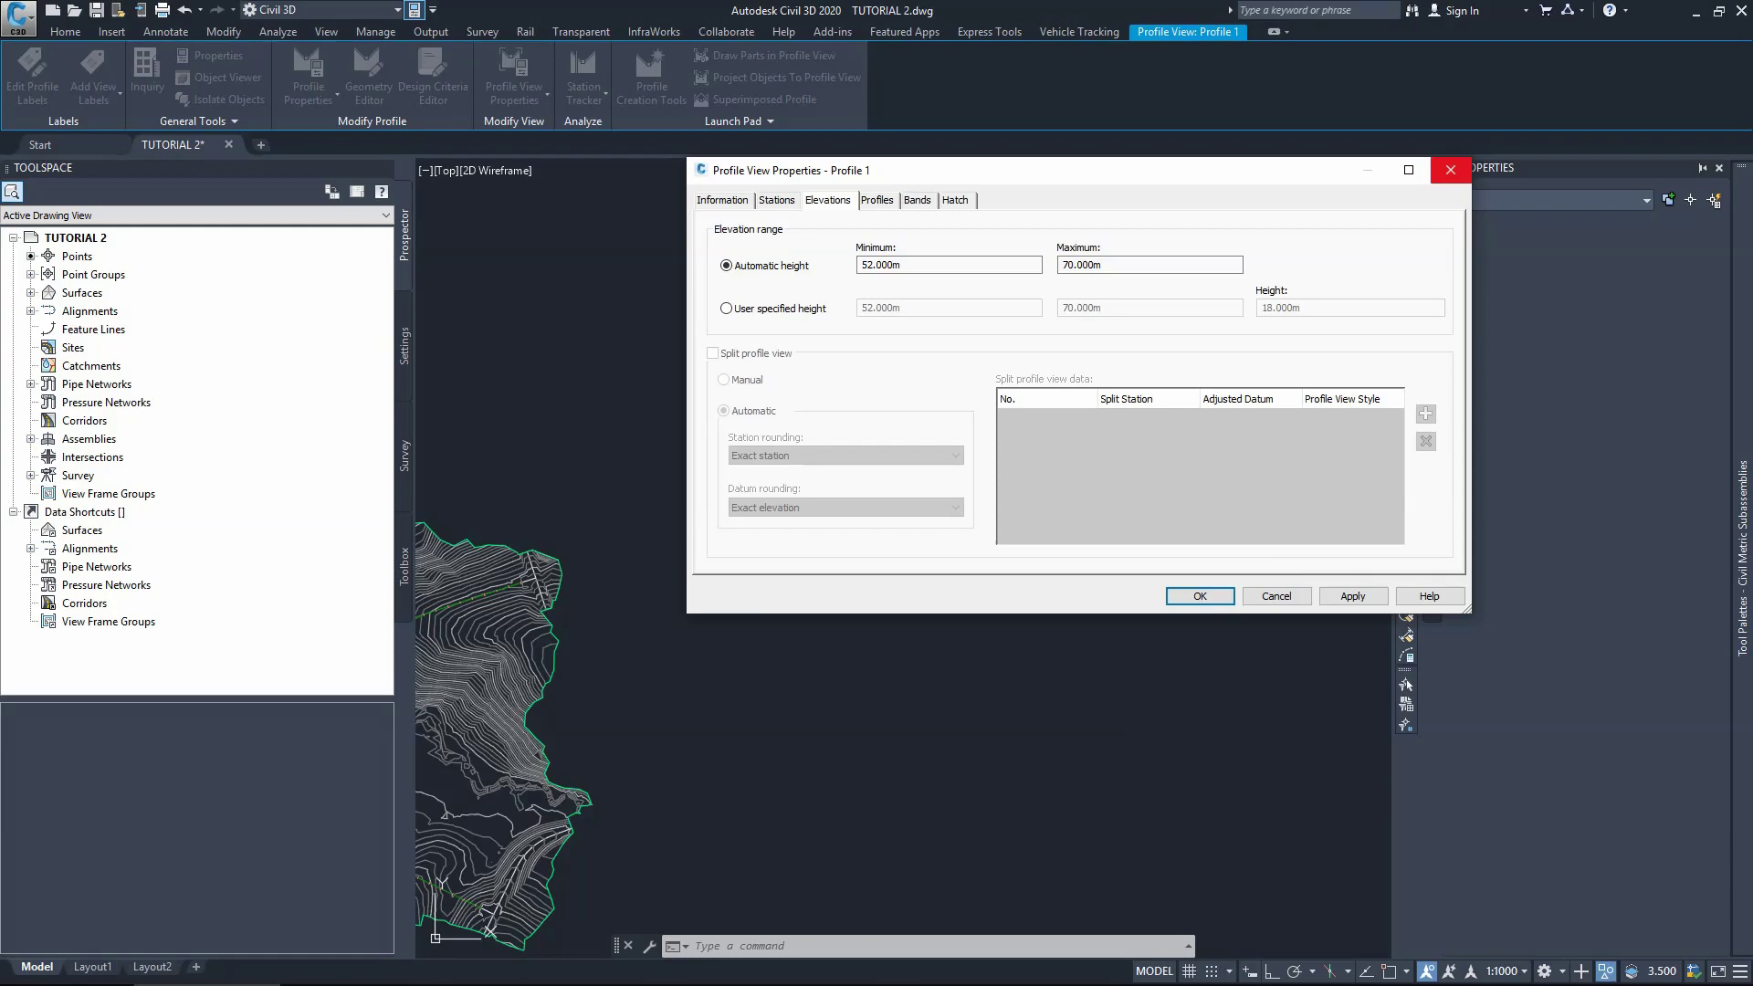
left_click(1450, 169)
left_click(588, 384)
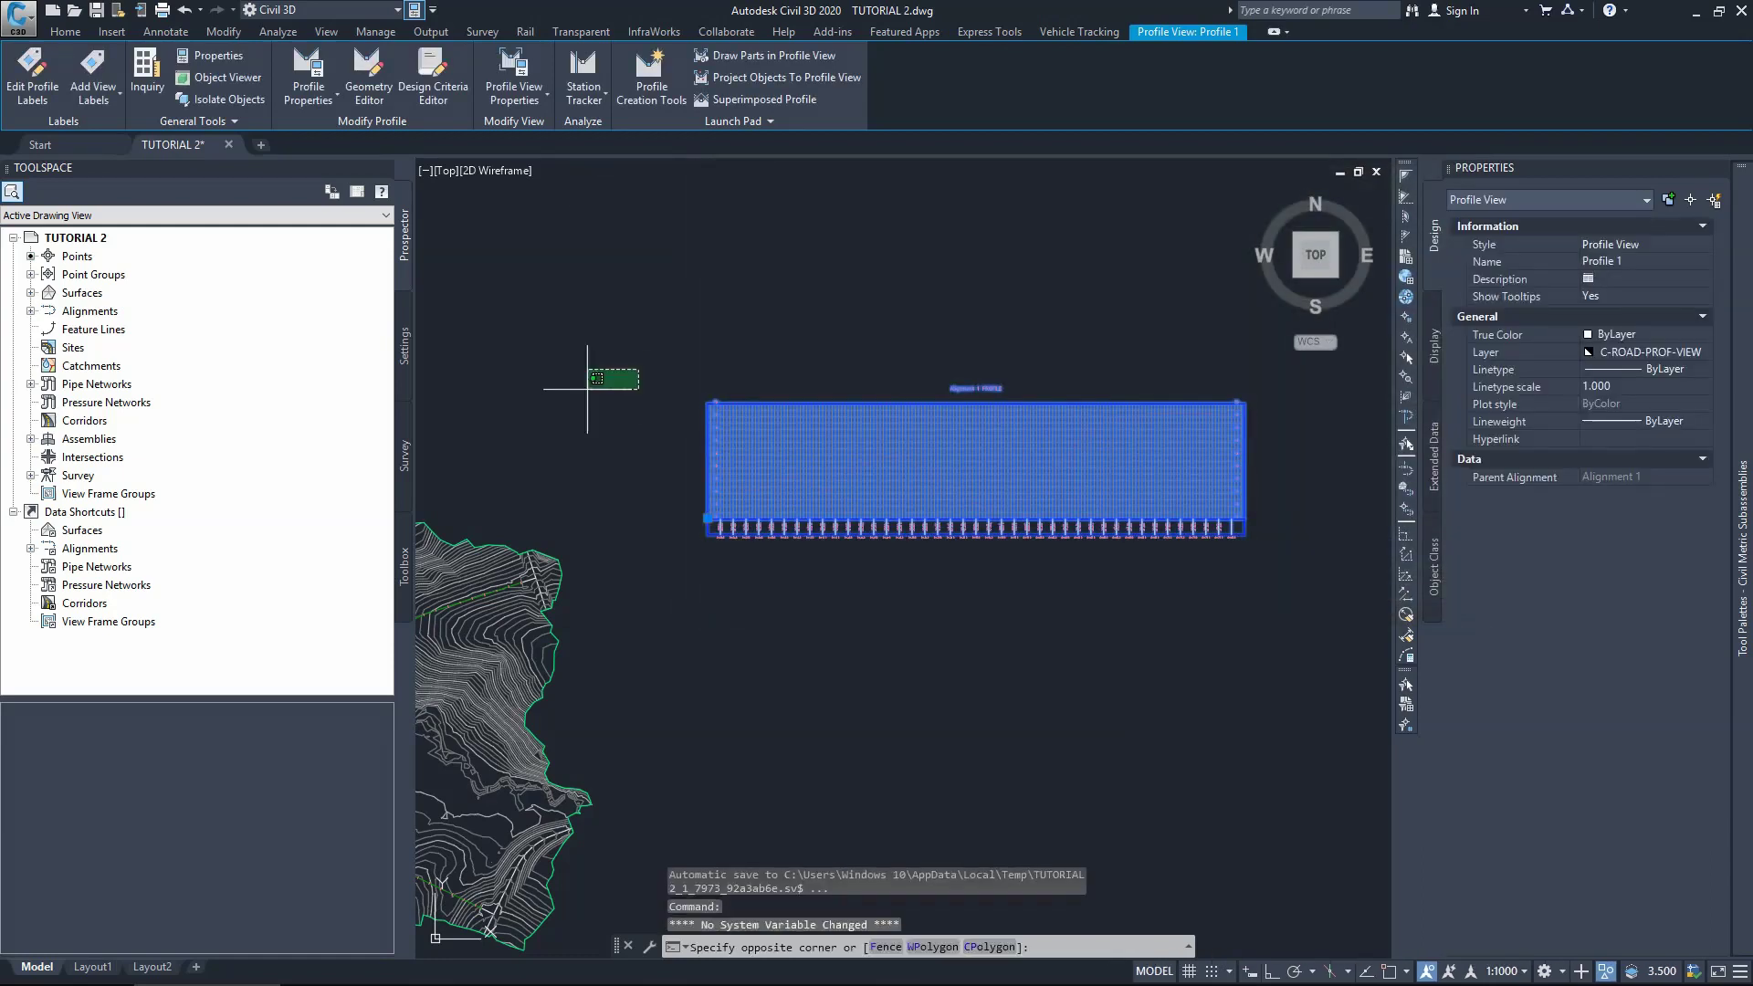
key("Escape")
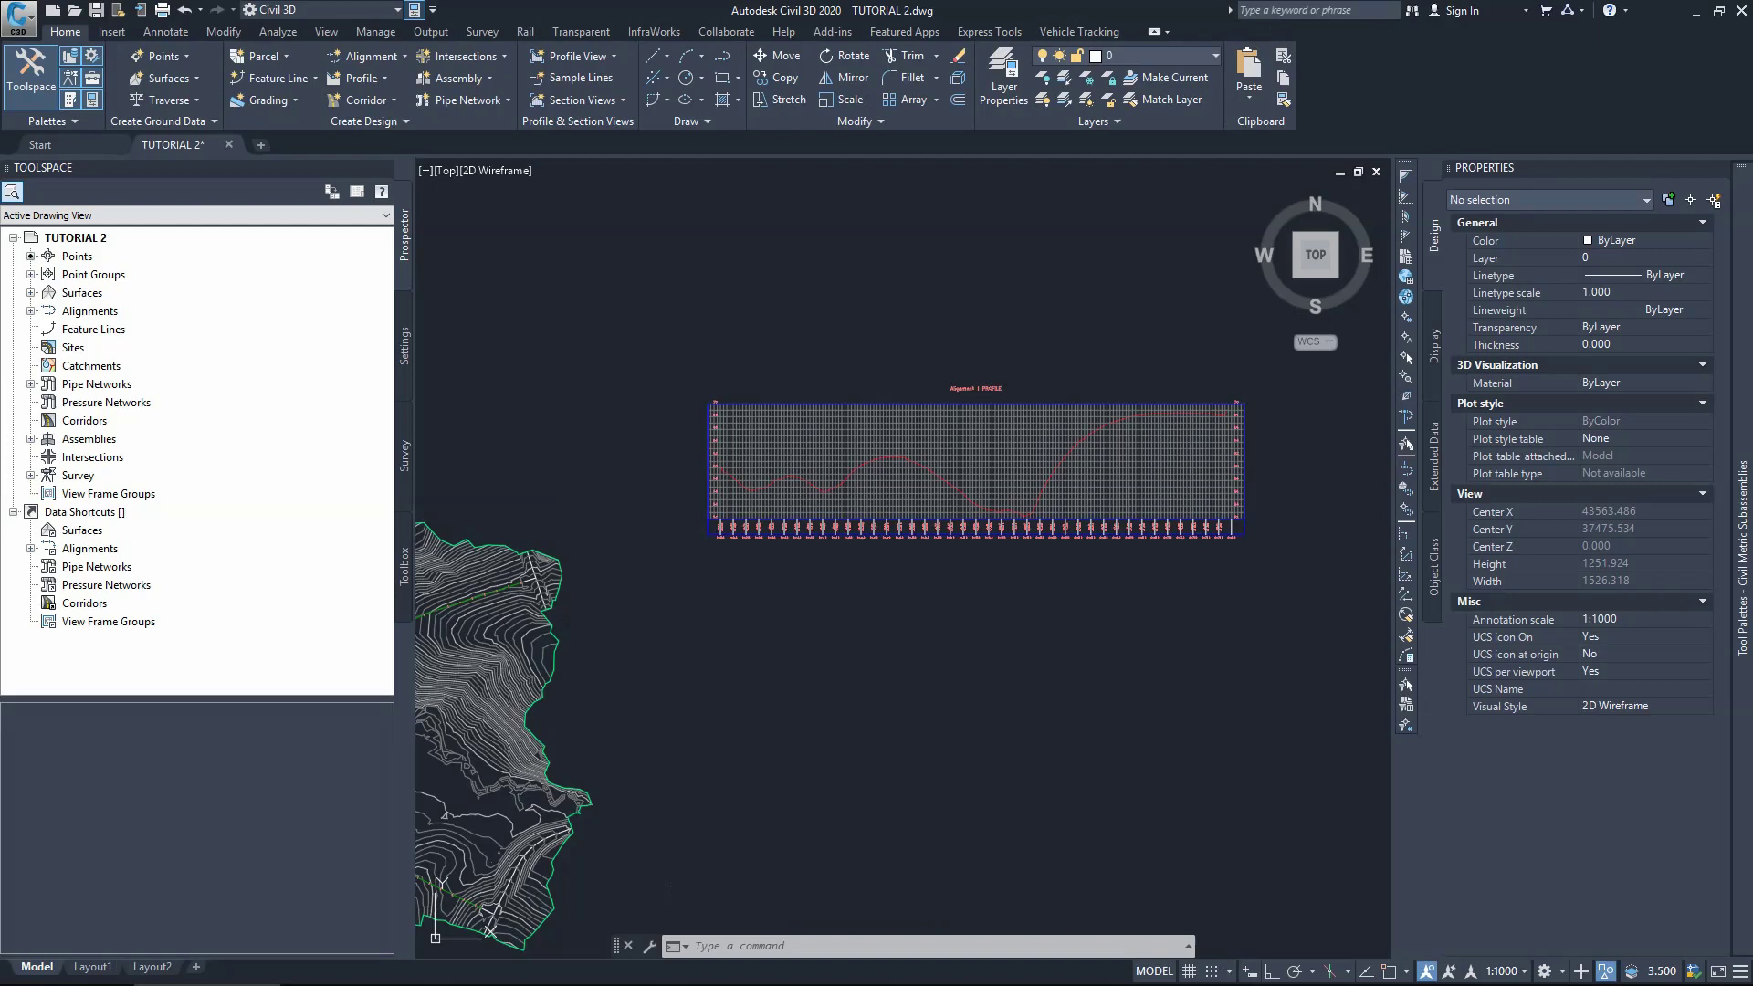
left_click(721, 419)
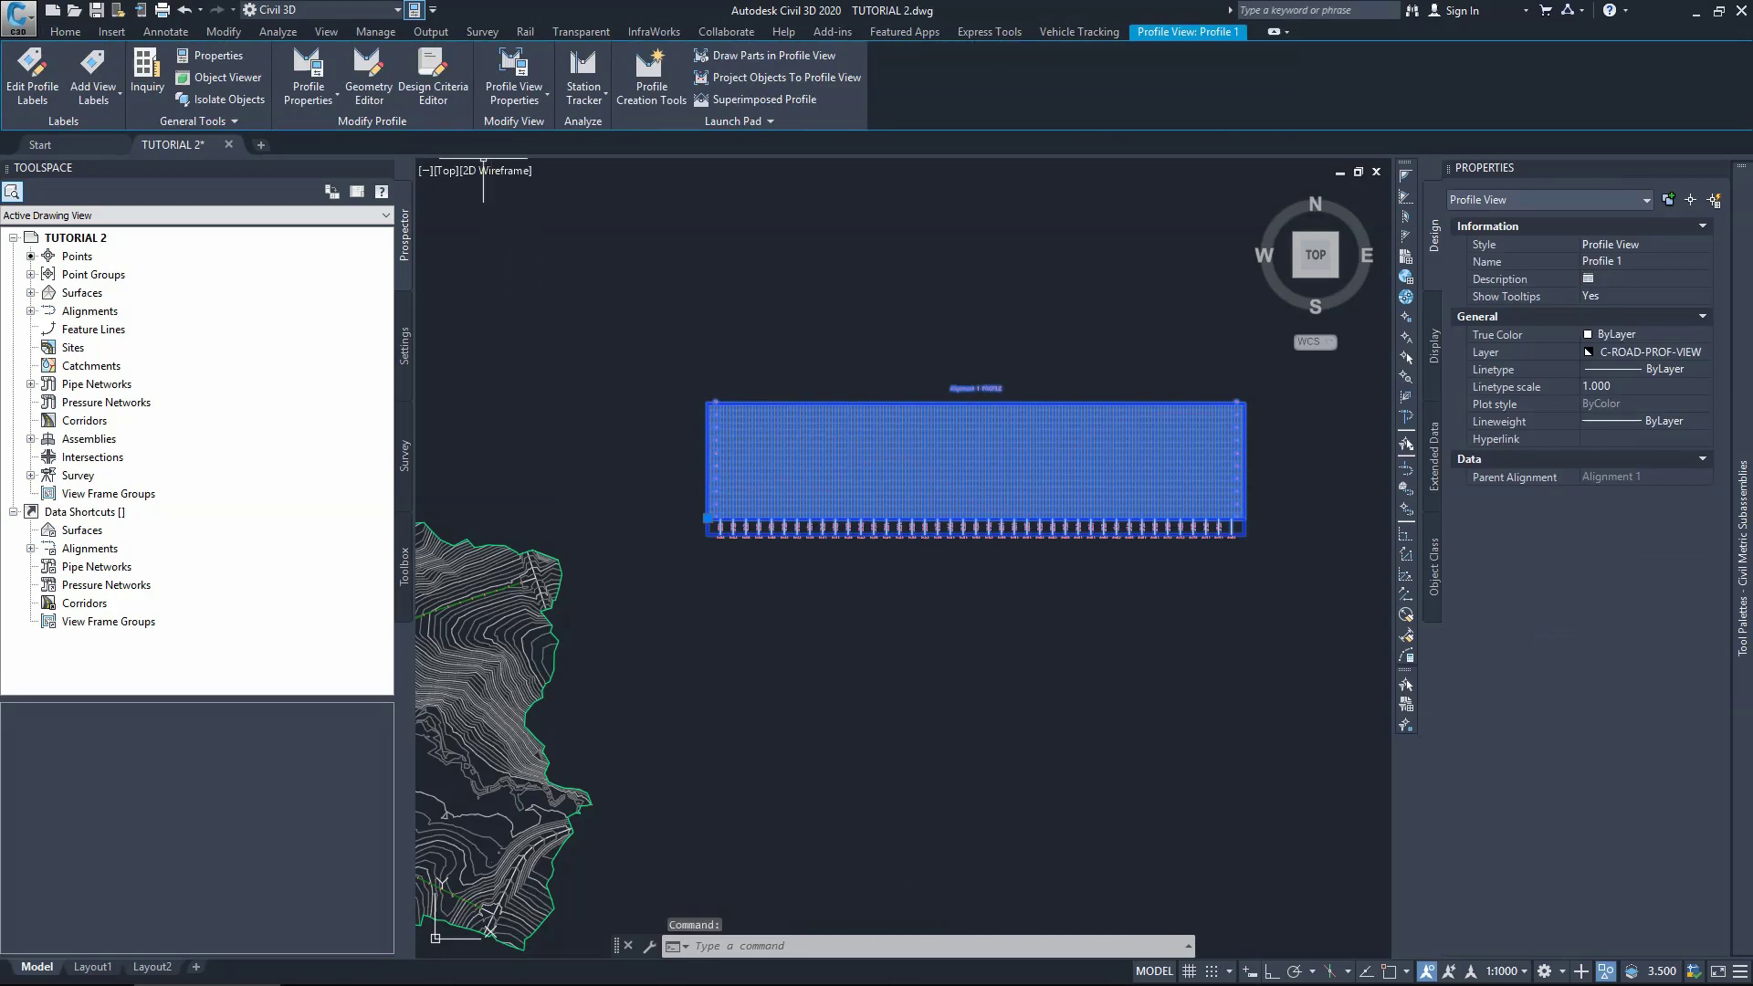
Step: Set the profile view style's vertical exaggeration to 5, giving a 1:200 vertical scale
left_click(514, 94)
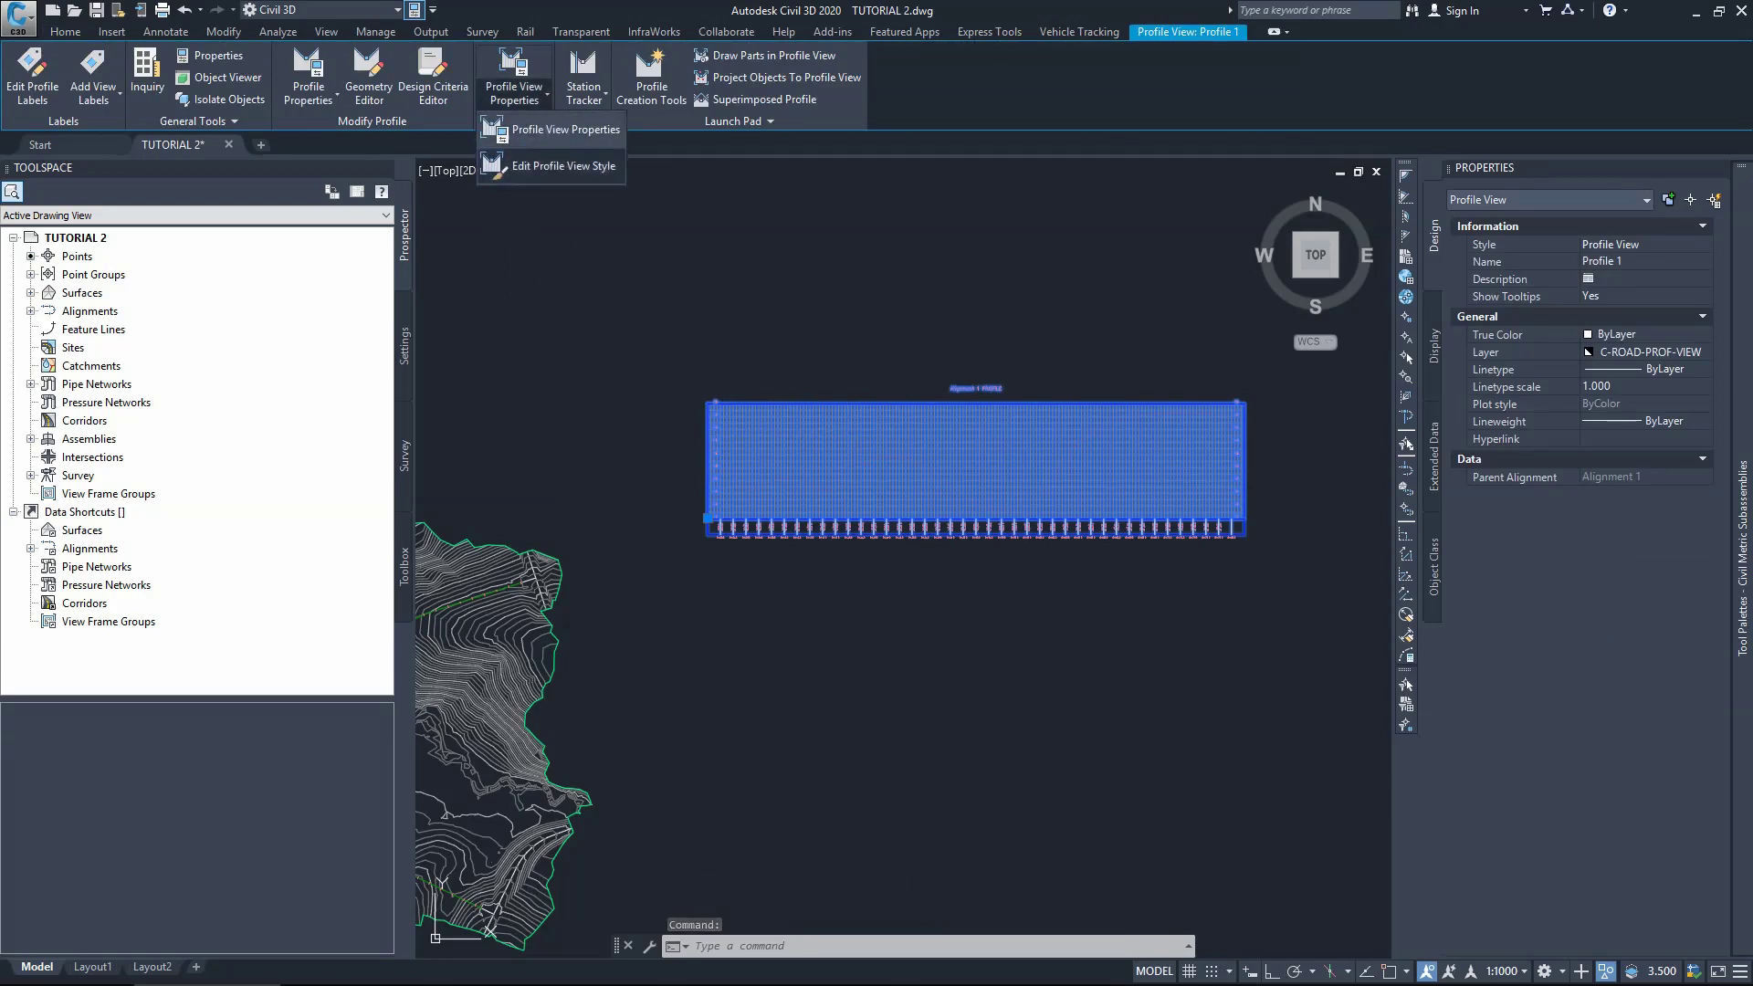
left_click(563, 166)
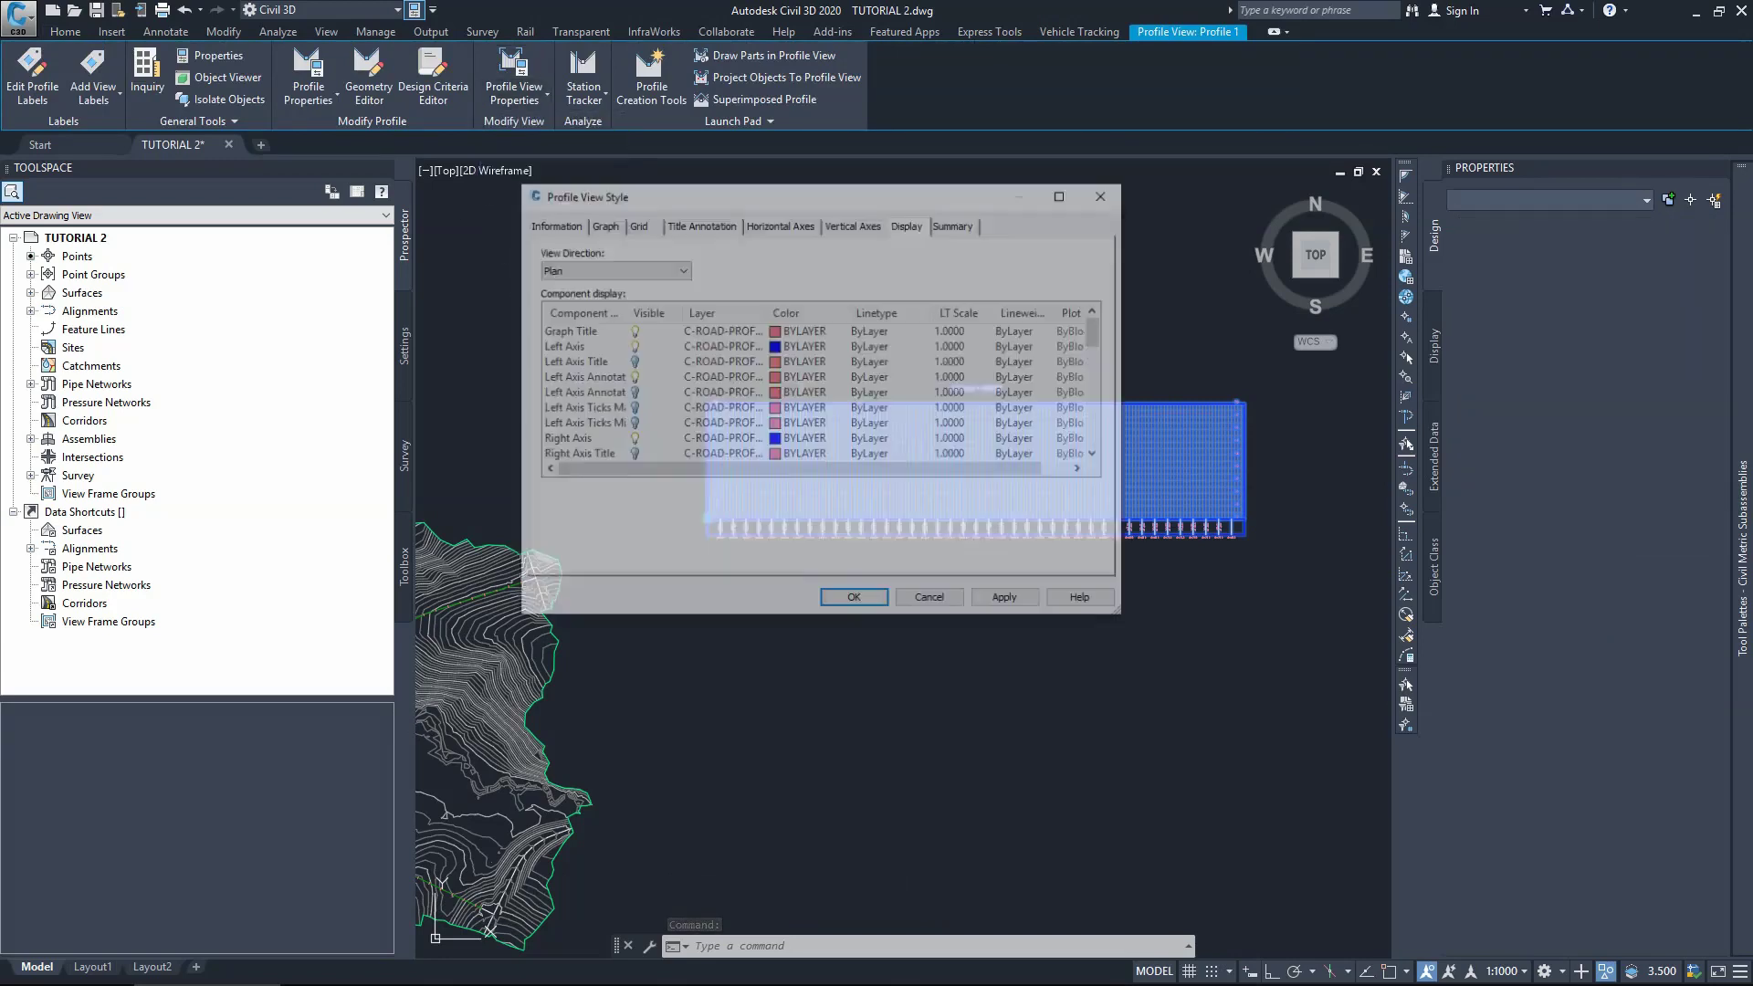
left_click(553, 223)
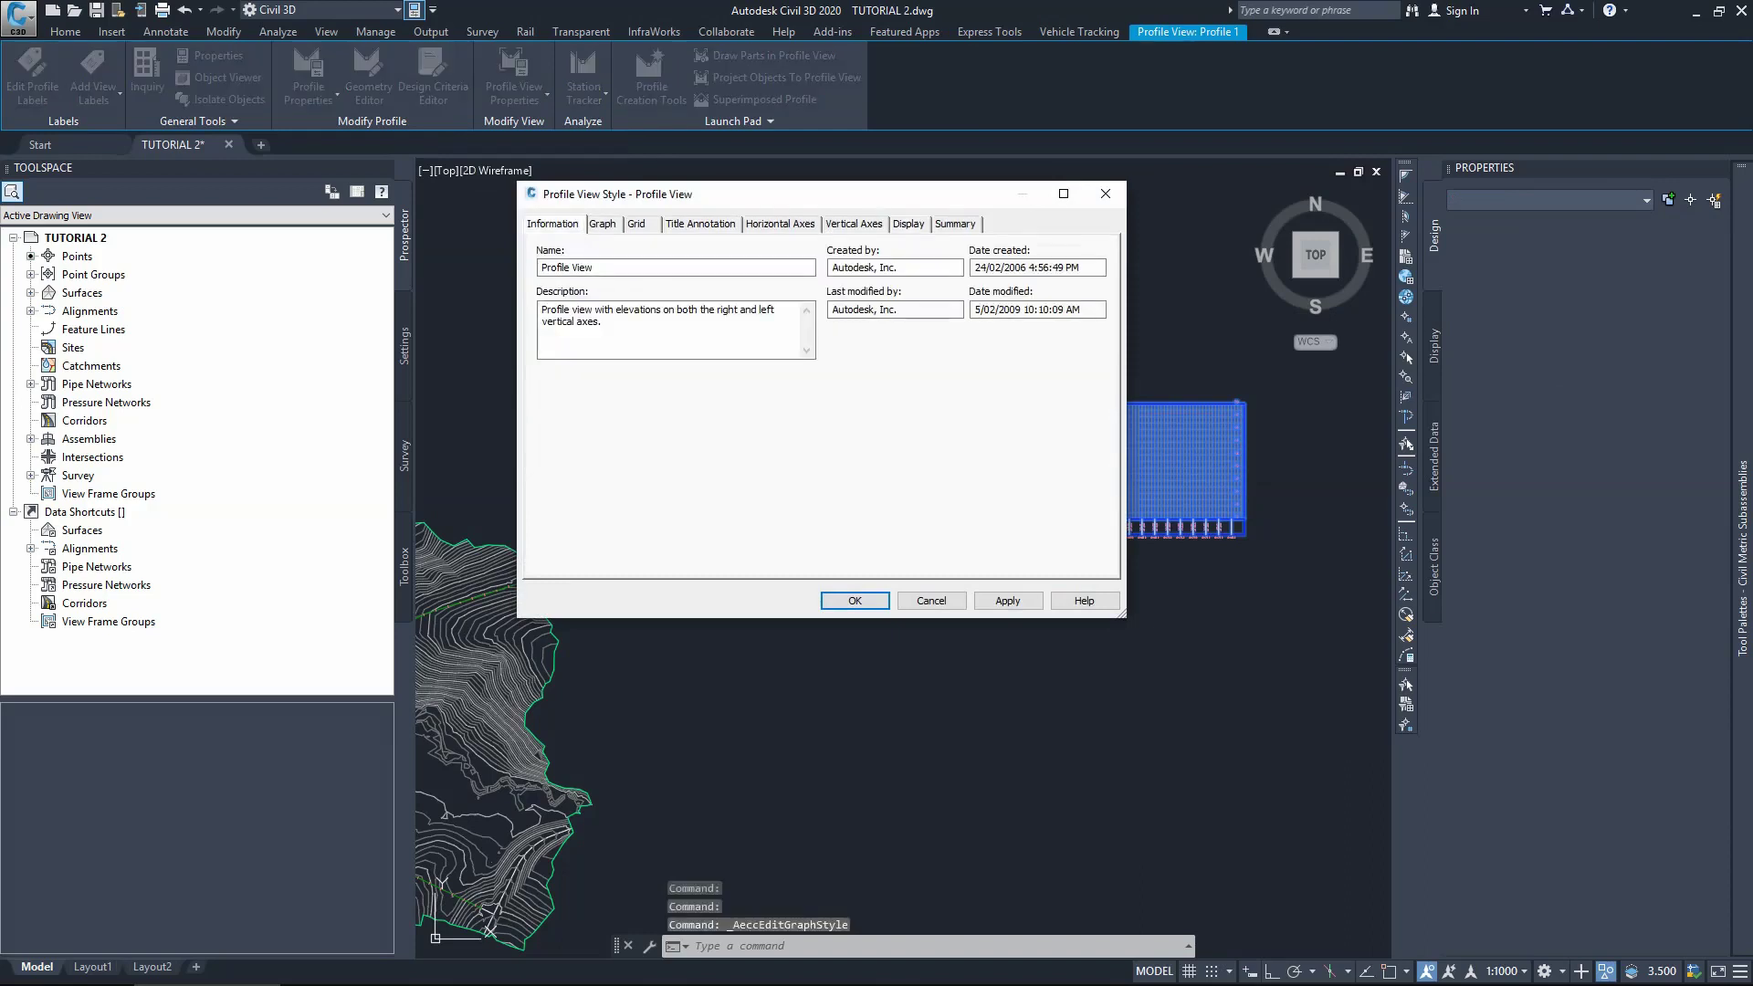
key("ctrl+Tab")
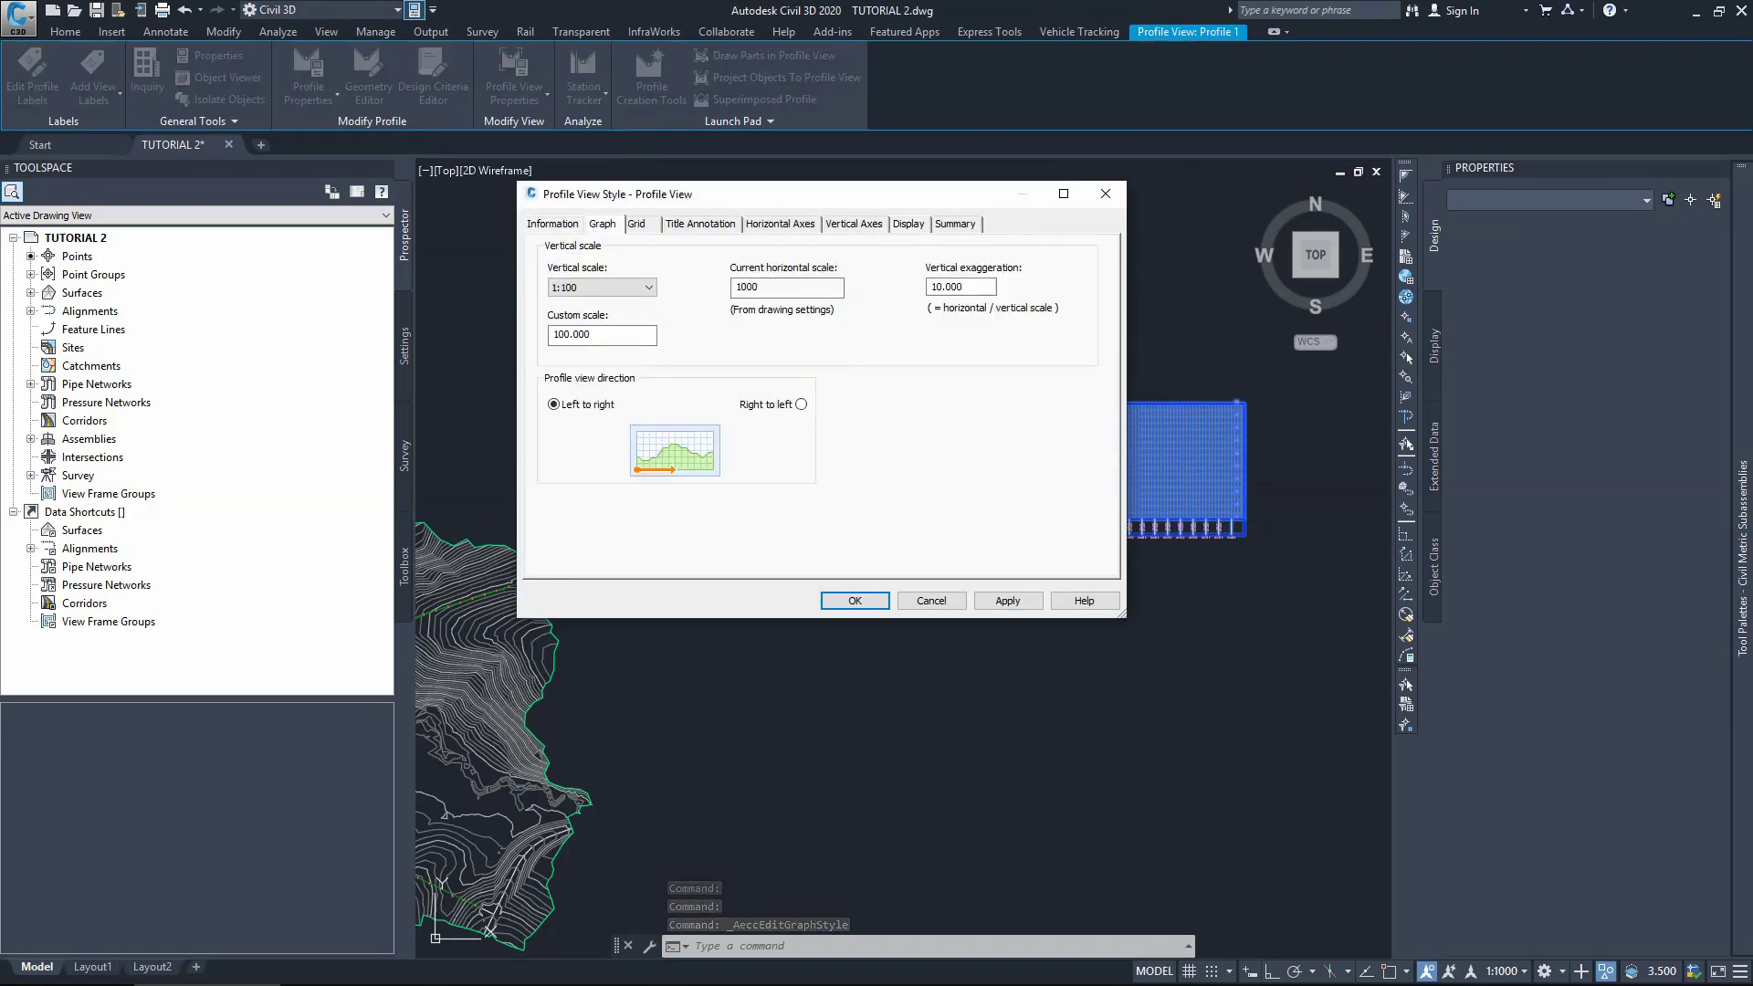
key("Tab")
key("Tab")
key("Tab")
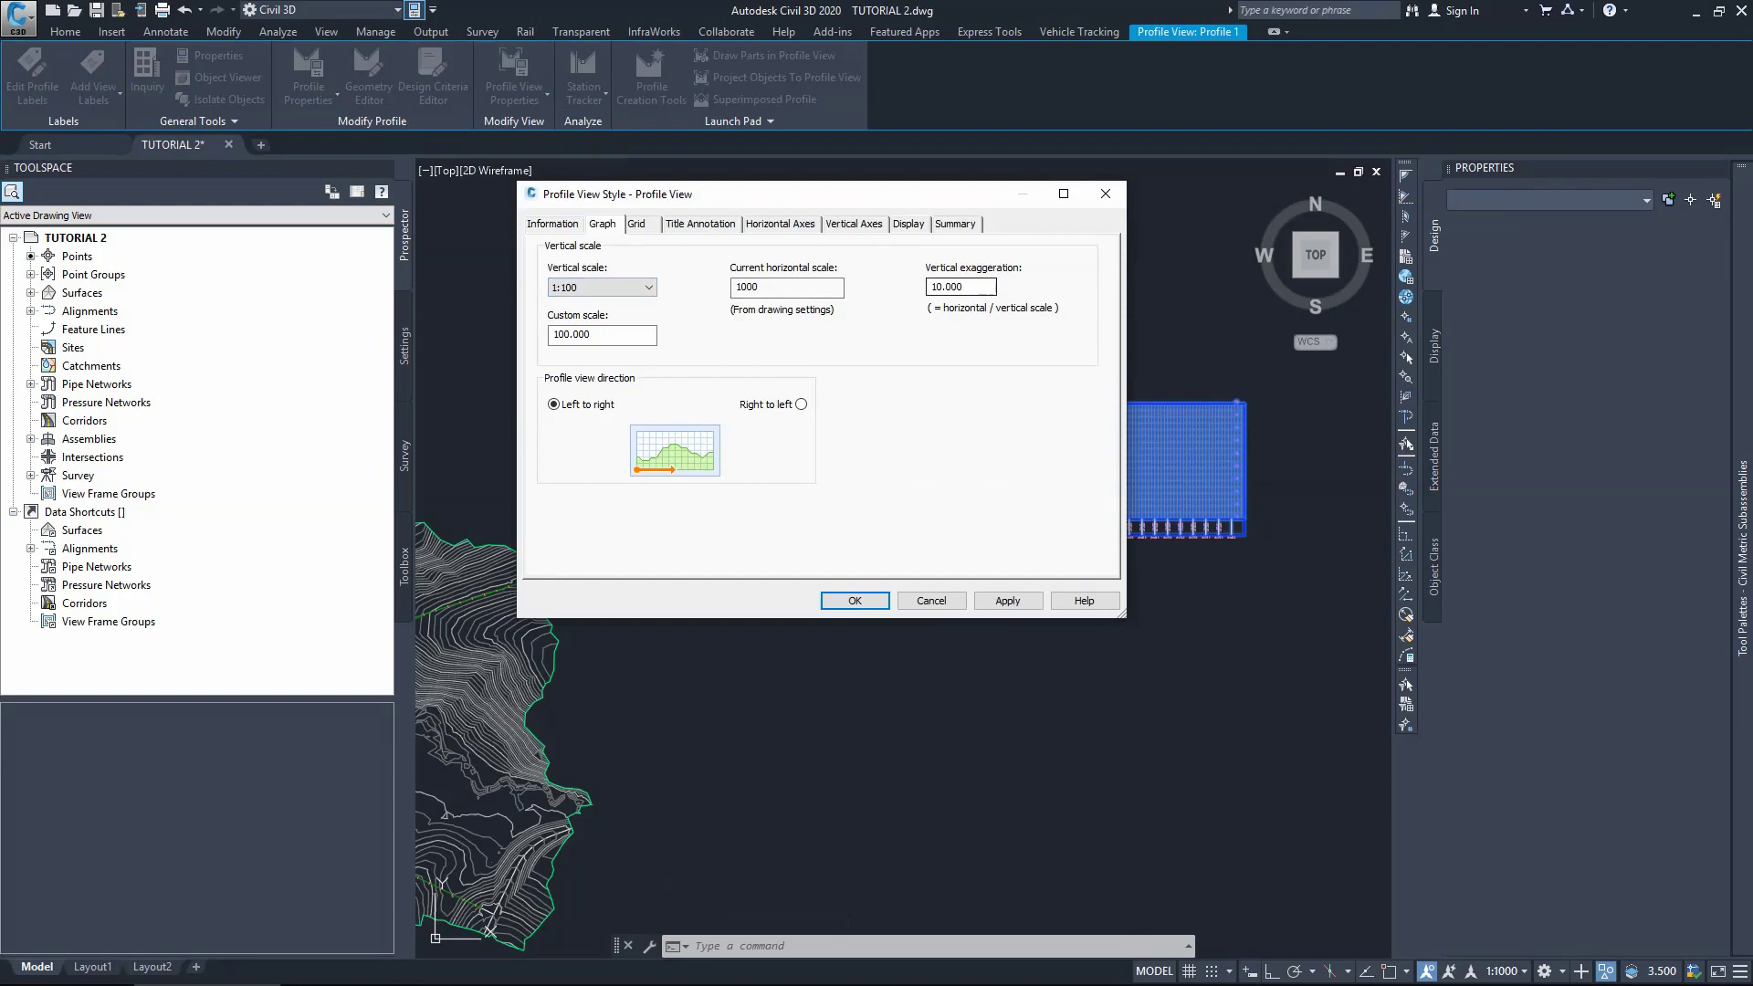
double_click(937, 287)
type("5")
left_click(1007, 600)
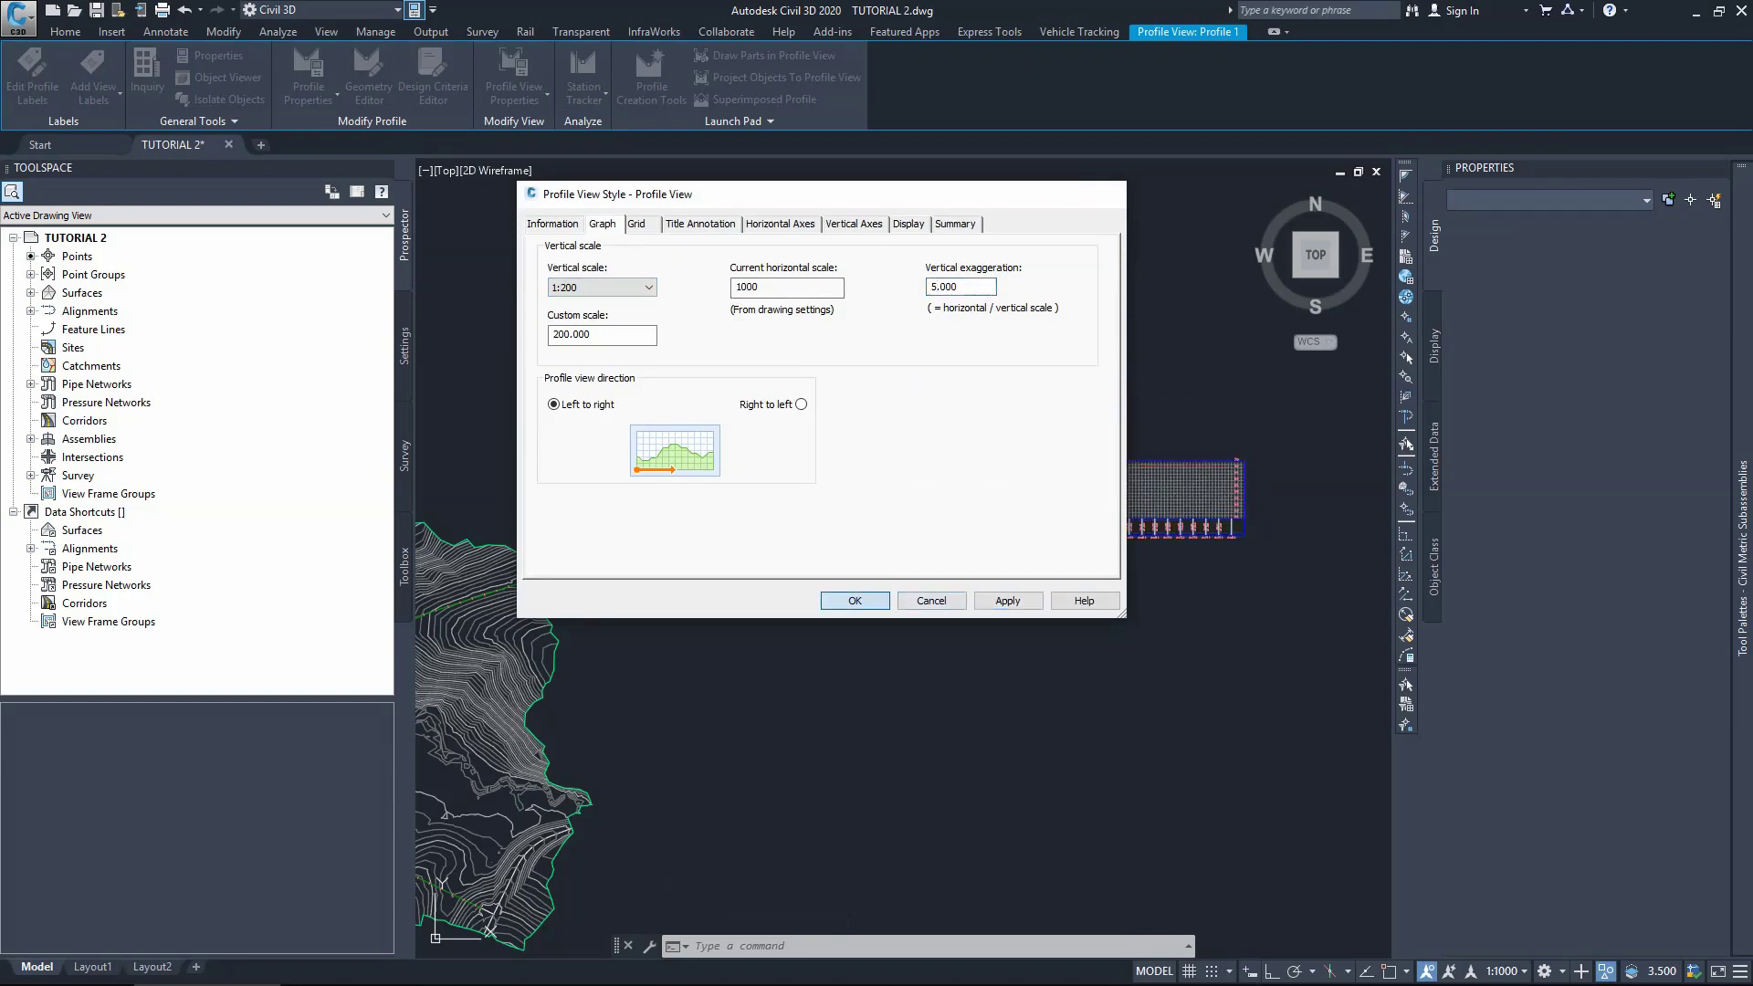
left_click(854, 600)
left_click(825, 365)
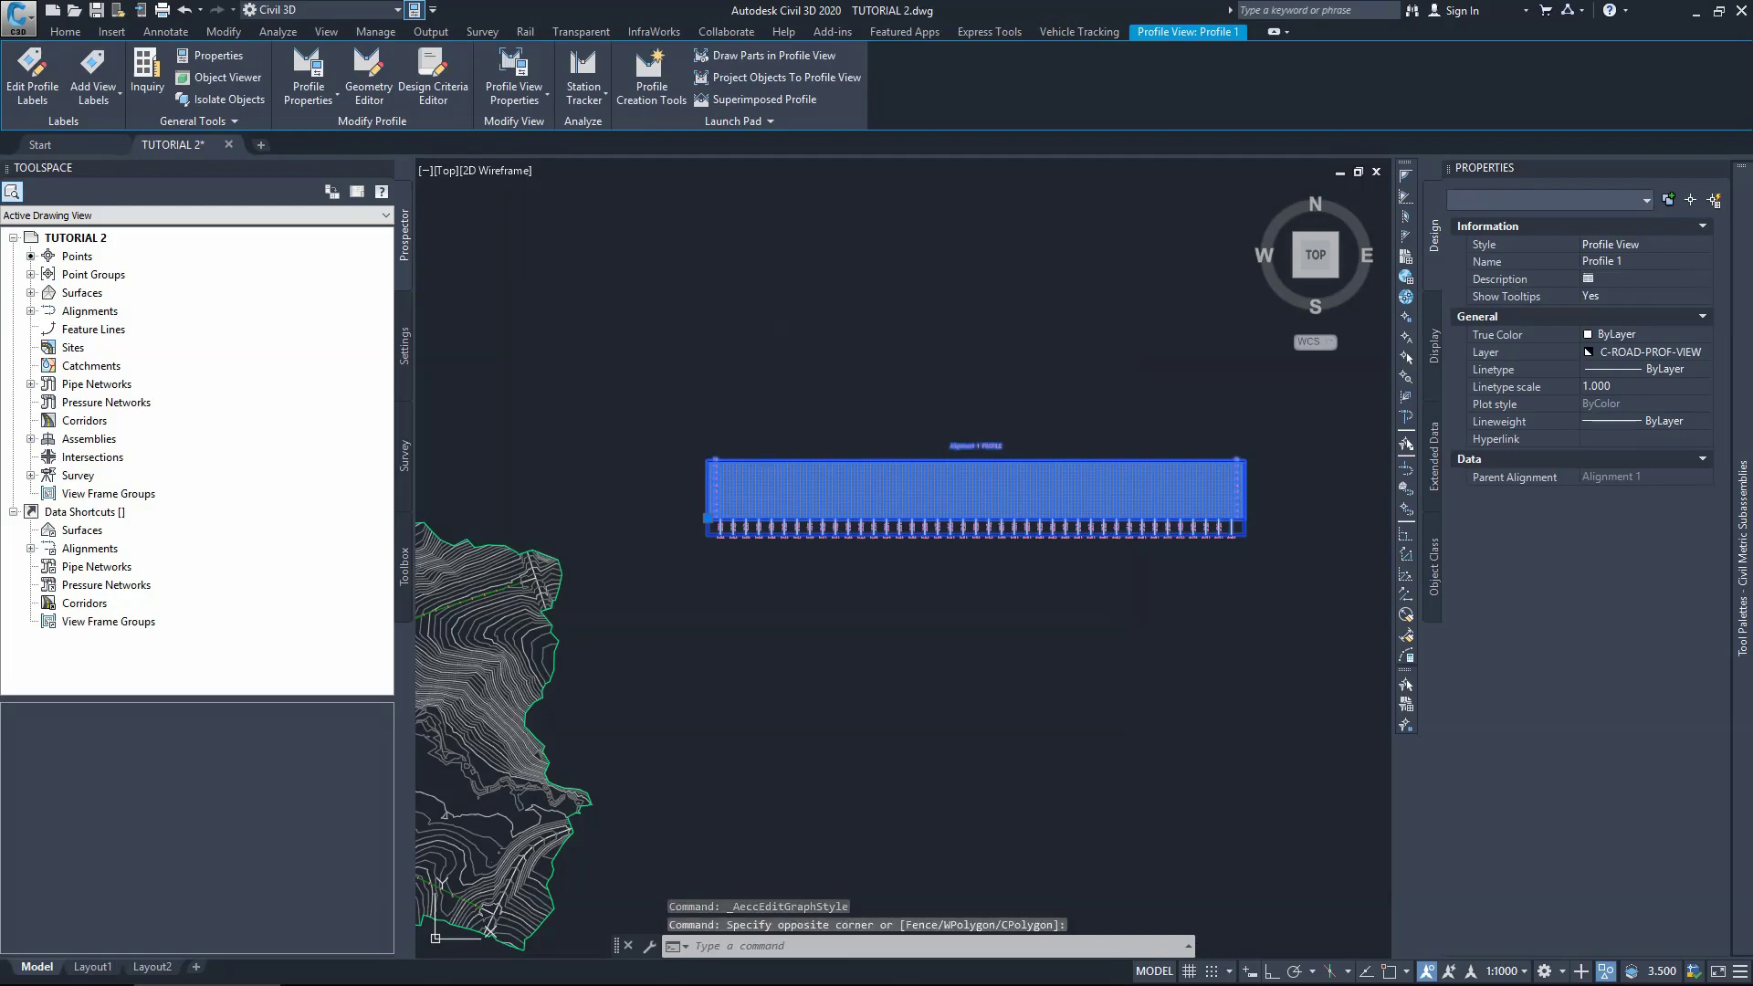
key("Escape")
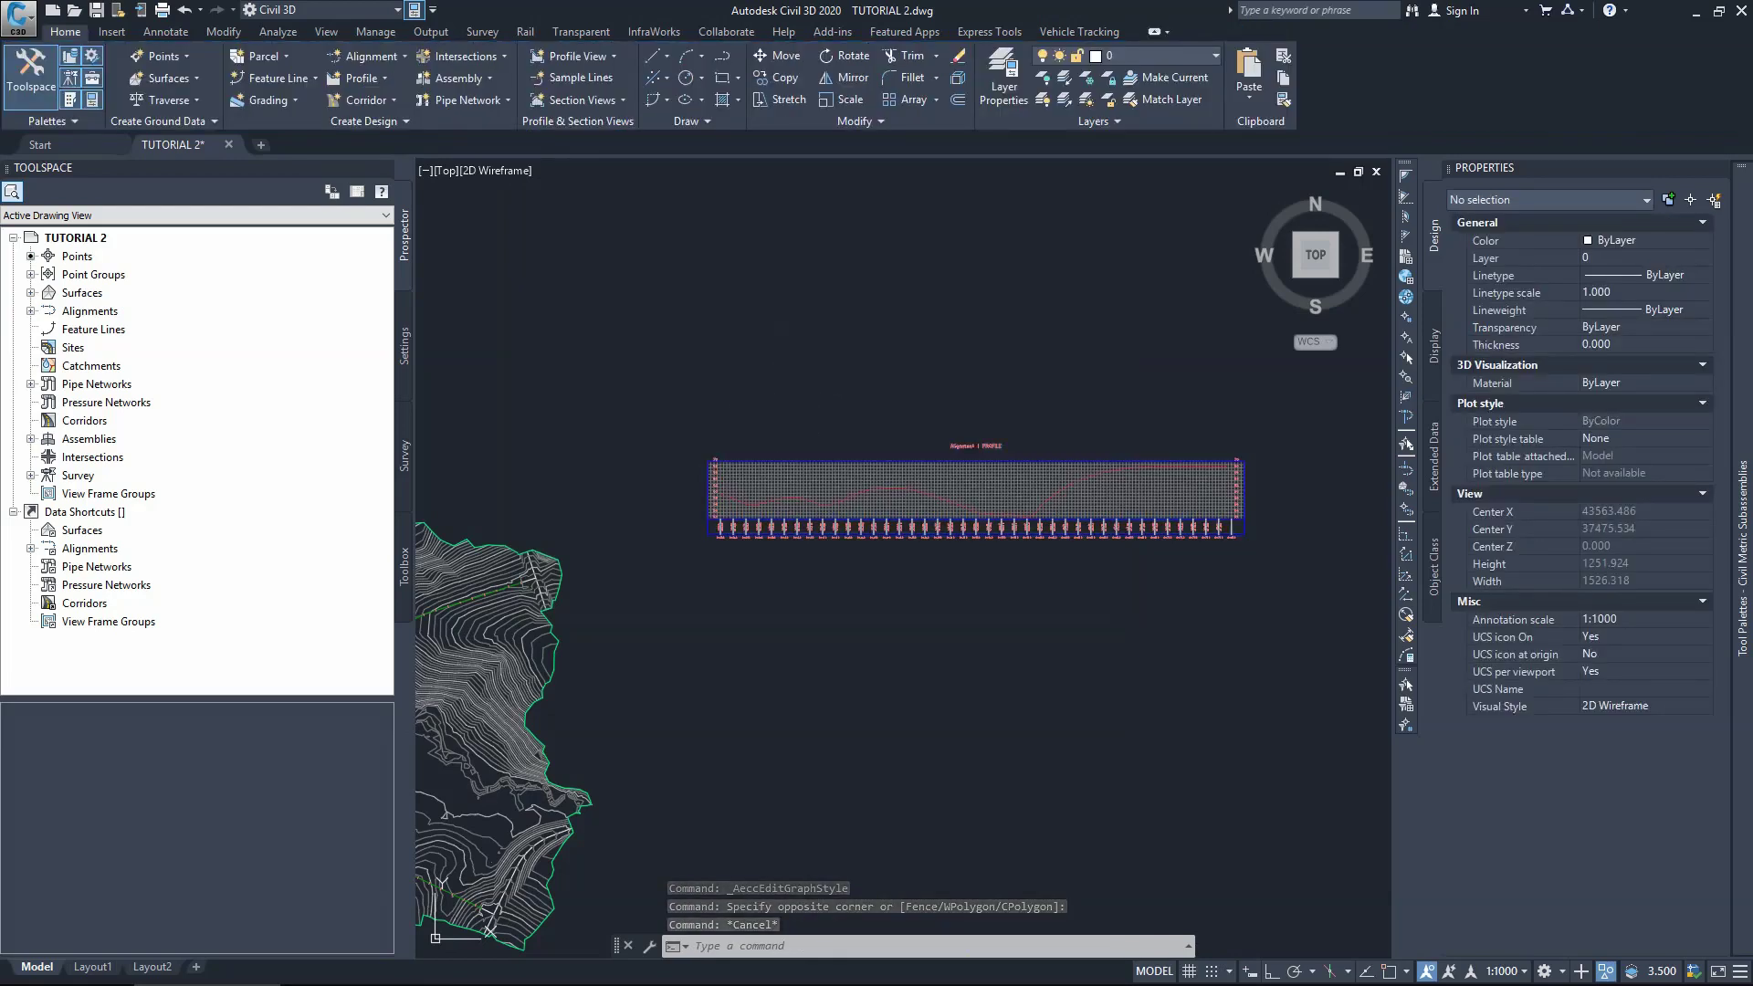
scroll(727, 512, "up", 4)
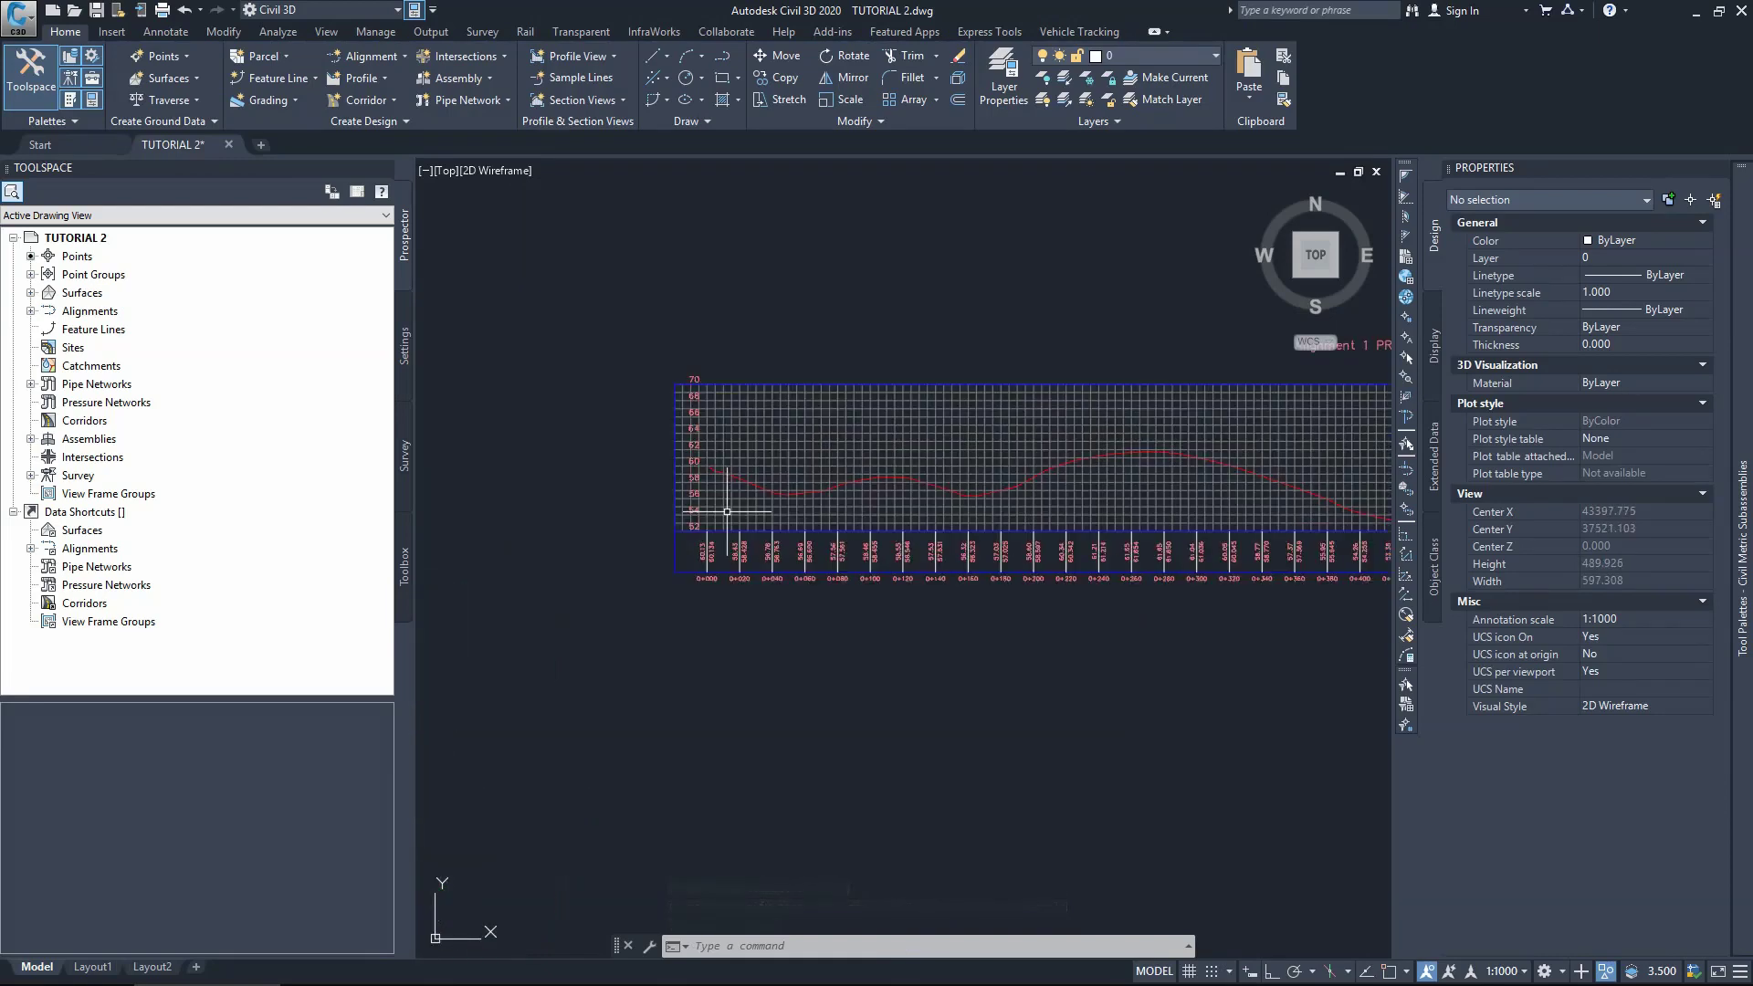
left_click(574, 455)
scroll(709, 450, "up", 6)
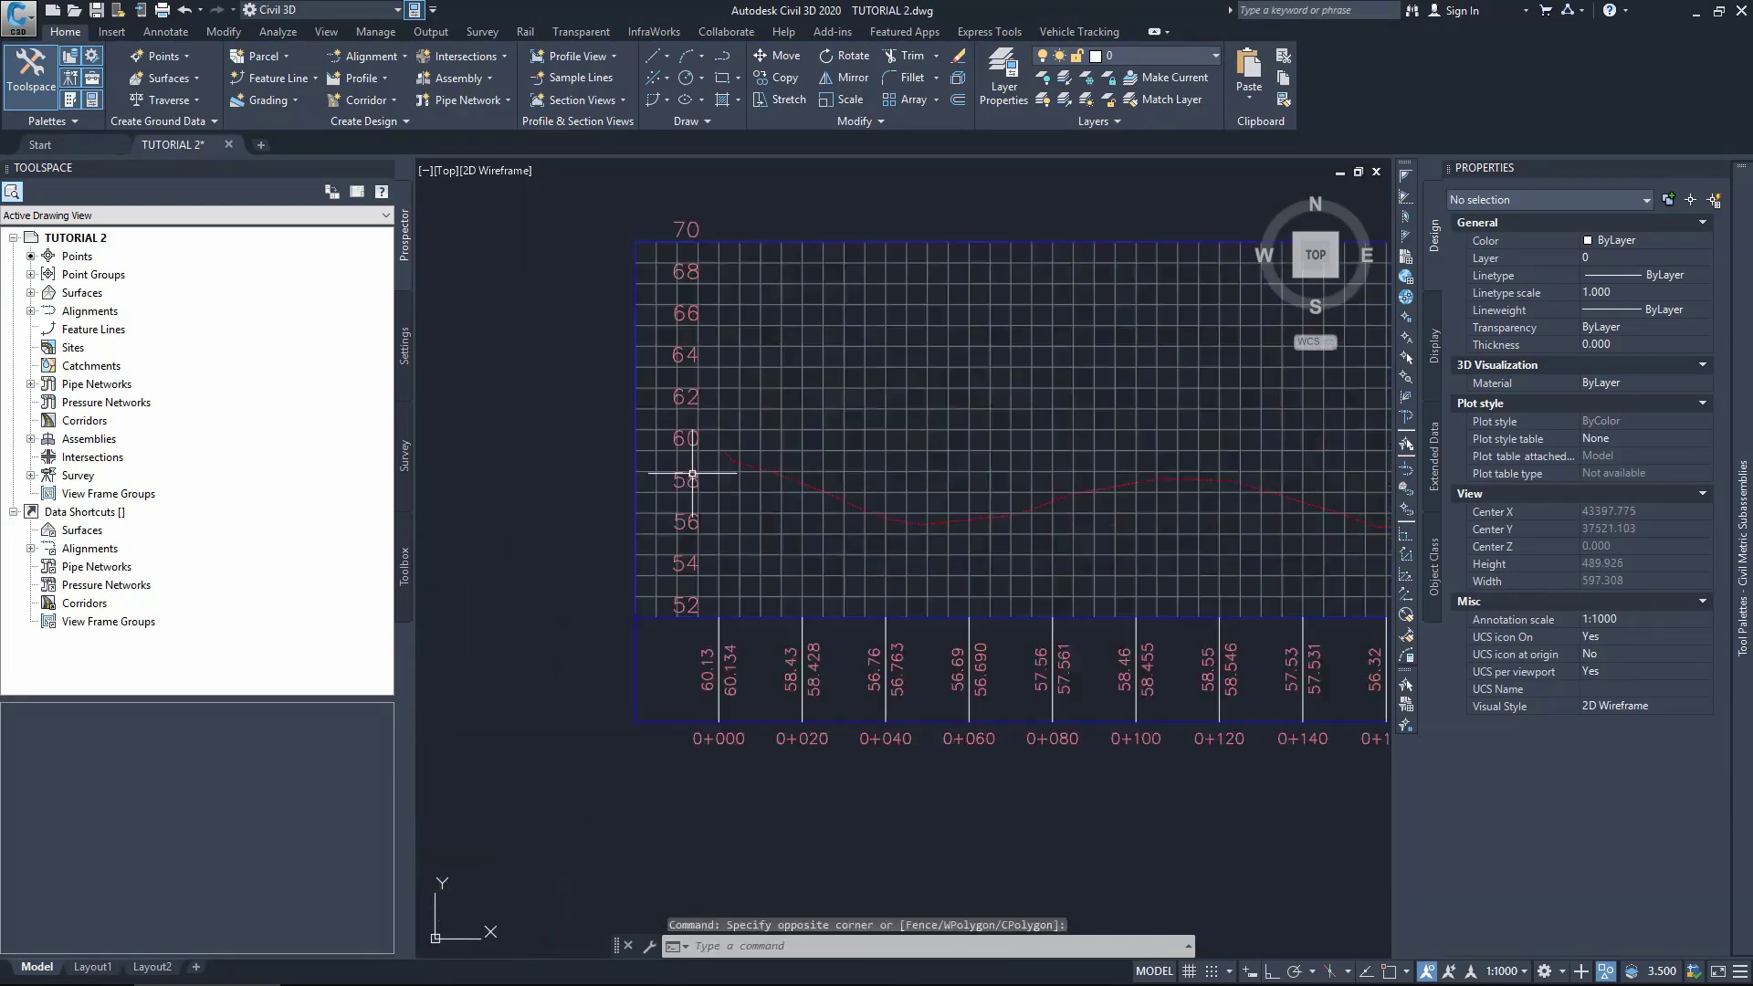
scroll(585, 465, "down", 4)
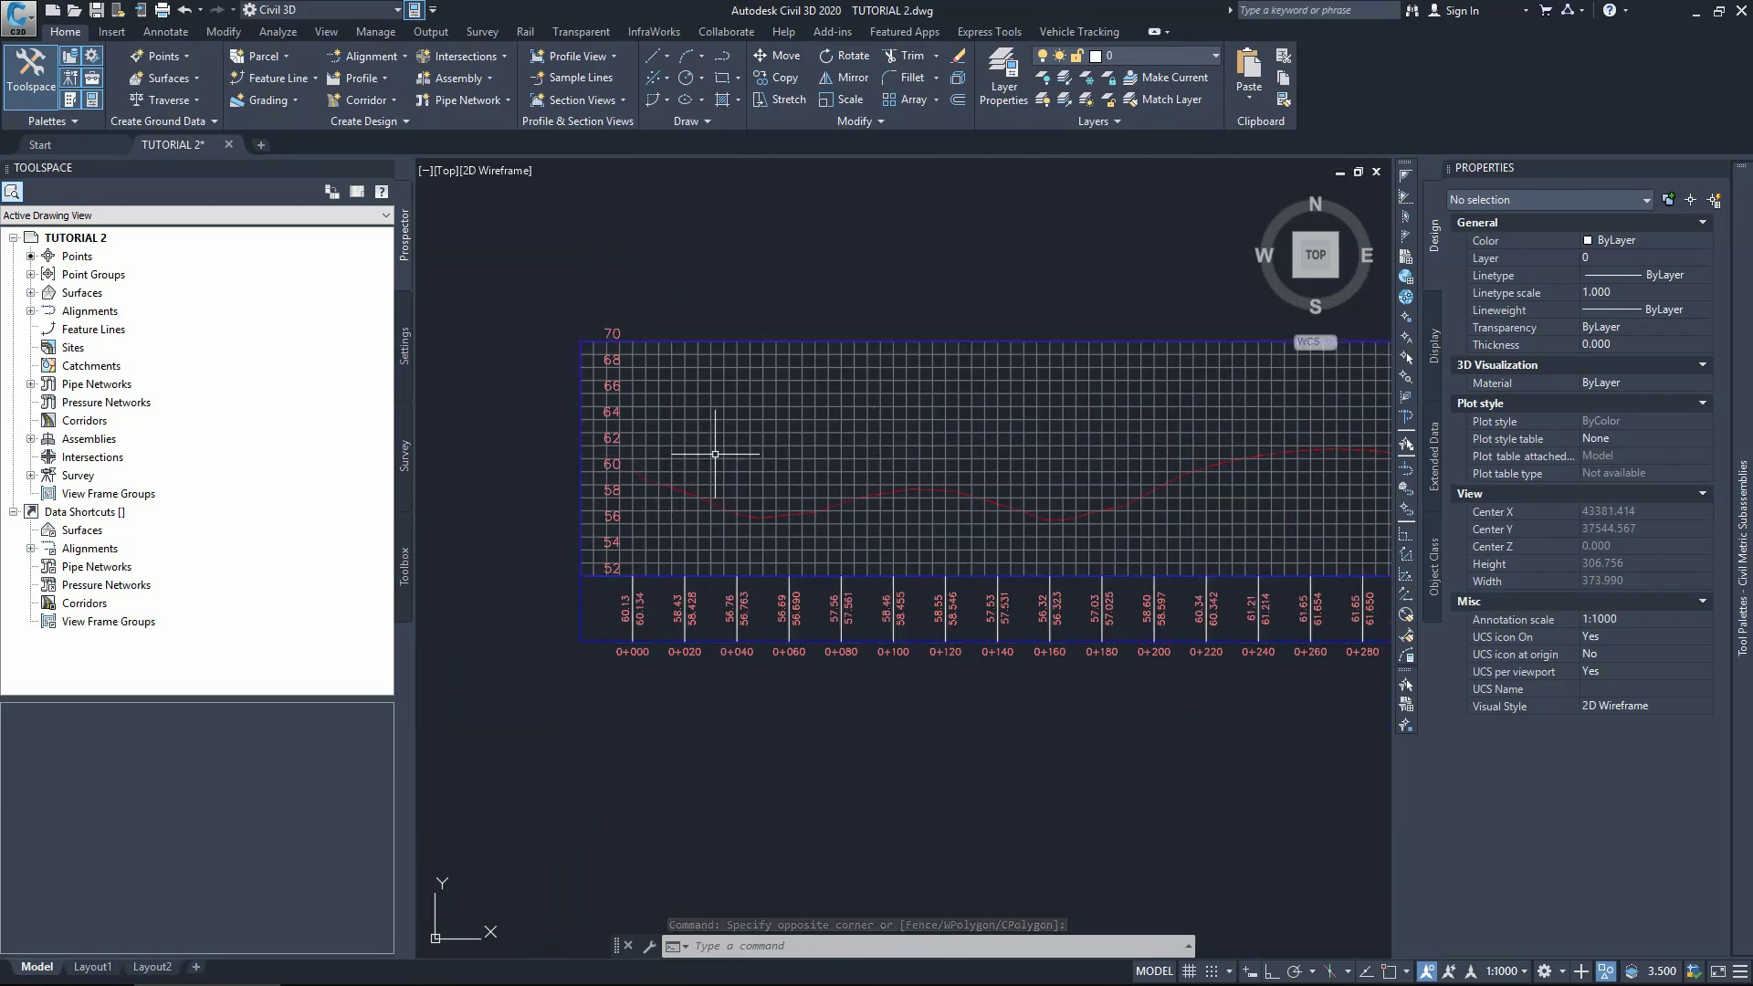
scroll(626, 494, "up", 6)
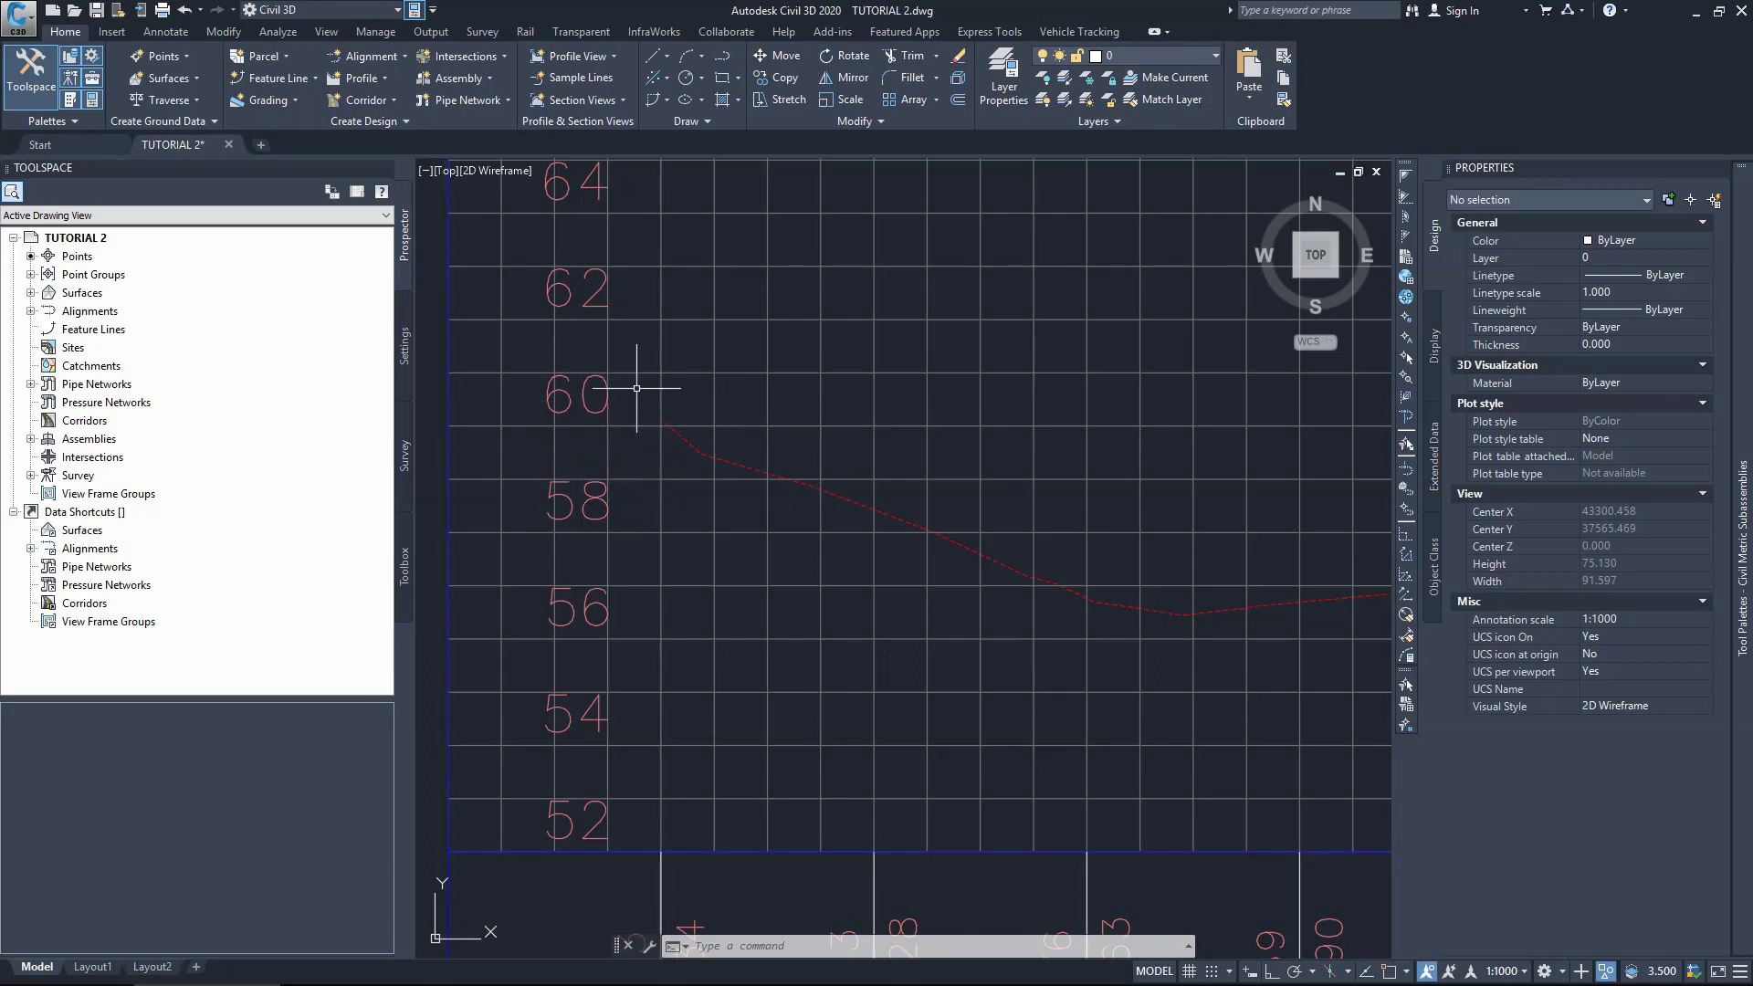
scroll(629, 475, "down", 2)
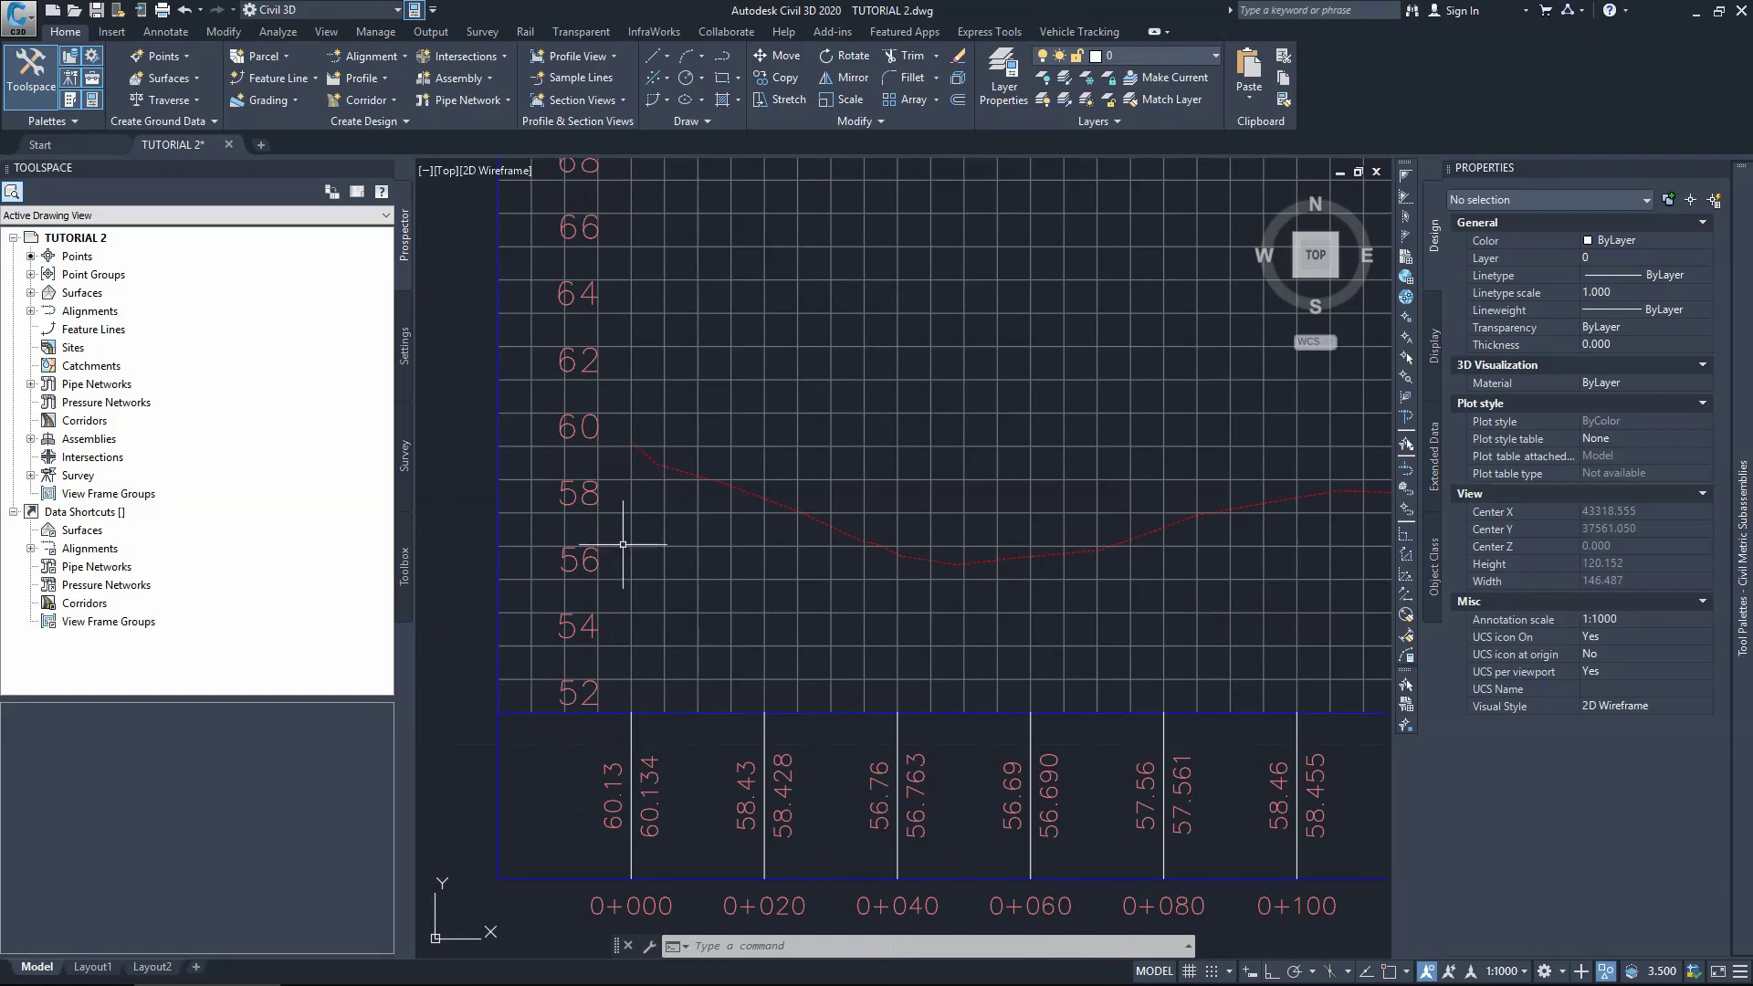
scroll(676, 585, "down", 2)
scroll(629, 747, "up", 2)
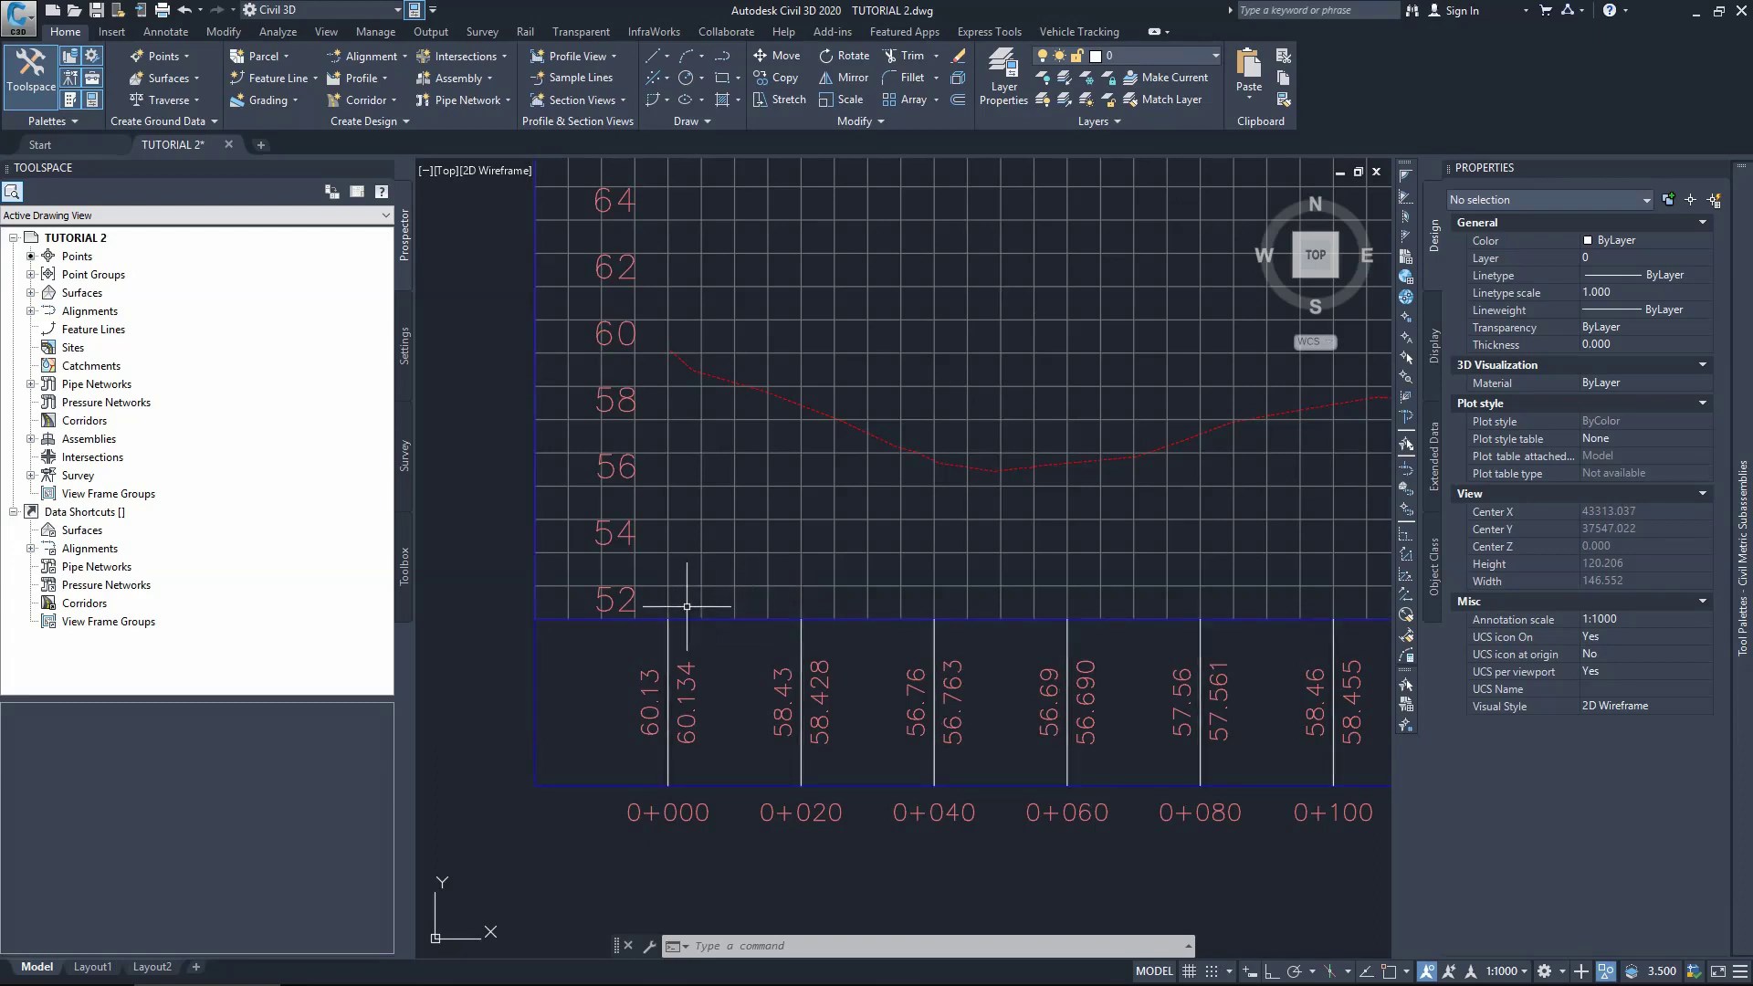
scroll(687, 577, "down", 4)
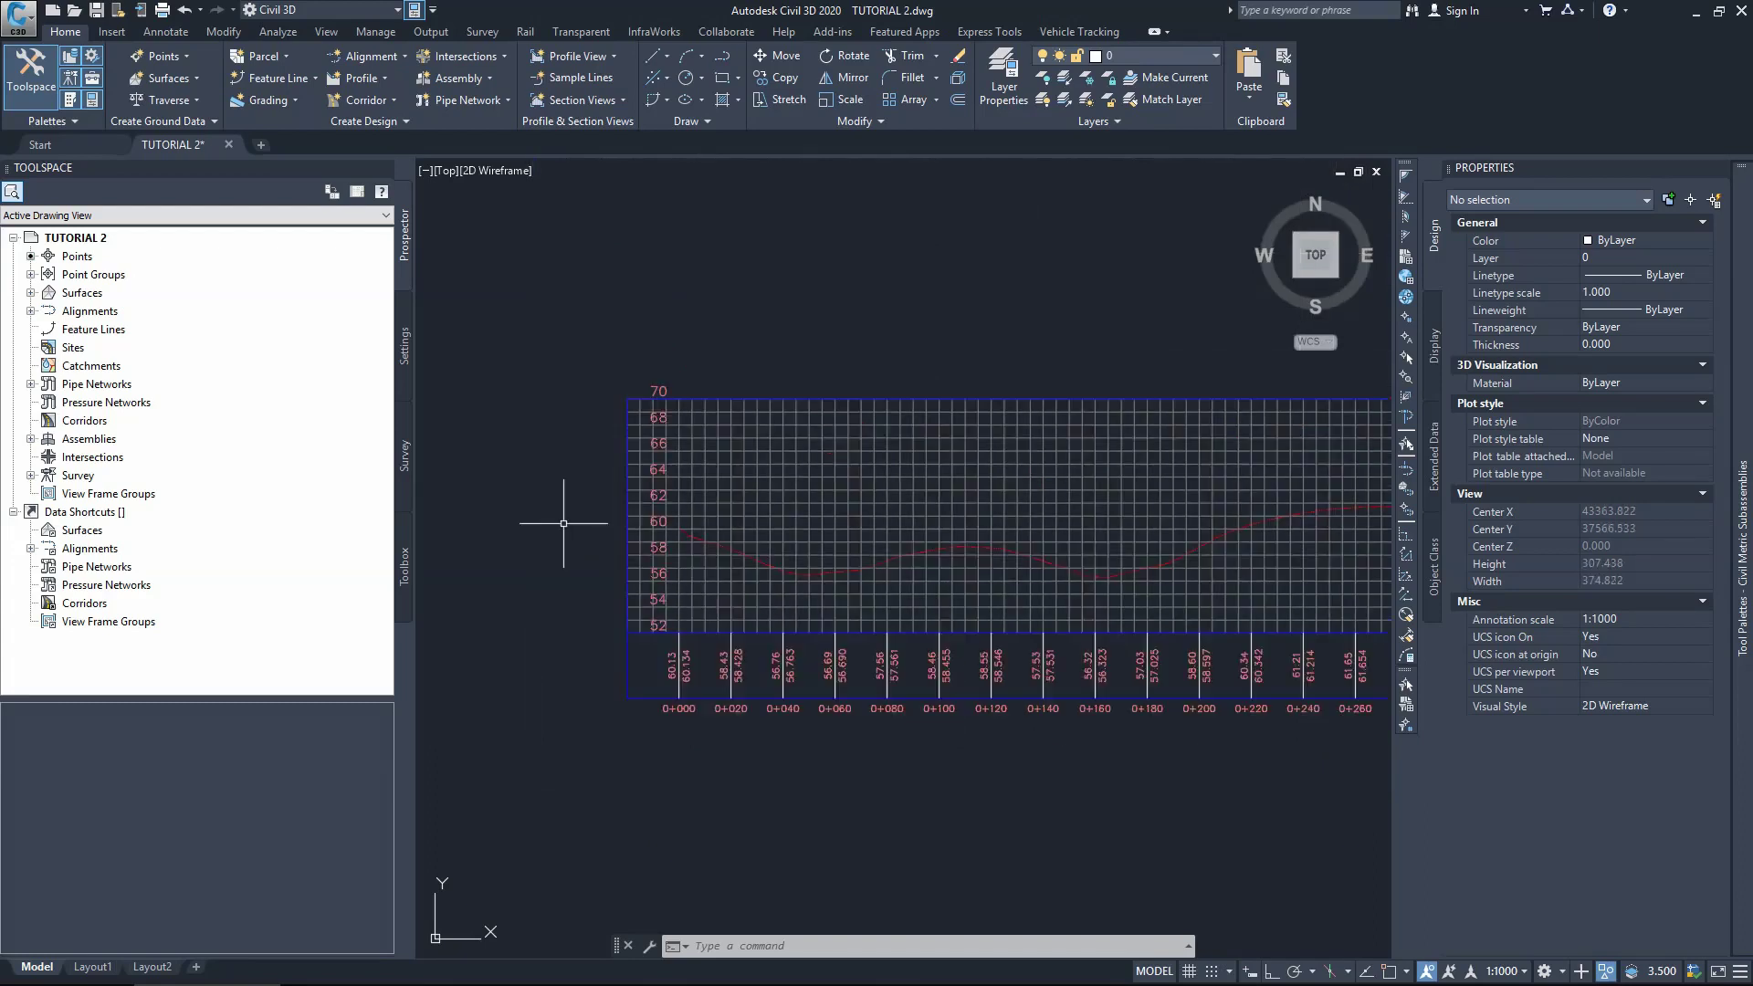
scroll(557, 520, "down", 3)
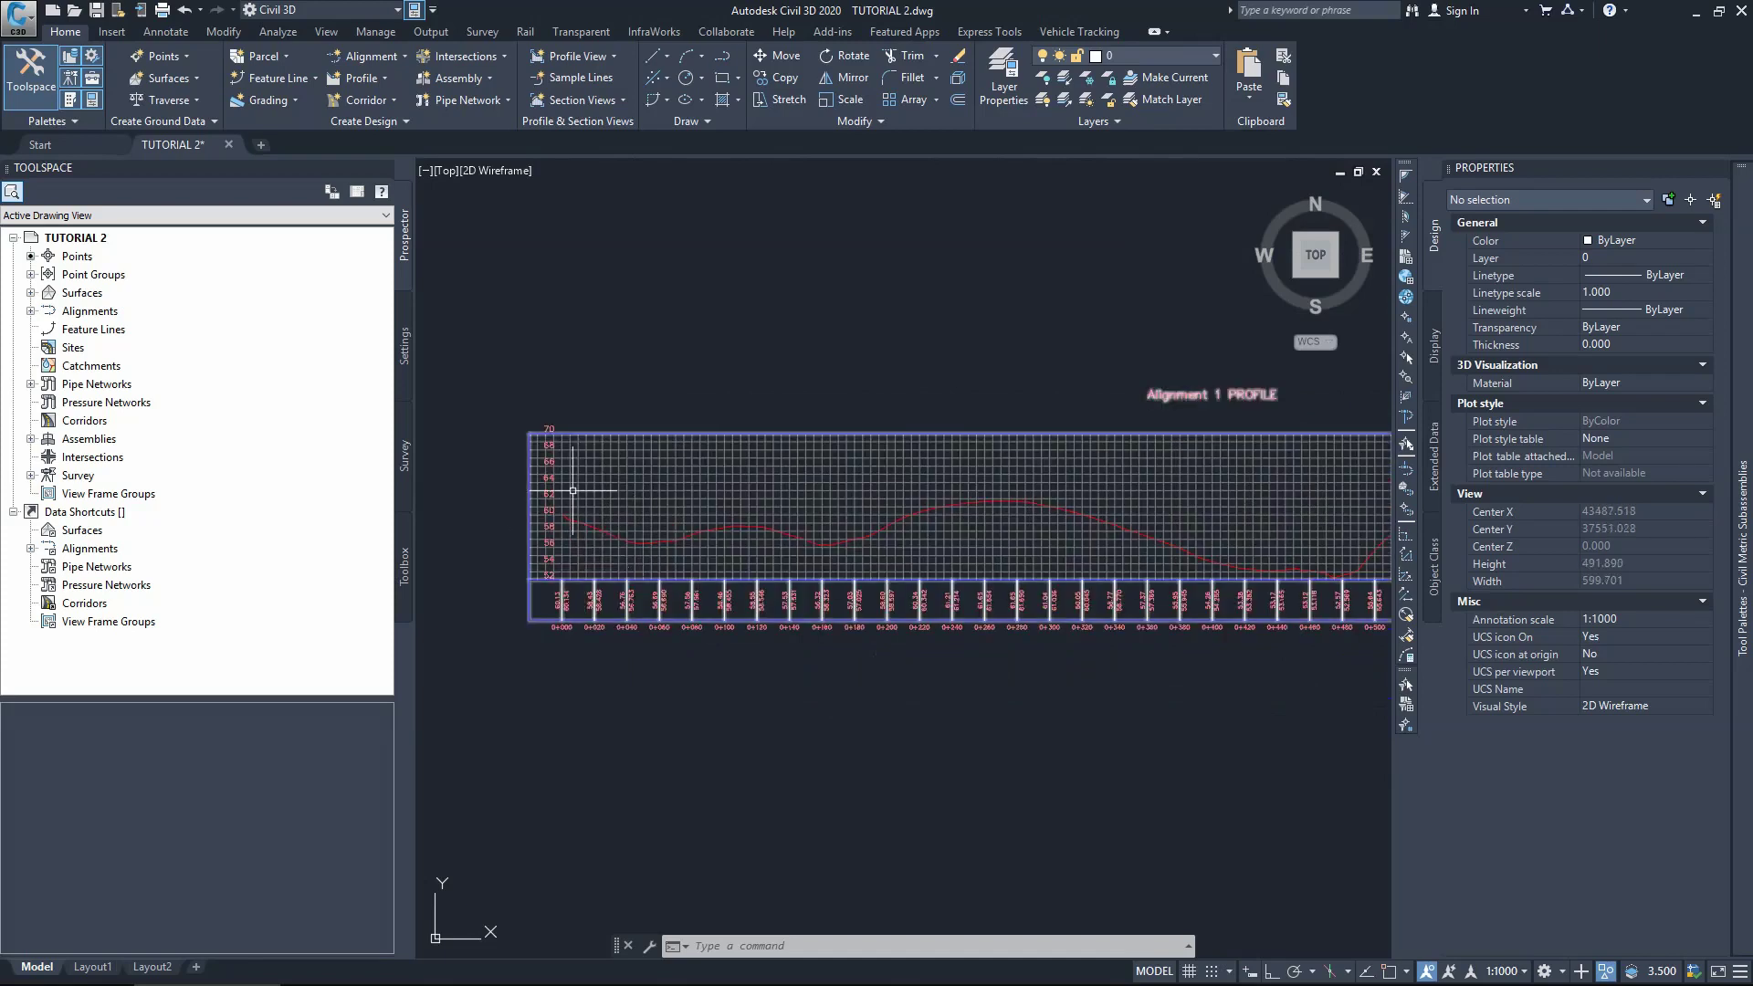
scroll(541, 515, "up", 3)
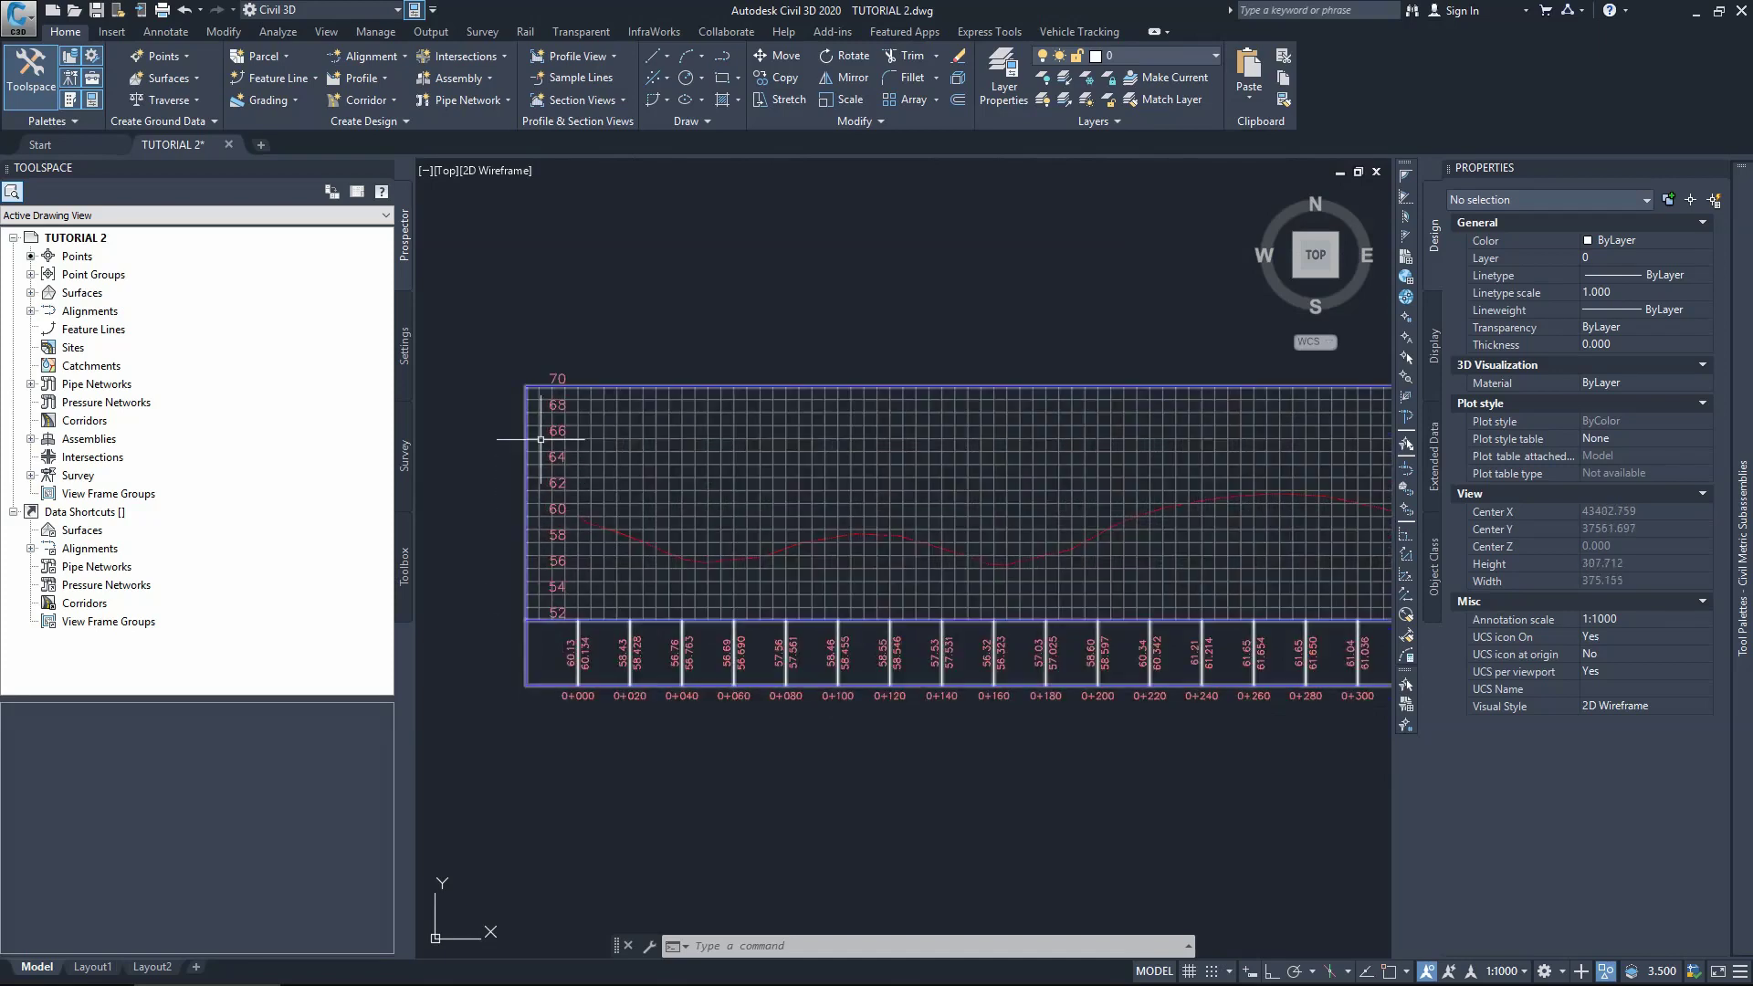
scroll(547, 511, "up", 1)
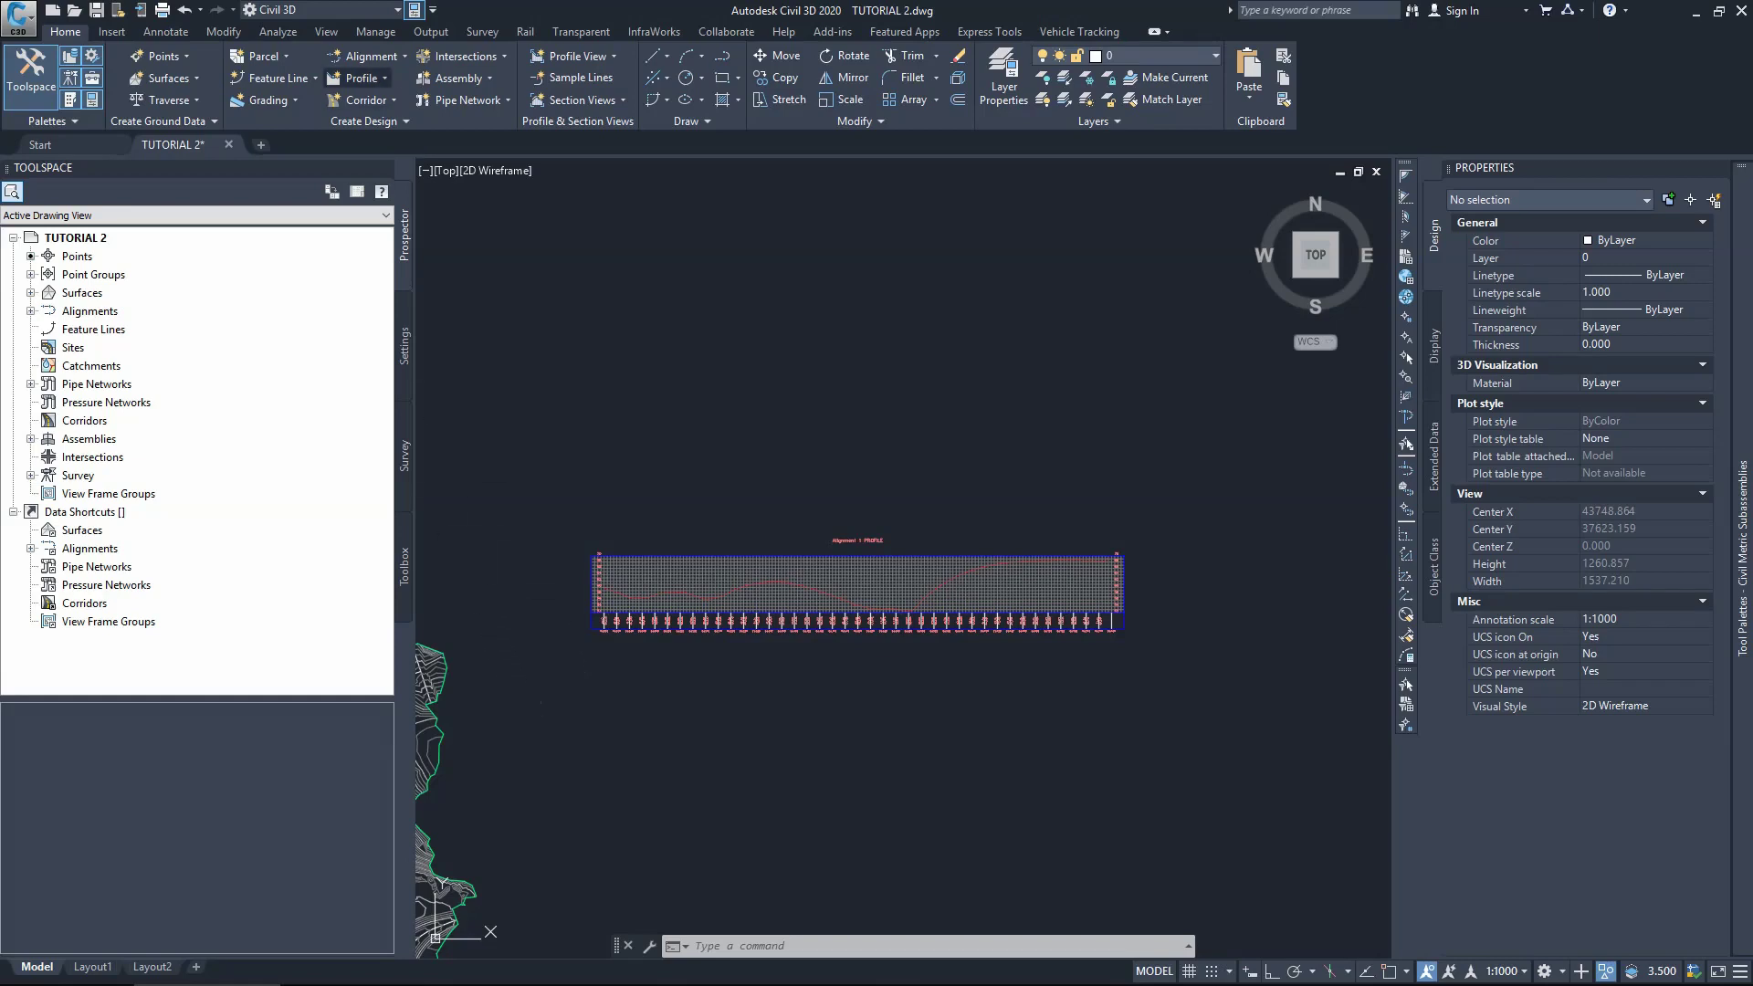
Step: Start Profile Creation Tools and pick the Profile 1 view to receive the design profile
left_click(360, 78)
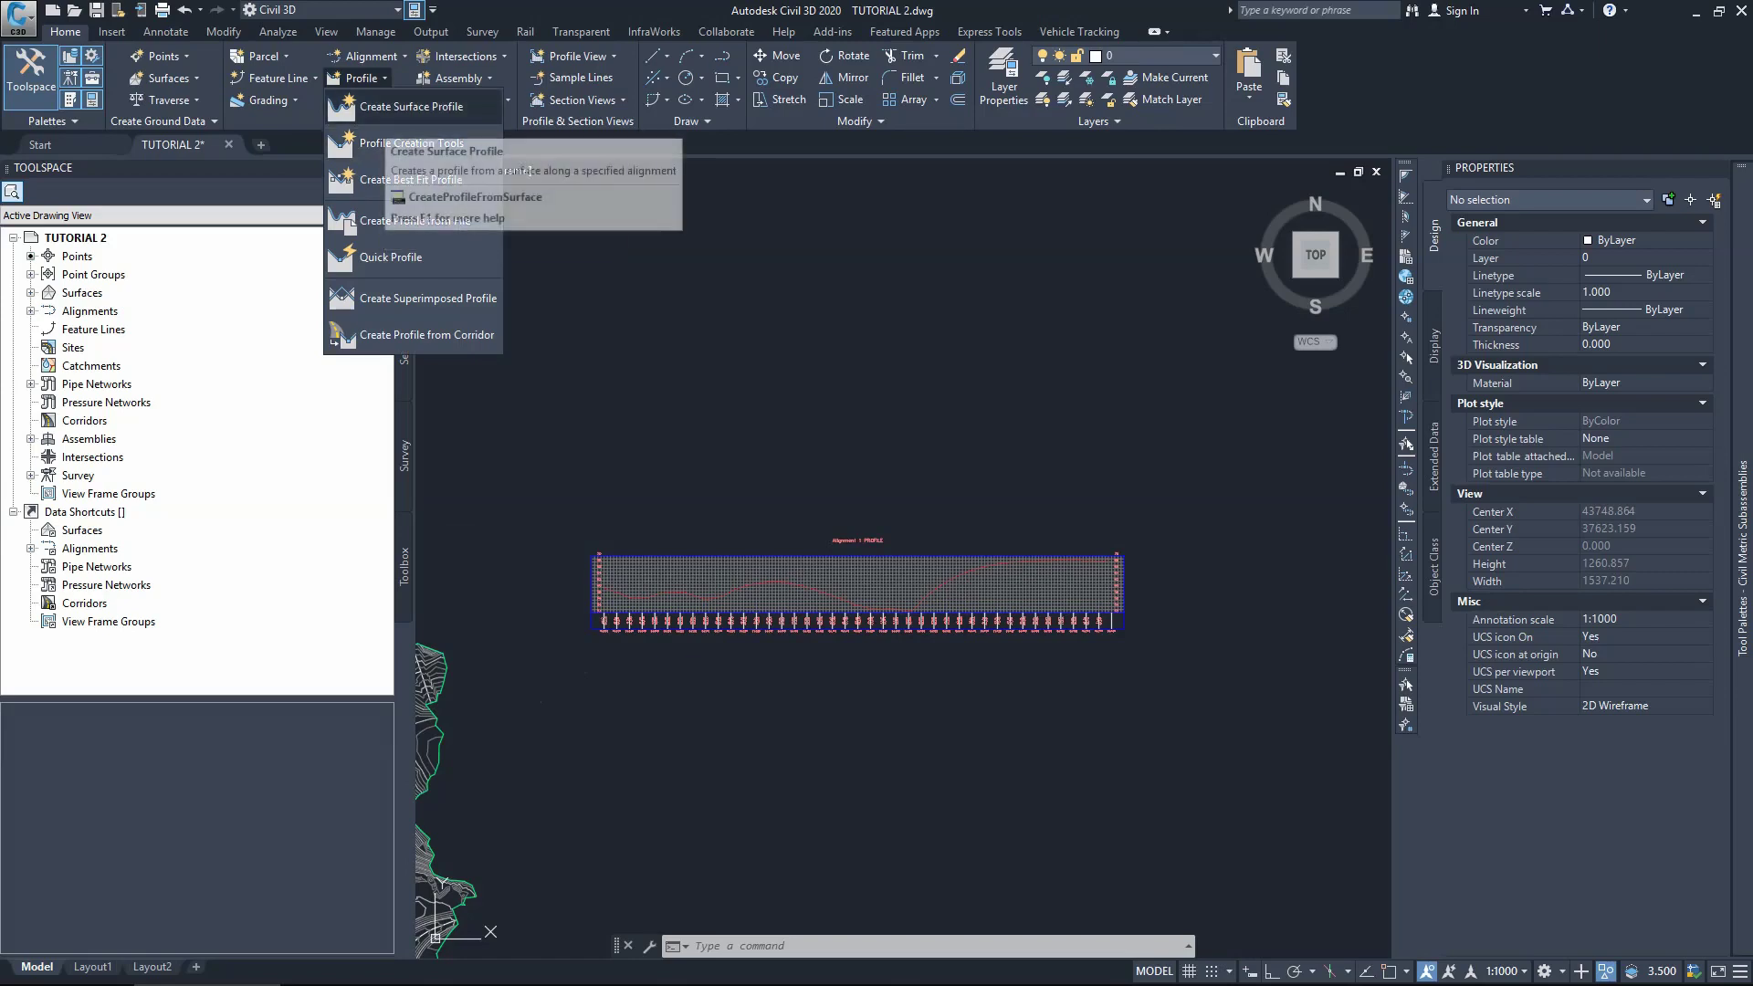
left_click(375, 143)
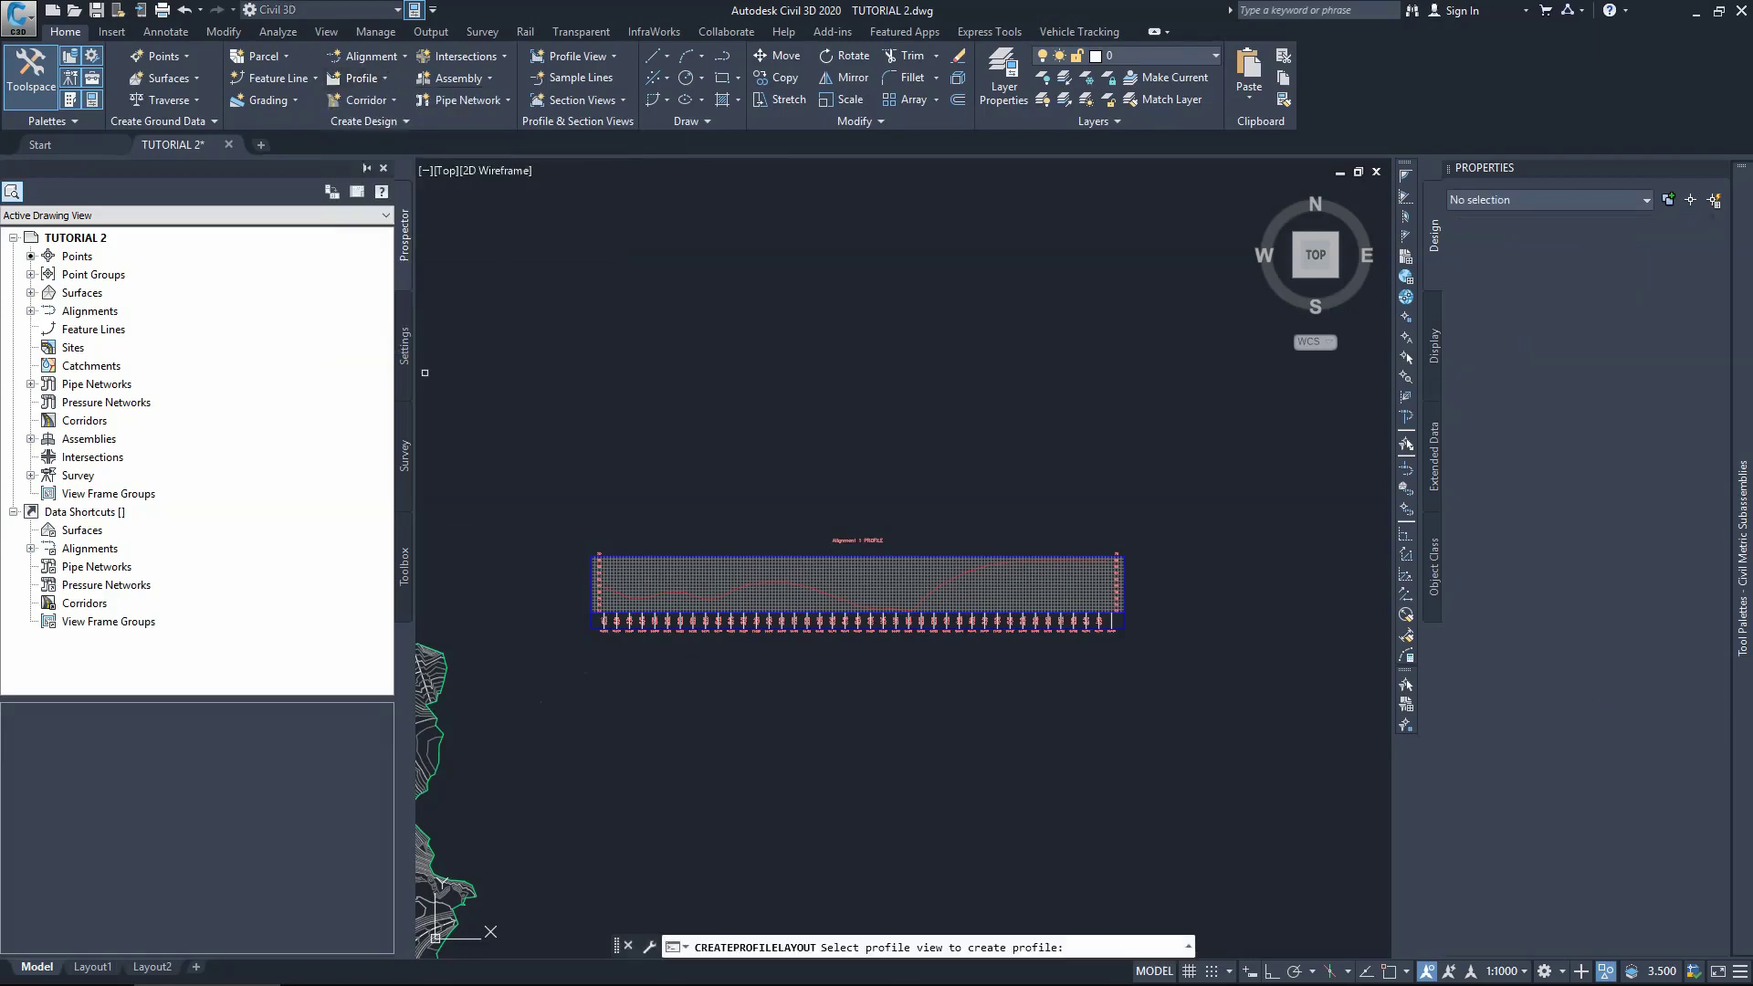
left_click(647, 577)
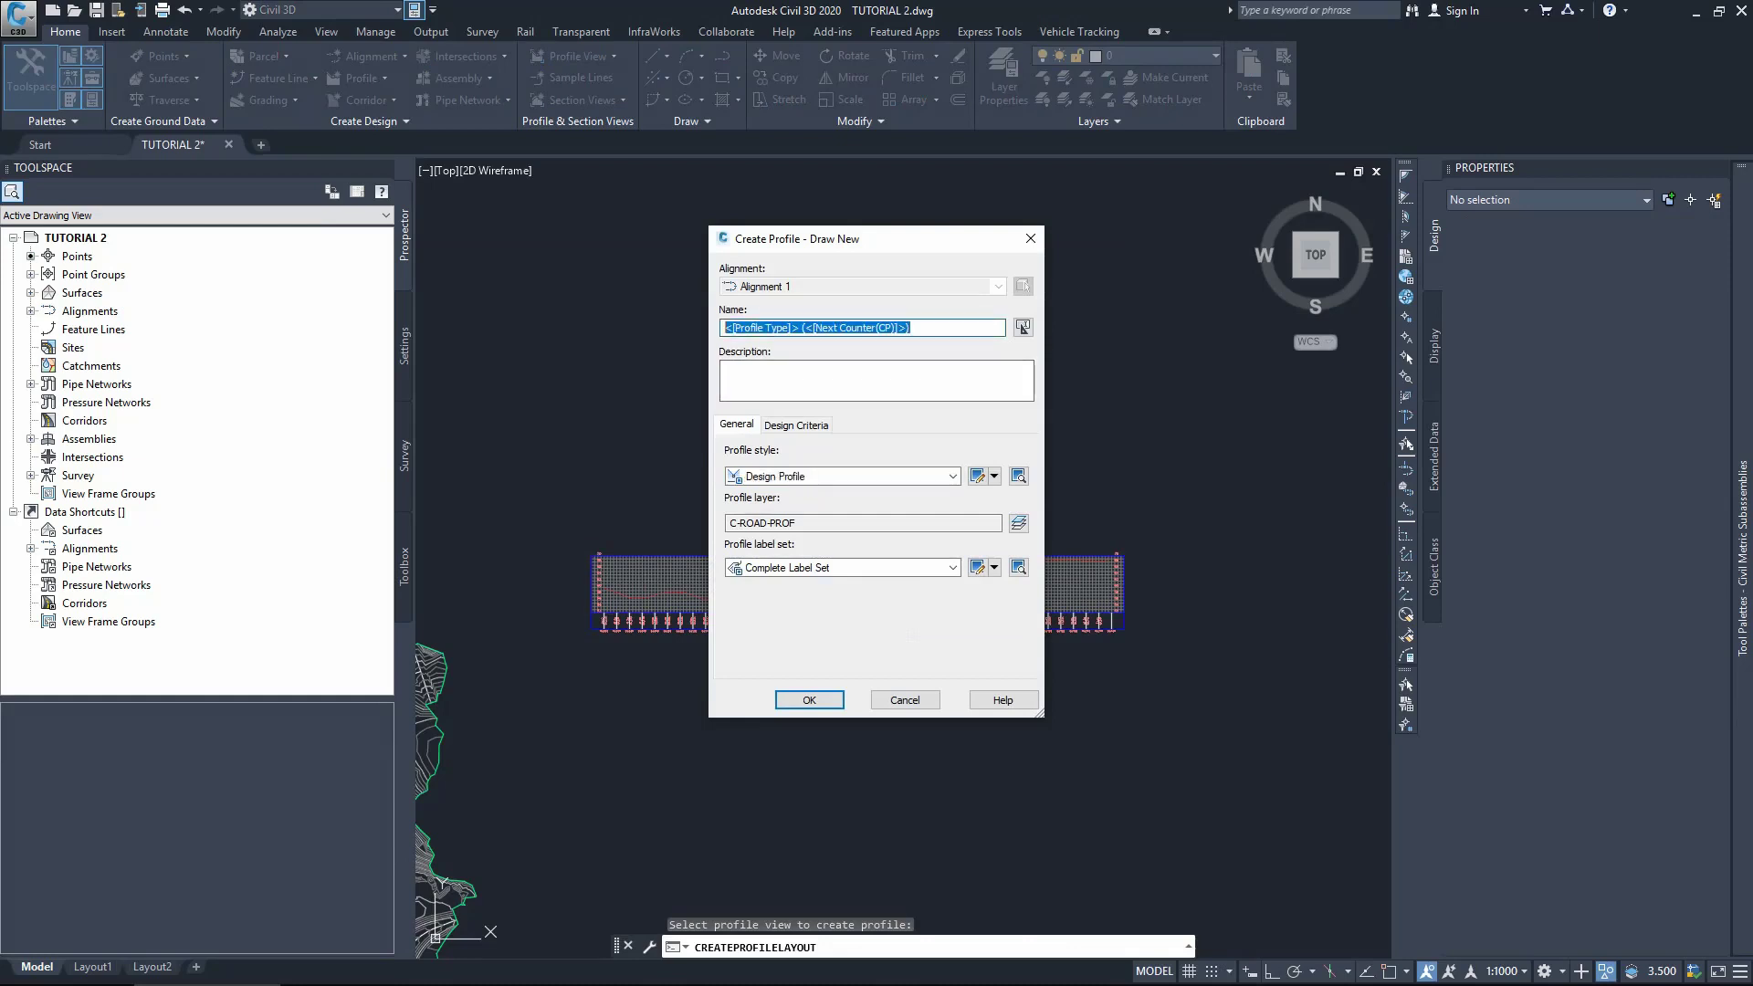
Step: Name the profile 'Proposed profile 1' with Design Profile style and Complete Label Set
type("Pr")
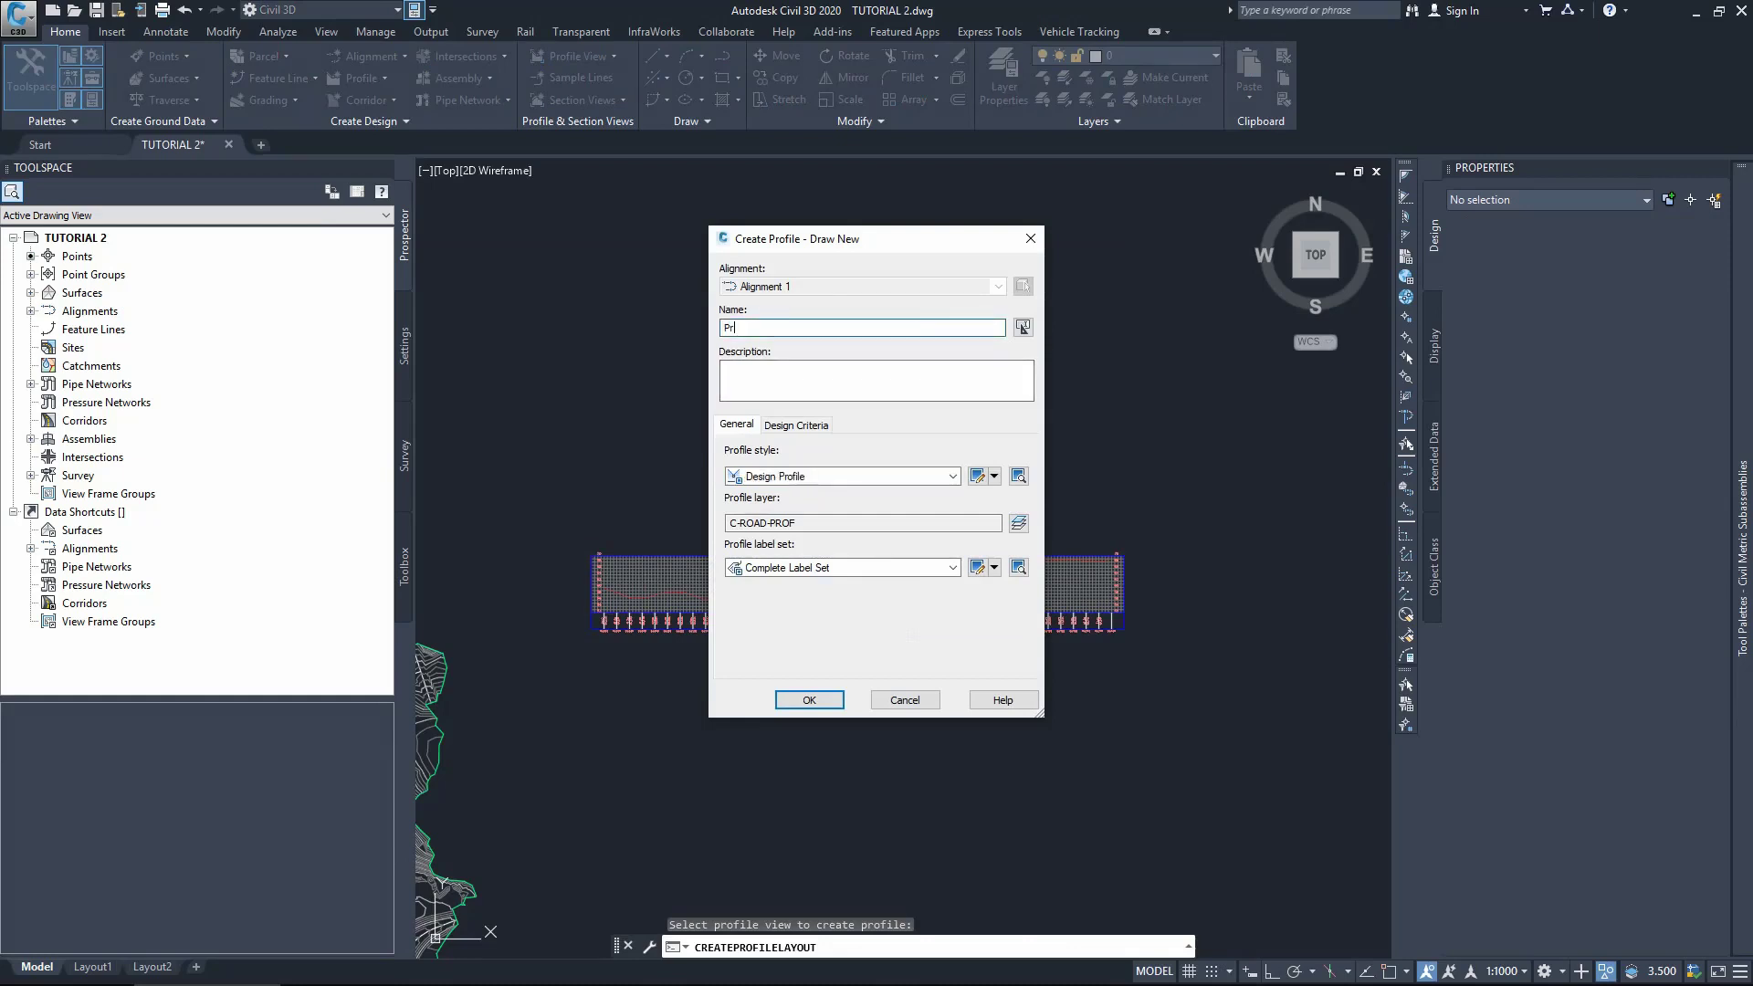
type("oposed profile 1")
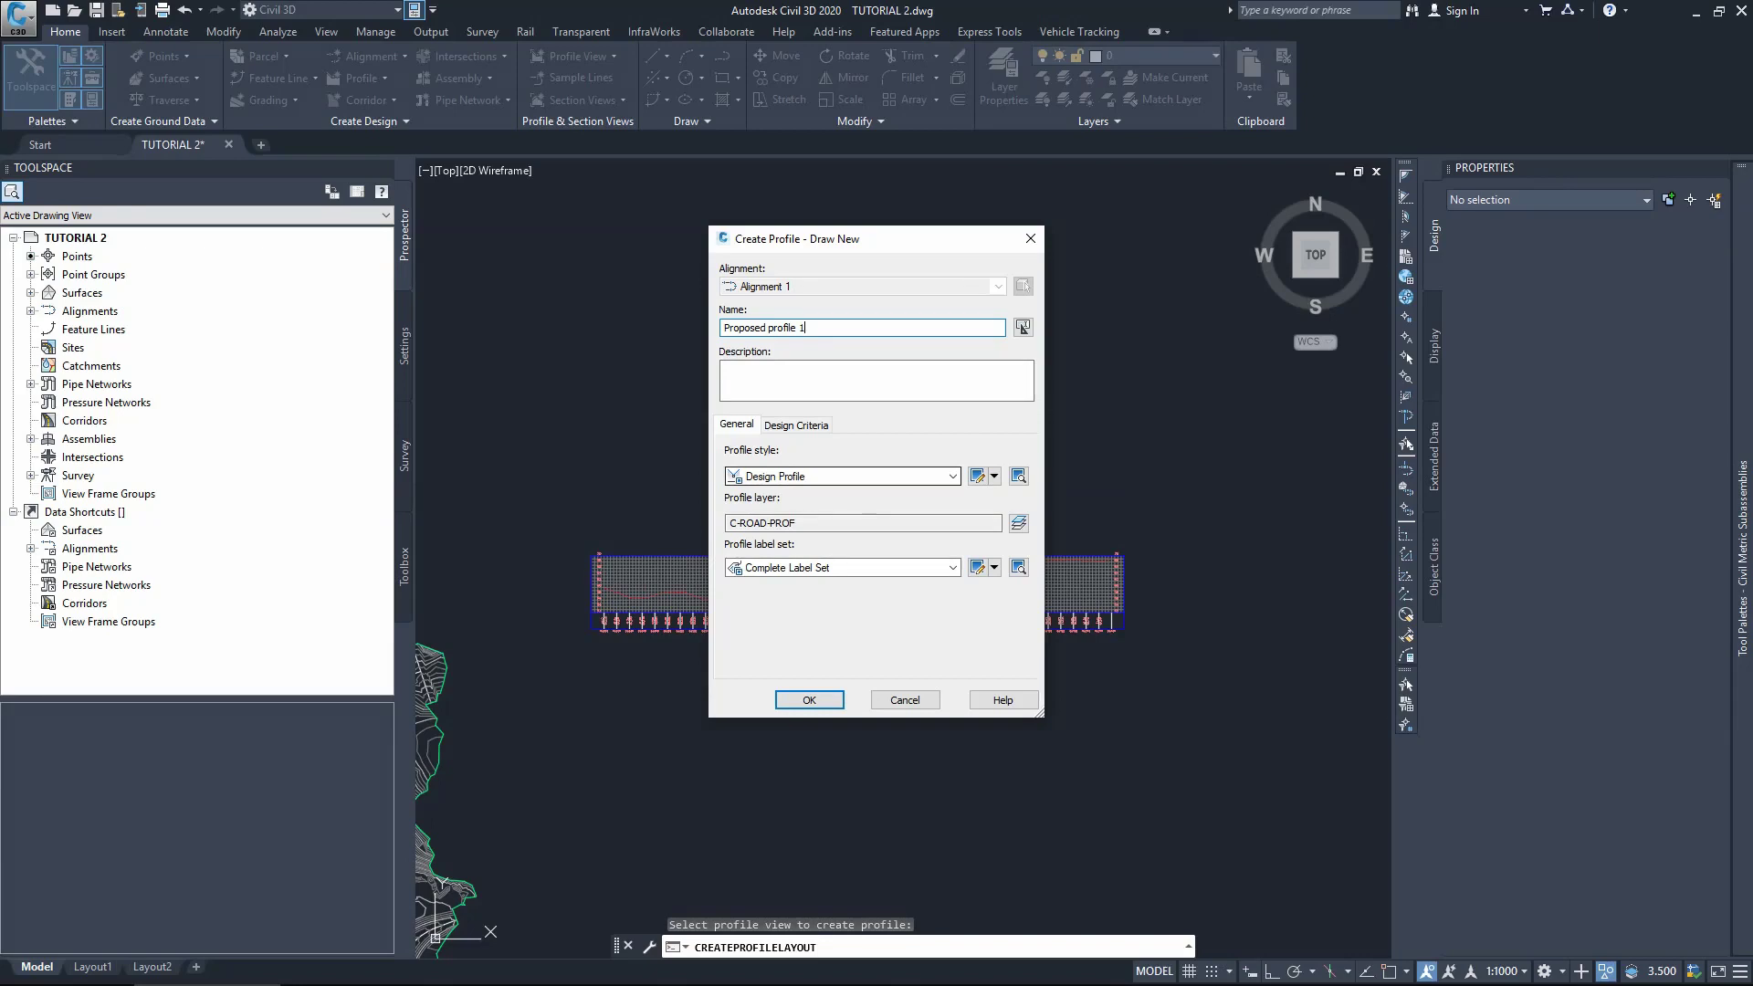
left_click(952, 567)
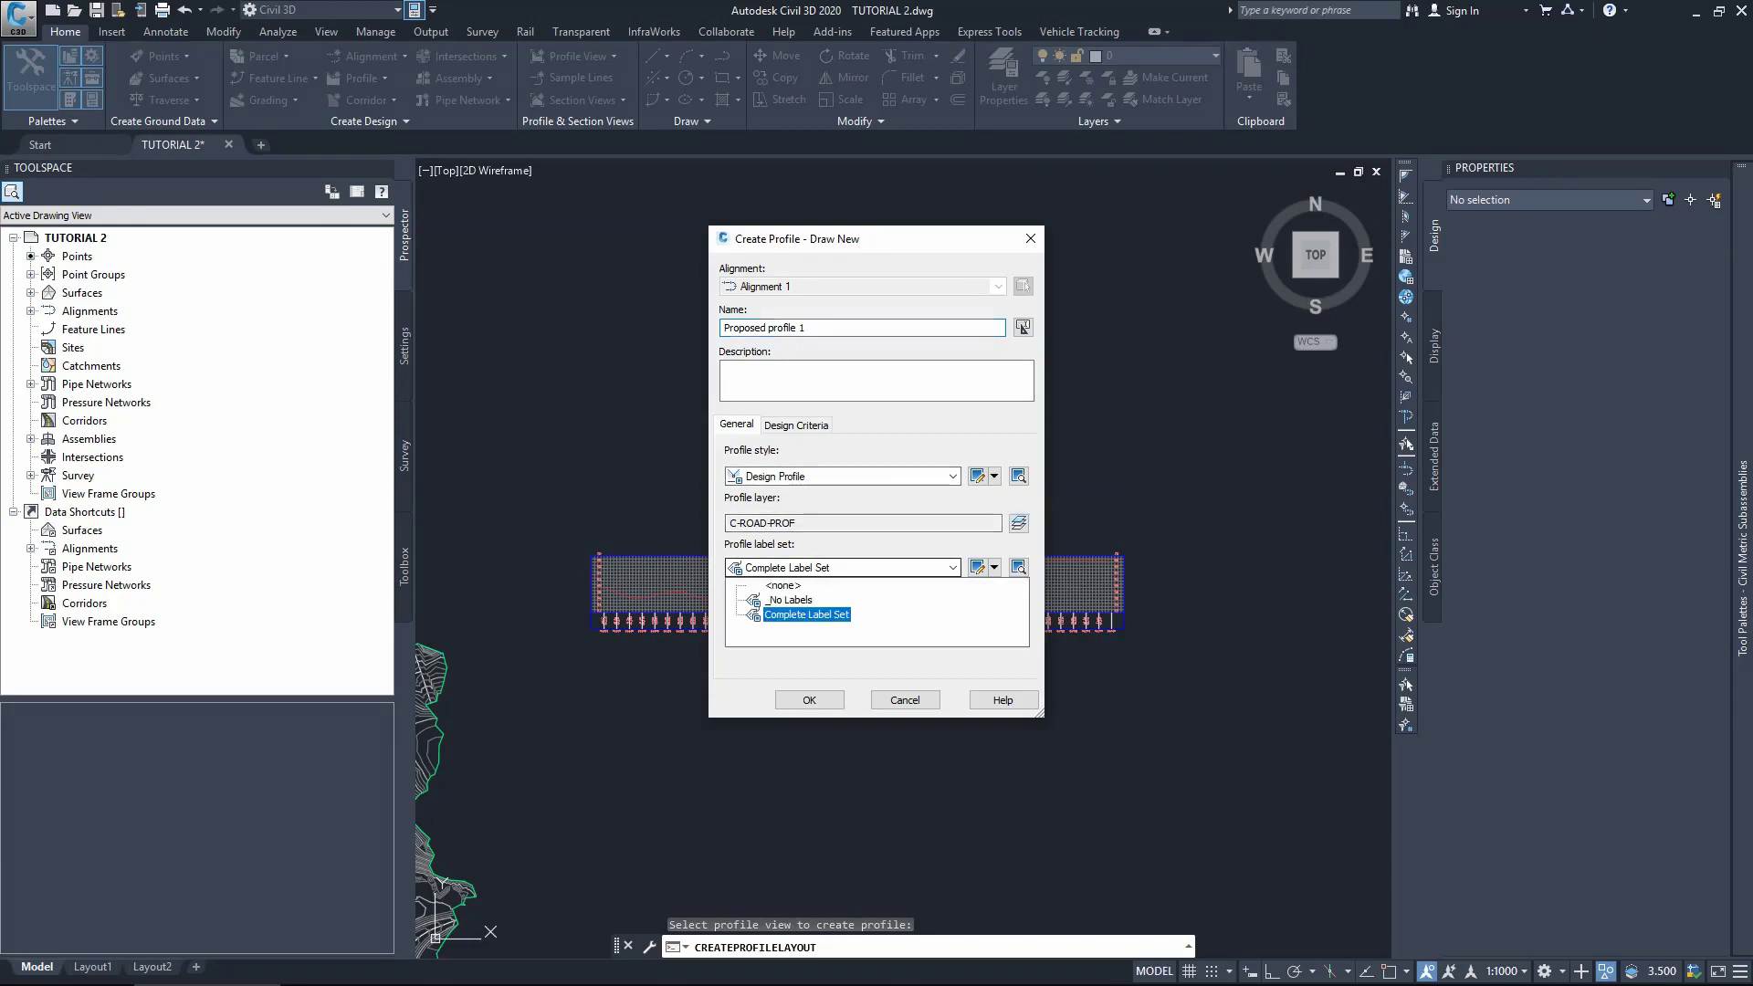
key("Down")
key("Down")
key("Return")
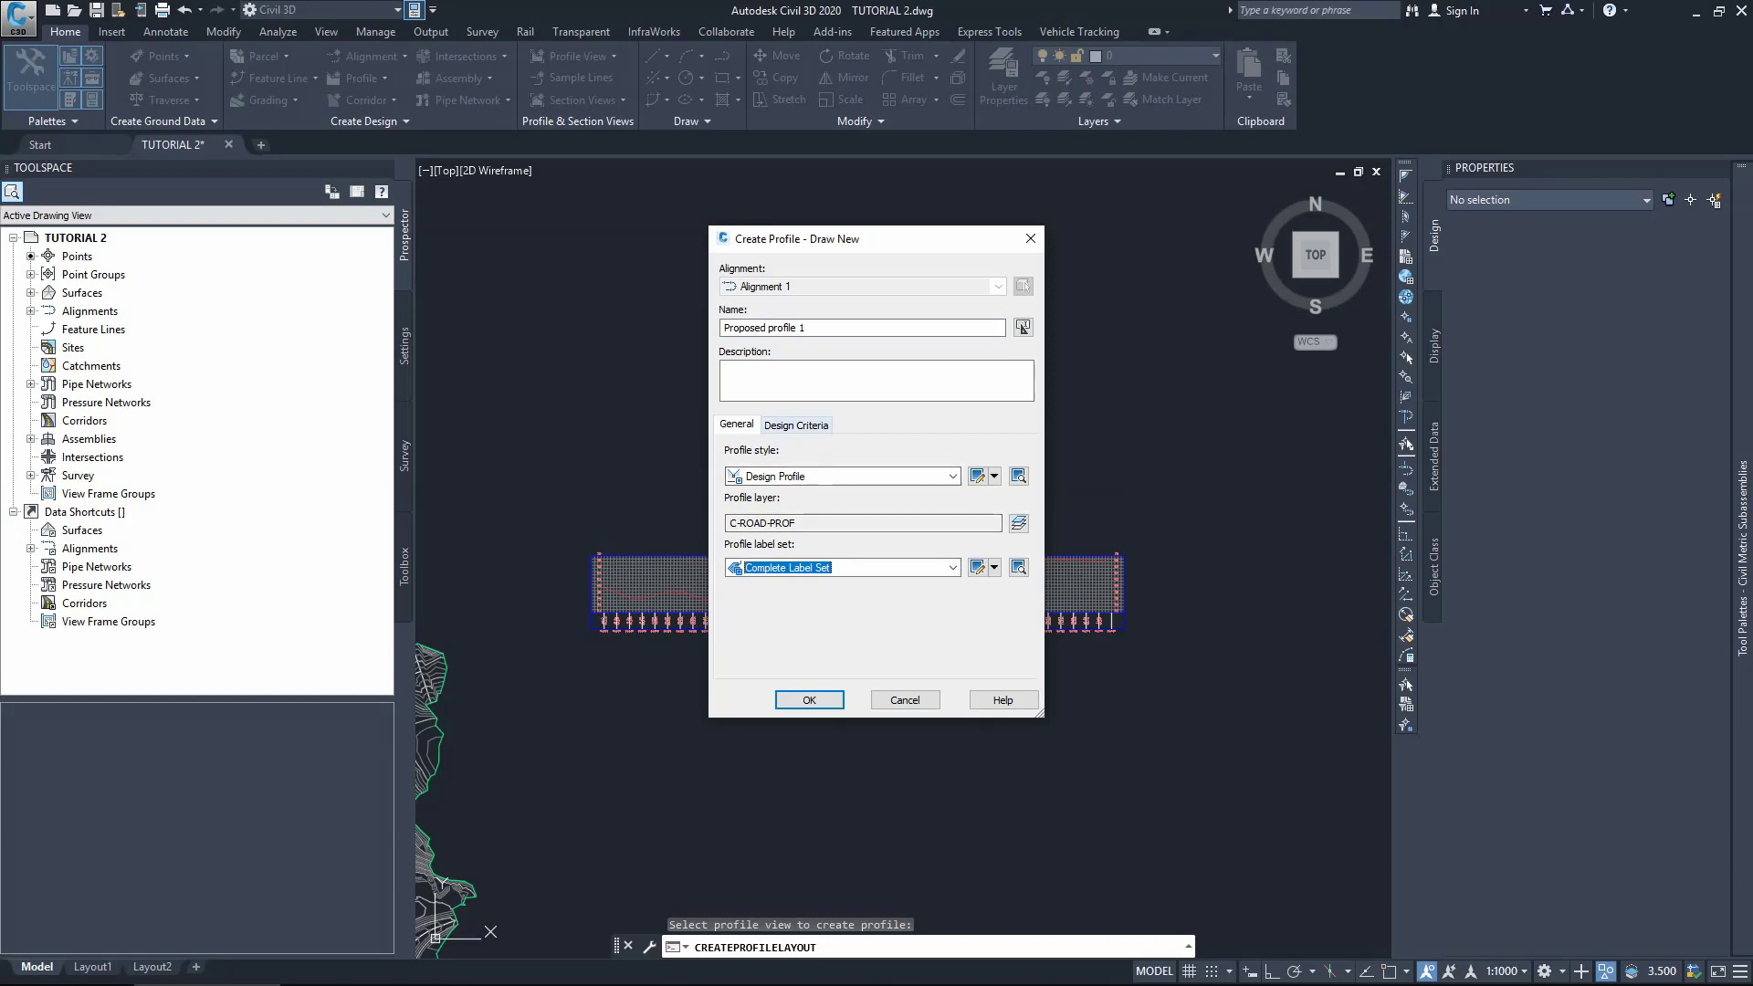
key("ctrl+Tab")
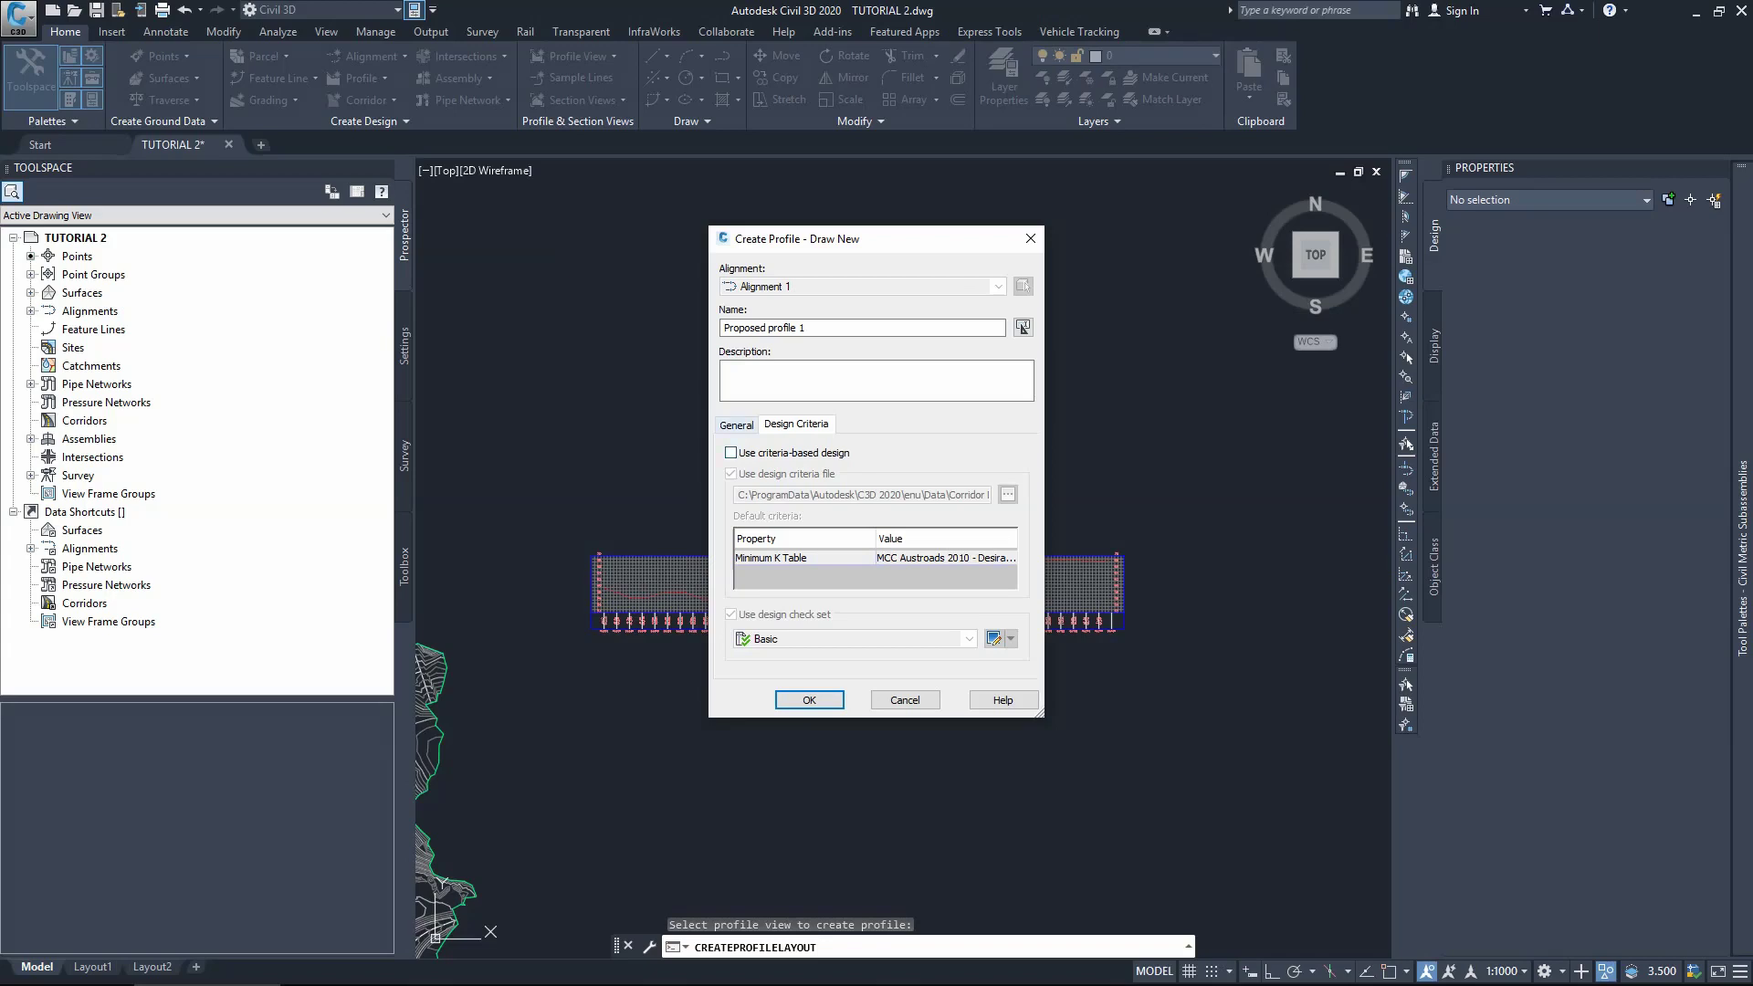
key("ctrl+shift+Tab")
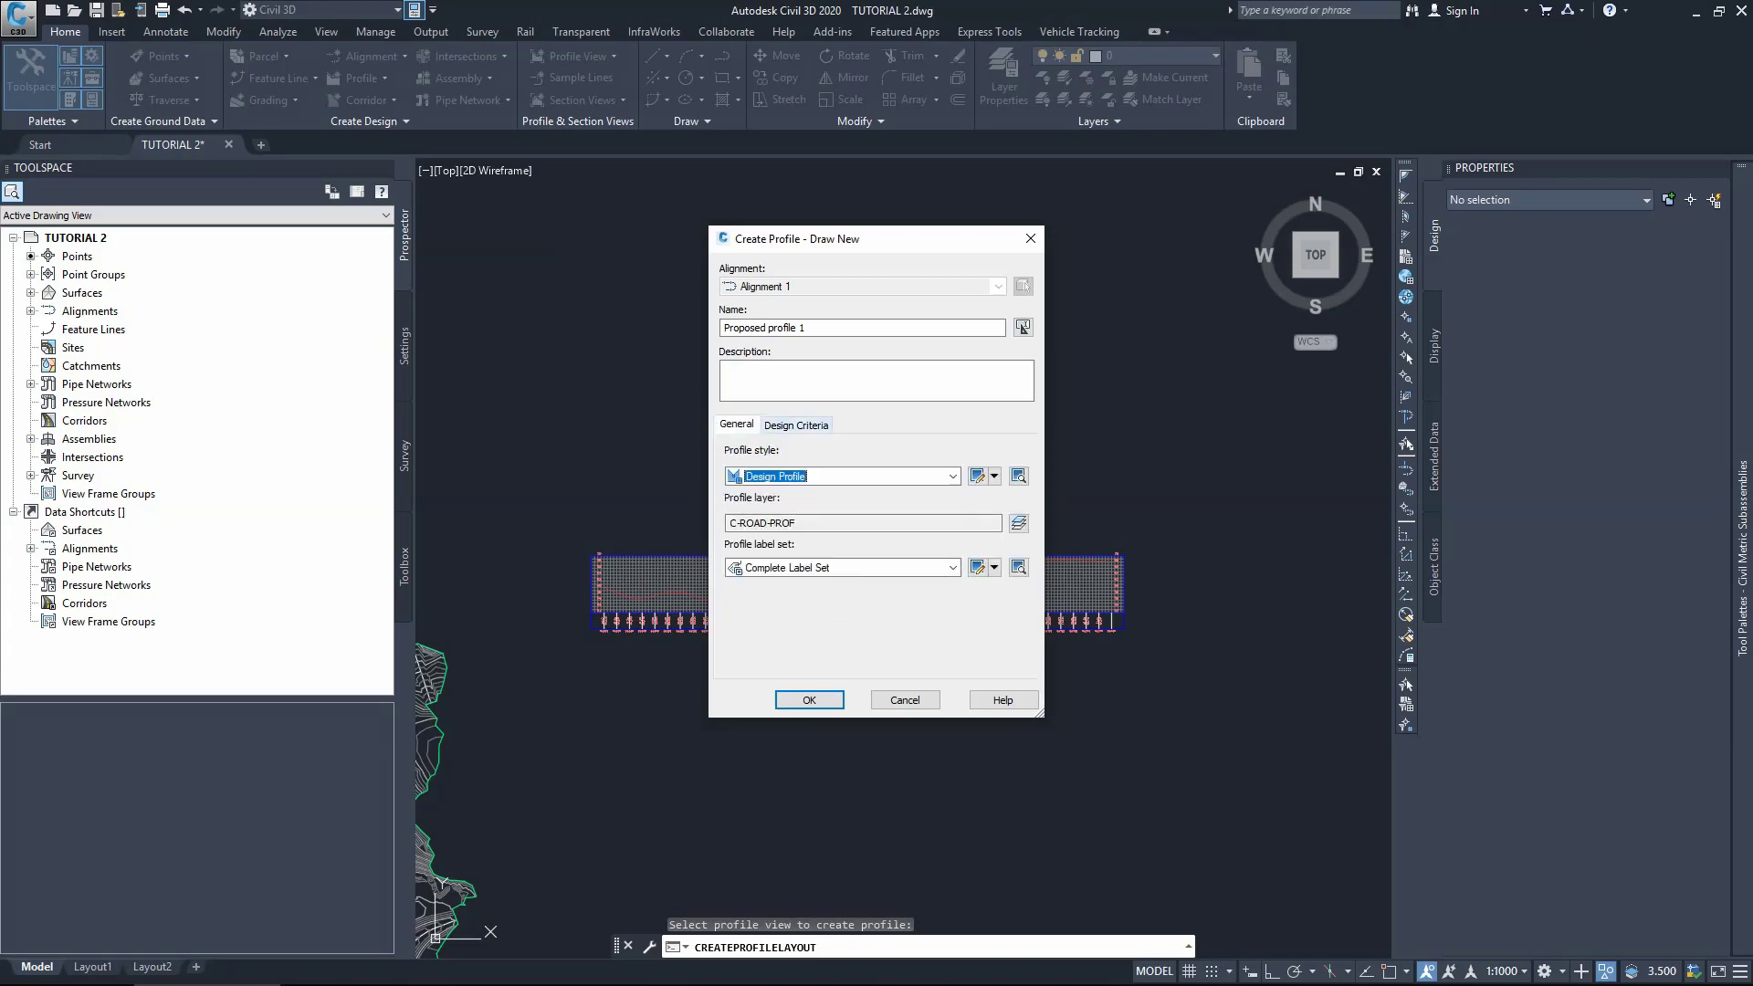
key("ctrl+Tab")
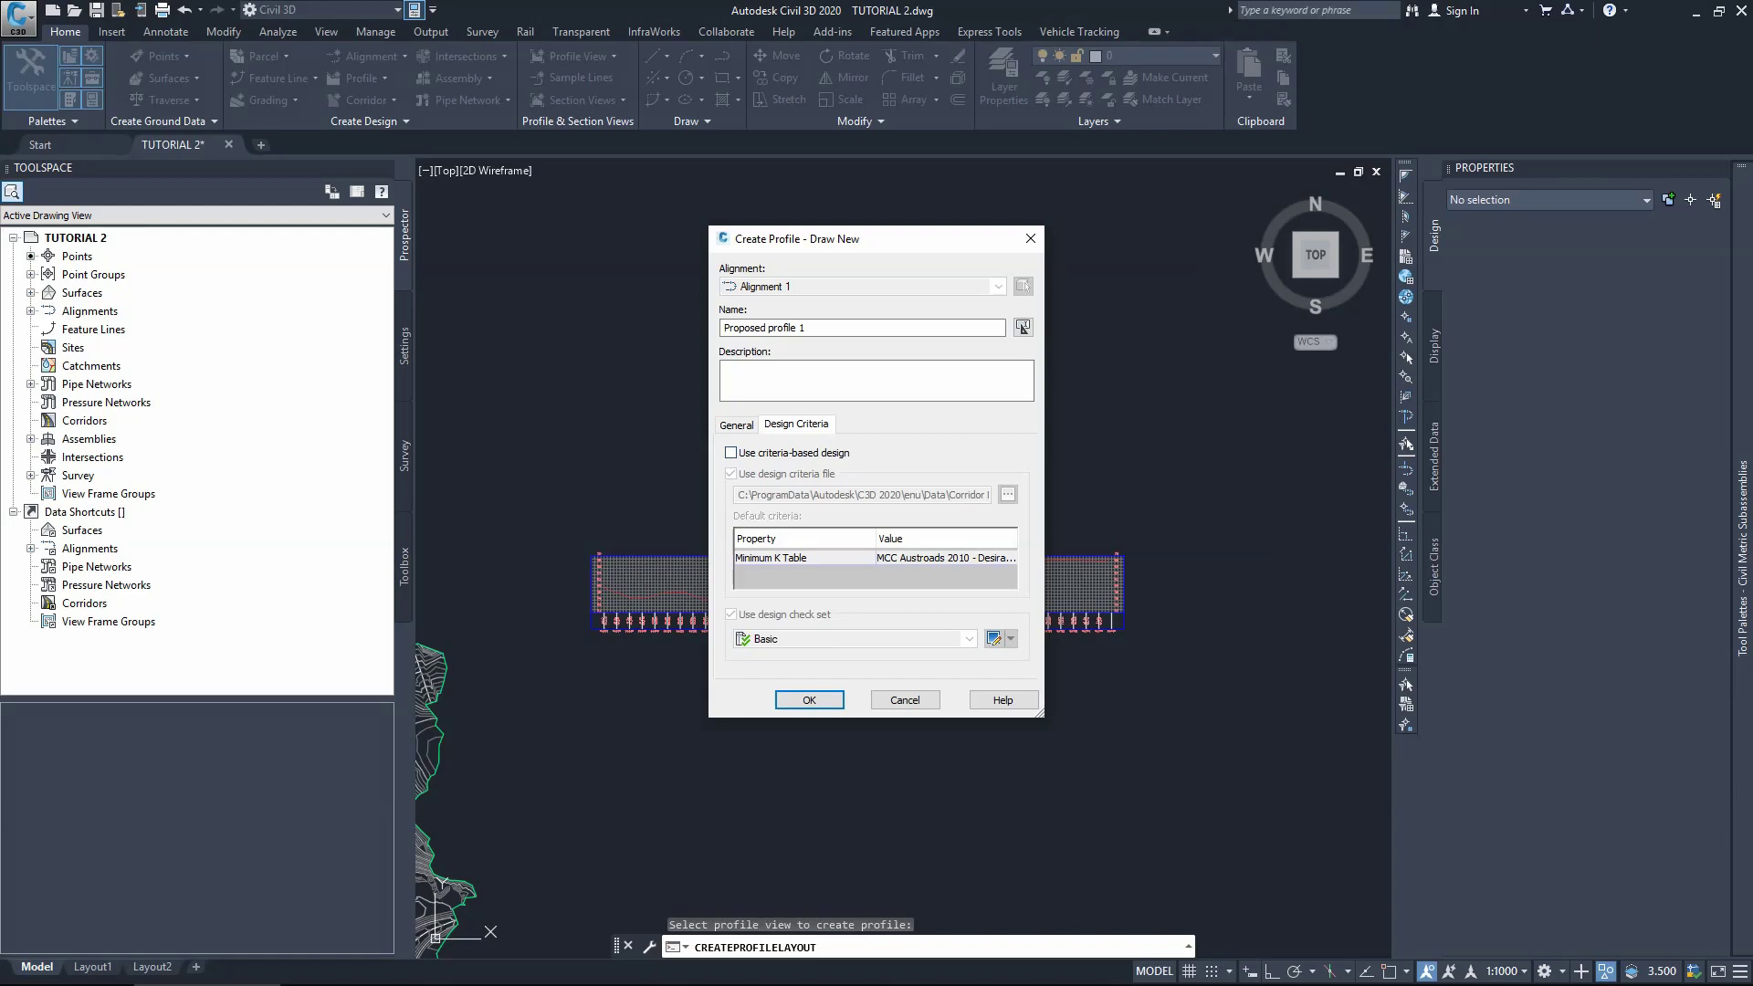
key("ctrl+Tab")
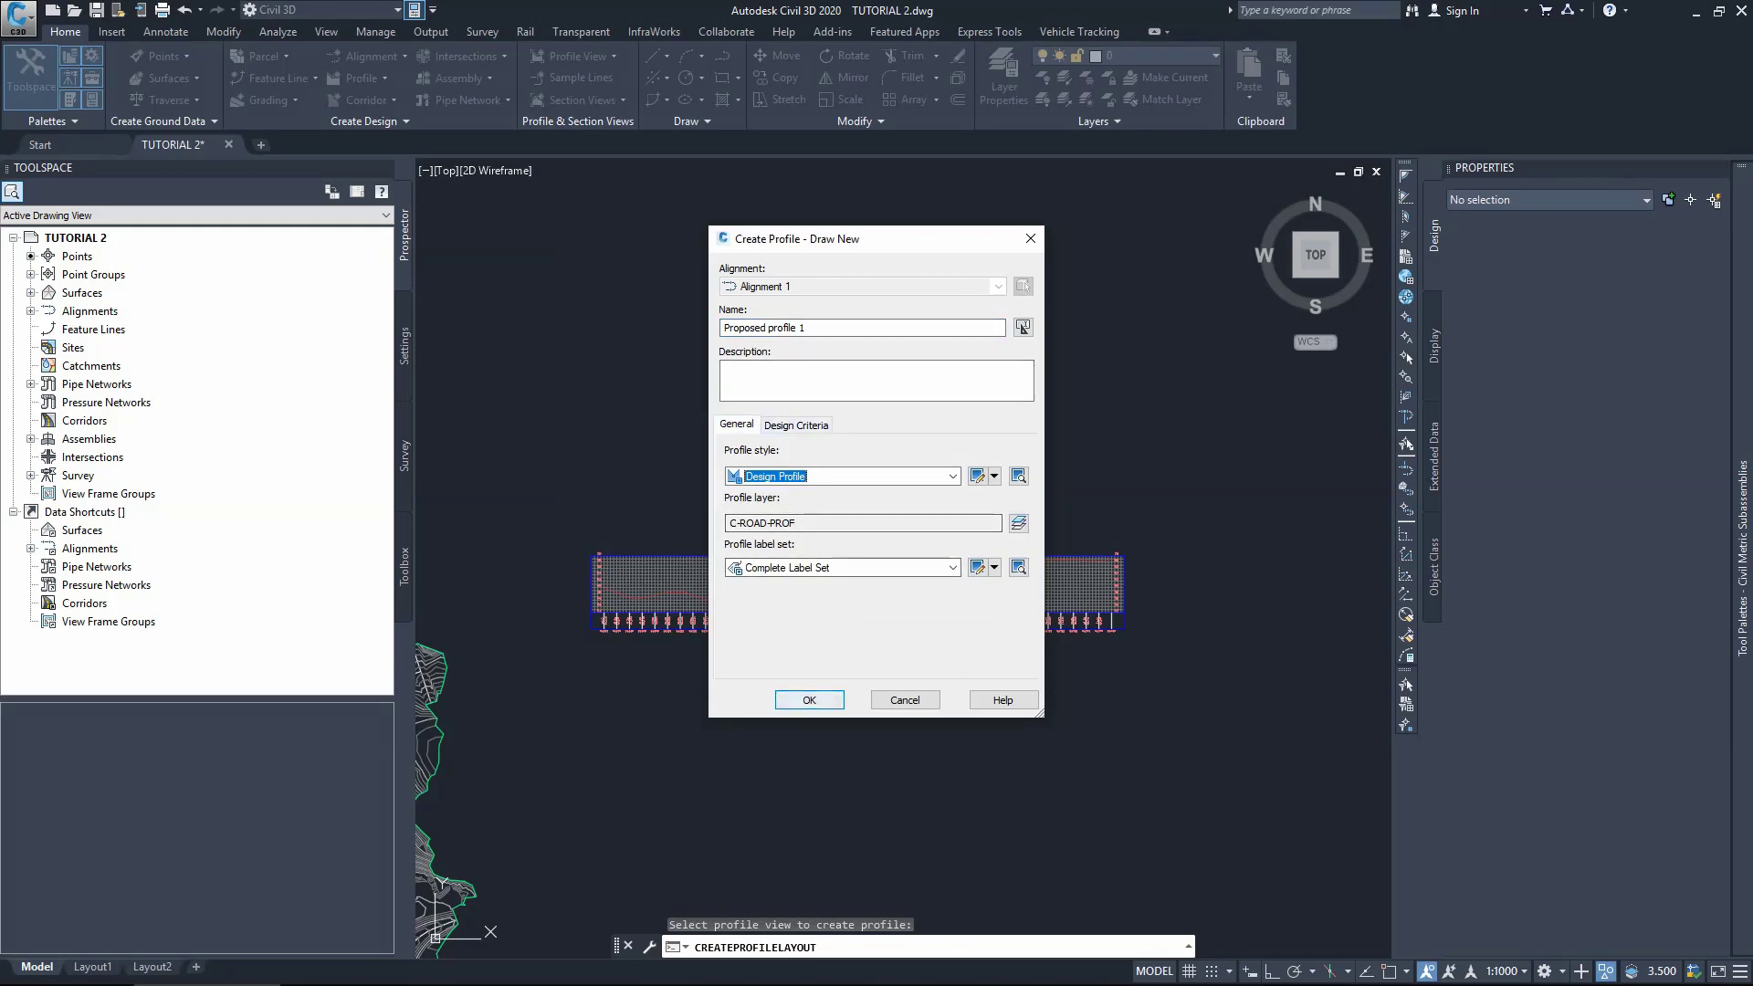
key("Return")
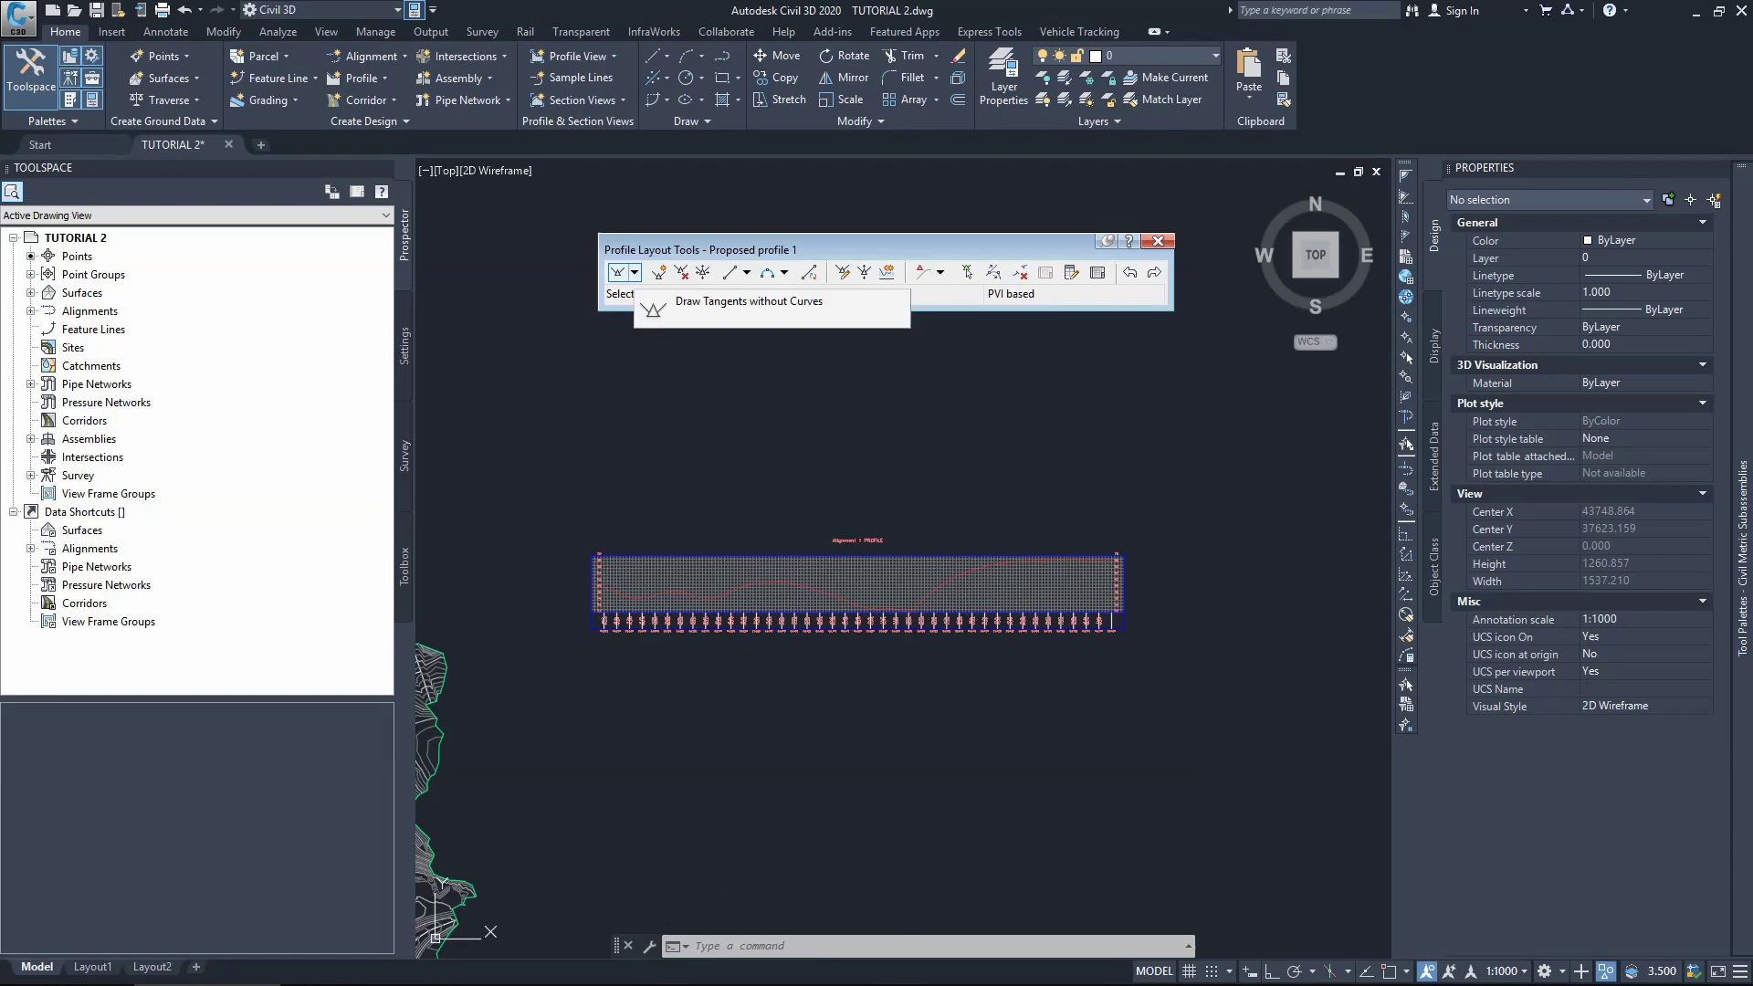
Step: Open Curve Settings from the Profile Layout Tools tangent dropdown
left_click(634, 272)
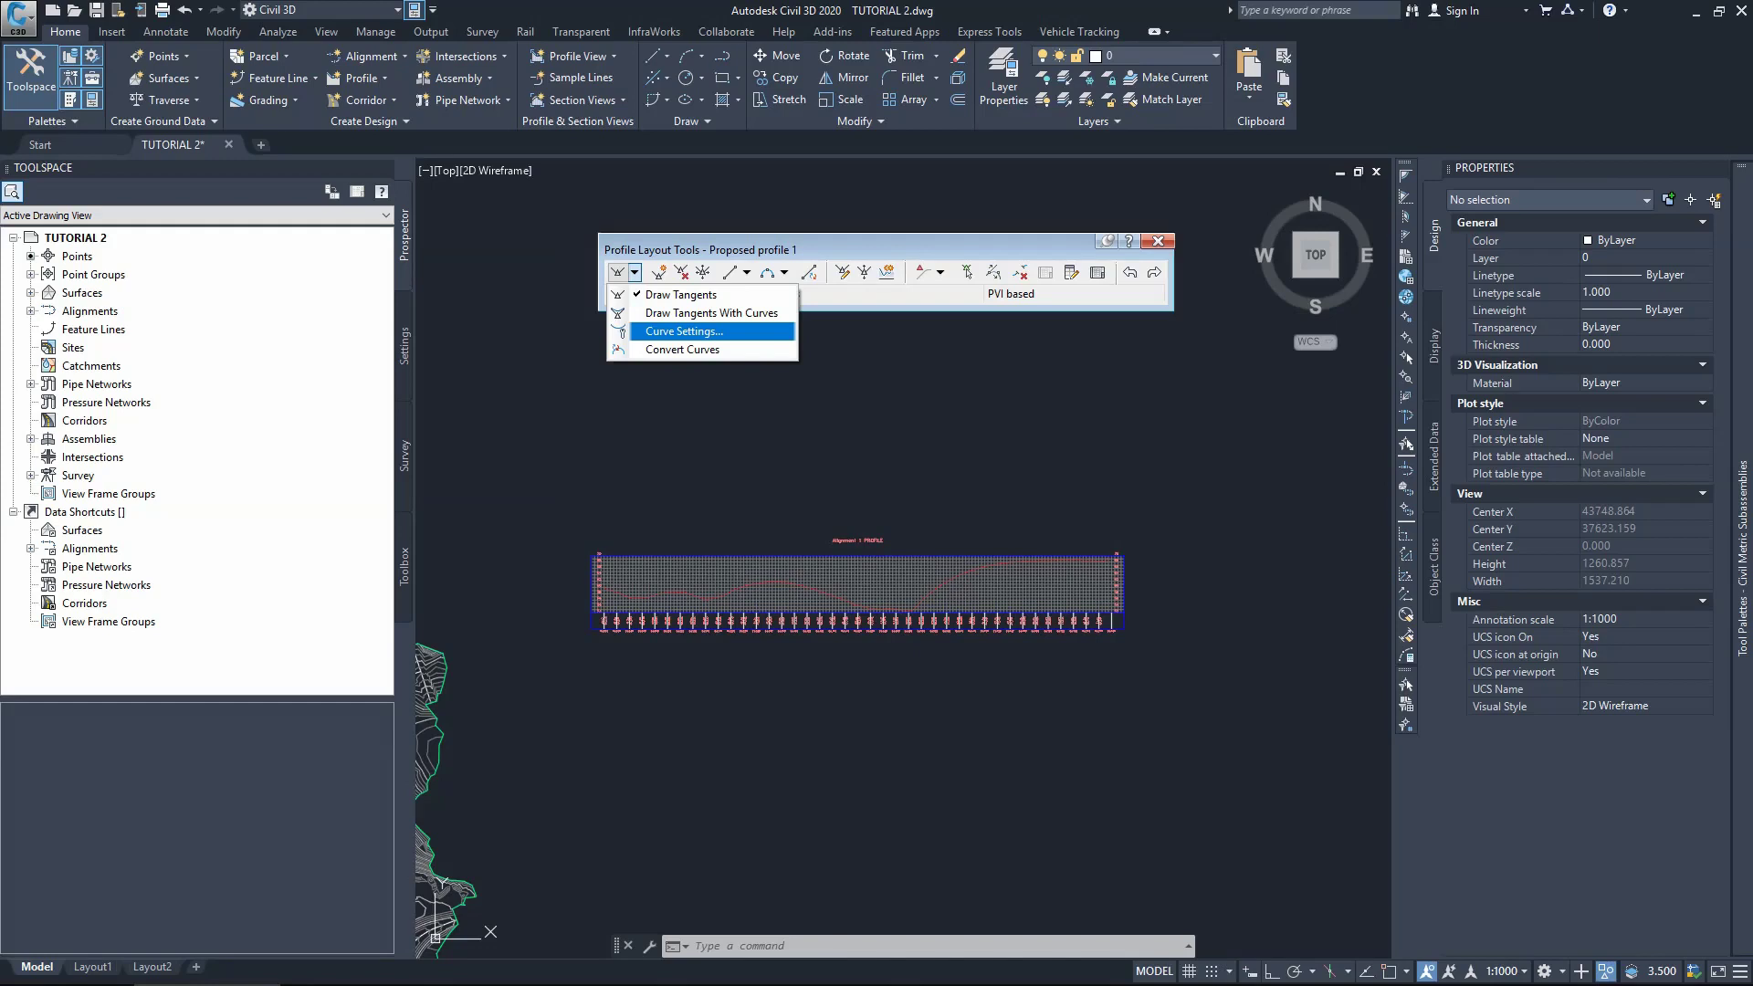
left_click(684, 332)
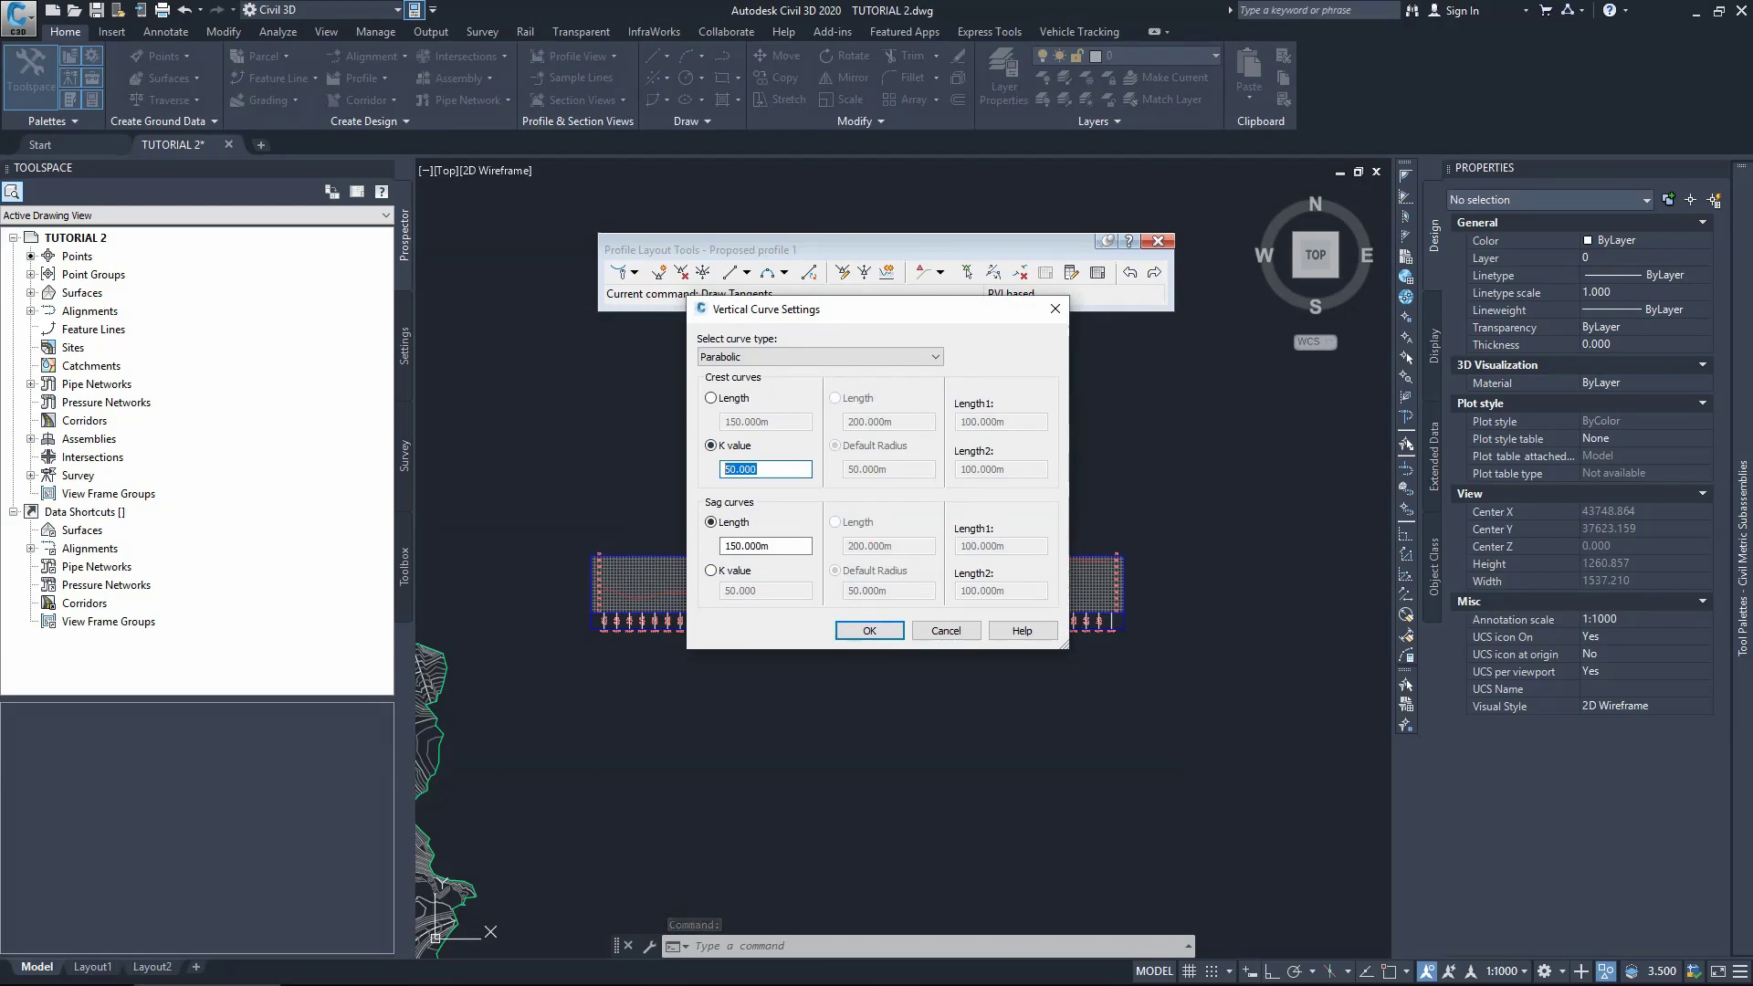
Step: Enter a K value of 10 for both crest and sag curves and accept the settings
type("10")
left_click(711, 570)
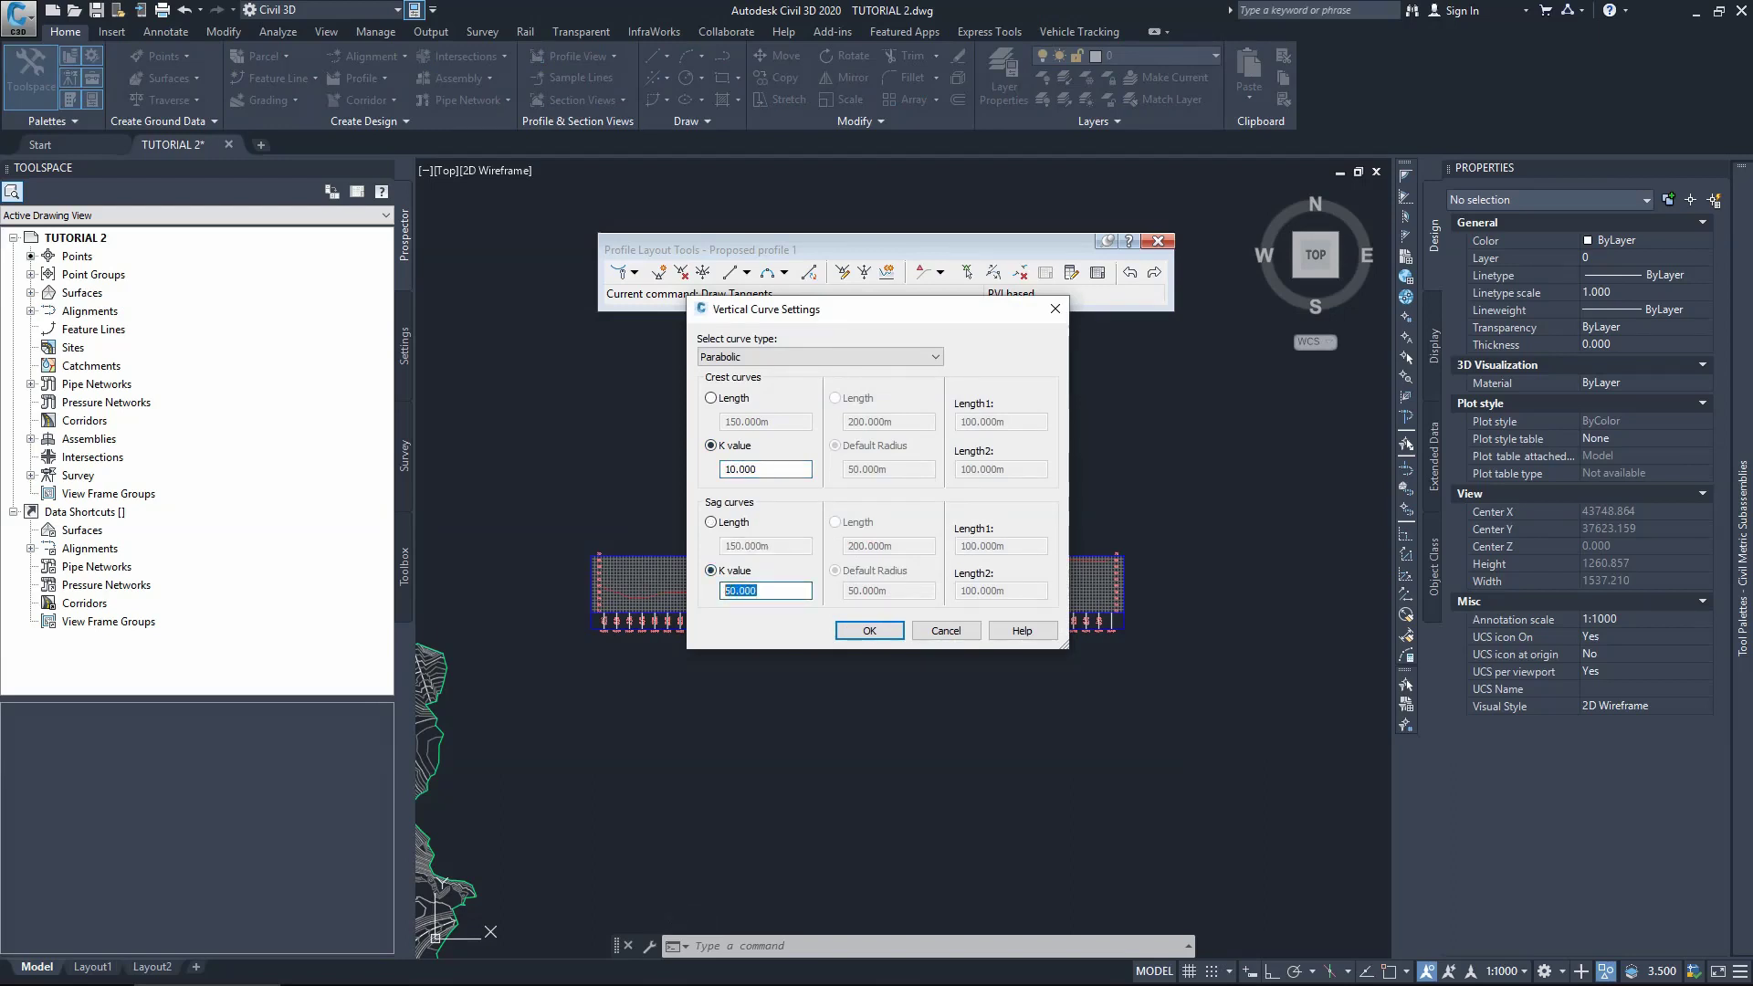
type("10")
left_click(869, 630)
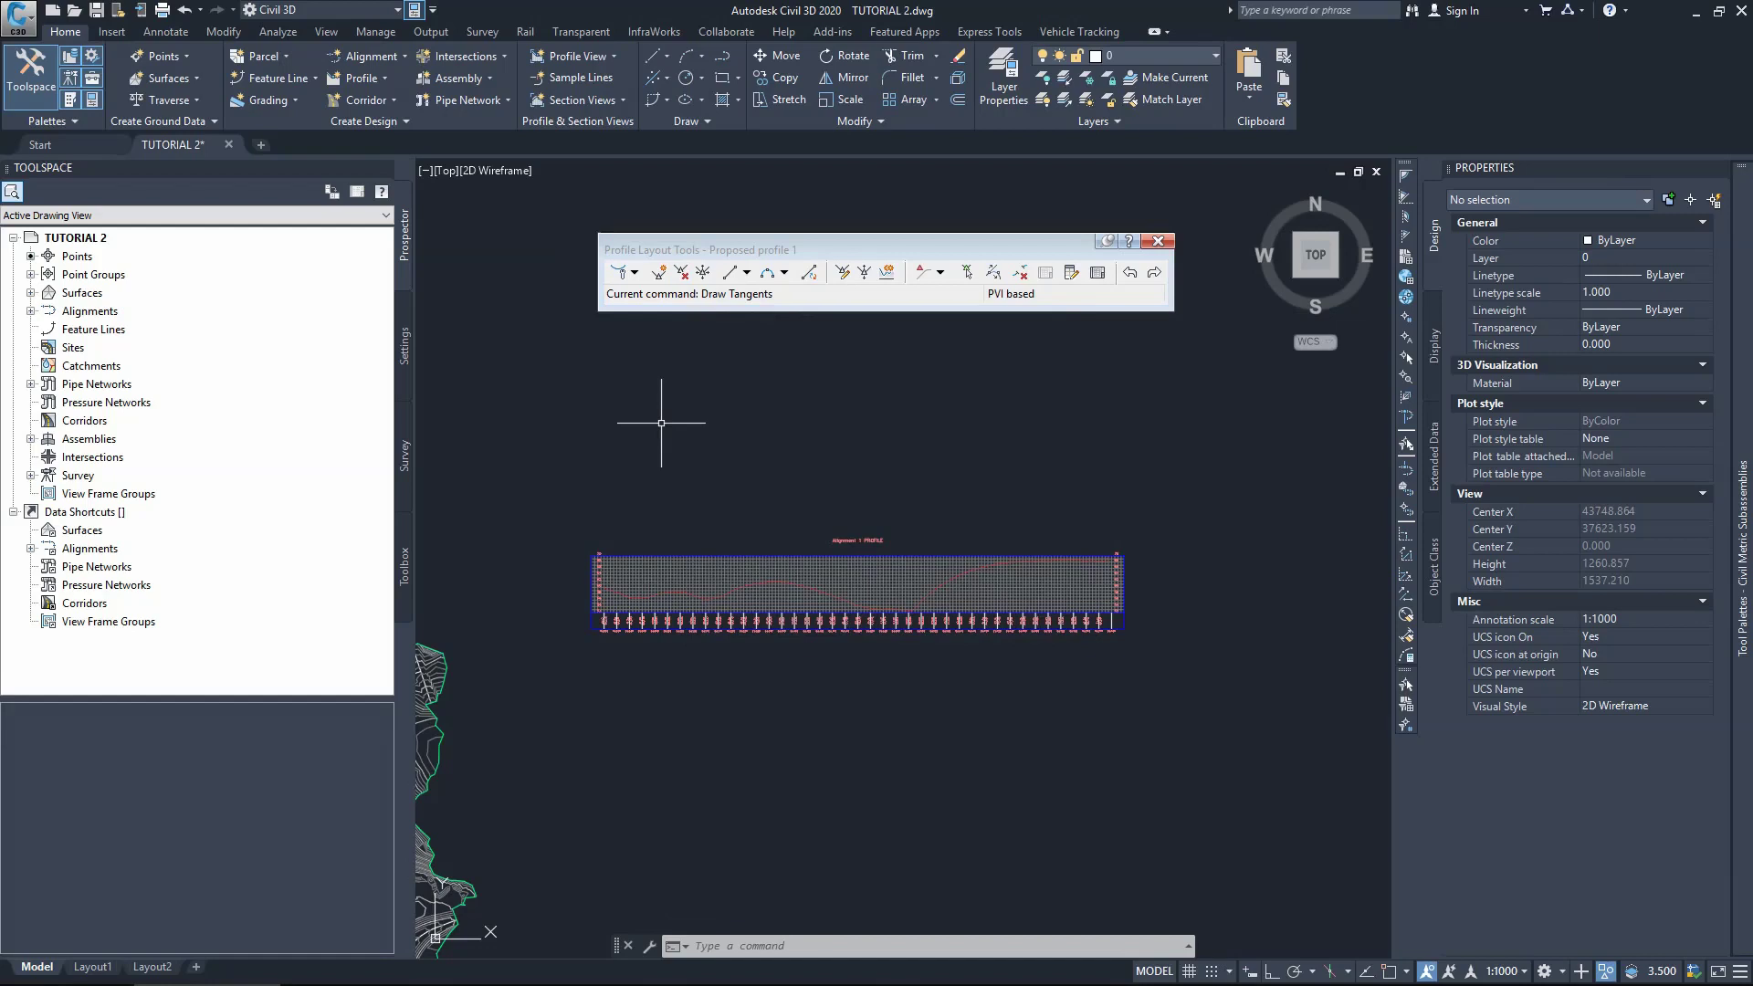
Step: Start Draw Tangents With Curves and zoom to the left start of the profile grid
left_click(634, 272)
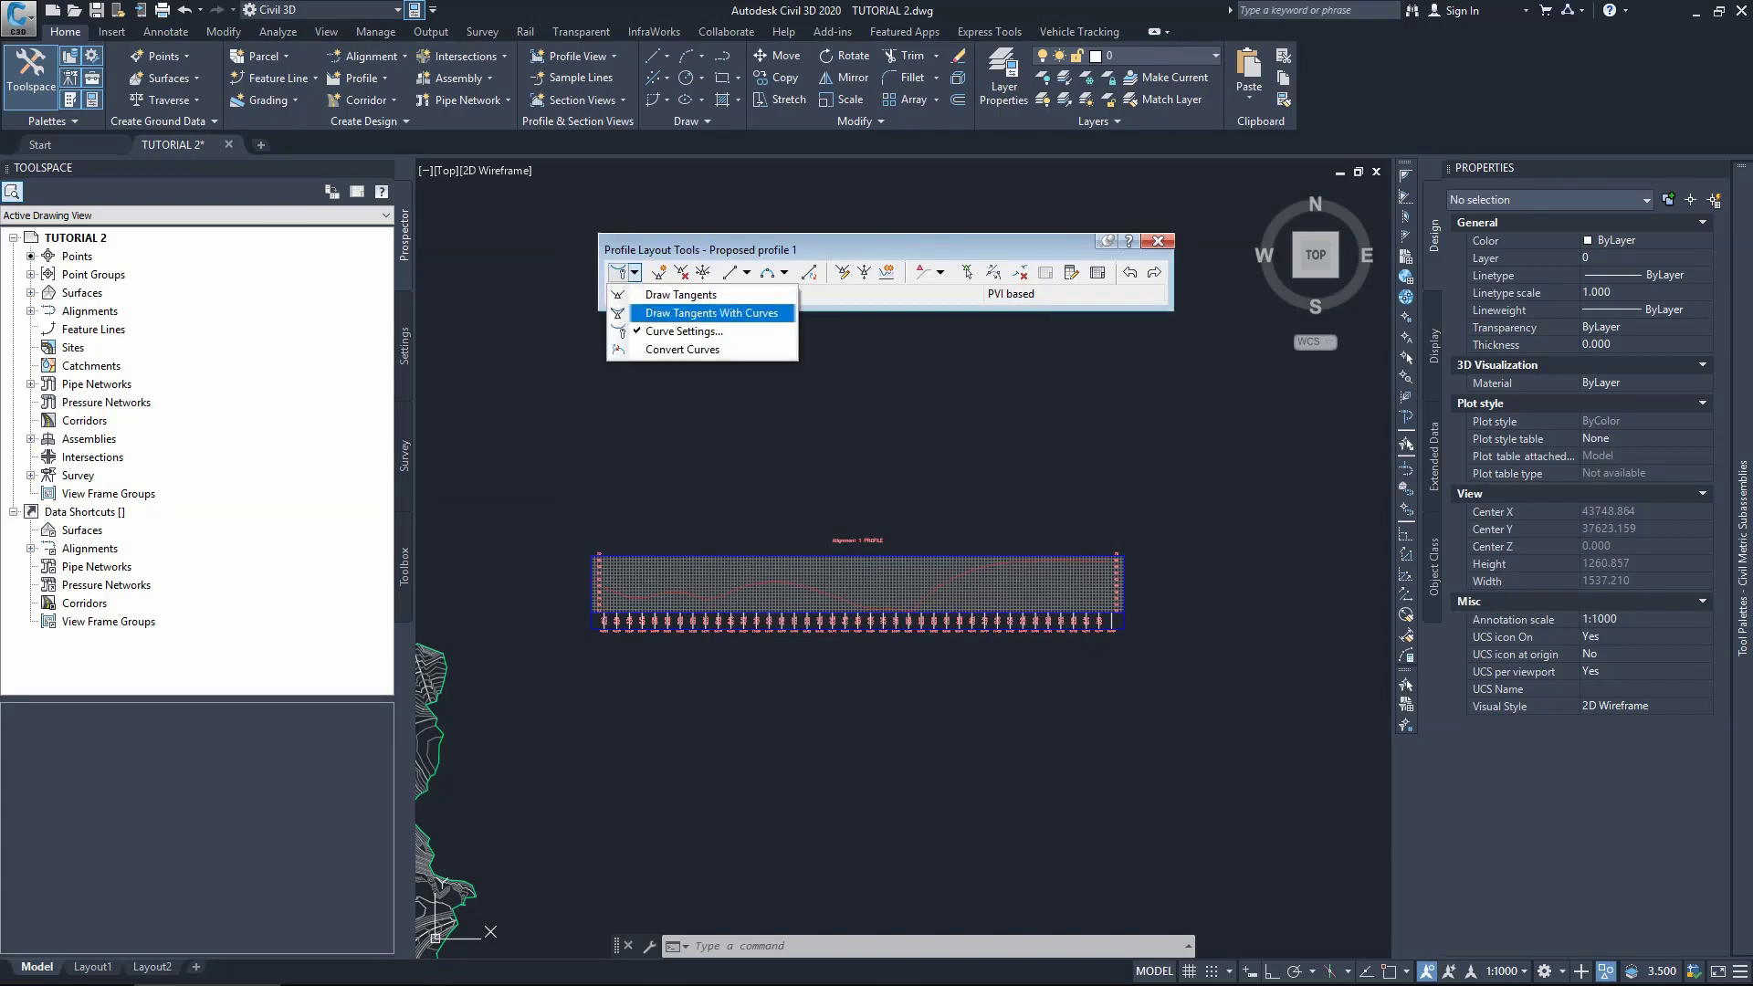
left_click(712, 314)
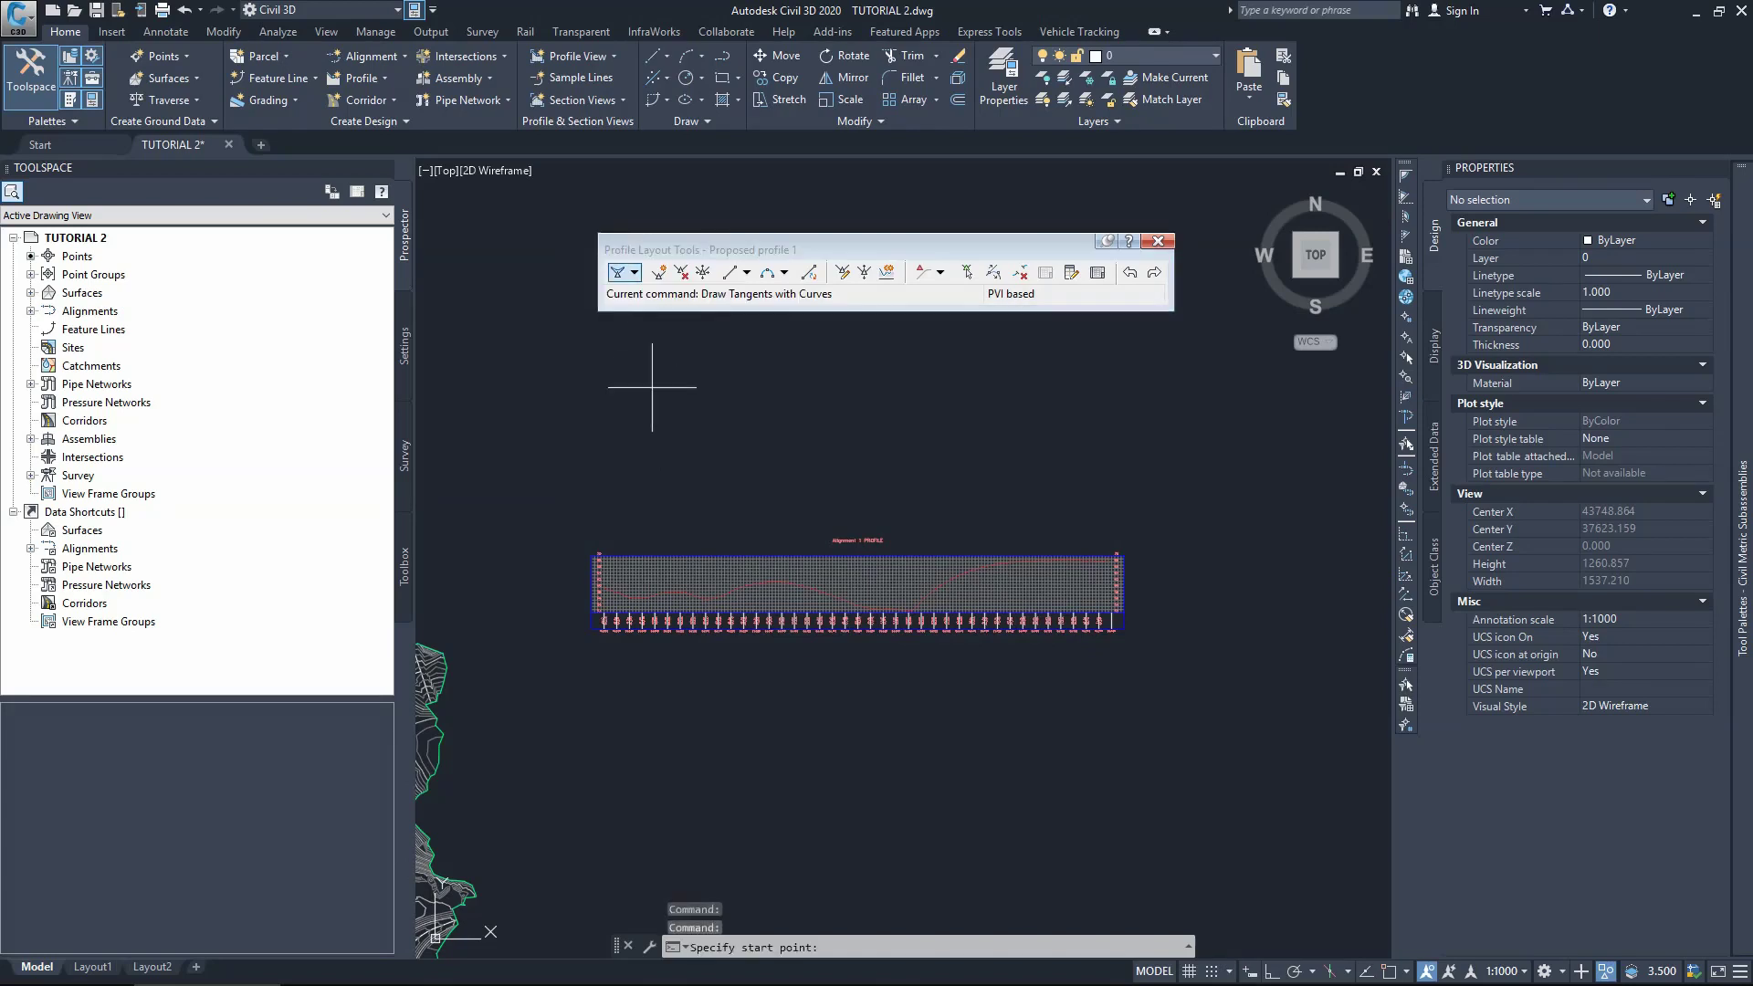
scroll(592, 594, "up", 5)
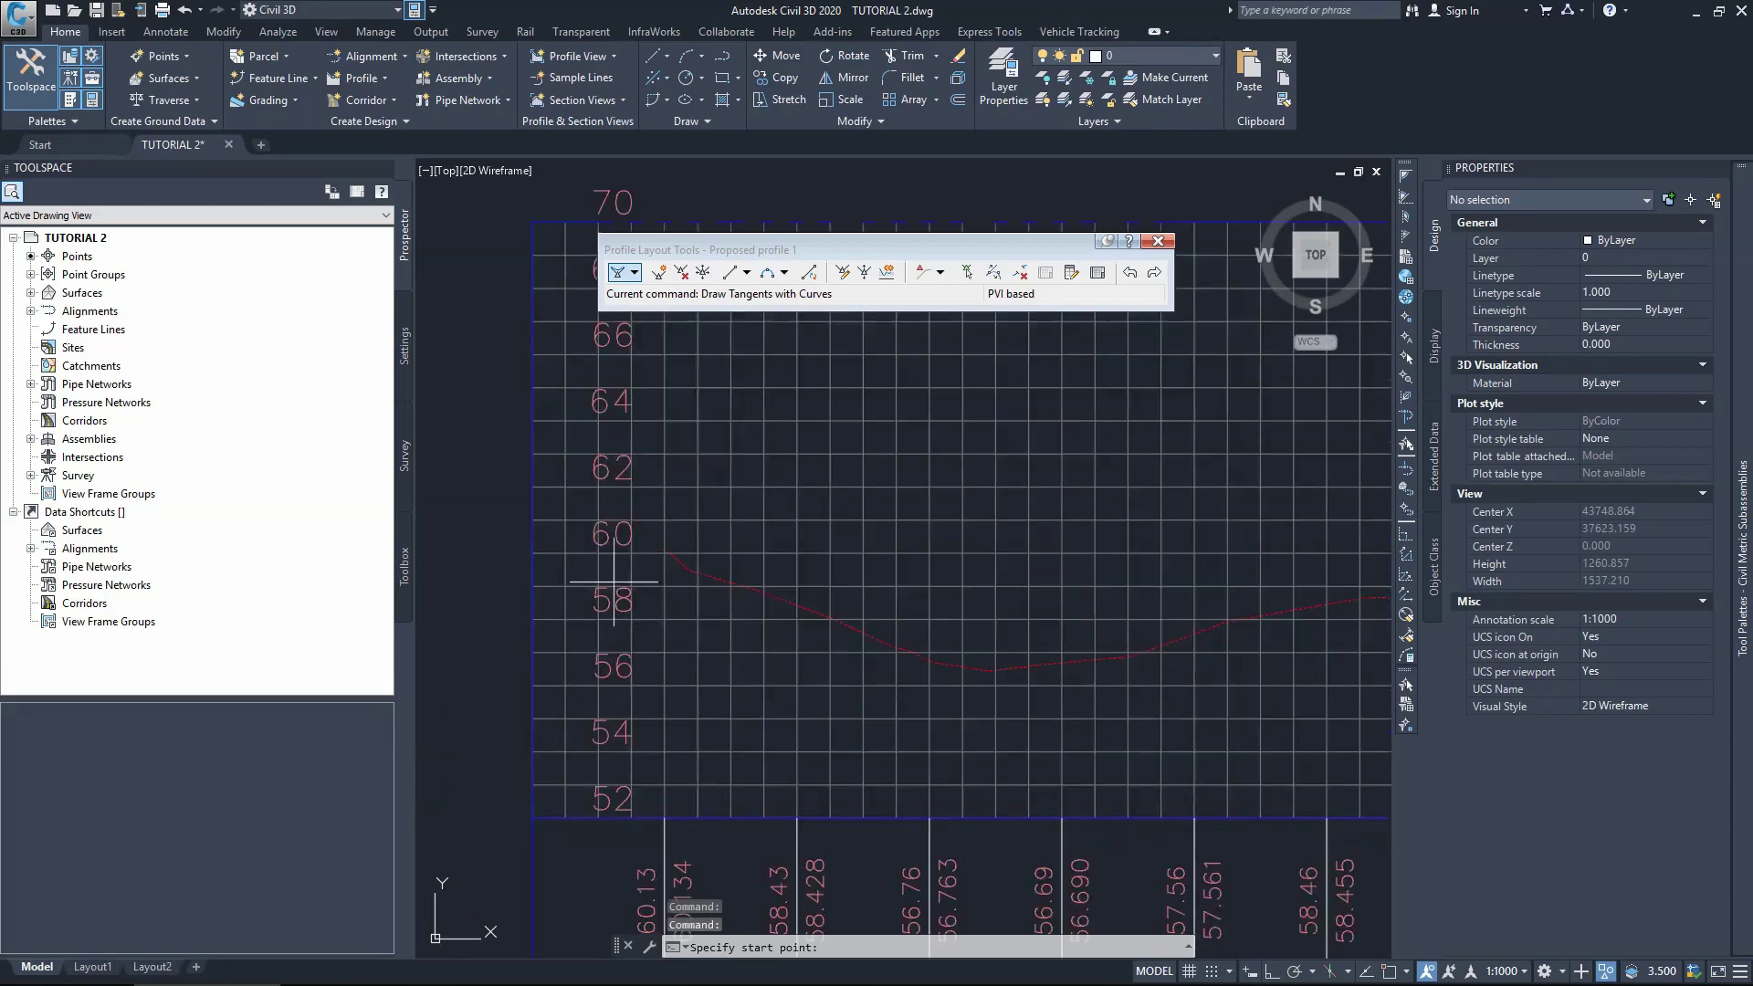
scroll(671, 551, "up", 3)
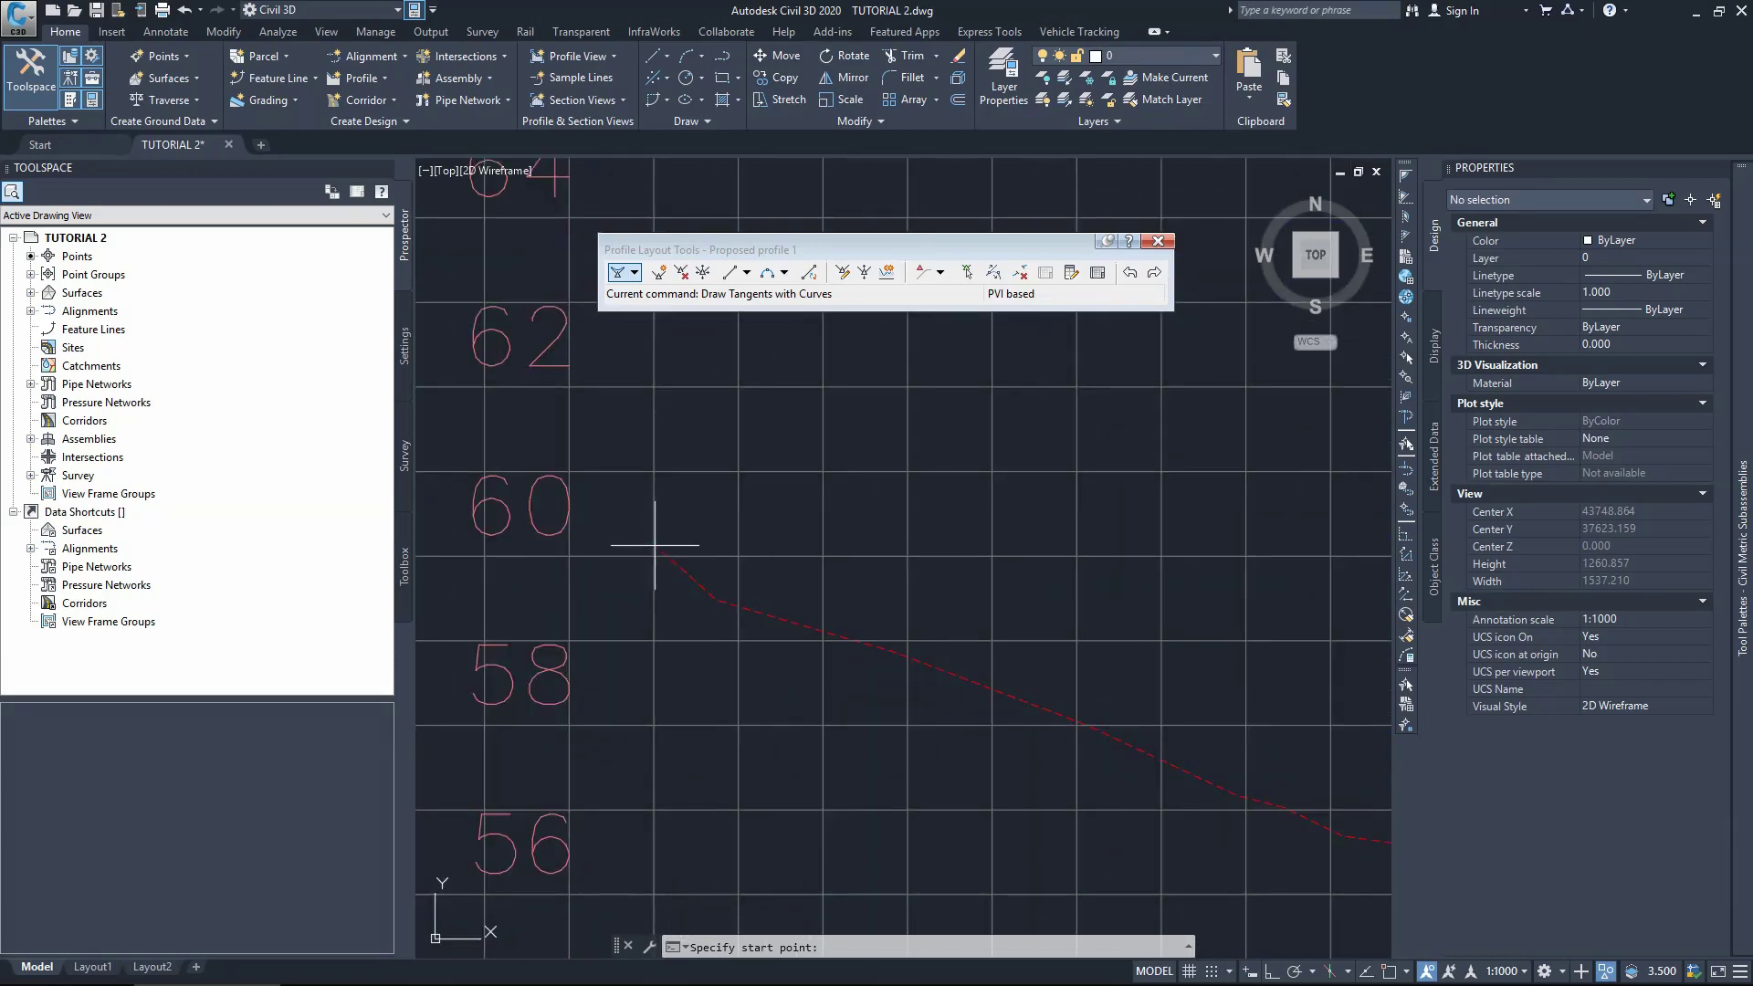
scroll(688, 589, "down", 3)
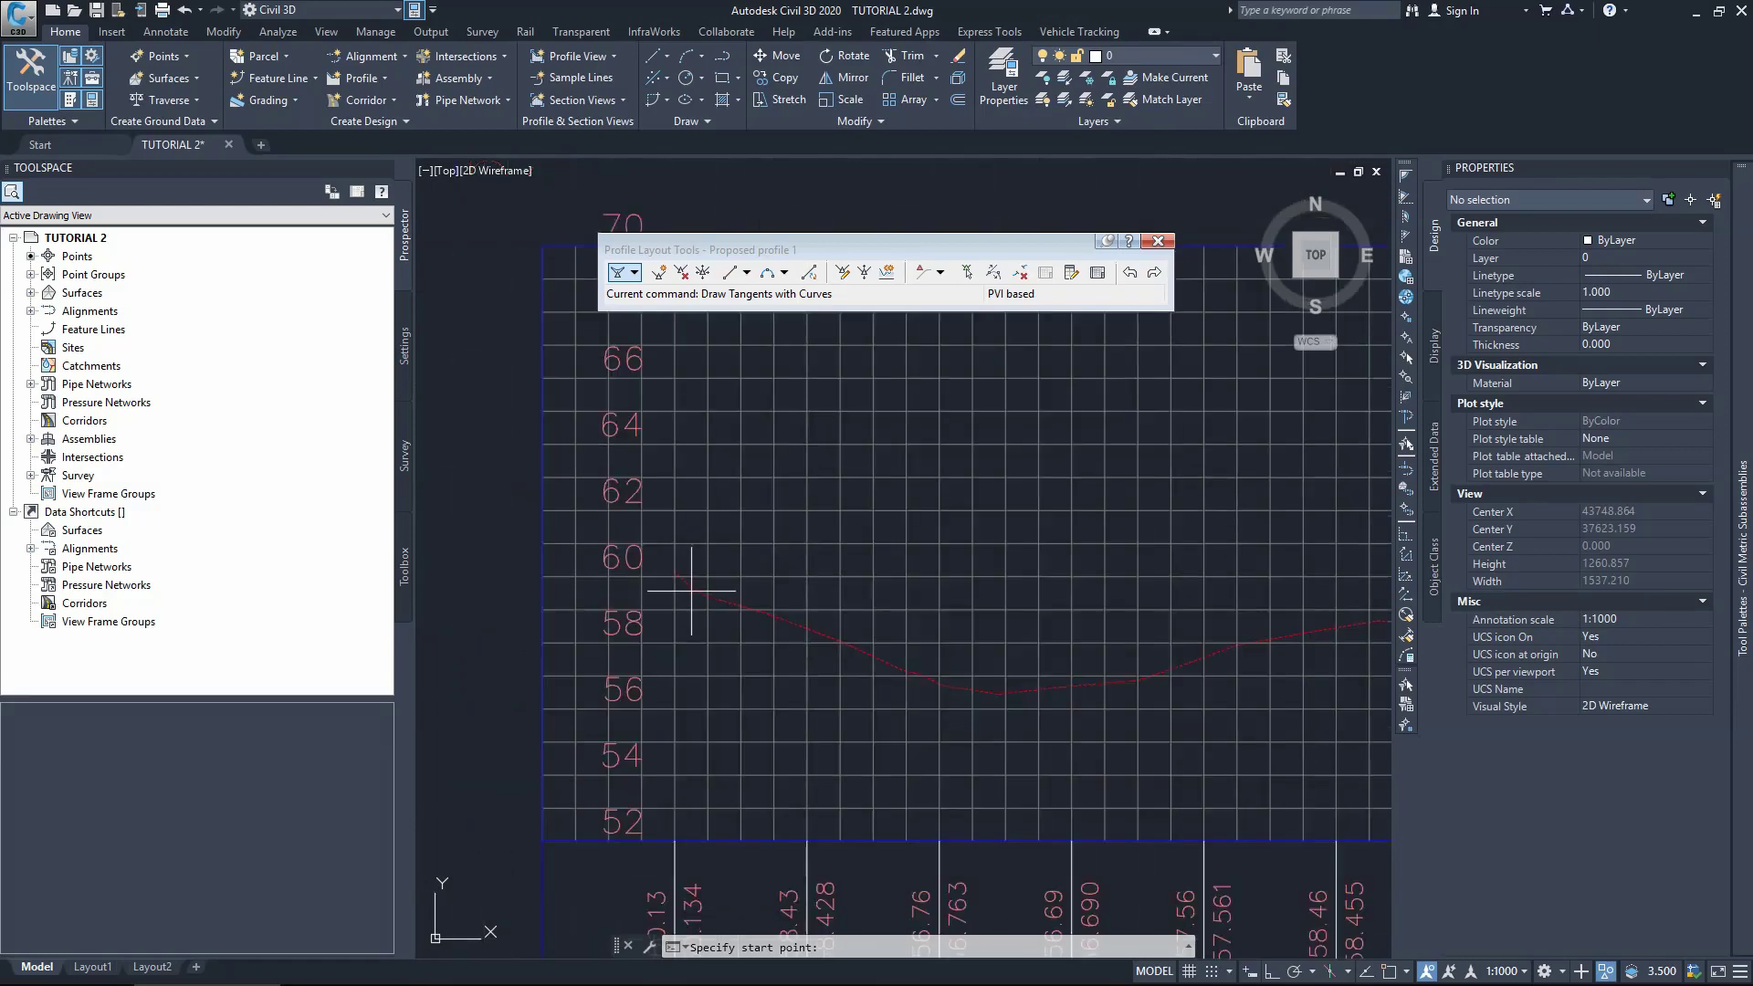
scroll(696, 598, "down", 3)
scroll(696, 599, "up", 3)
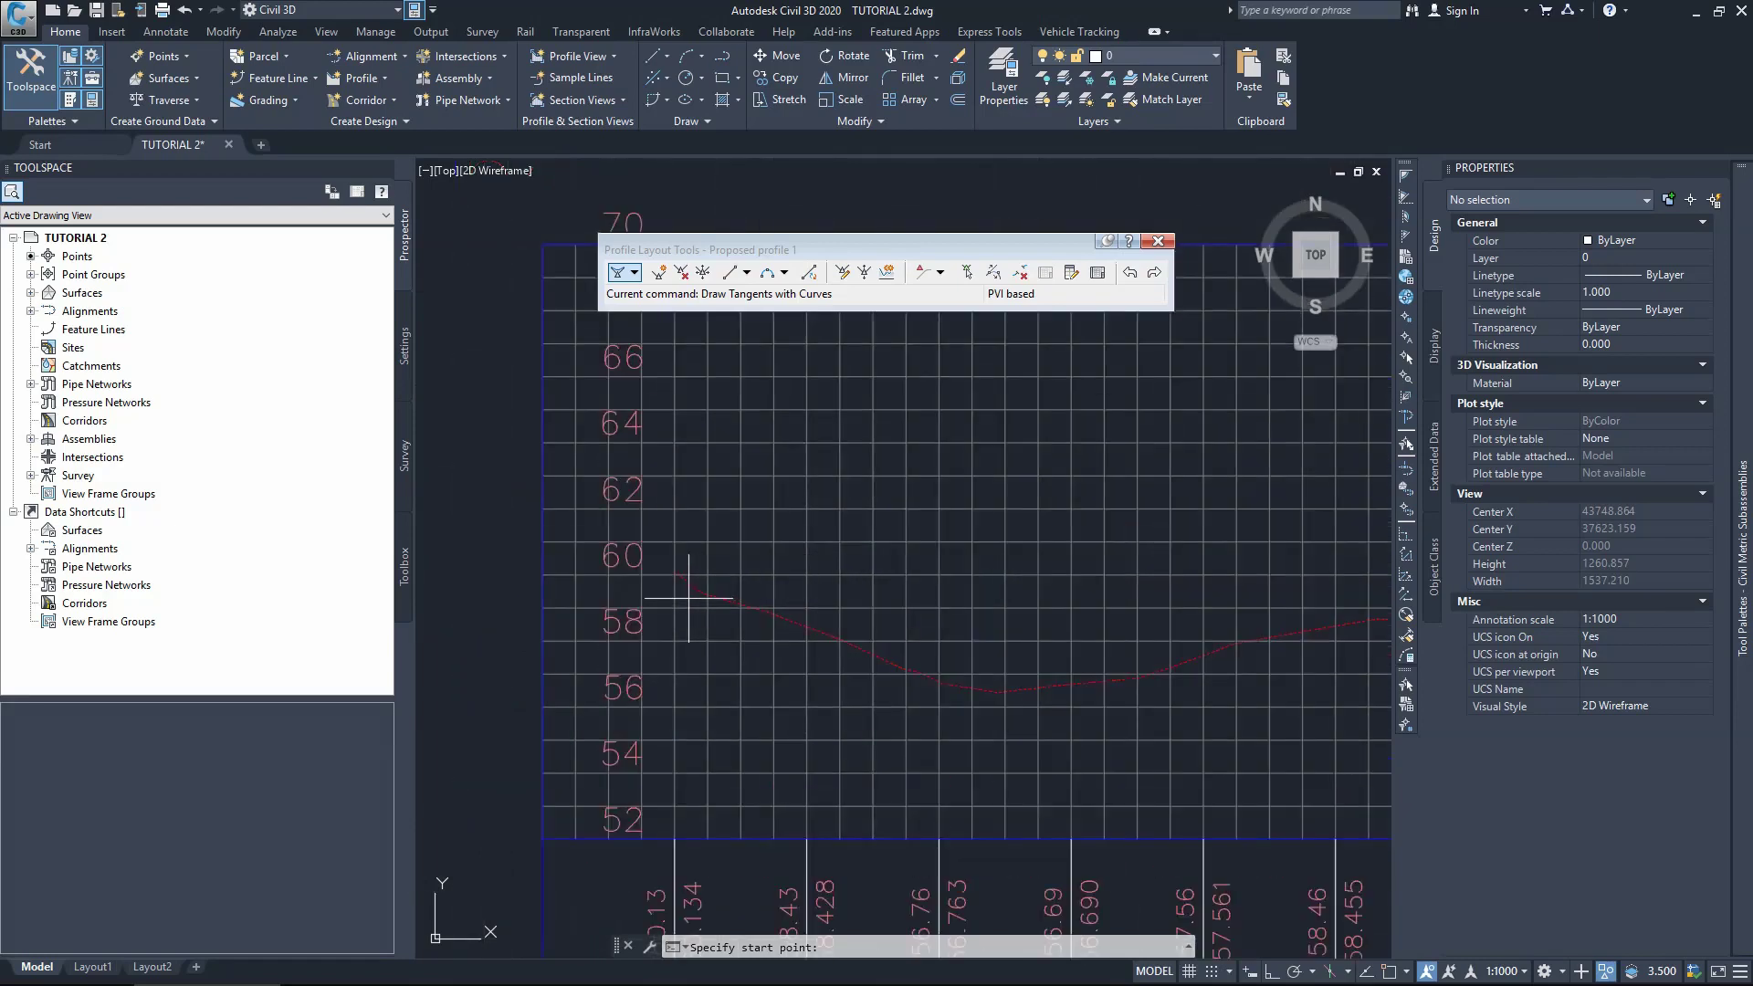
scroll(688, 598, "up", 2)
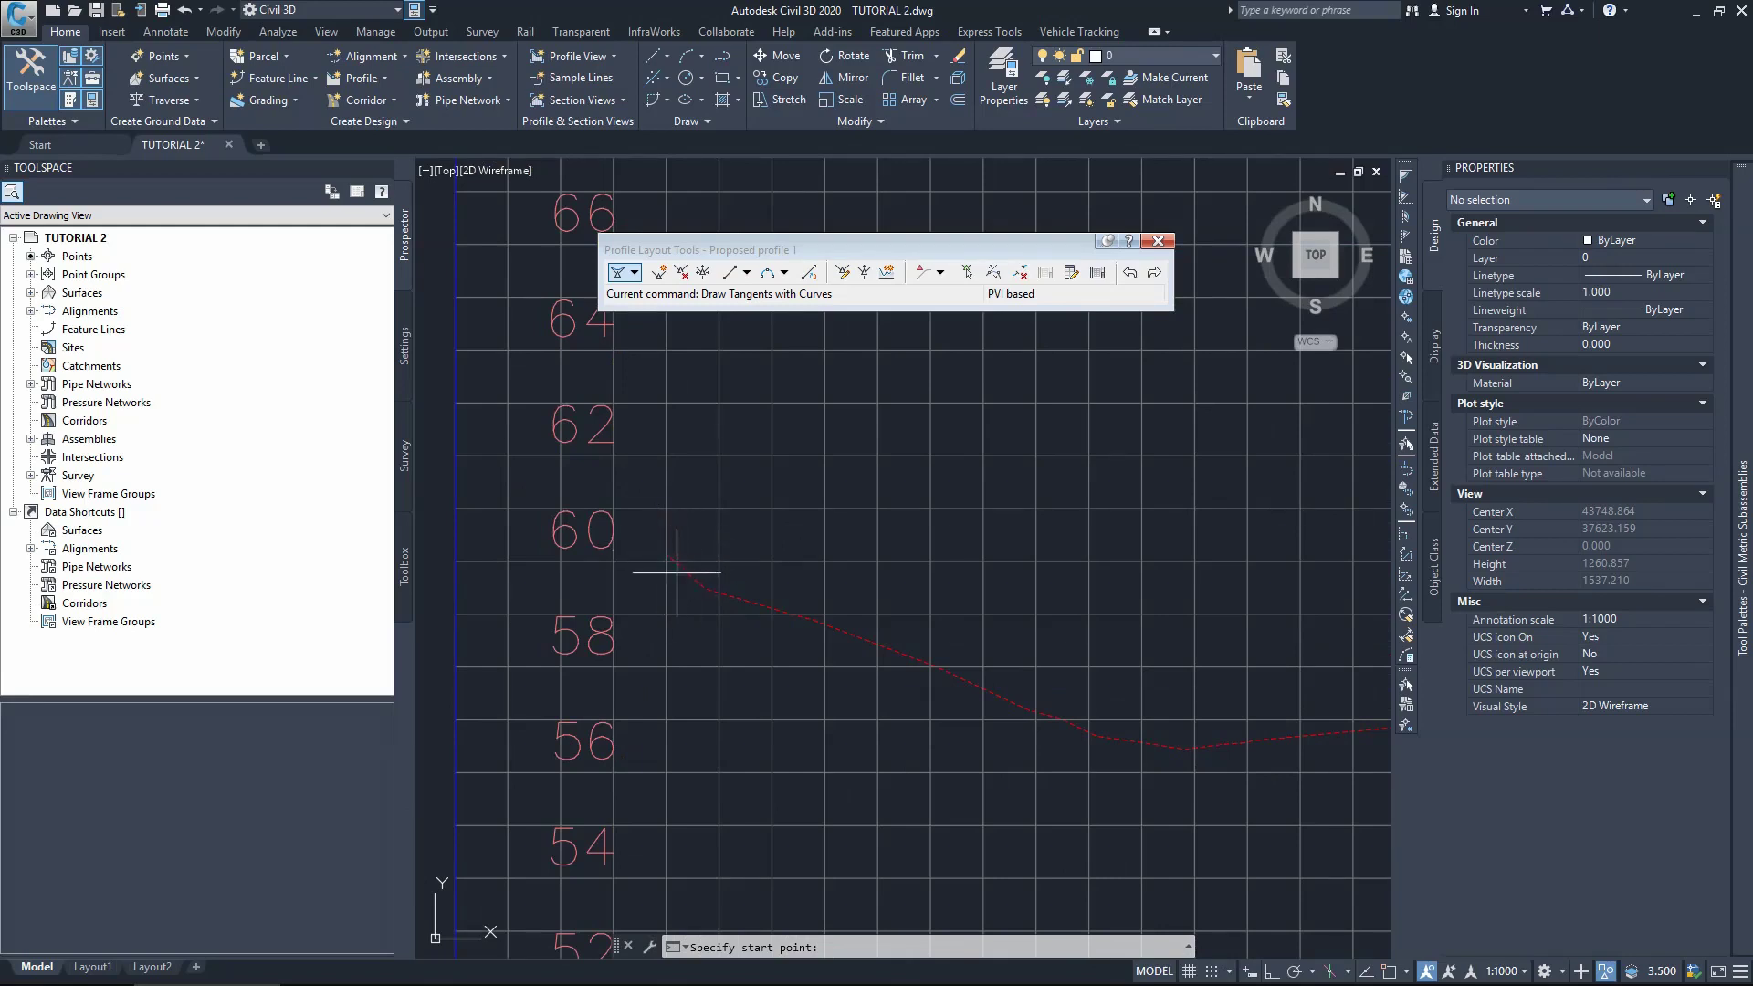
scroll(664, 551, "down", 4)
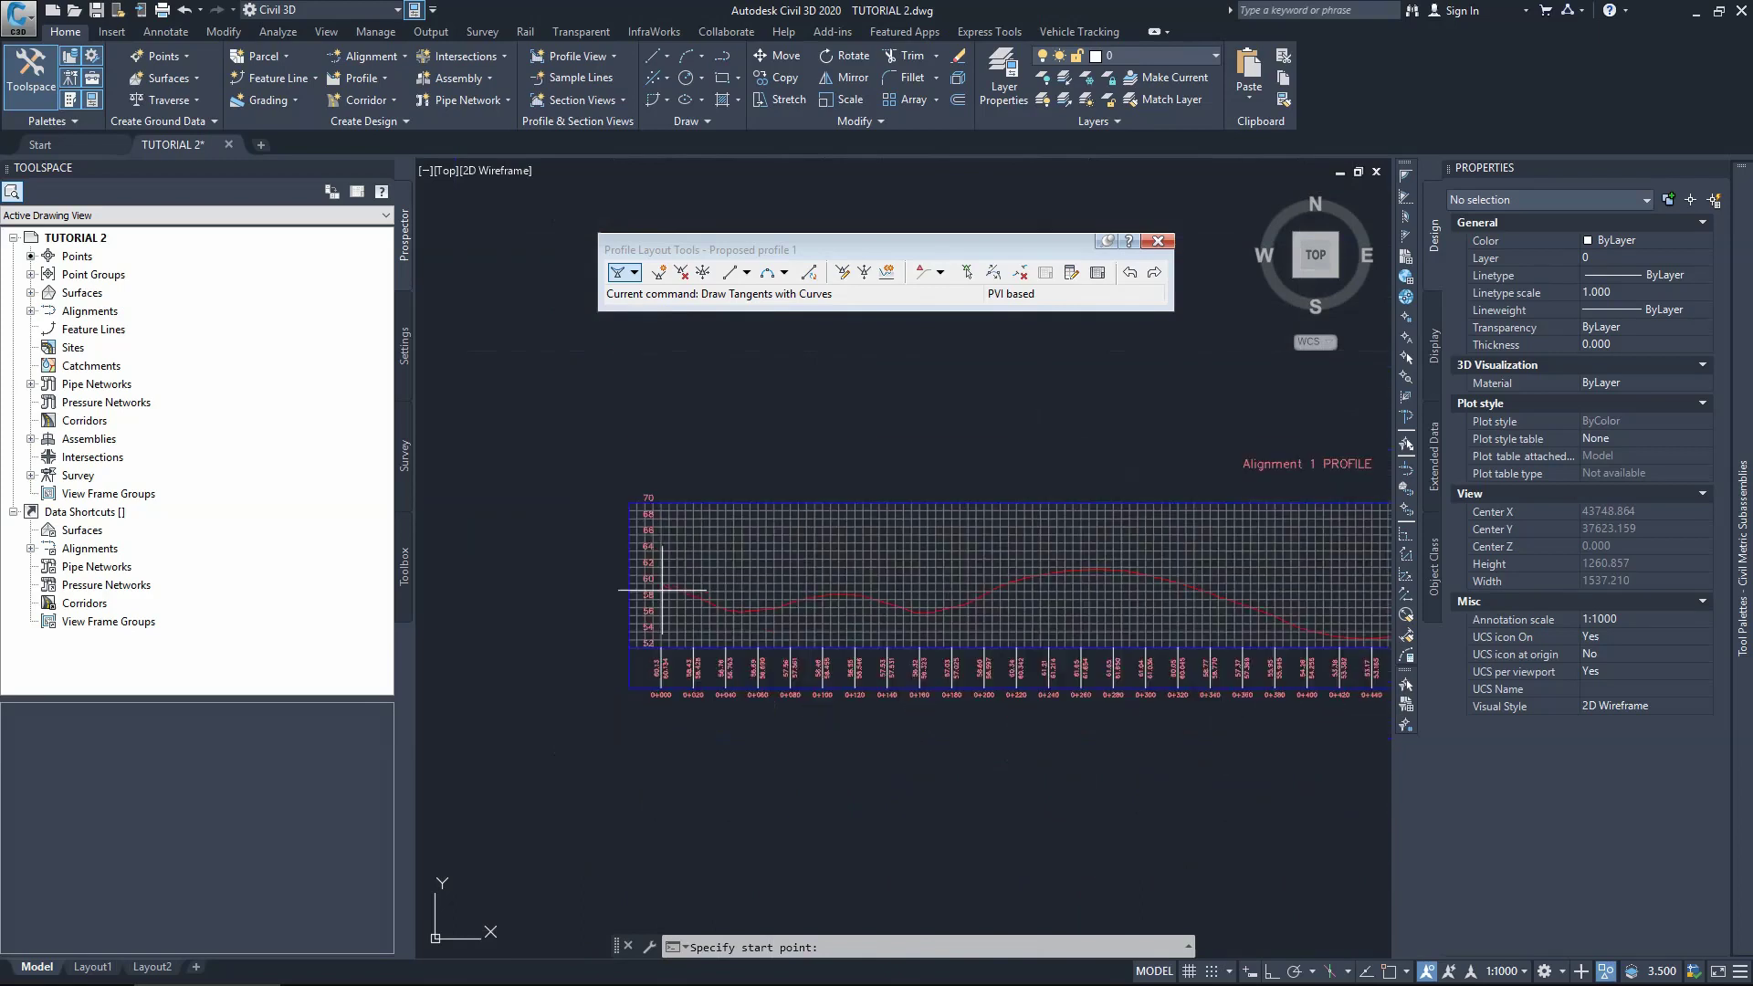
scroll(704, 588, "down", 2)
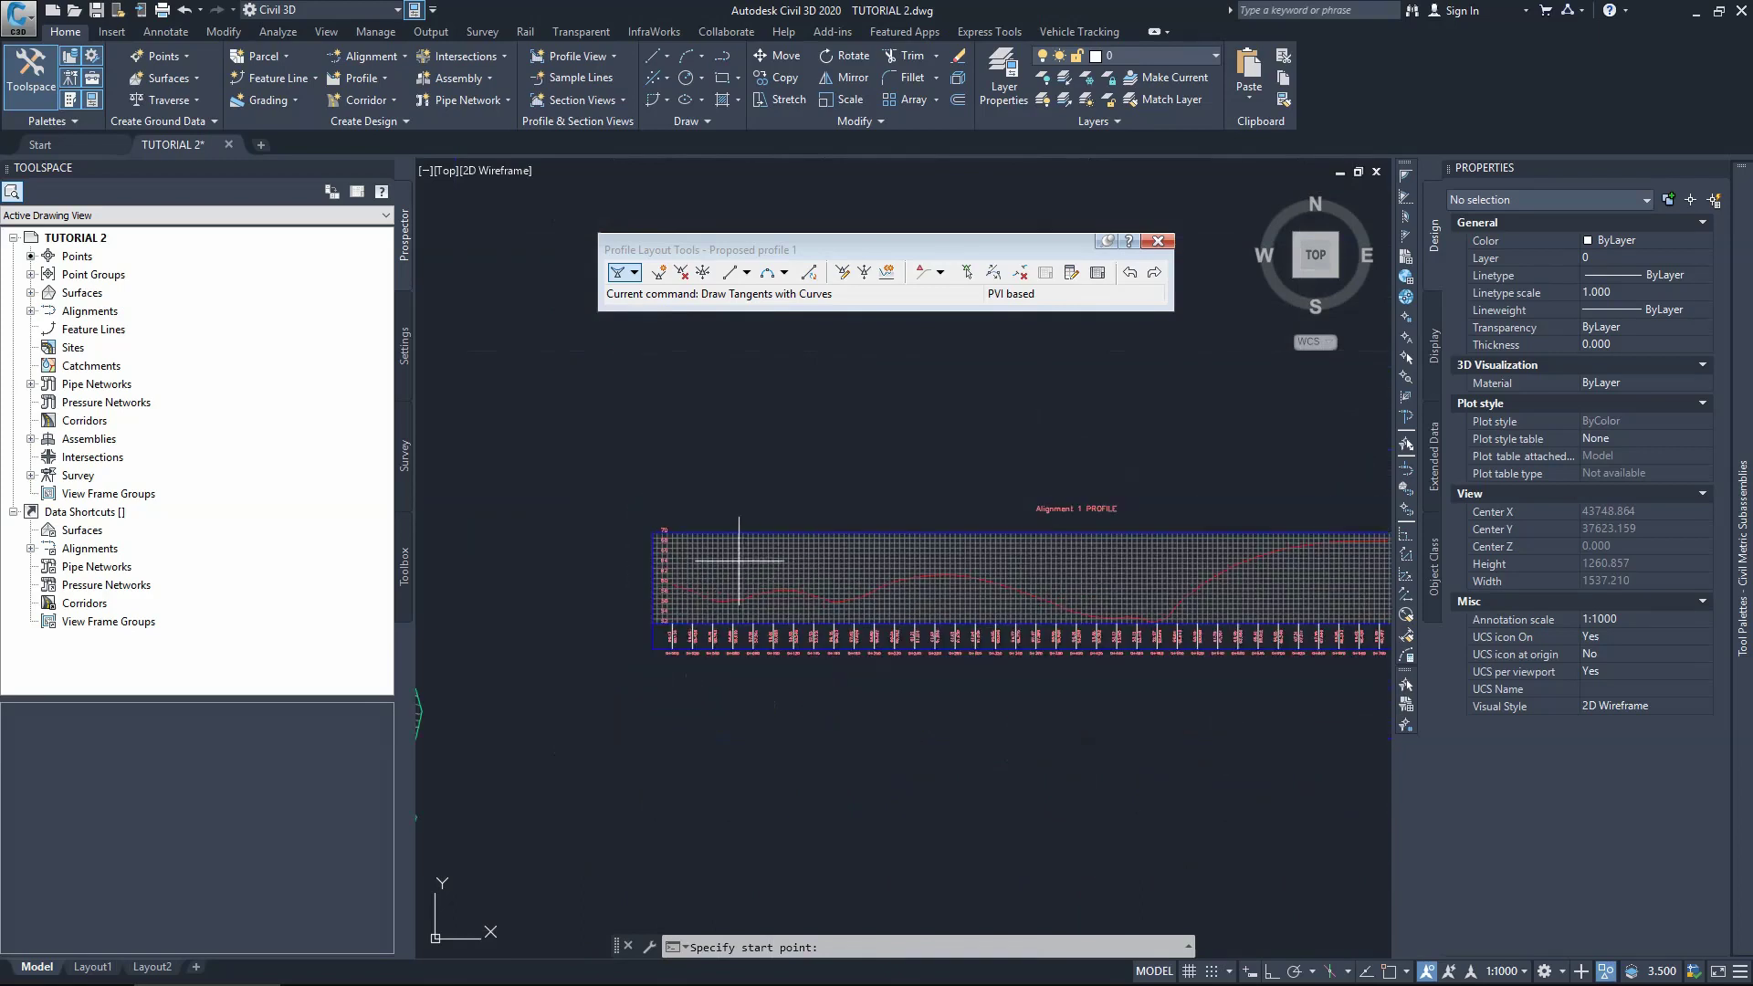
scroll(803, 579, "down", 2)
scroll(1023, 581, "up", 2)
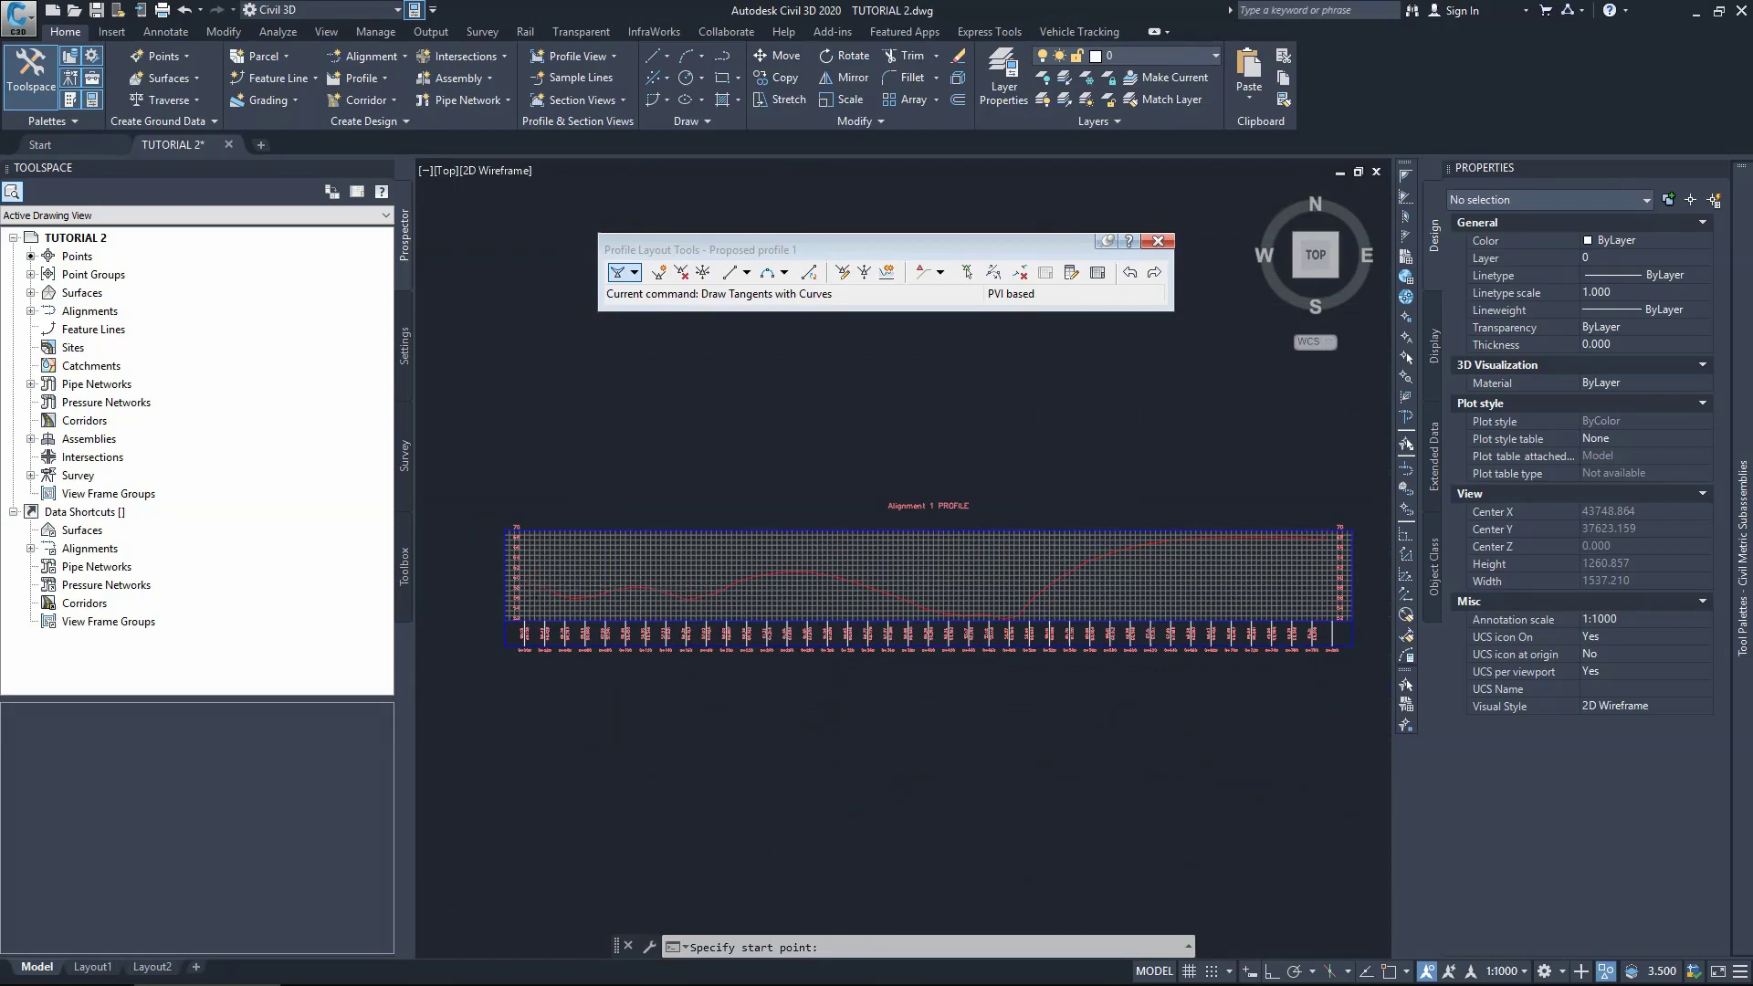
scroll(520, 578, "up", 6)
scroll(526, 567, "down", 6)
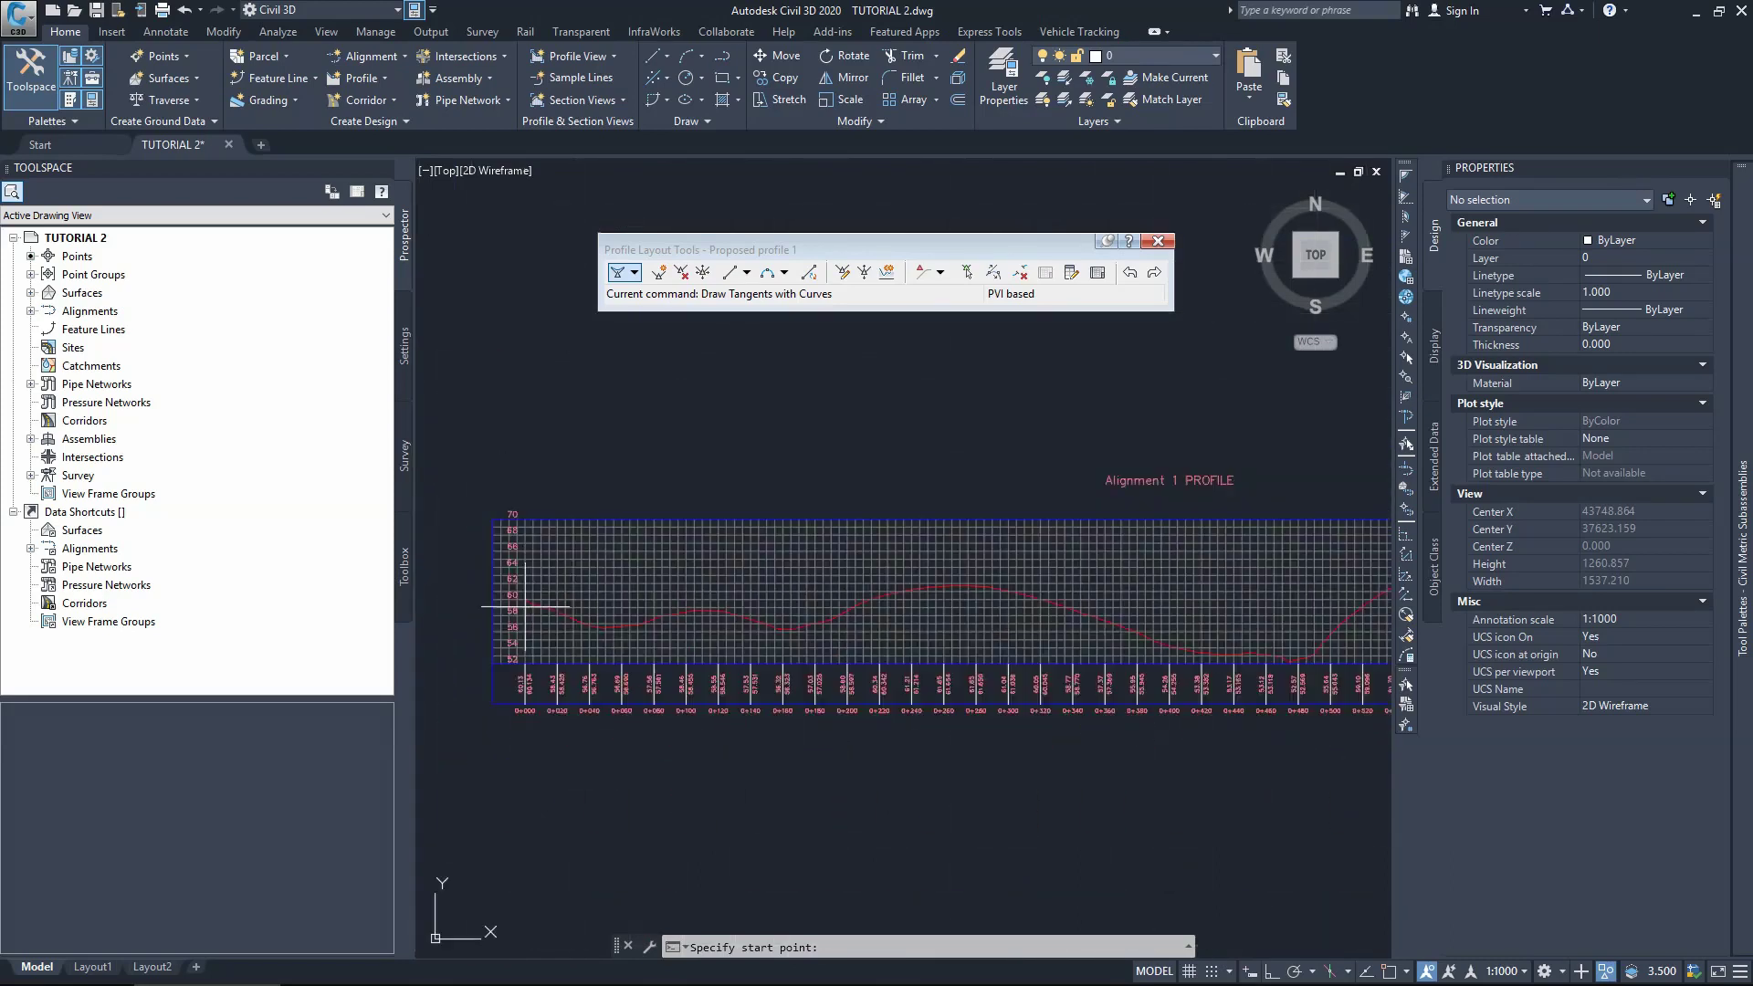
scroll(827, 602, "up", 2)
scroll(829, 602, "up", 5)
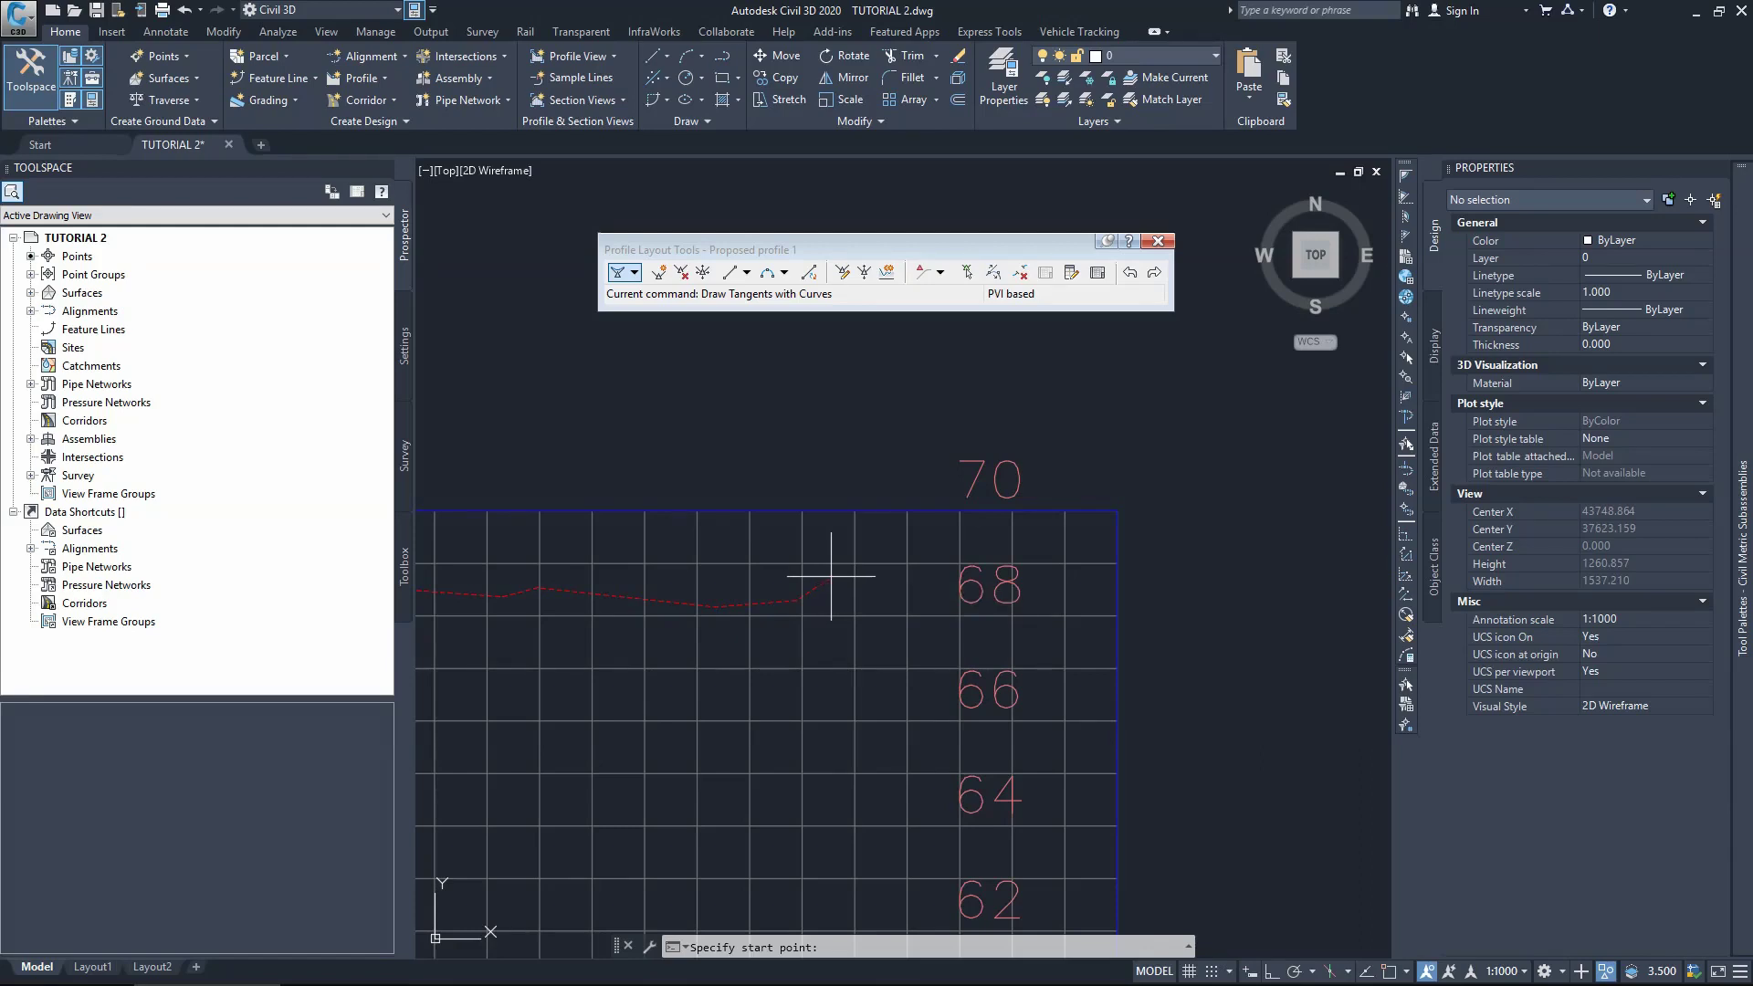
scroll(832, 577, "down", 3)
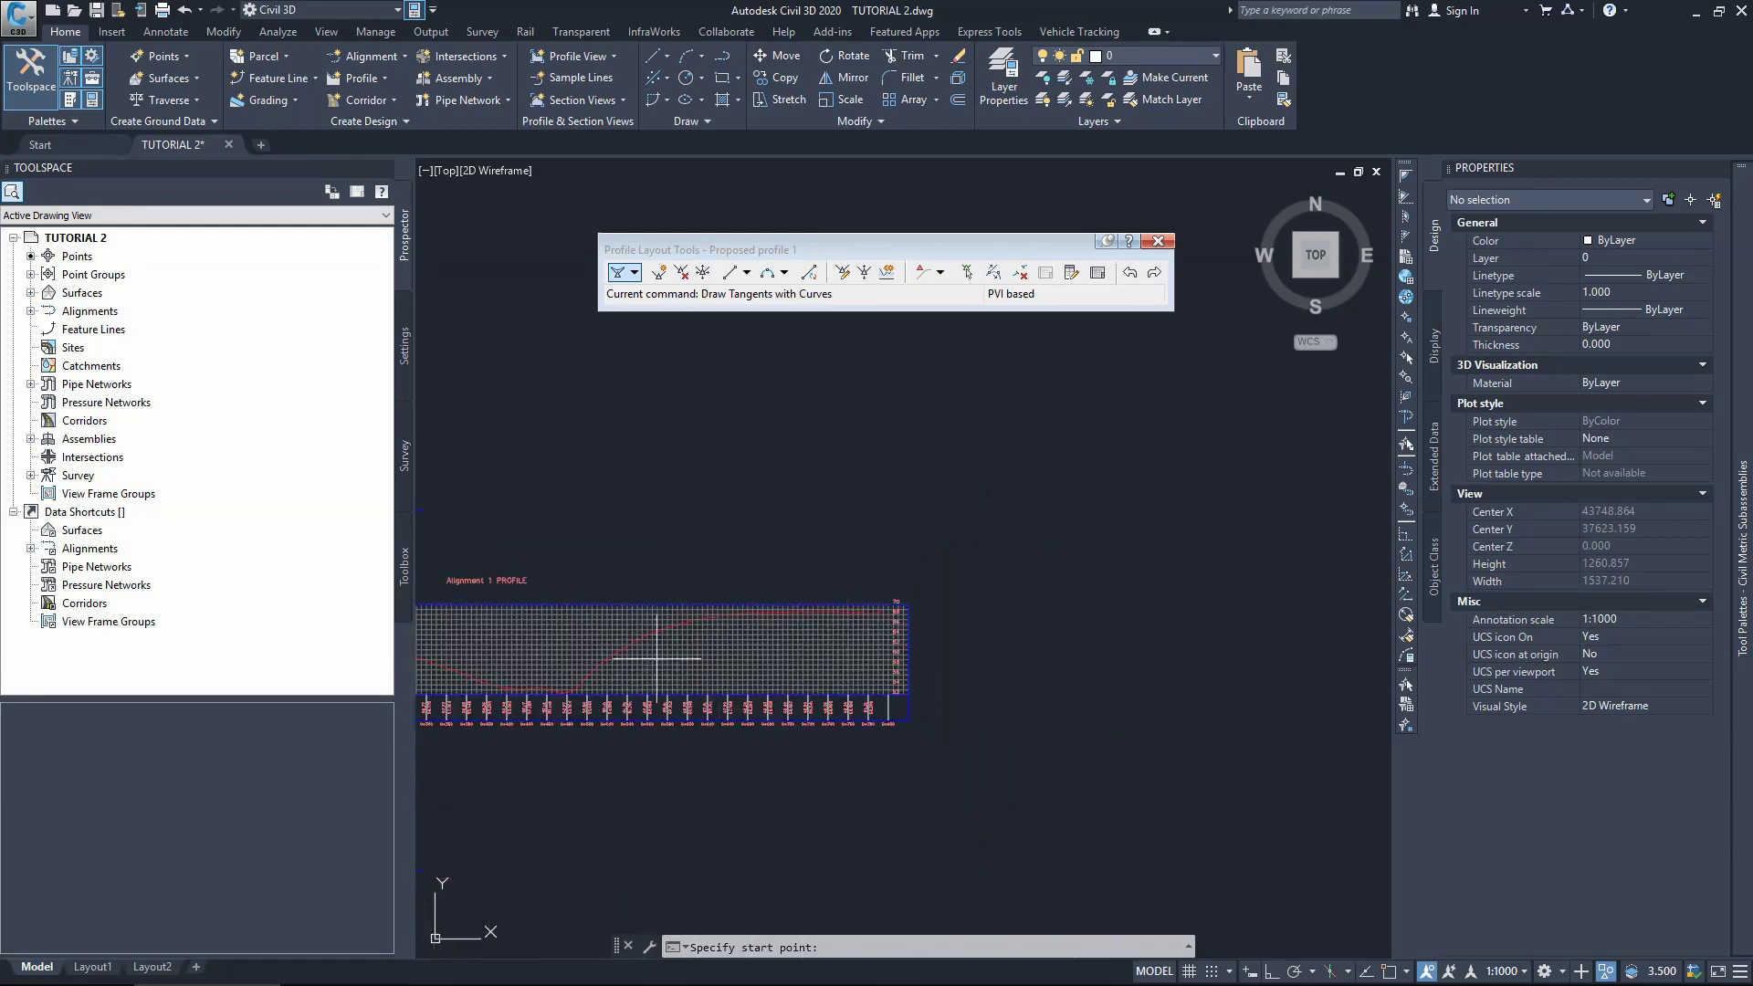
scroll(652, 671, "up", 4)
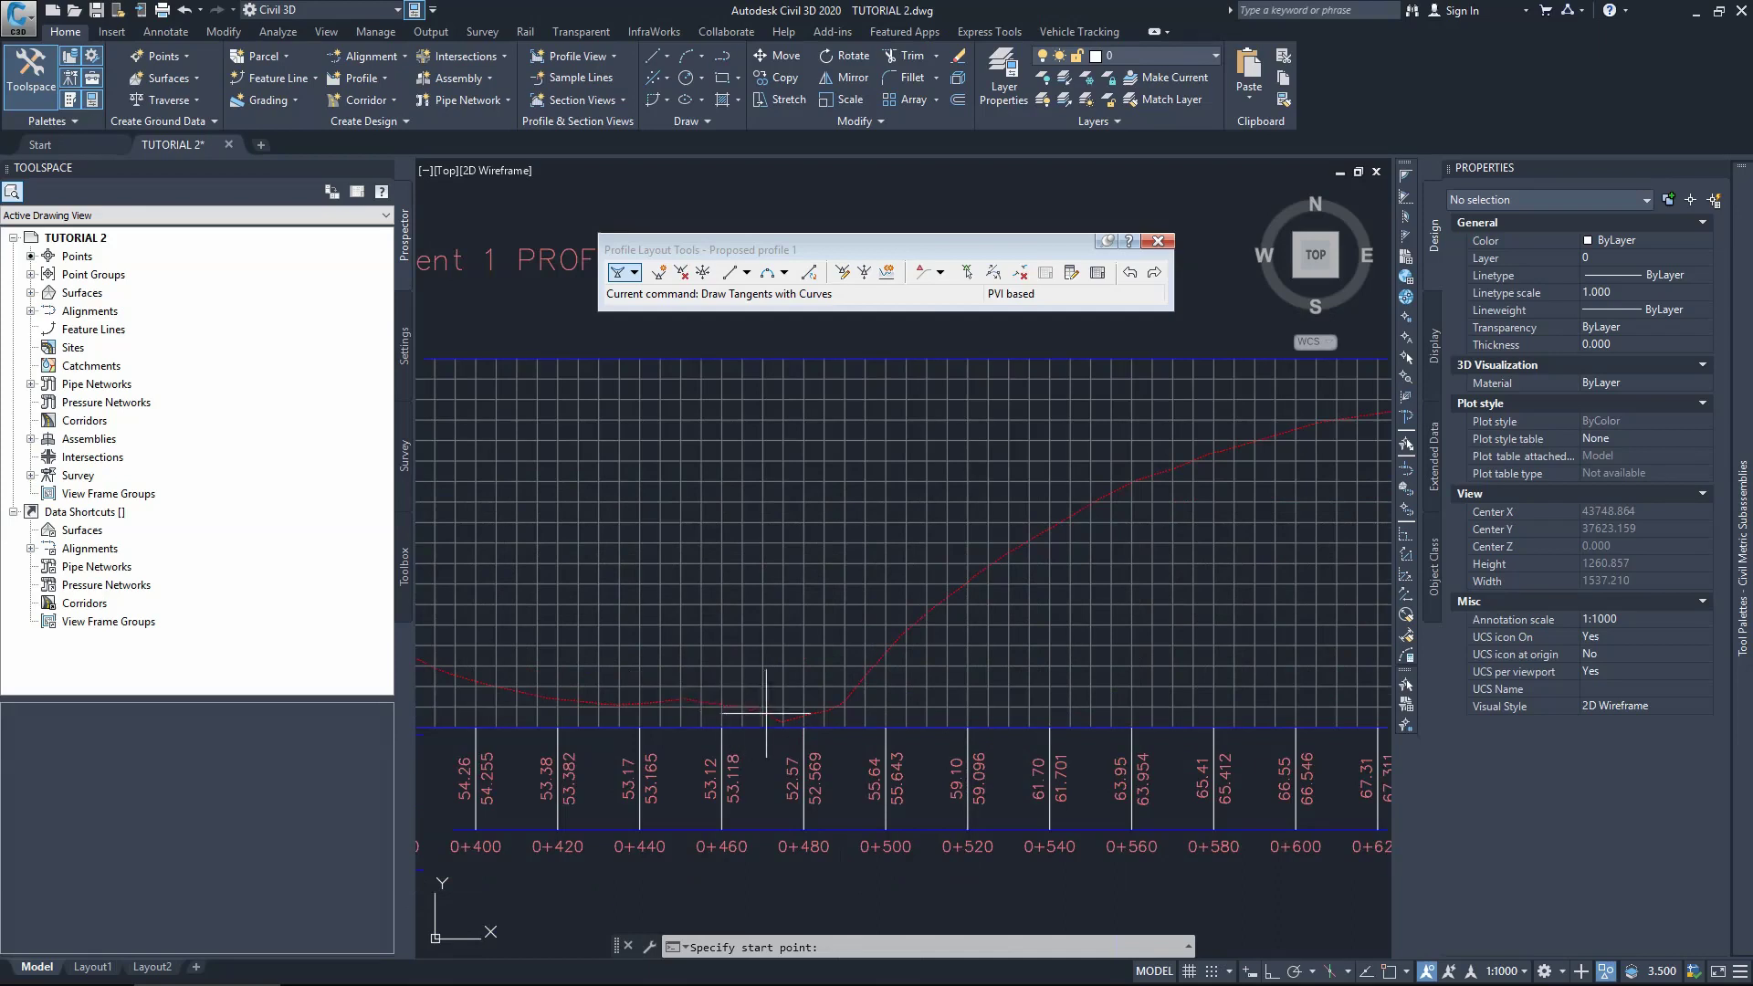
scroll(770, 724, "up", 2)
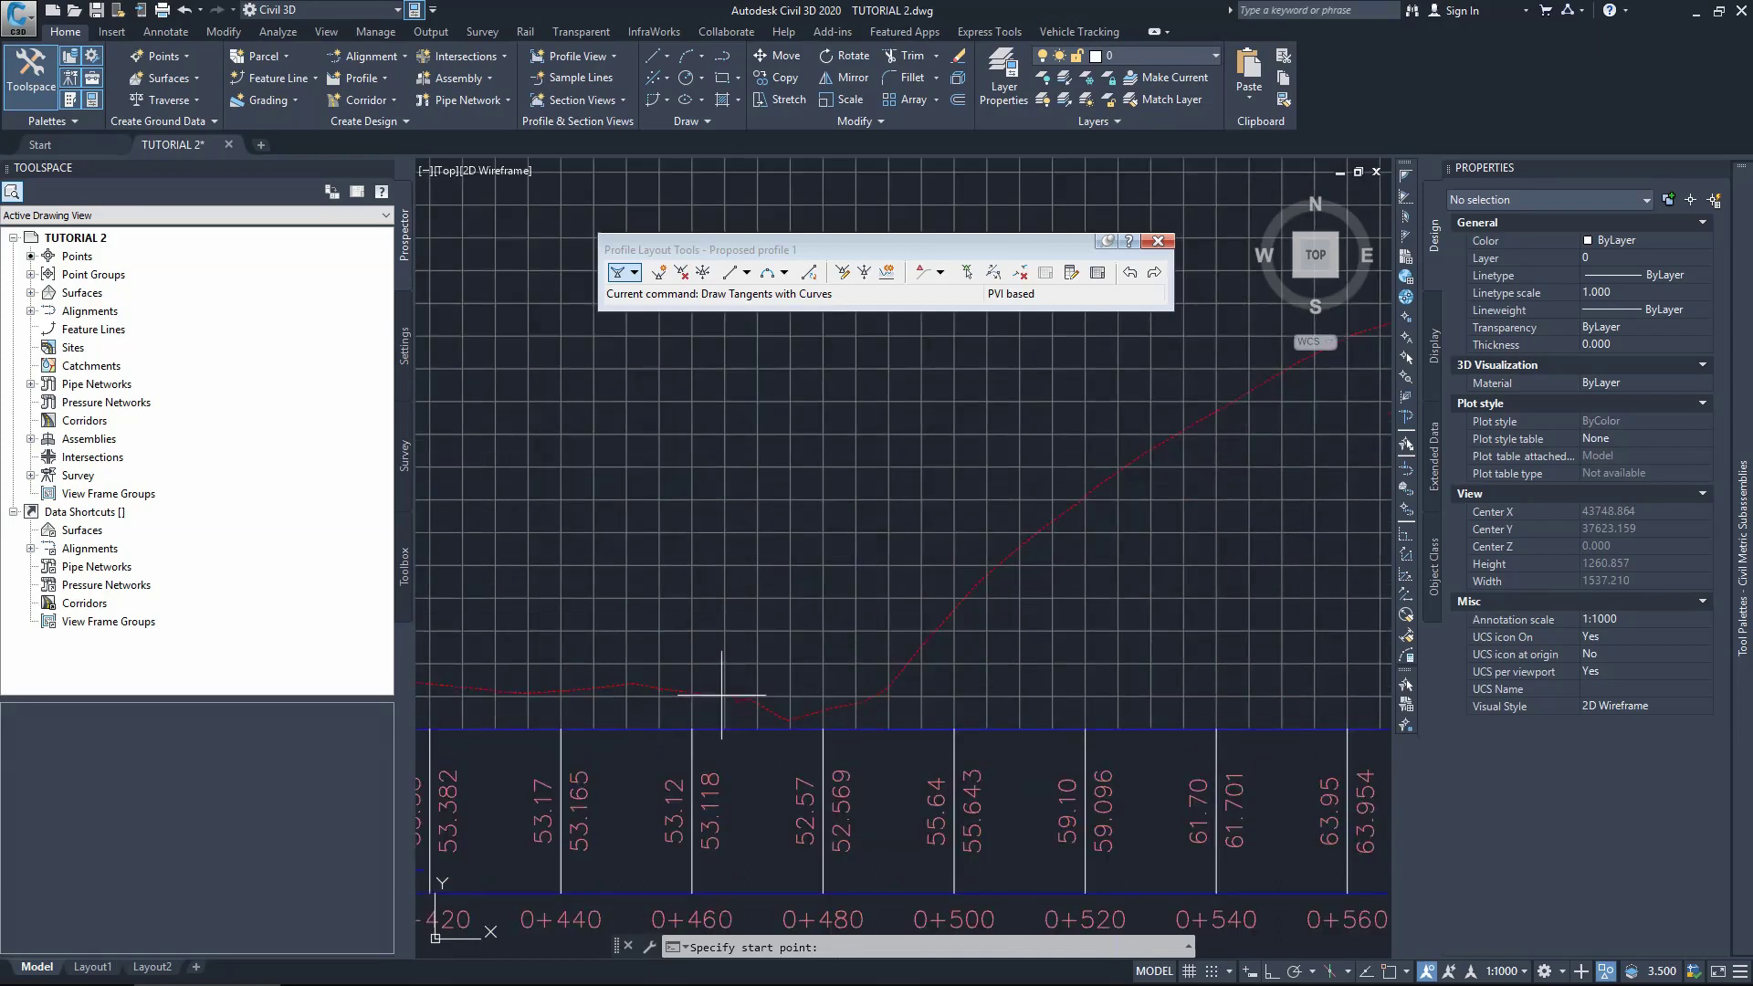
scroll(909, 589, "down", 8)
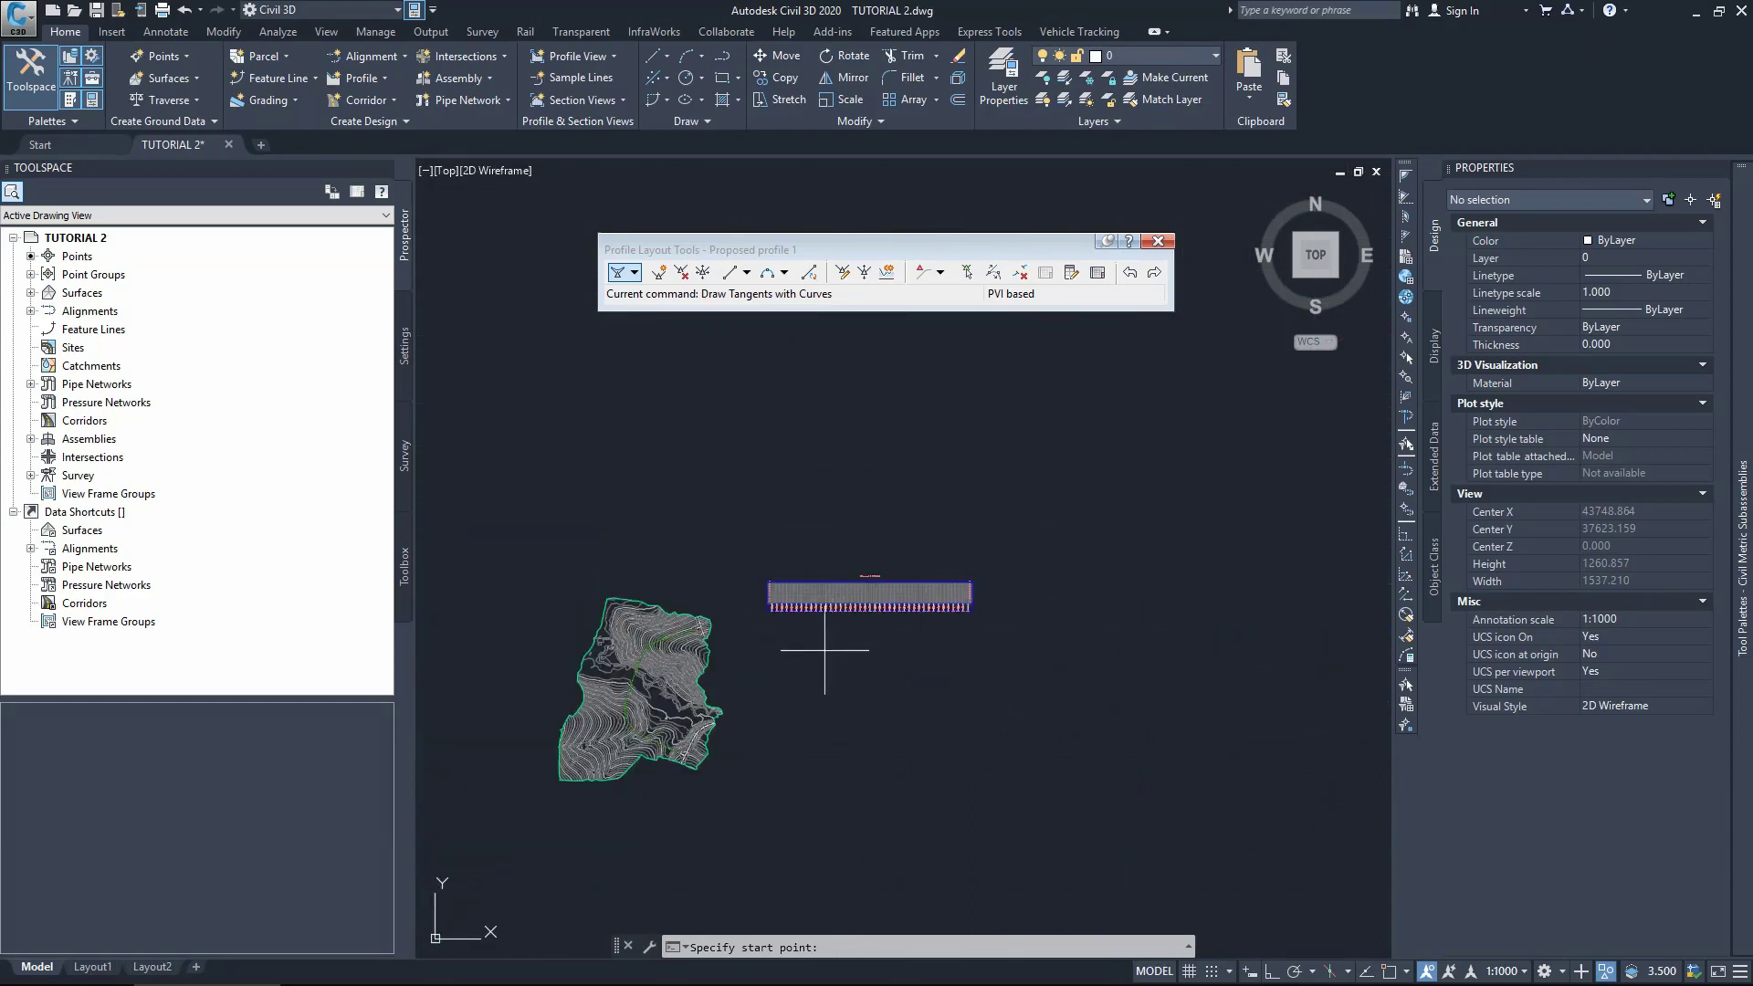
scroll(655, 705, "up", 2)
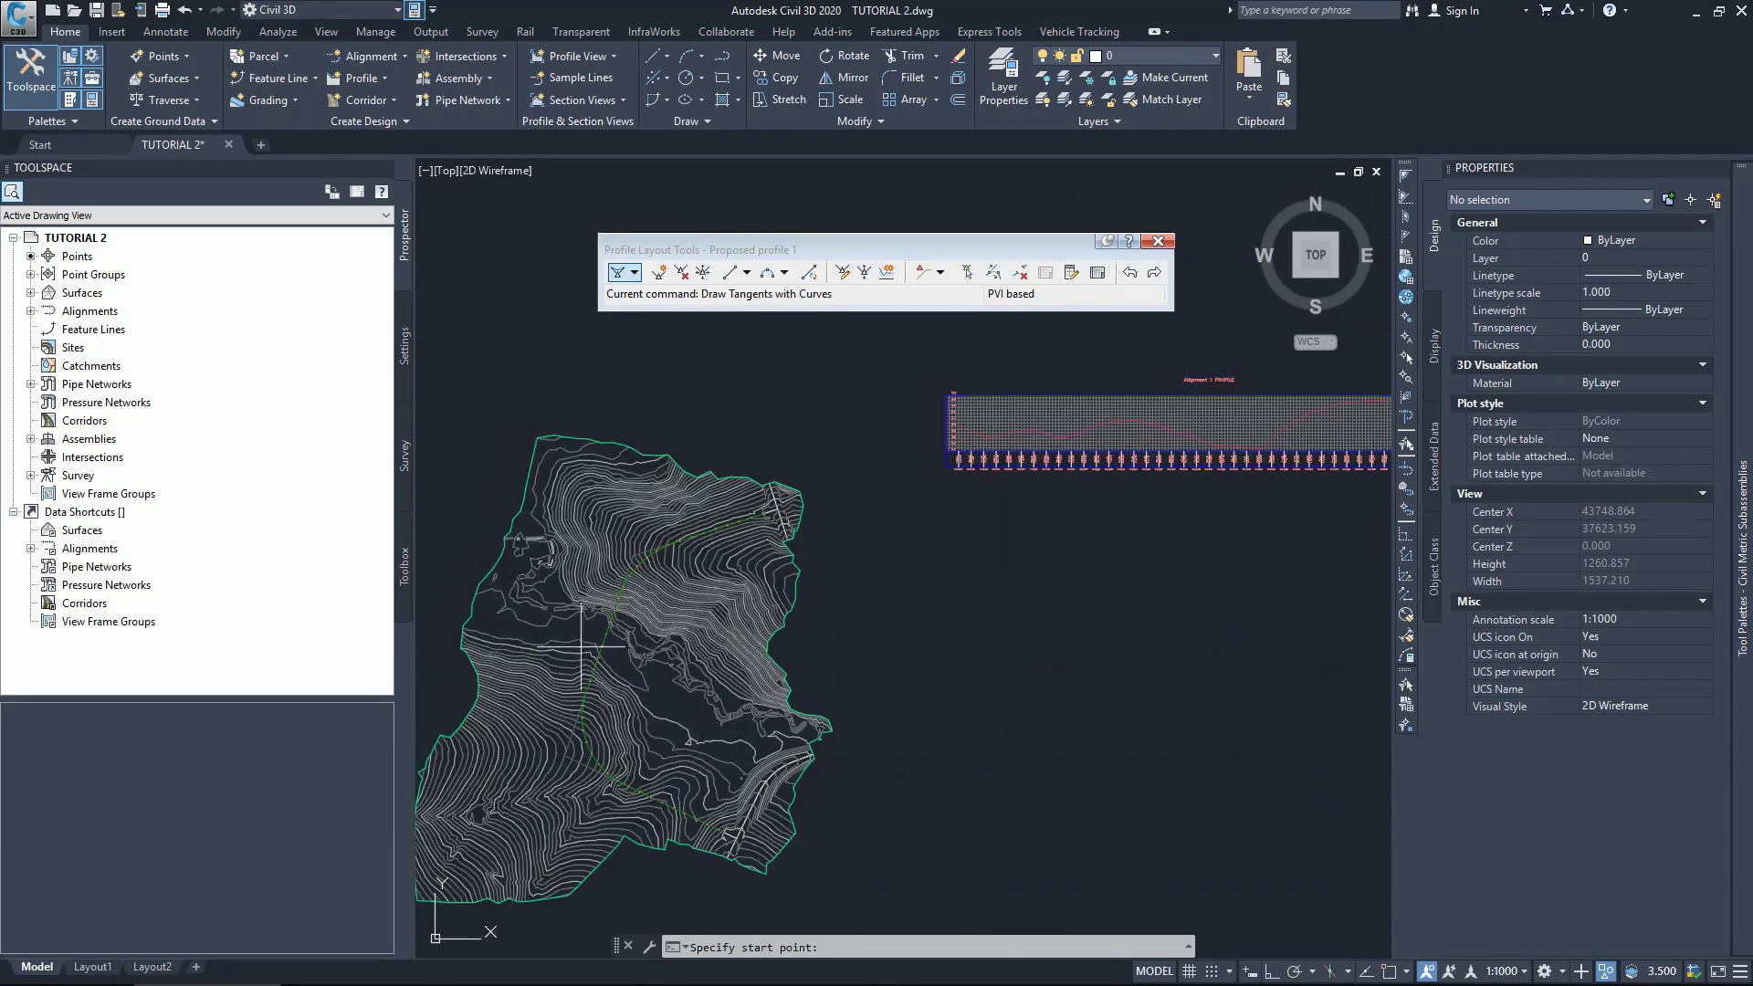
scroll(655, 661, "down", 2)
scroll(1069, 529, "up", 10)
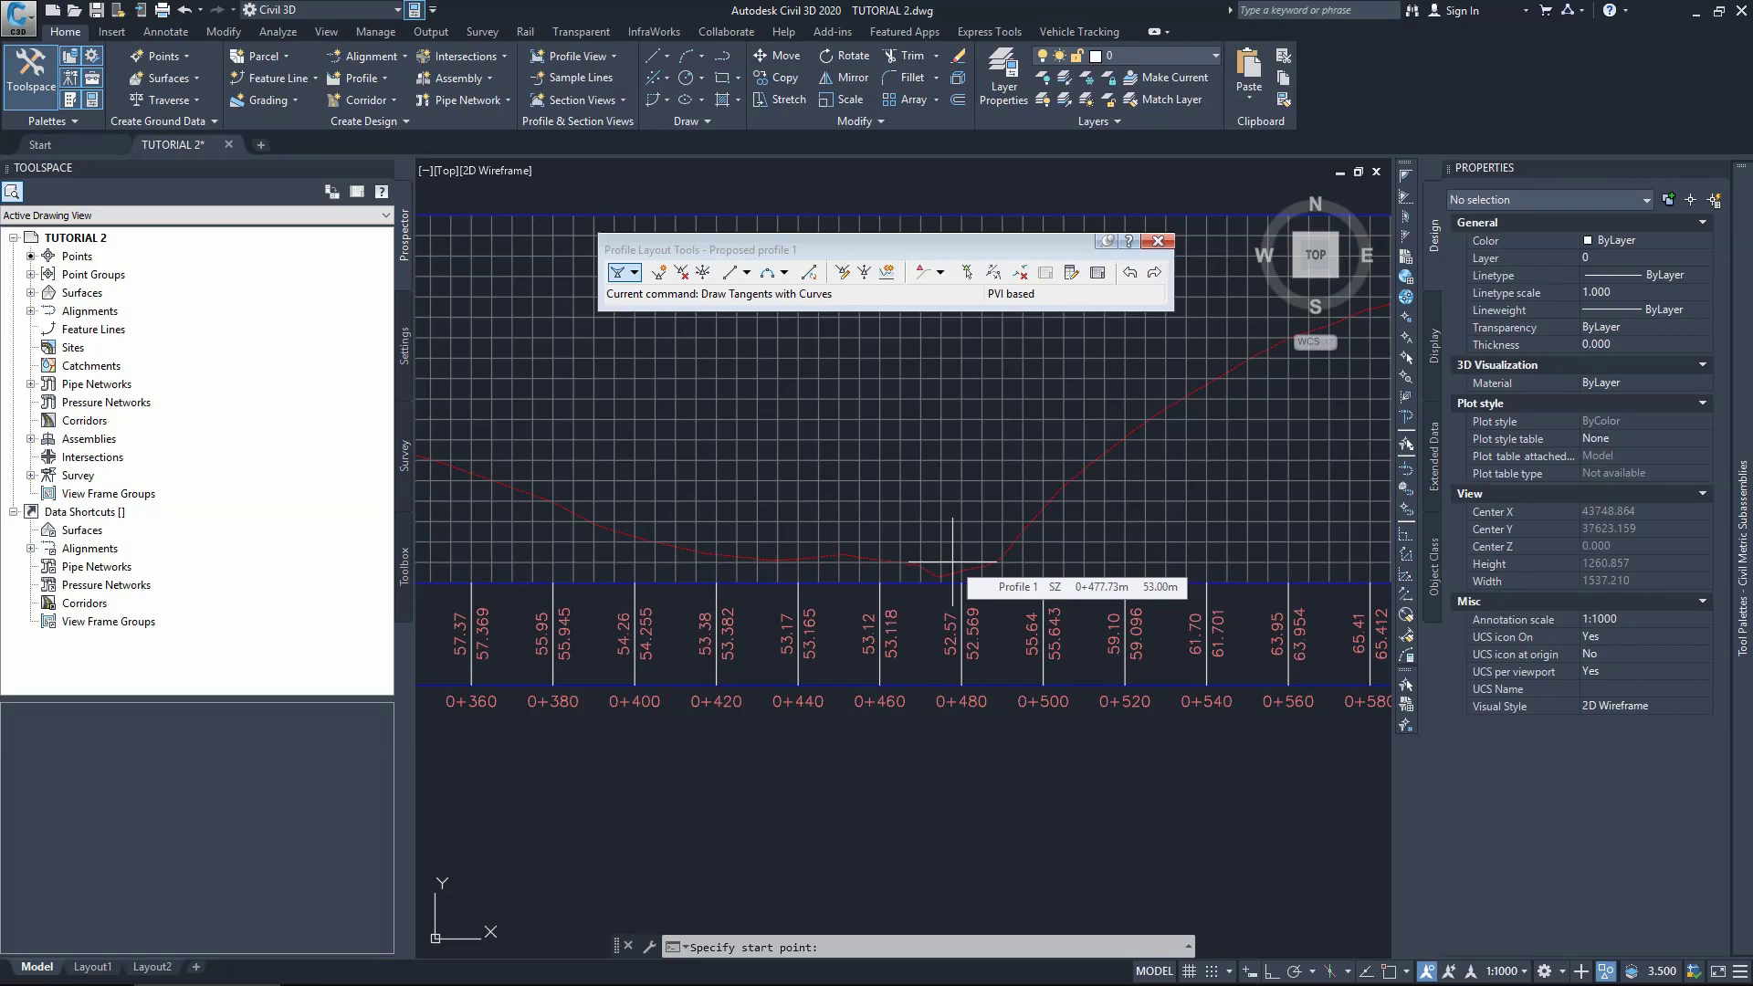
scroll(952, 560, "down", 4)
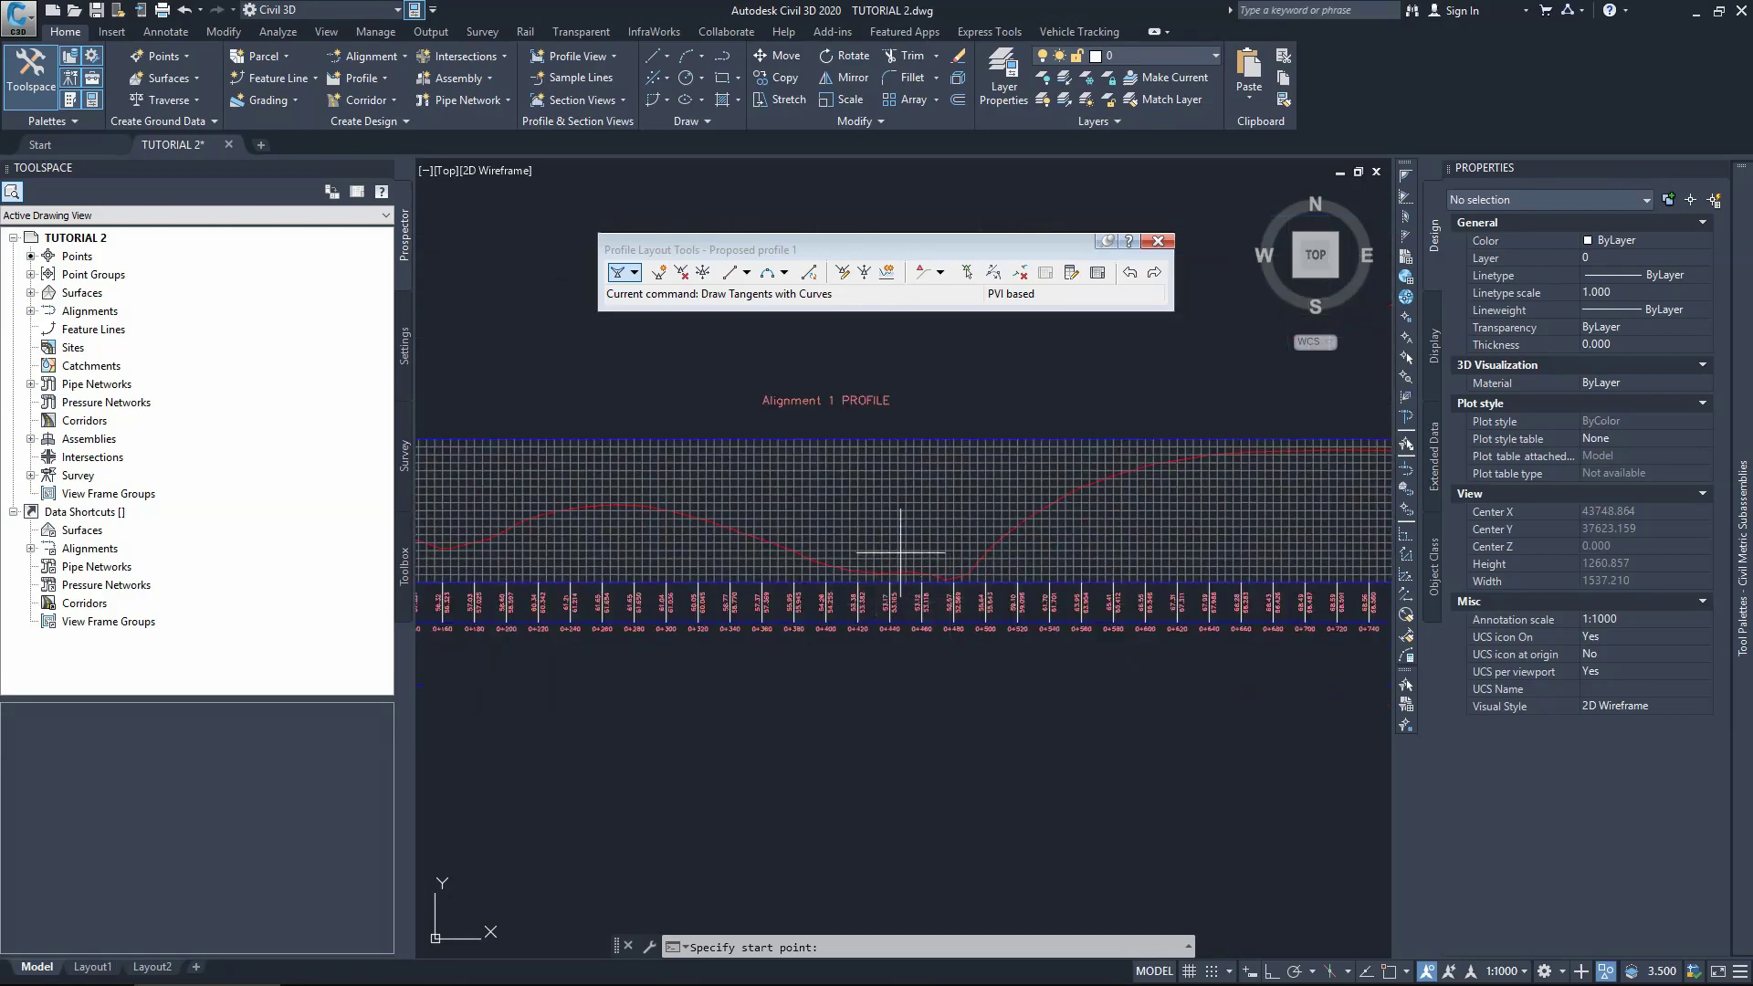
scroll(968, 532, "down", 2)
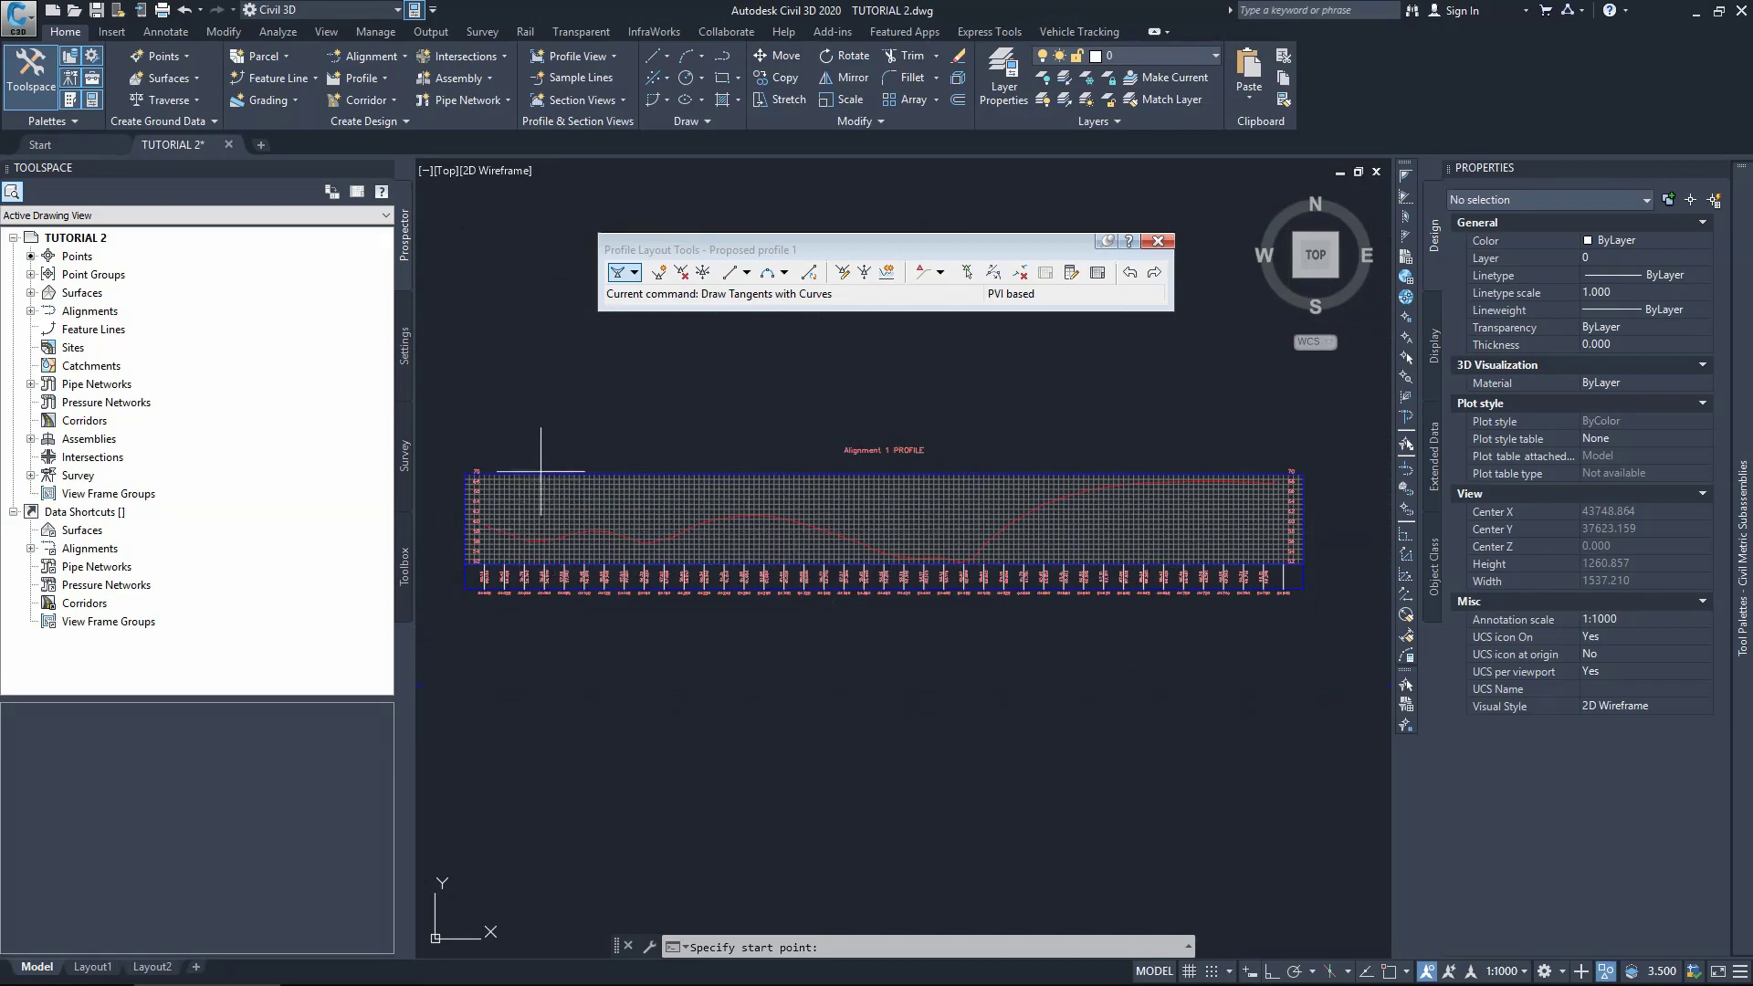
scroll(483, 515, "up", 8)
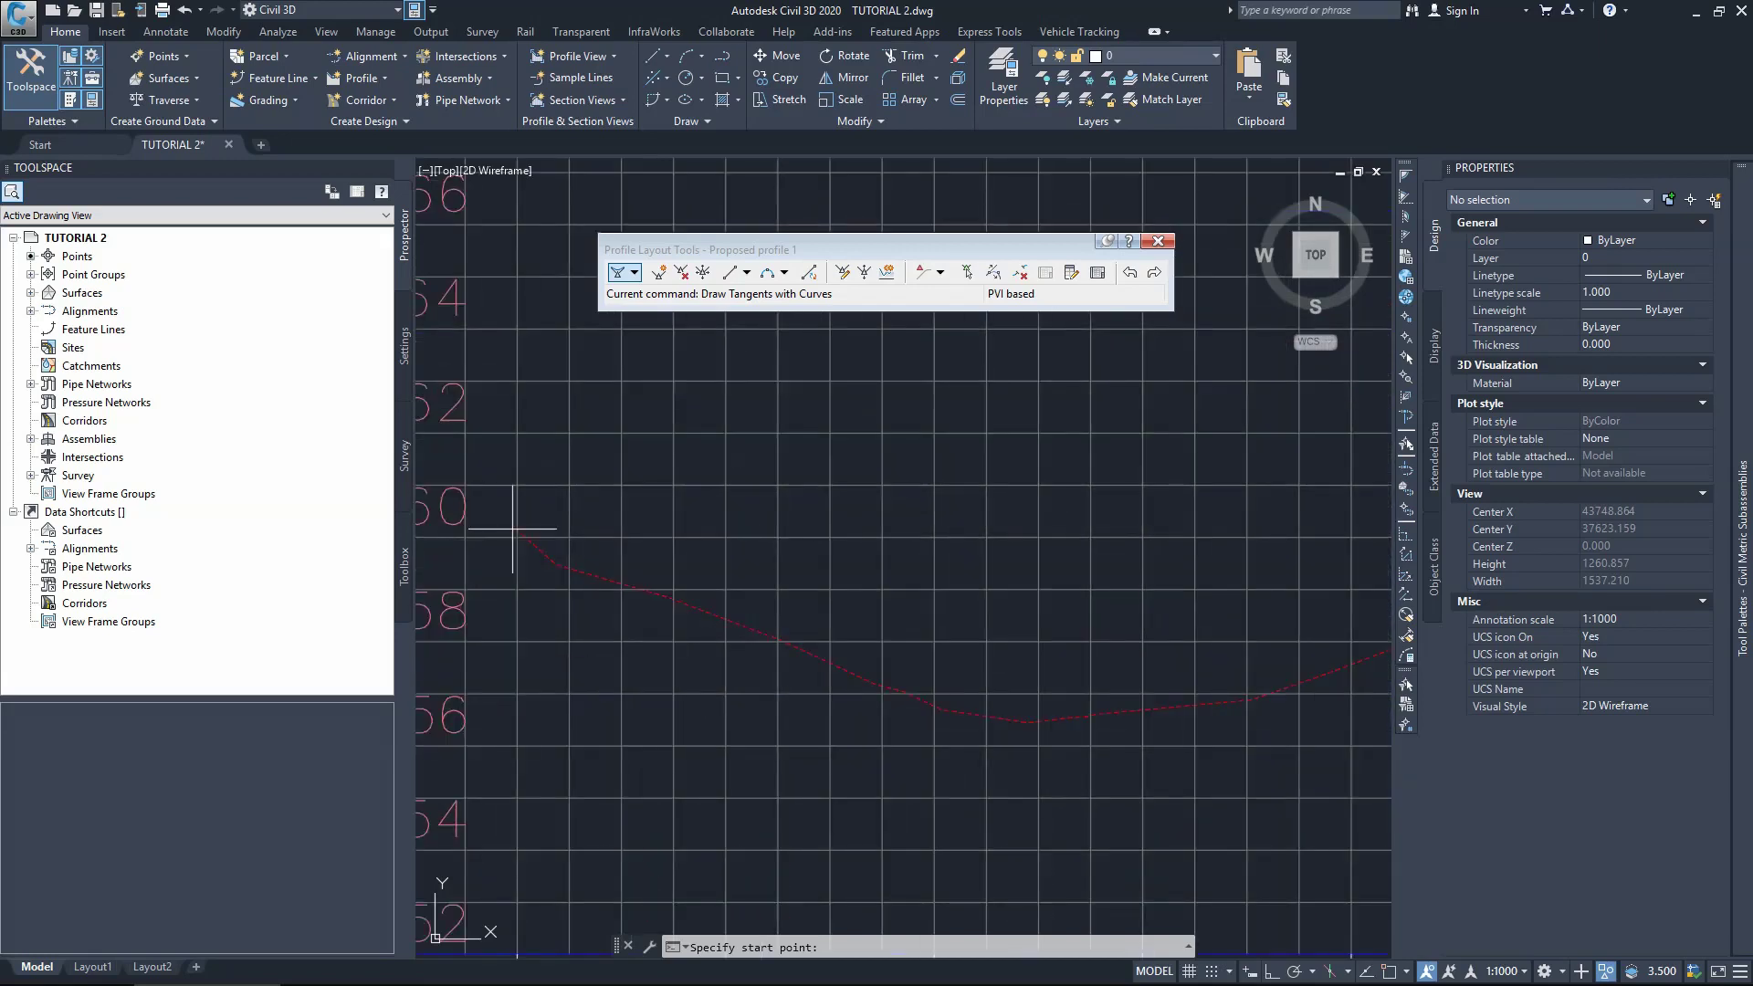
right_click(531, 528, "shift")
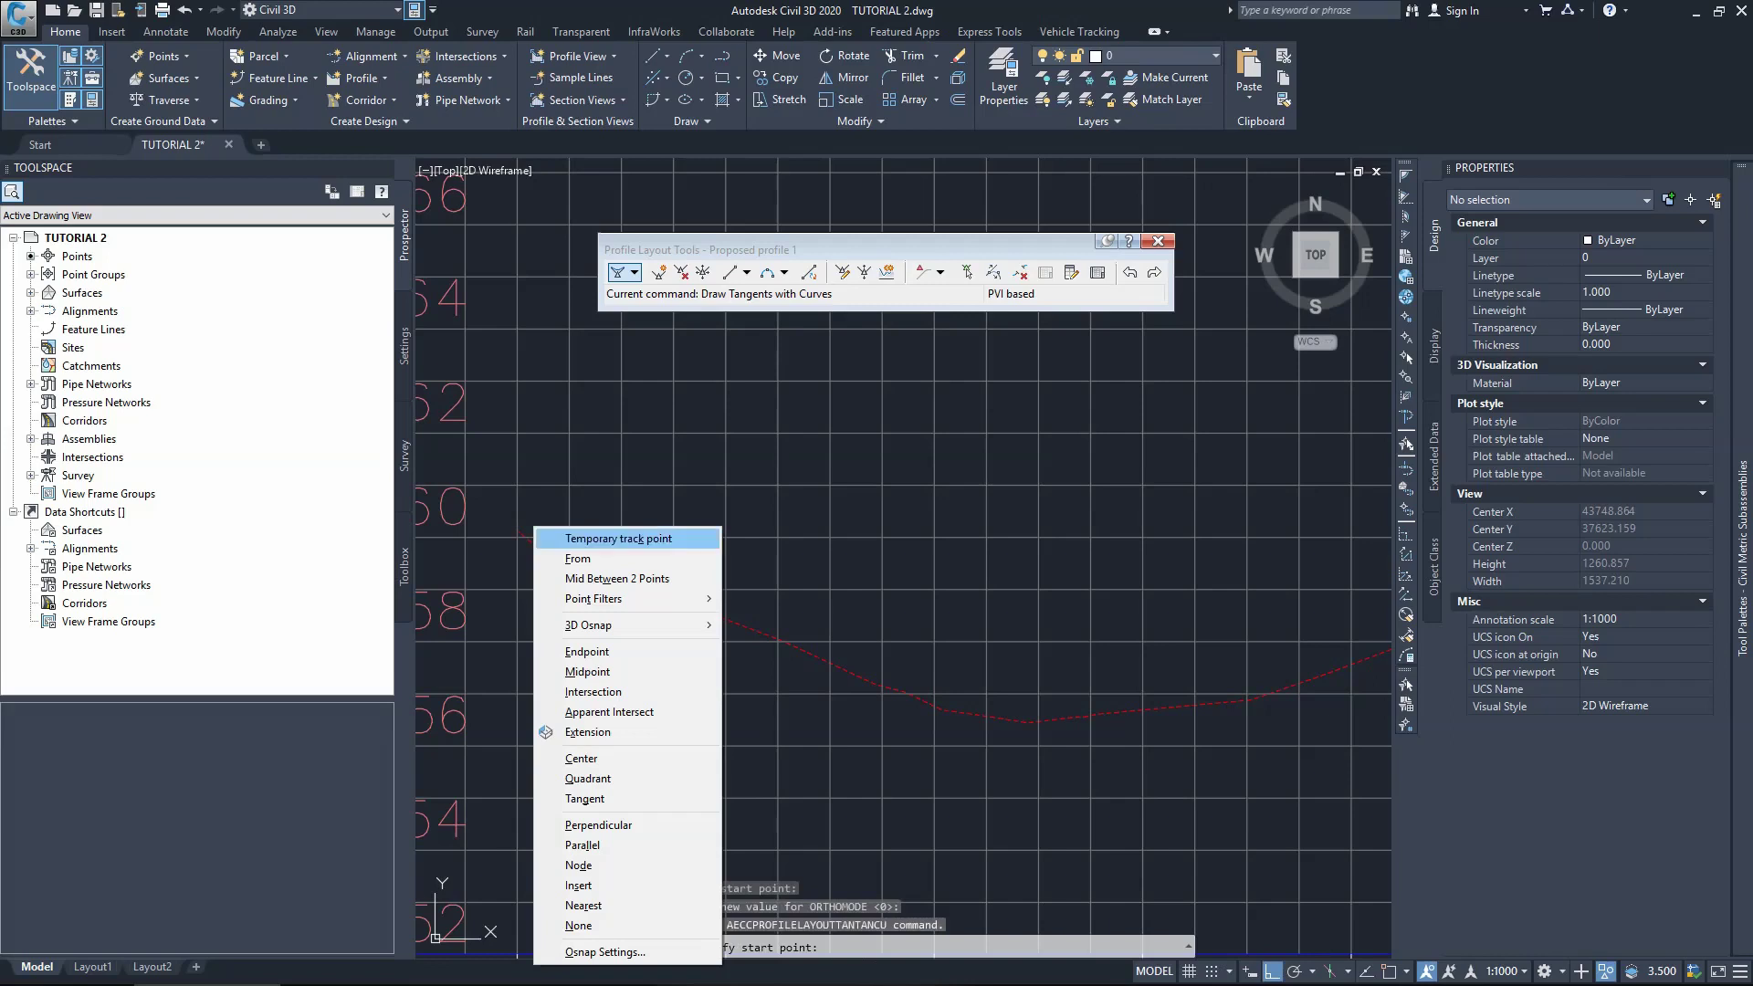
left_click(587, 651)
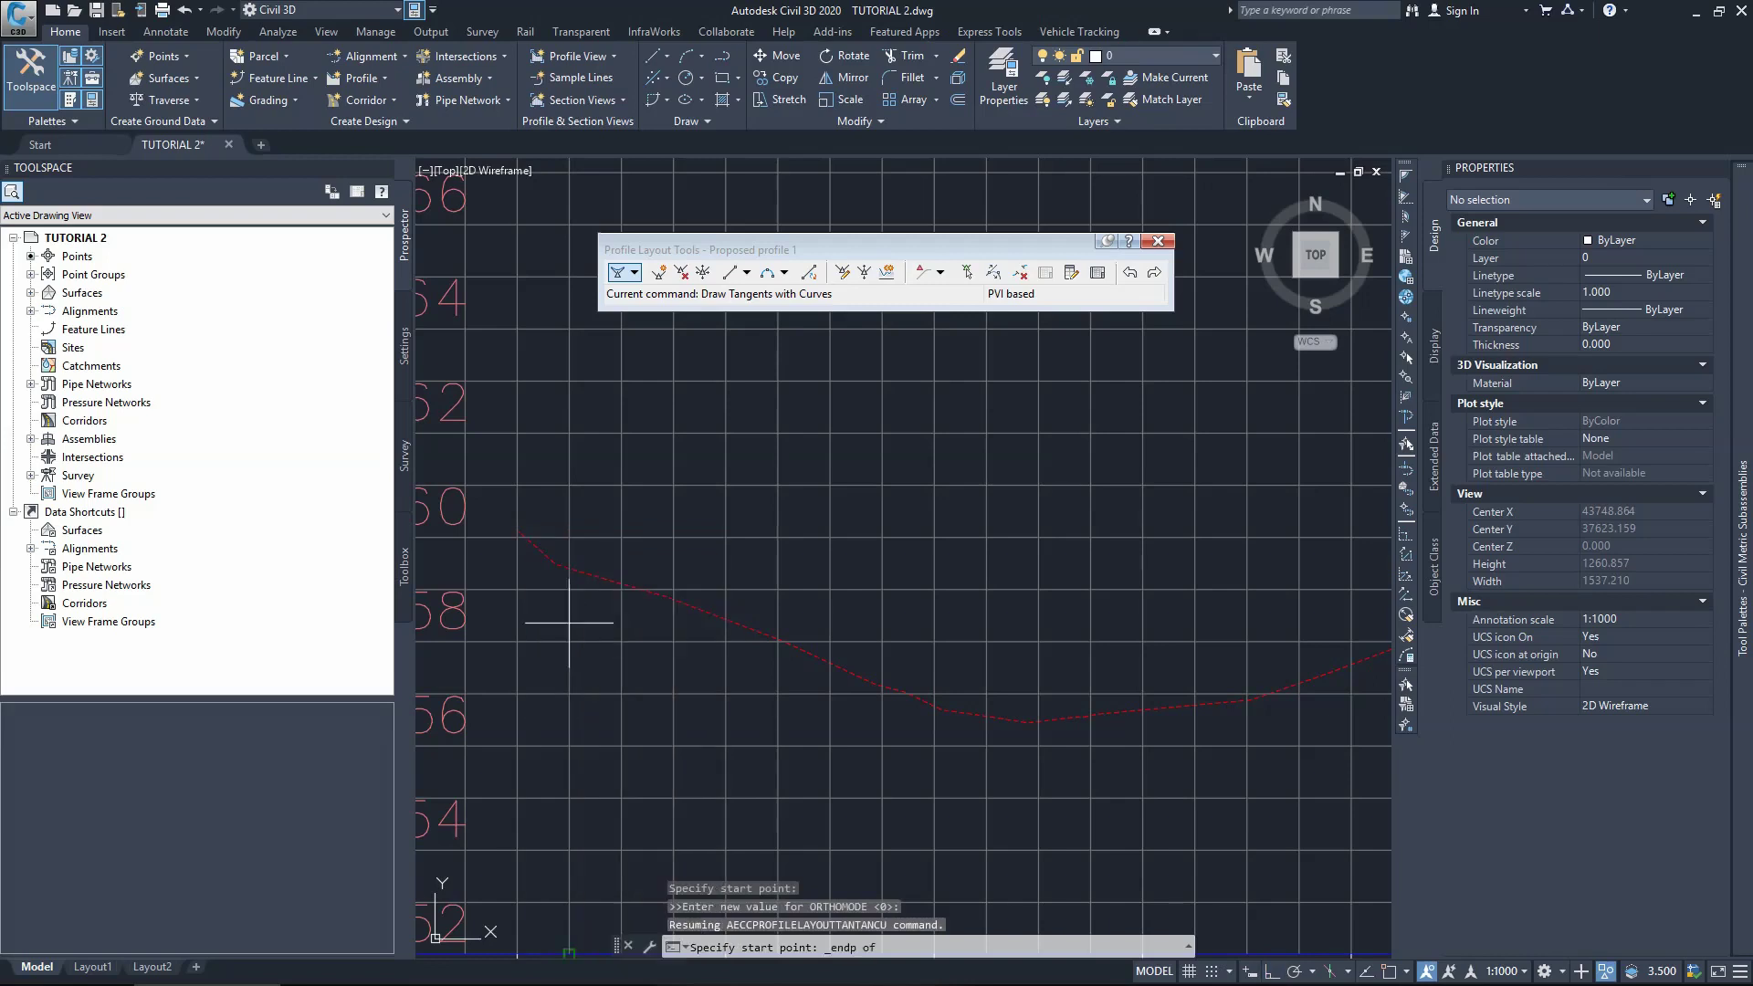
left_click(517, 529)
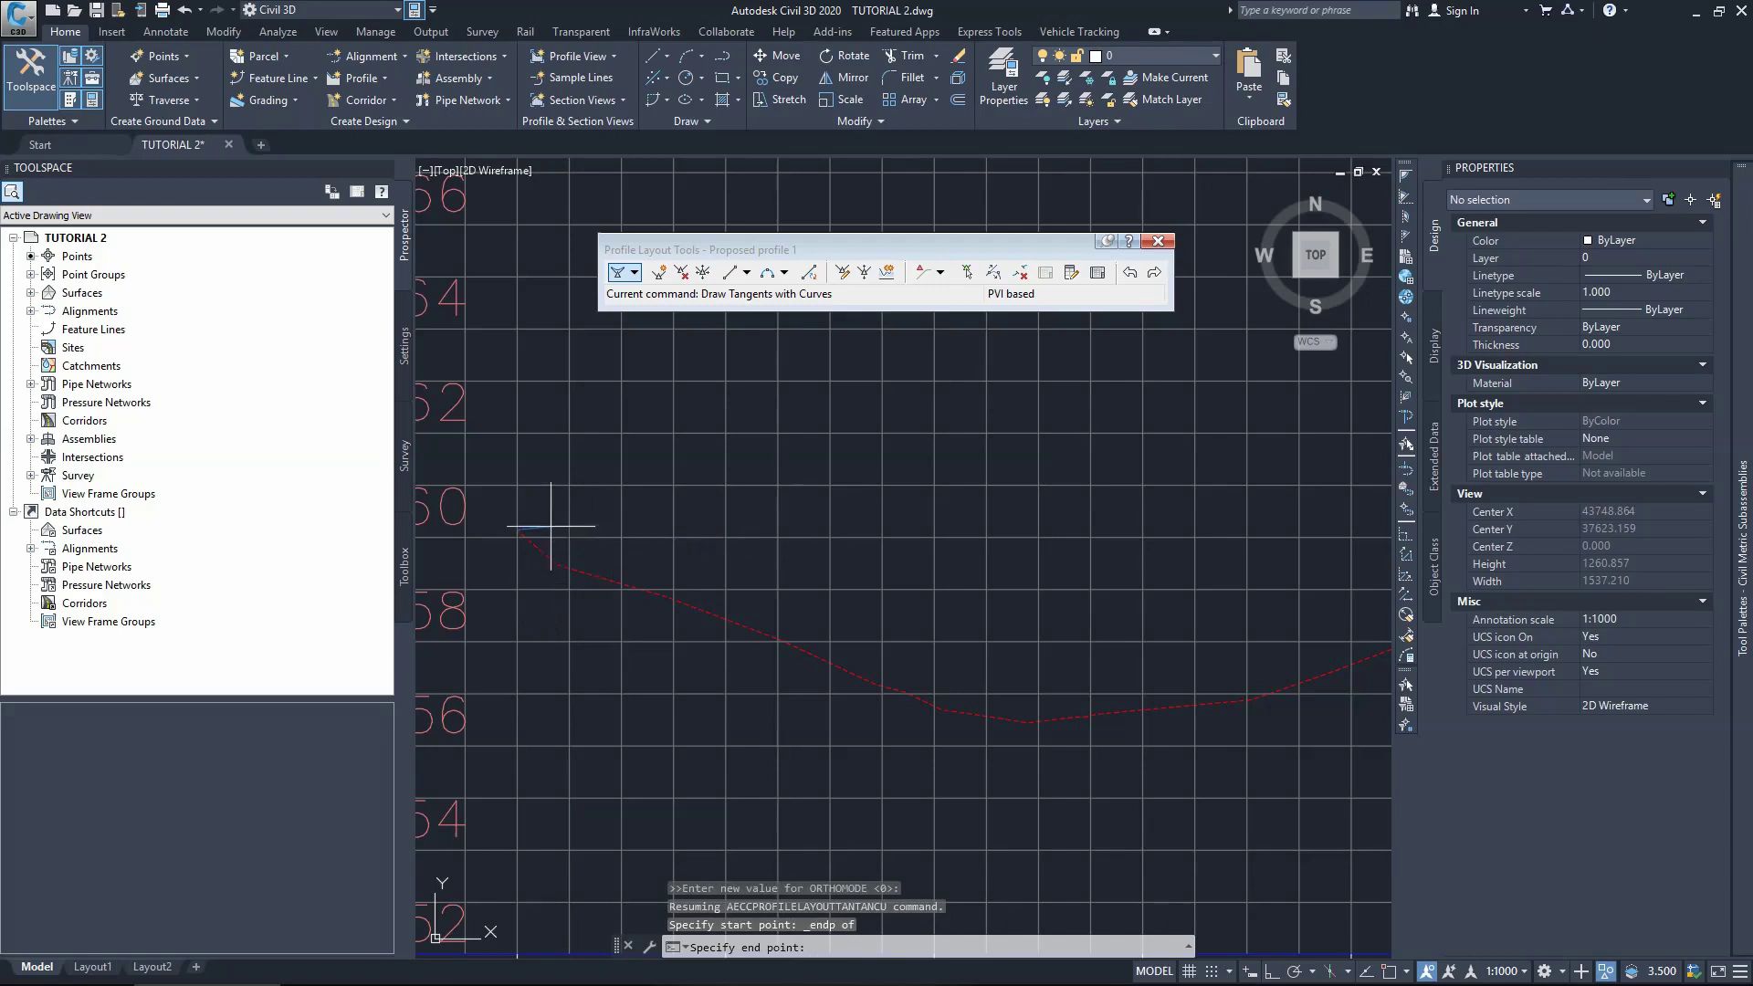
scroll(579, 501, "down", 4)
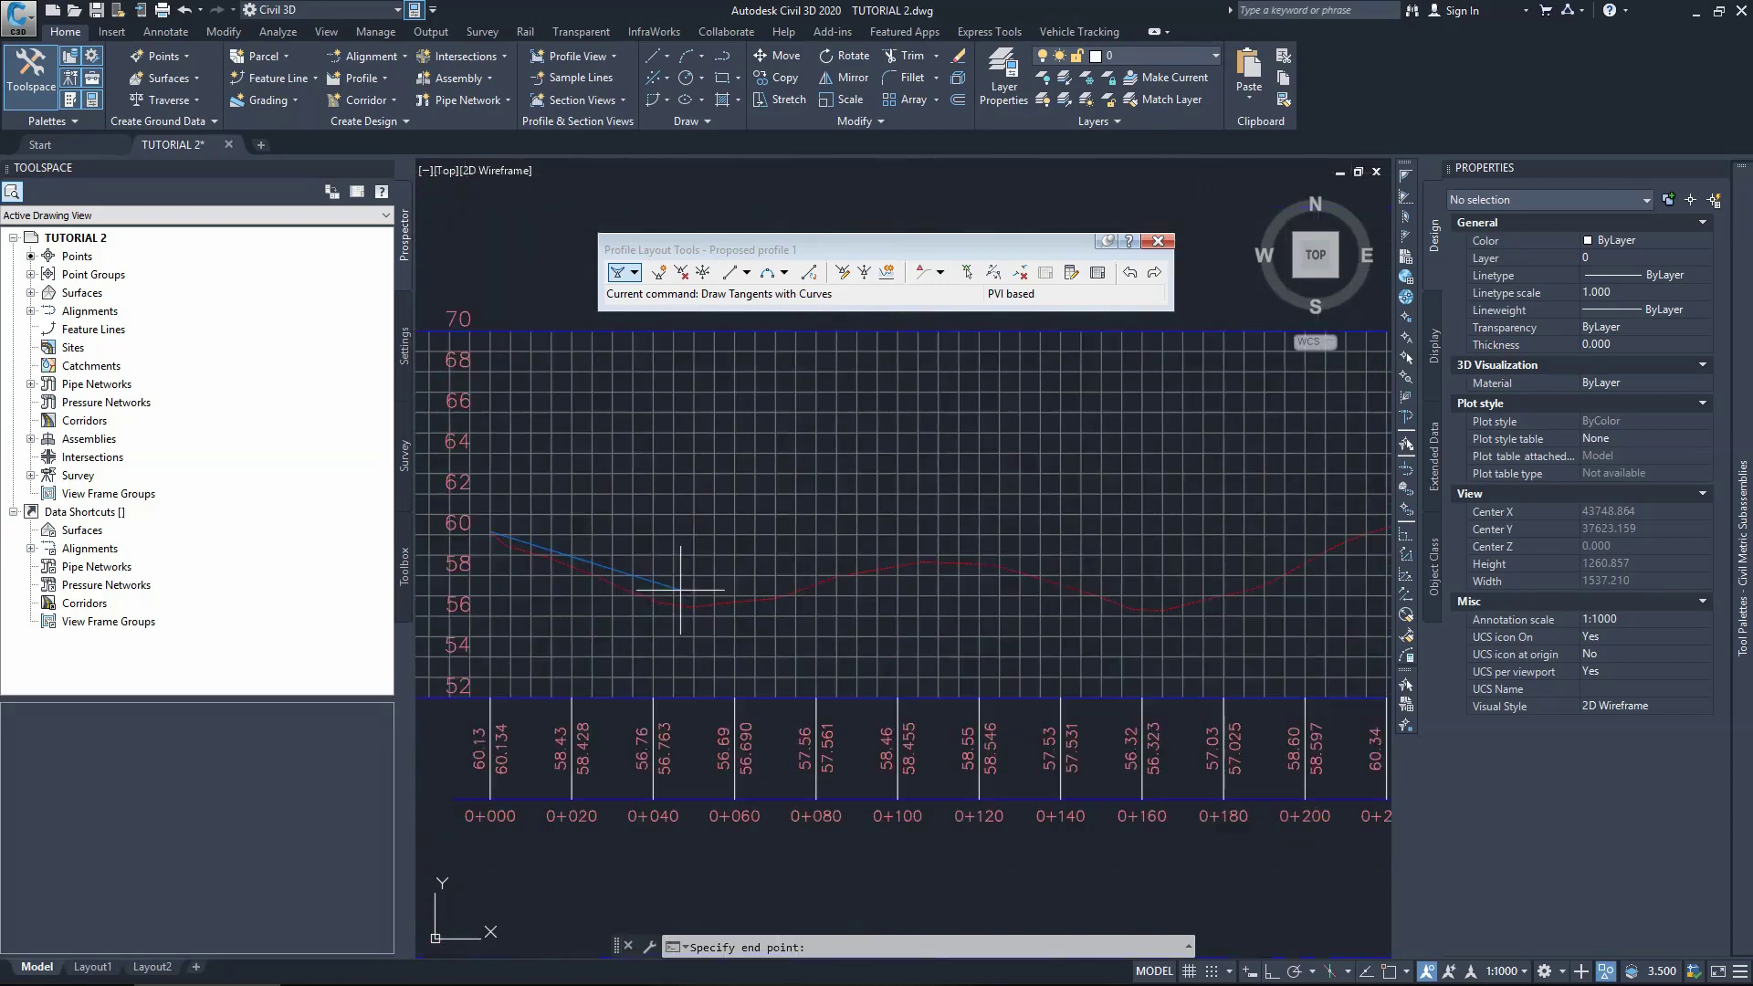
scroll(681, 591, "down", 6)
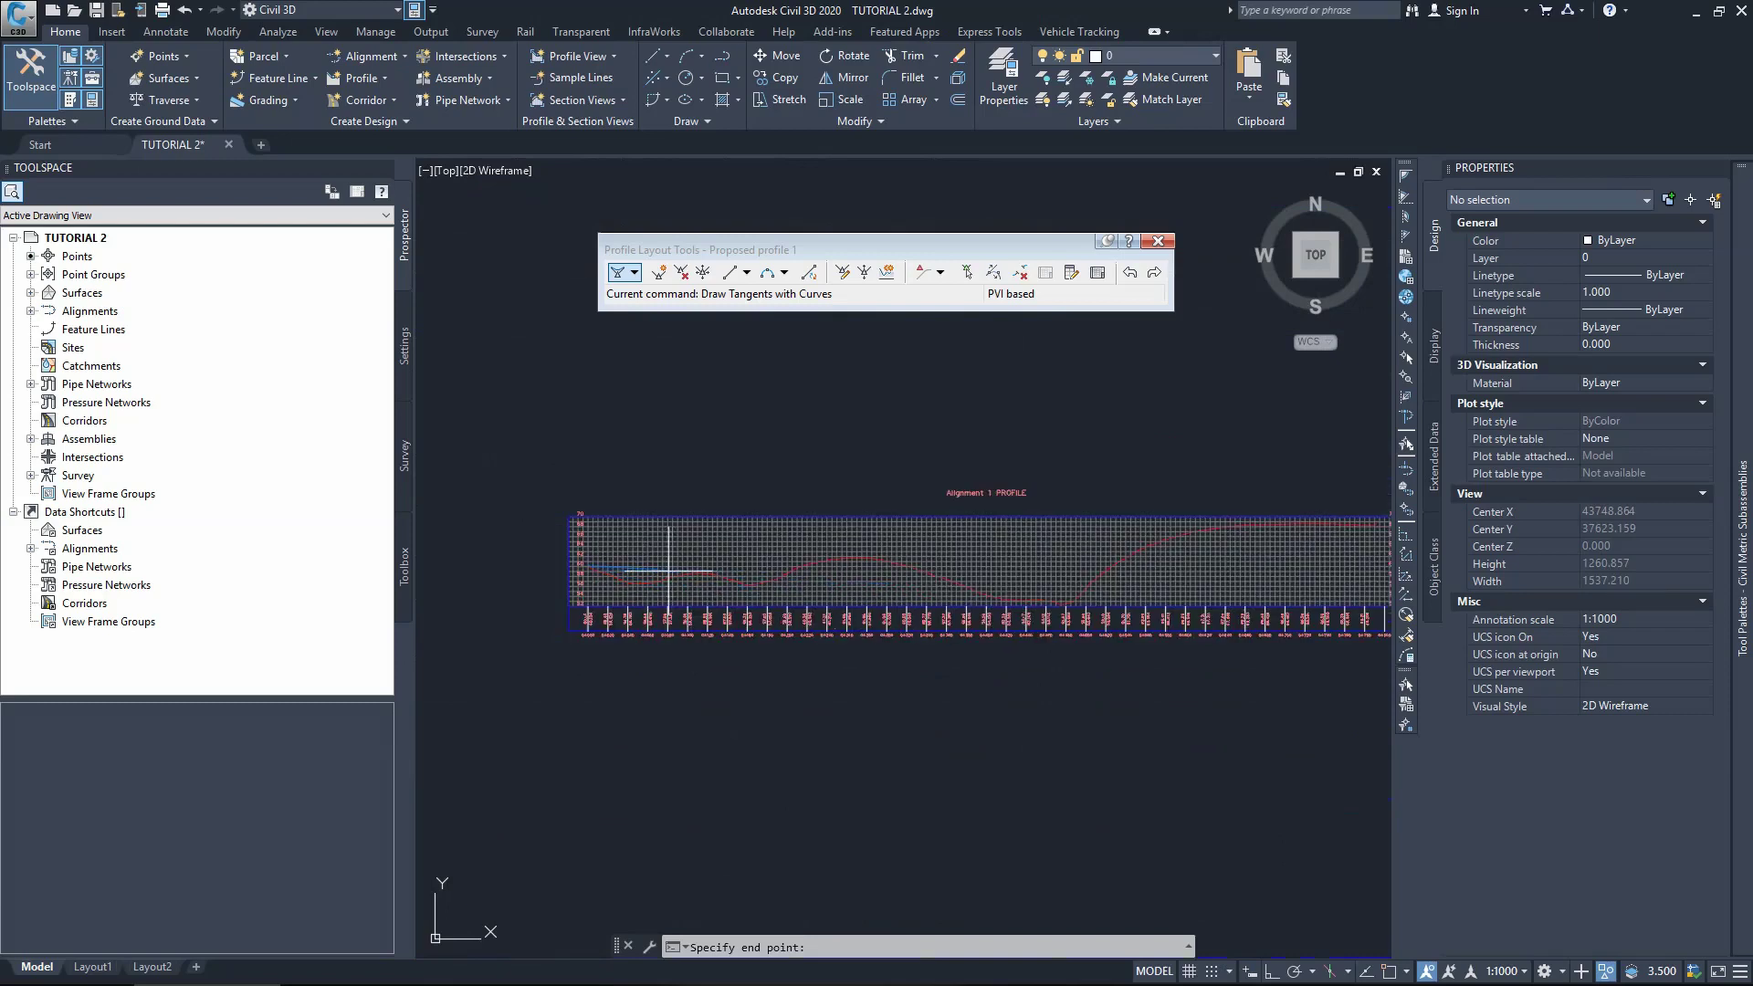
scroll(663, 577, "up", 2)
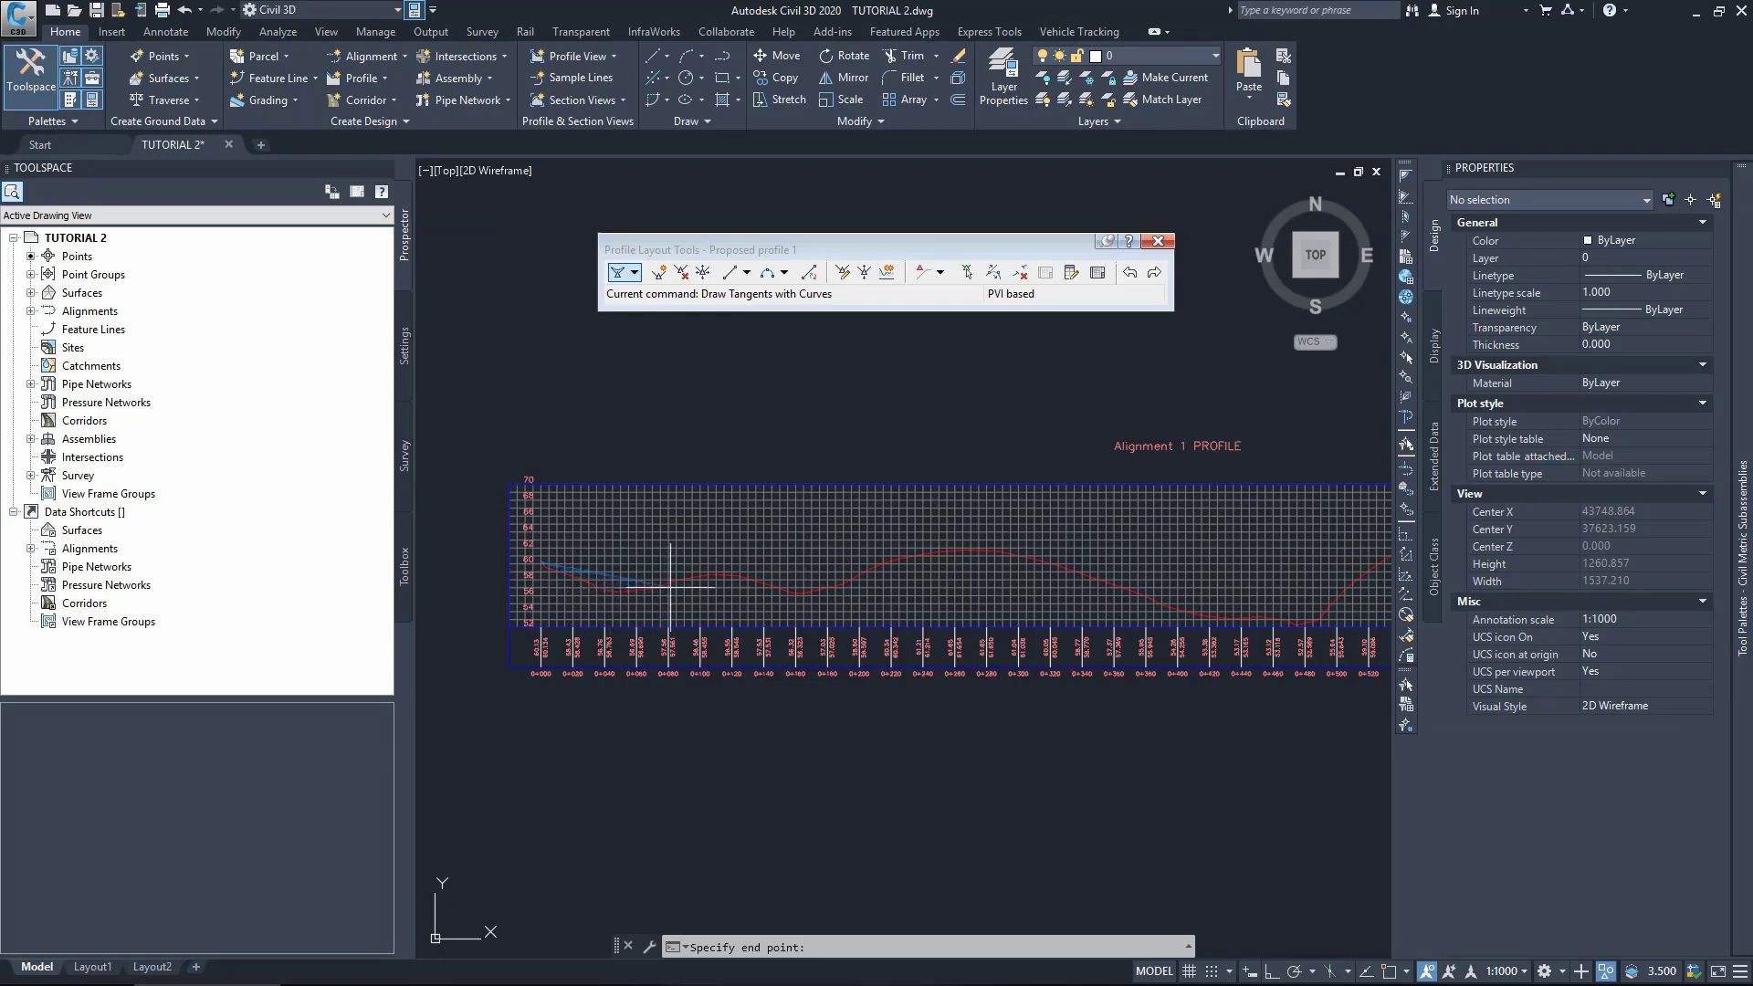
Step: Place the low PVI near station 0+475, where the next tangent begins climbing
scroll(599, 559, "down", 2)
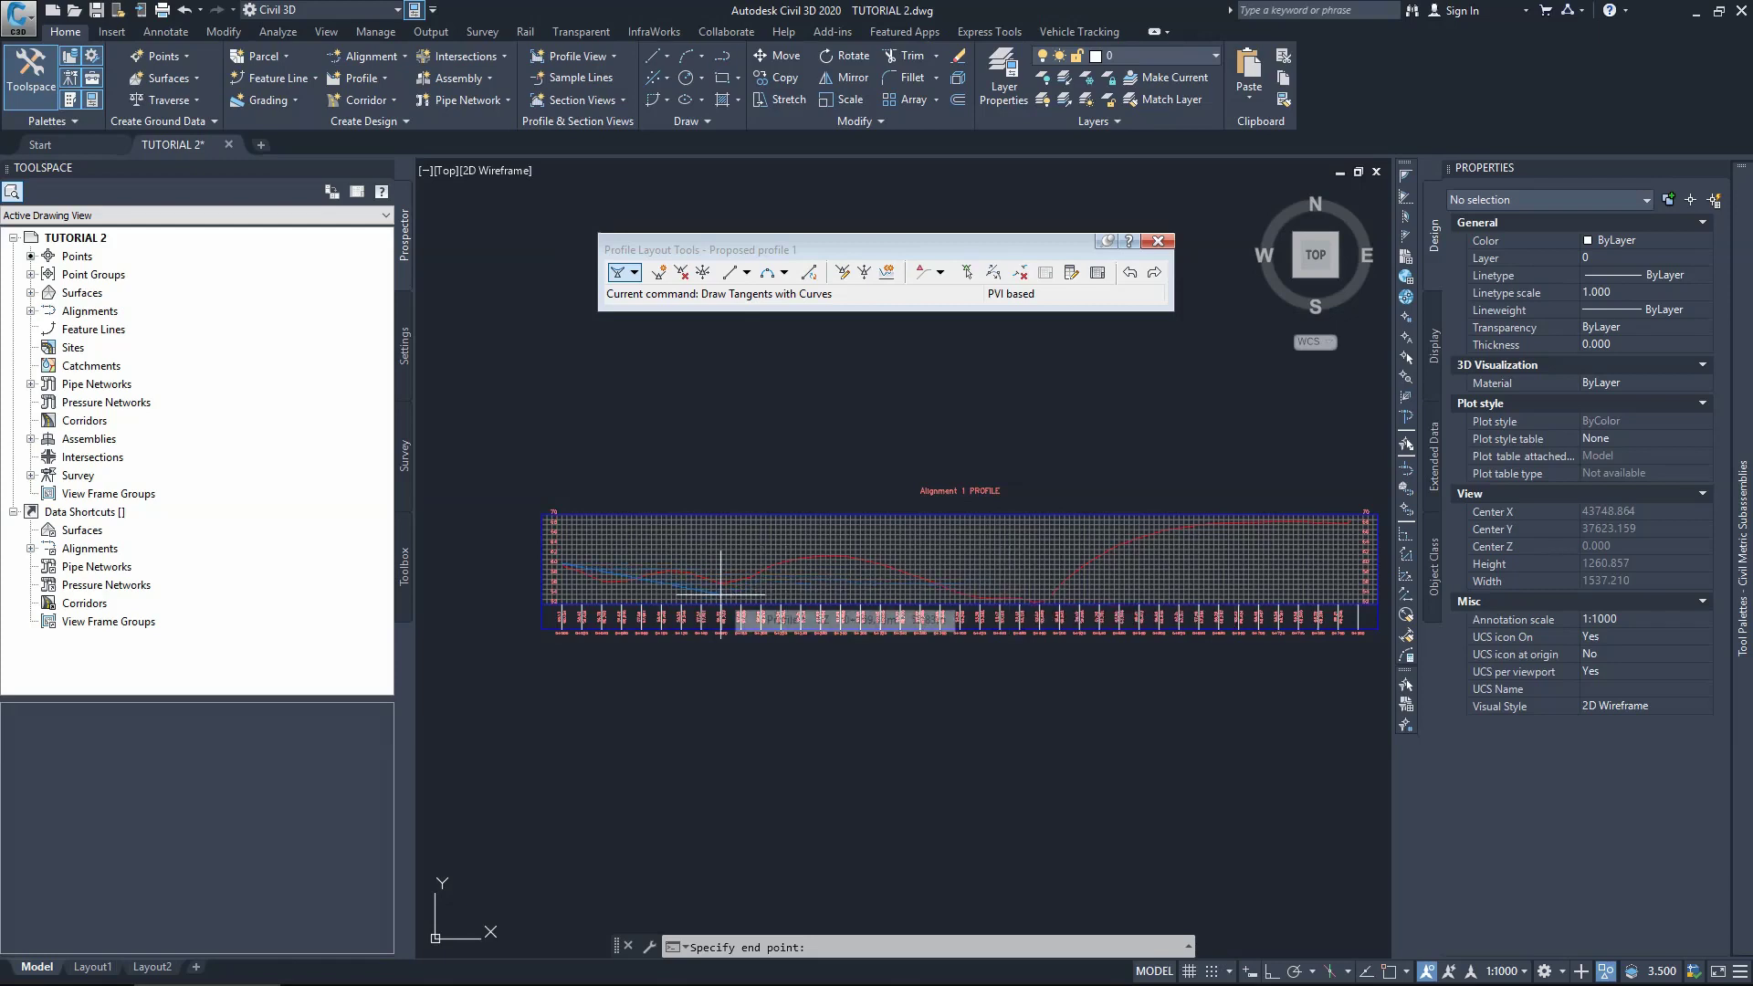
scroll(721, 594, "down", 2)
scroll(892, 586, "up", 2)
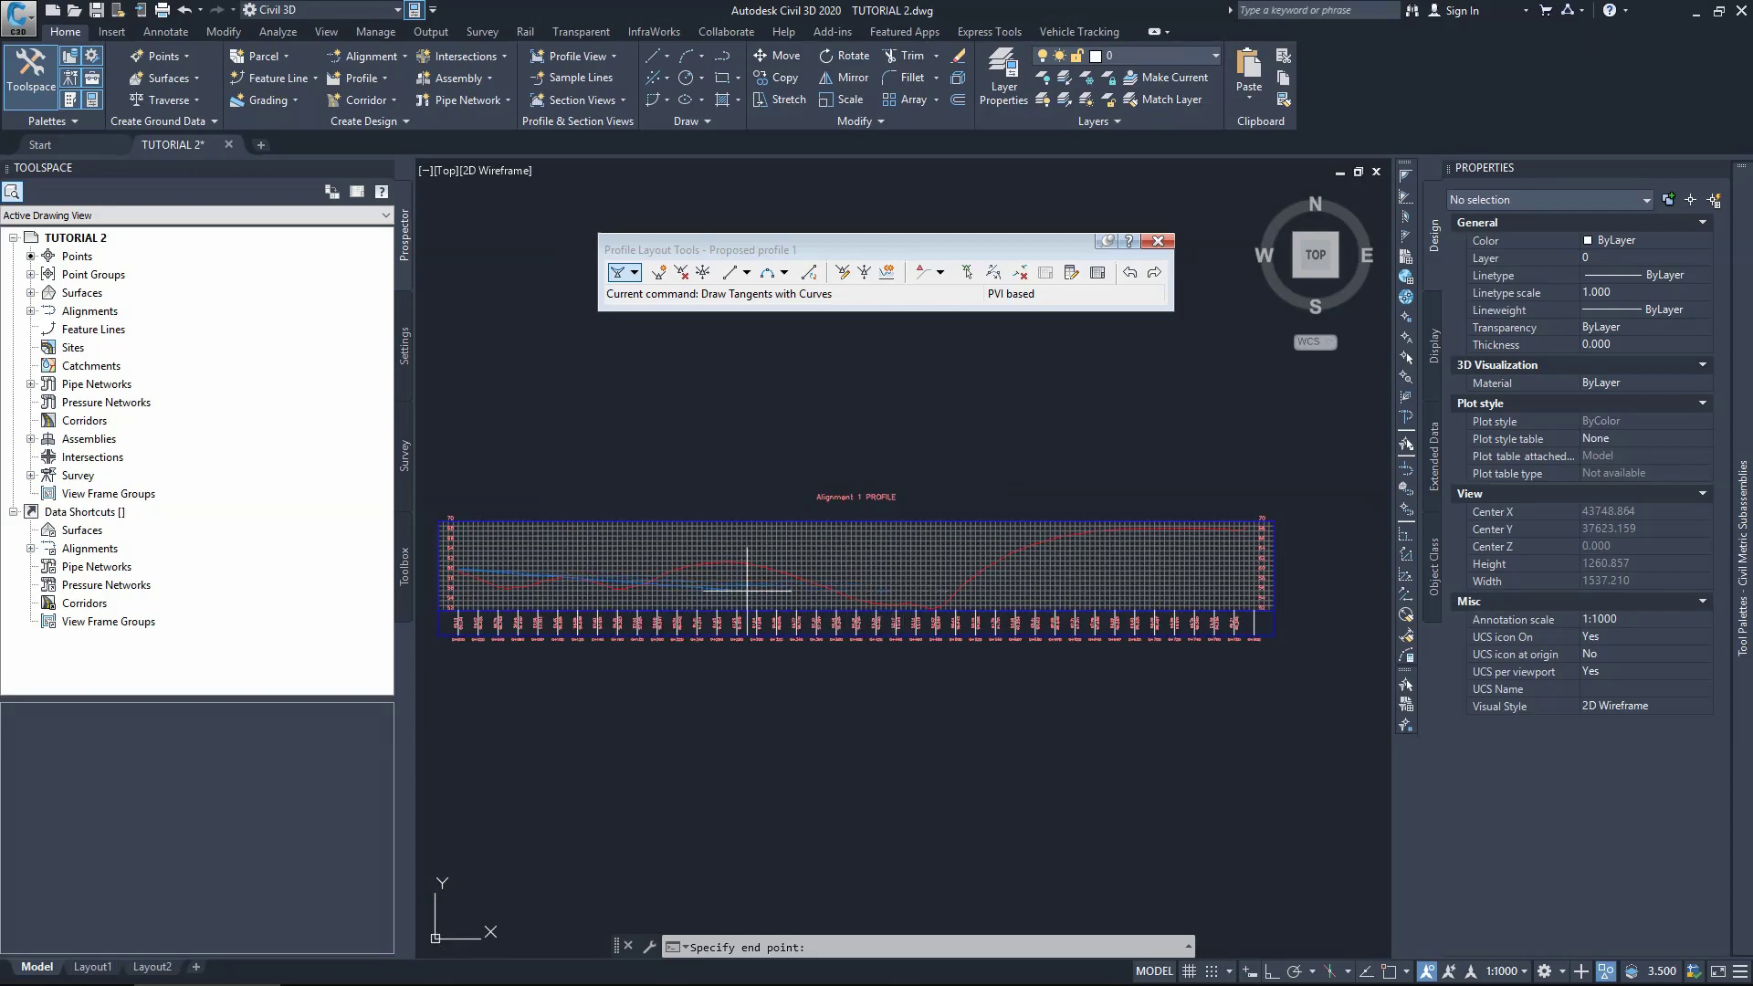
scroll(945, 593, "up", 8)
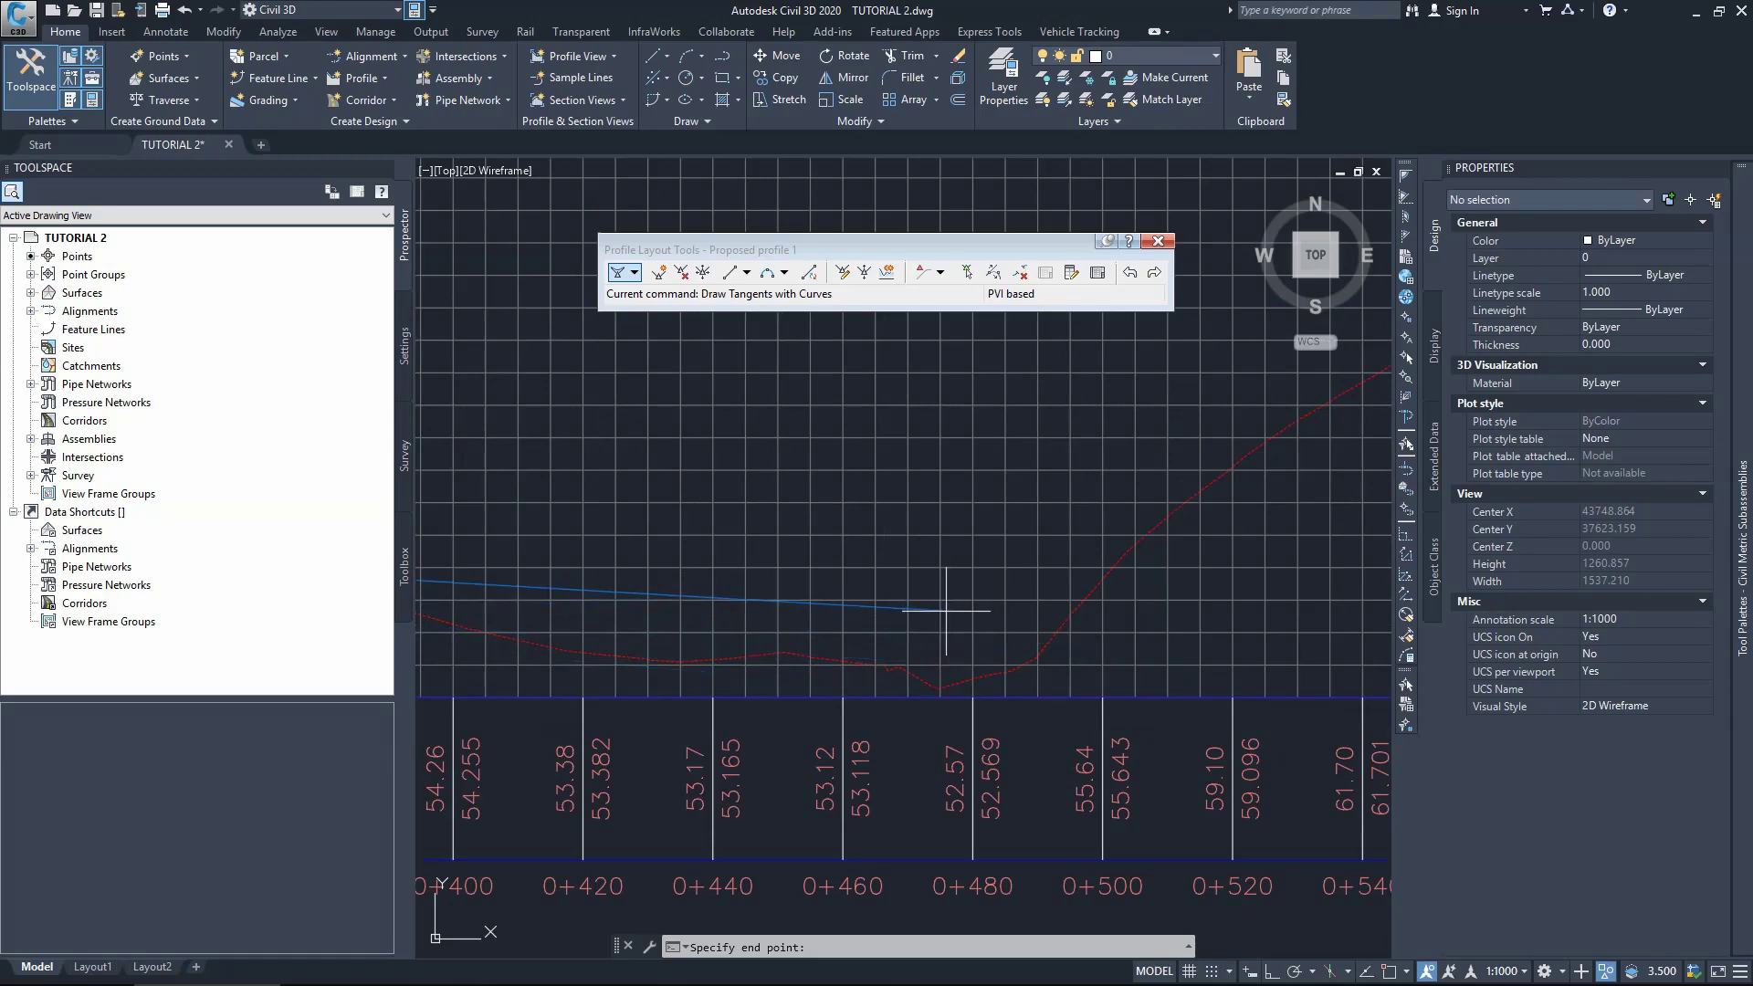
left_click(934, 610)
scroll(804, 621, "down", 4)
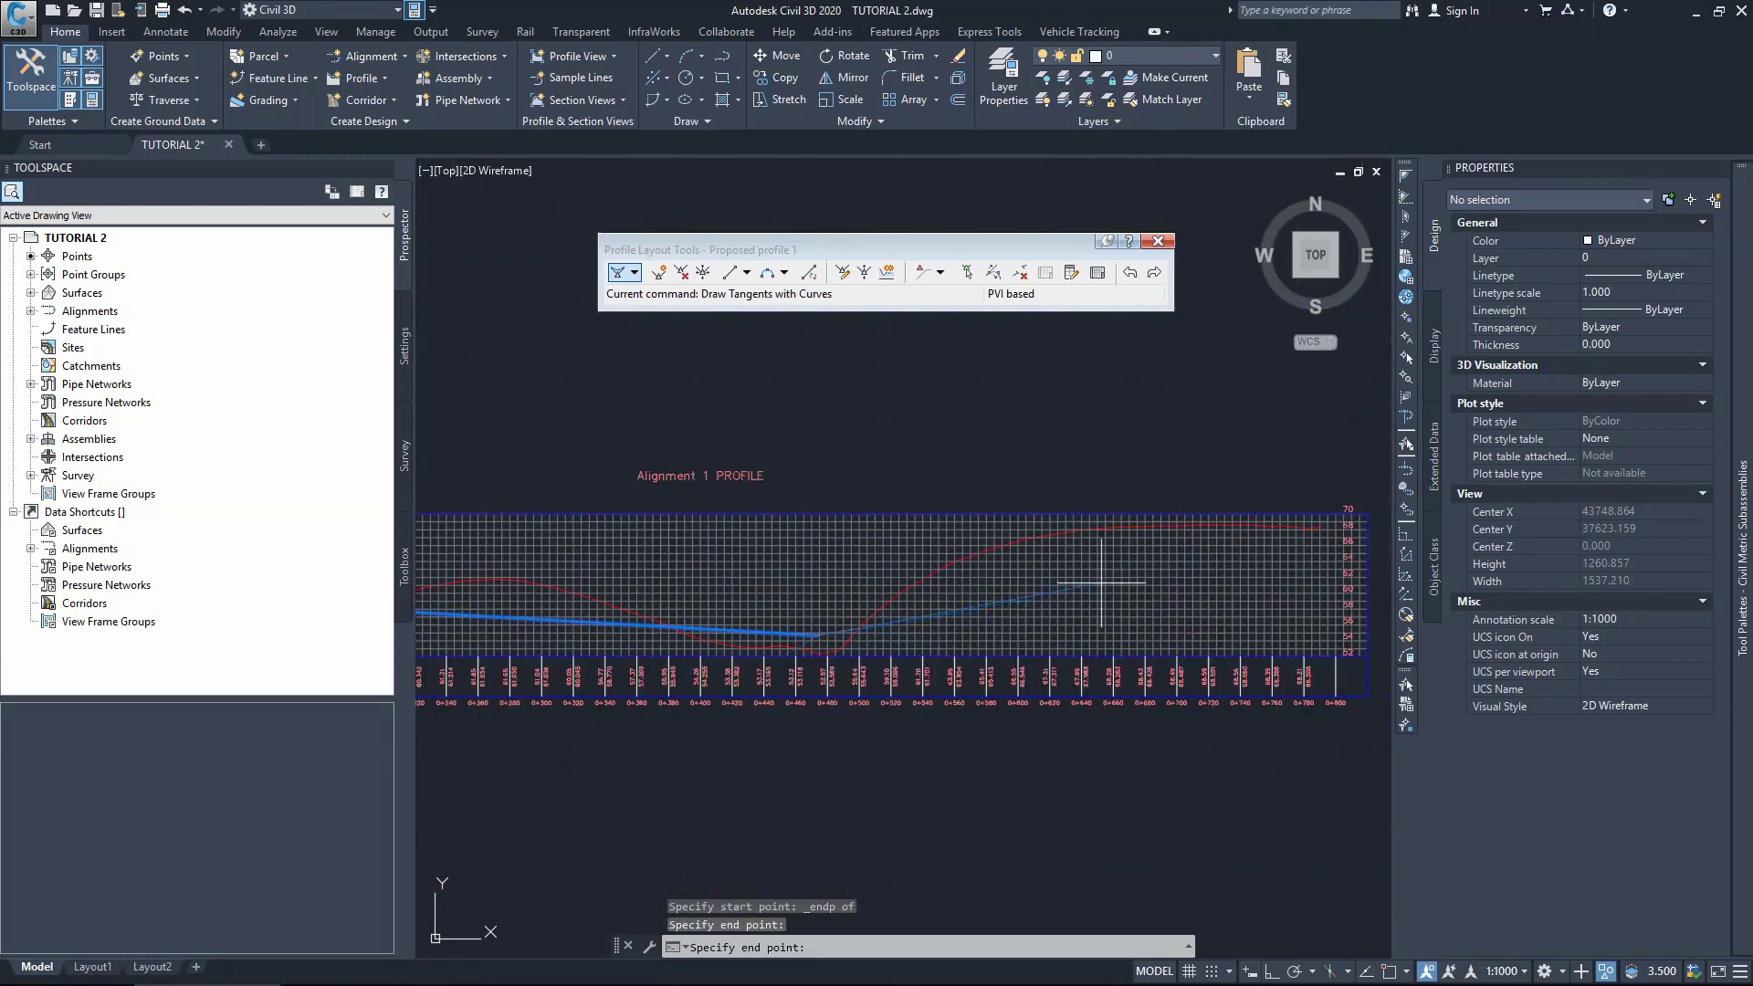
scroll(1333, 506, "up", 5)
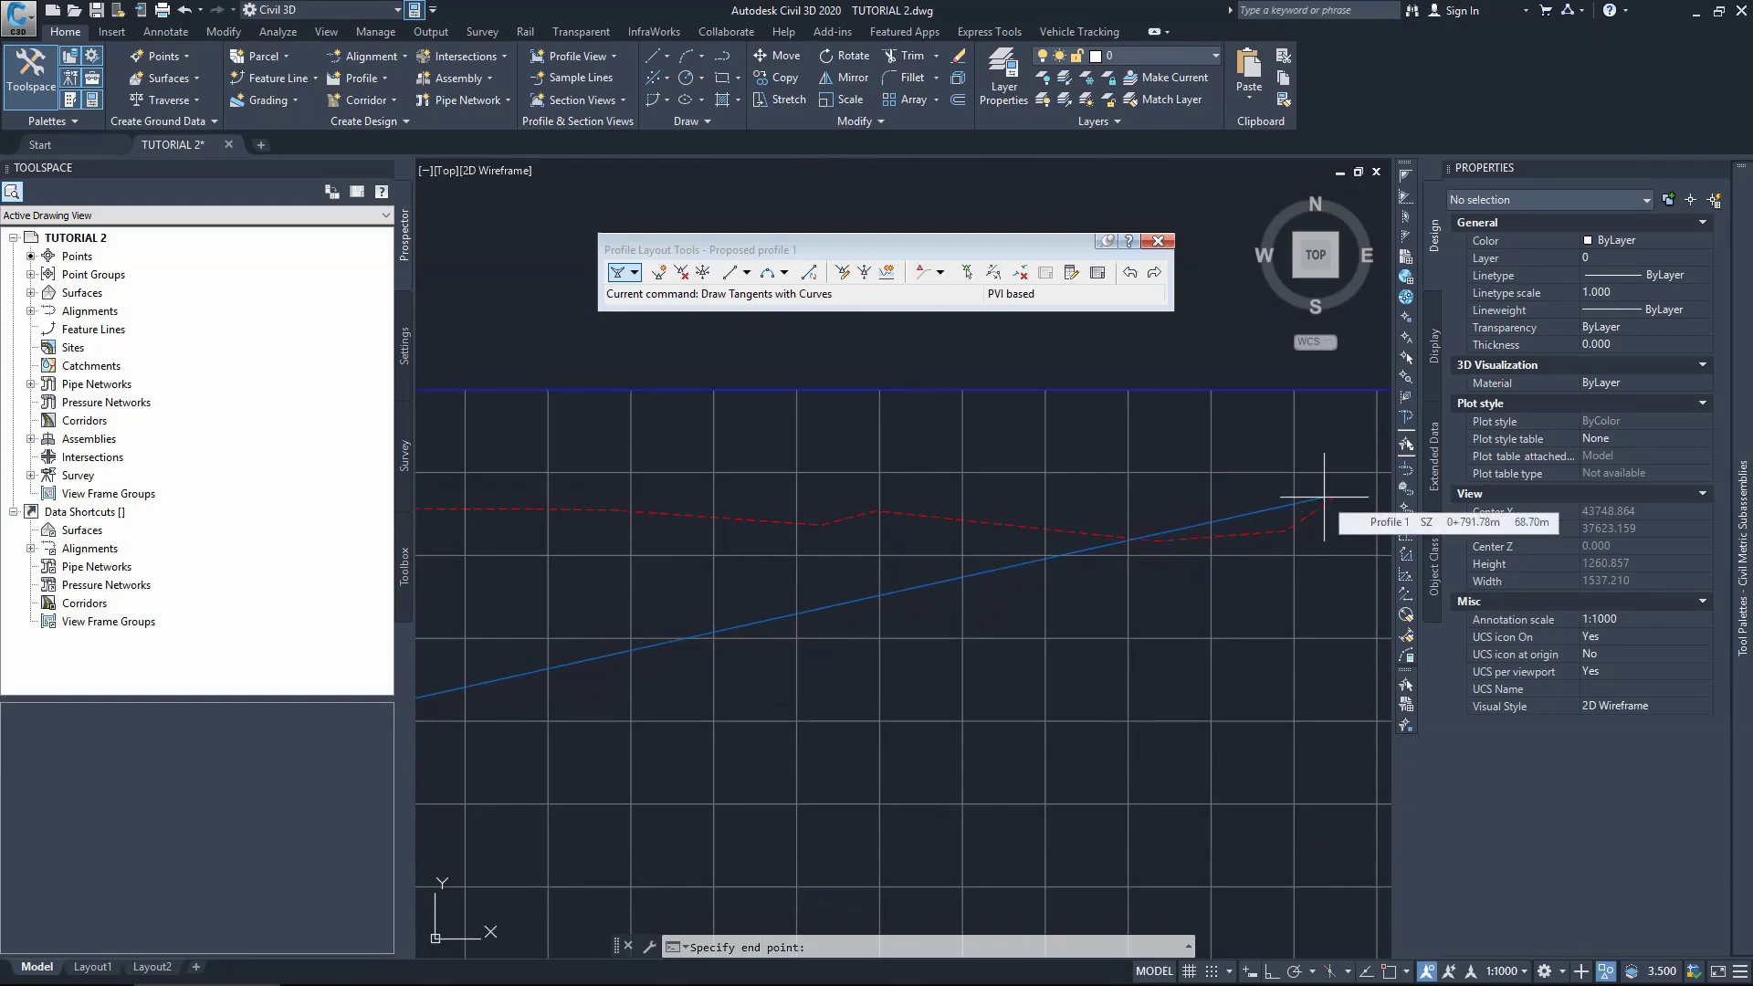
Step: Snap the last tangent to the ground line's right endpoint and finish the profile
right_click(1324, 498, "shift")
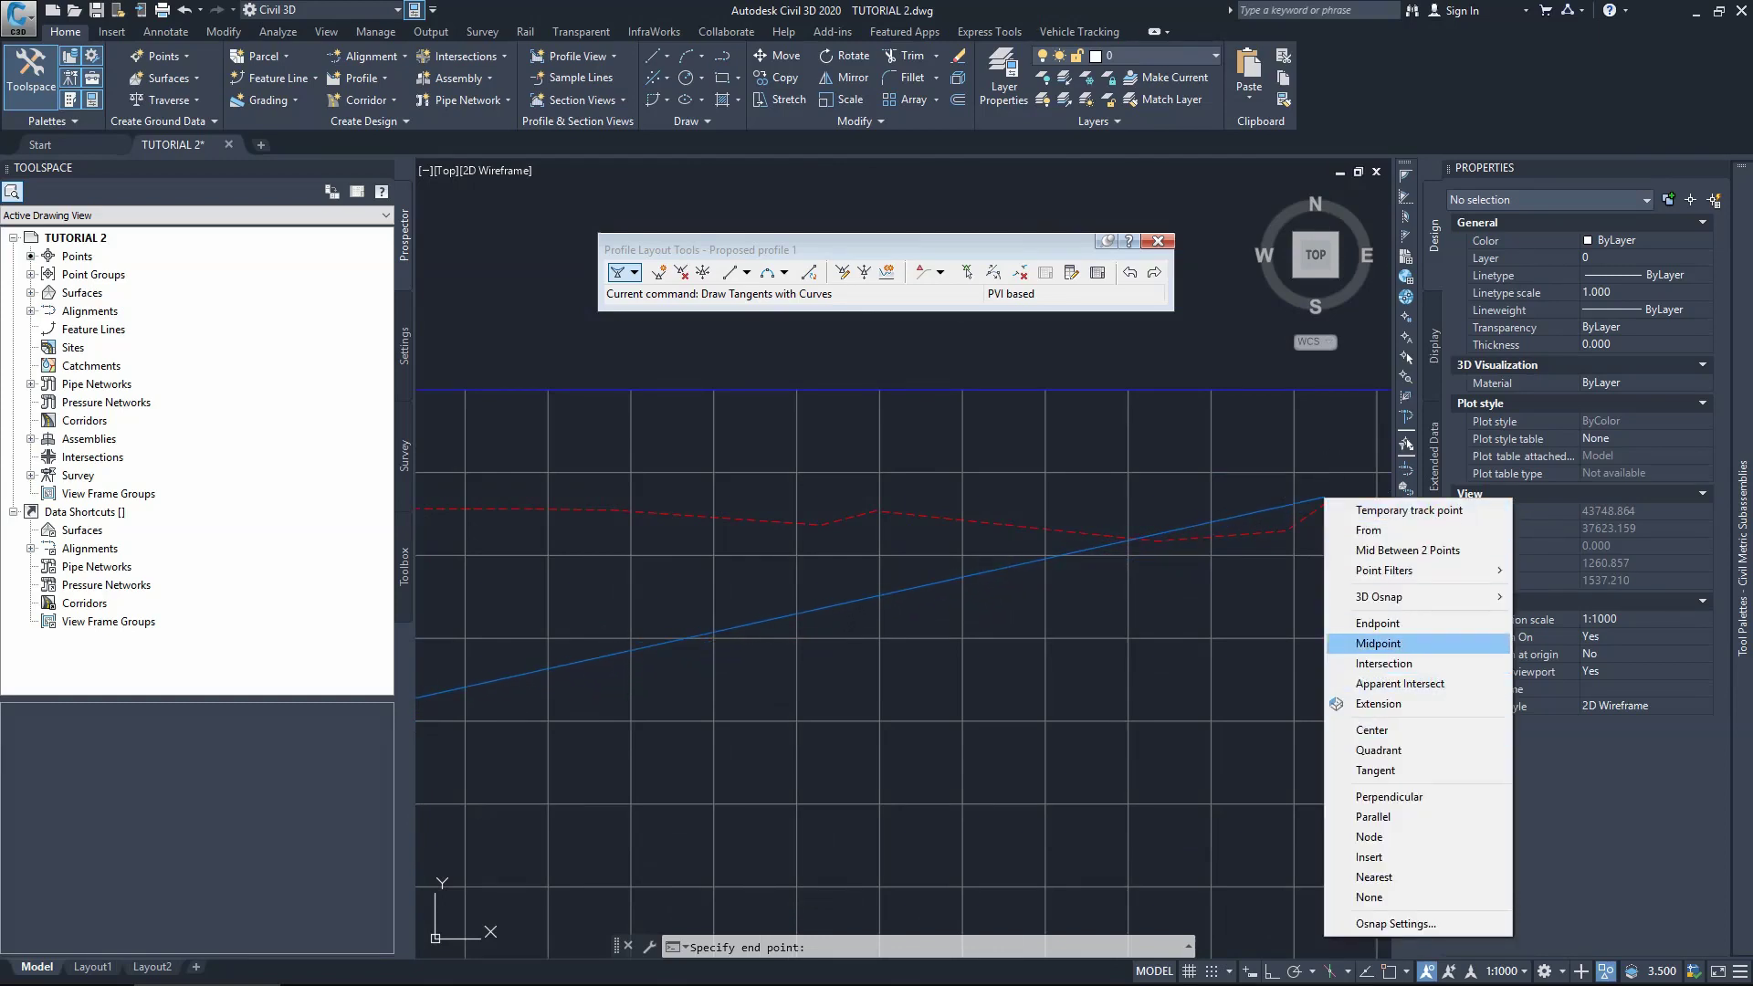
left_click(1379, 623)
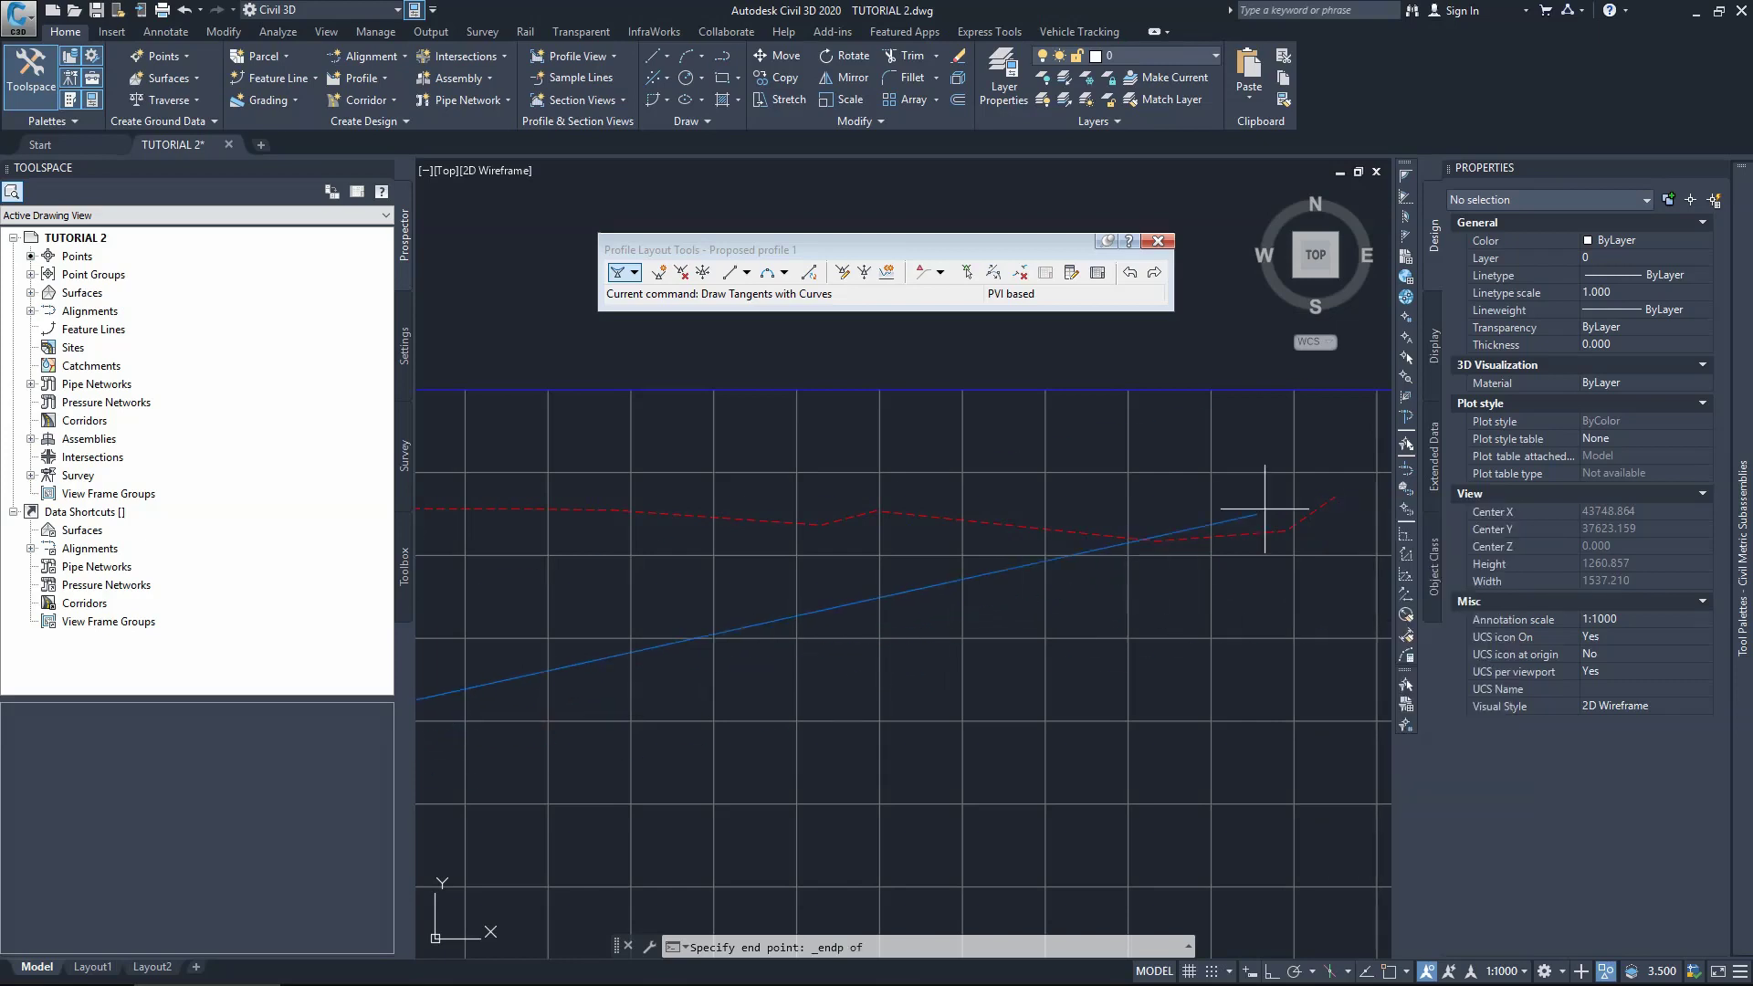
left_click(1335, 498)
scroll(1050, 534, "down", 3)
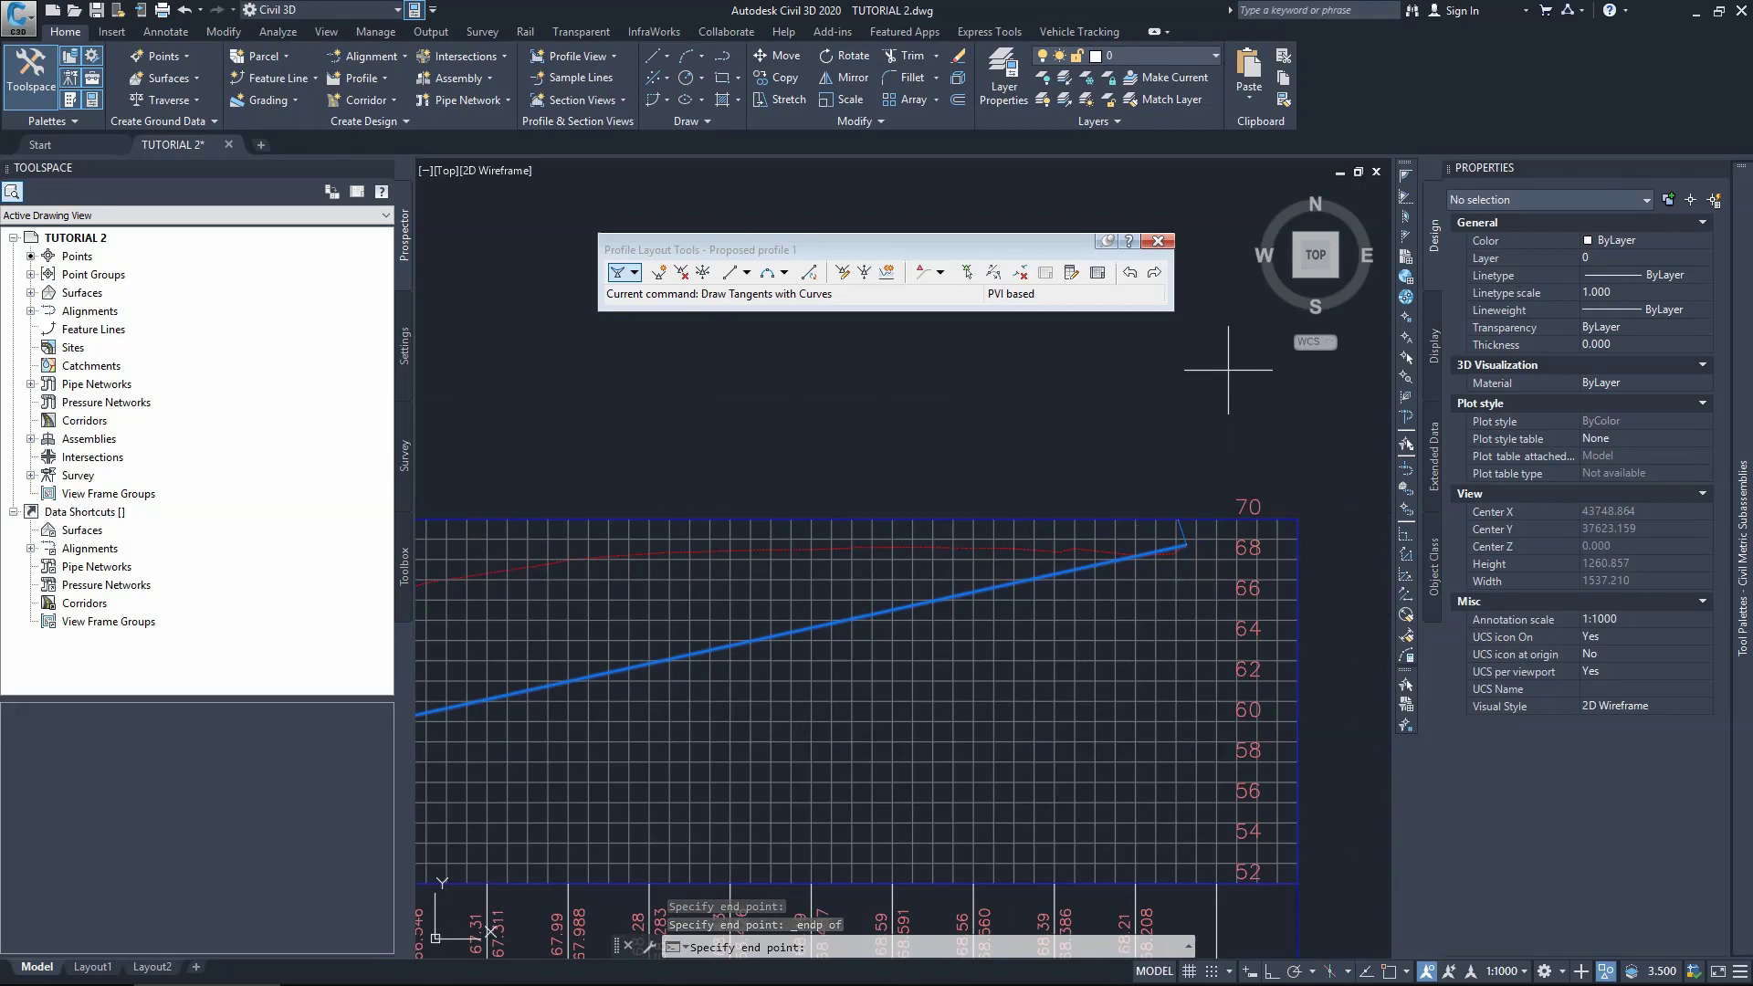
key("Return")
scroll(1048, 650, "down", 2)
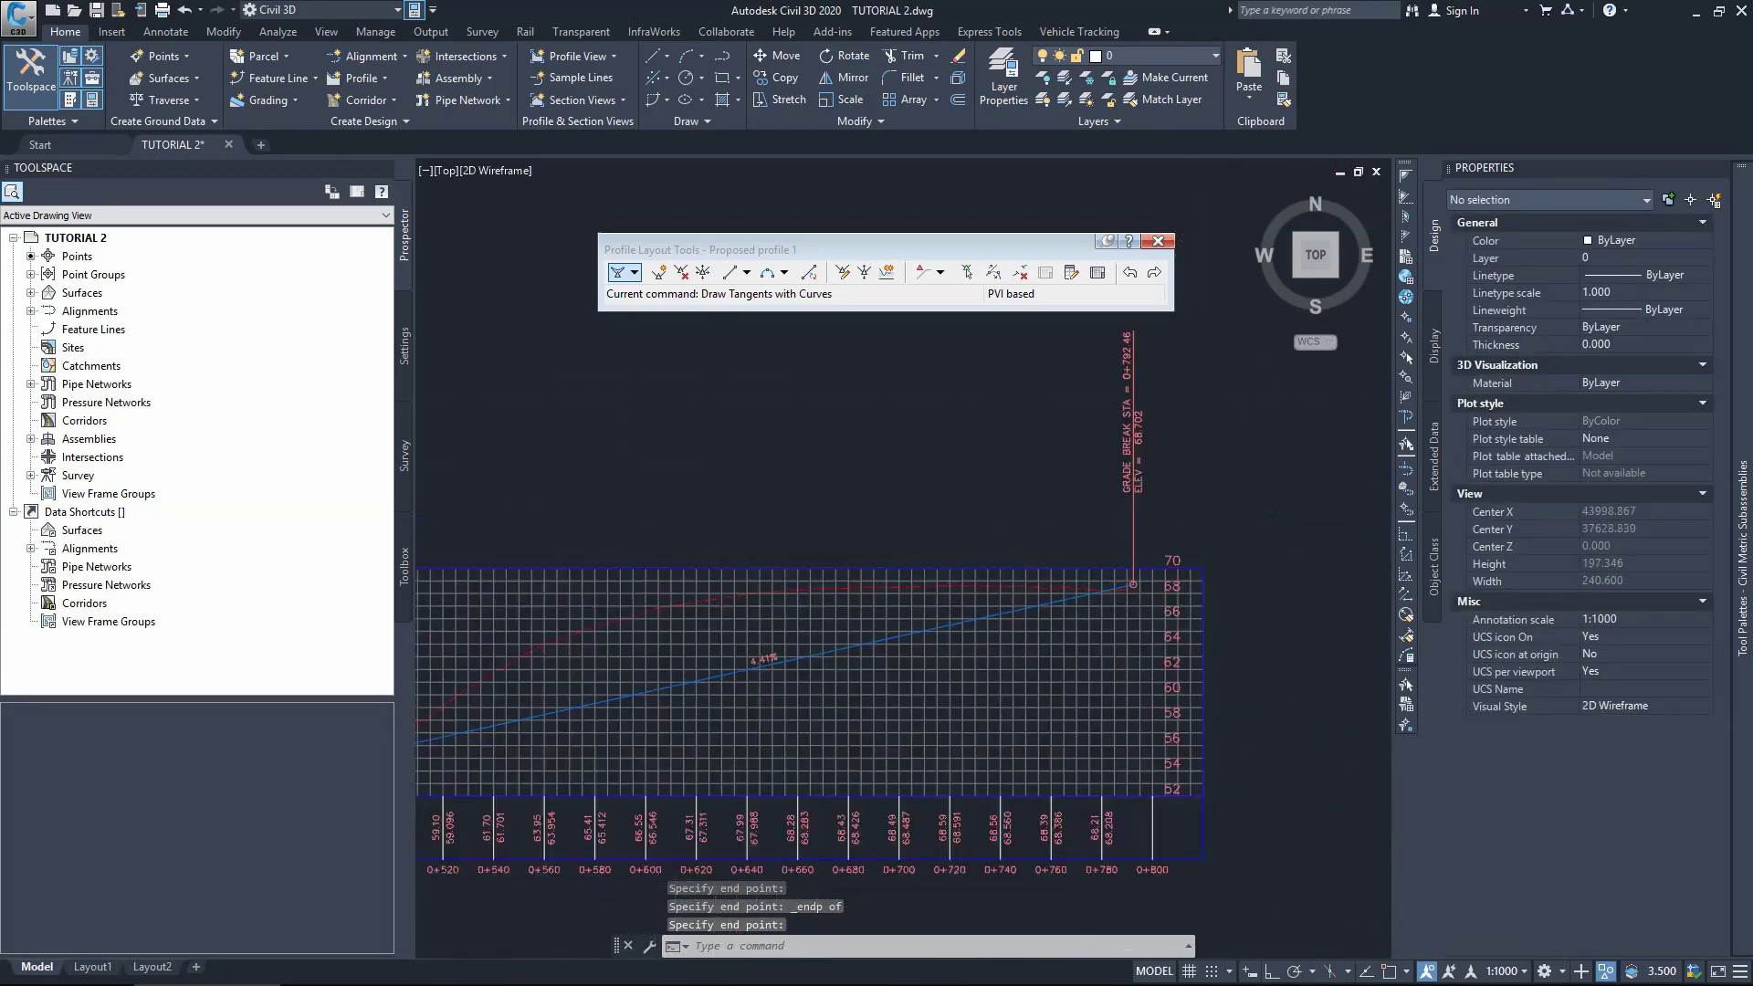
scroll(643, 671, "down", 8)
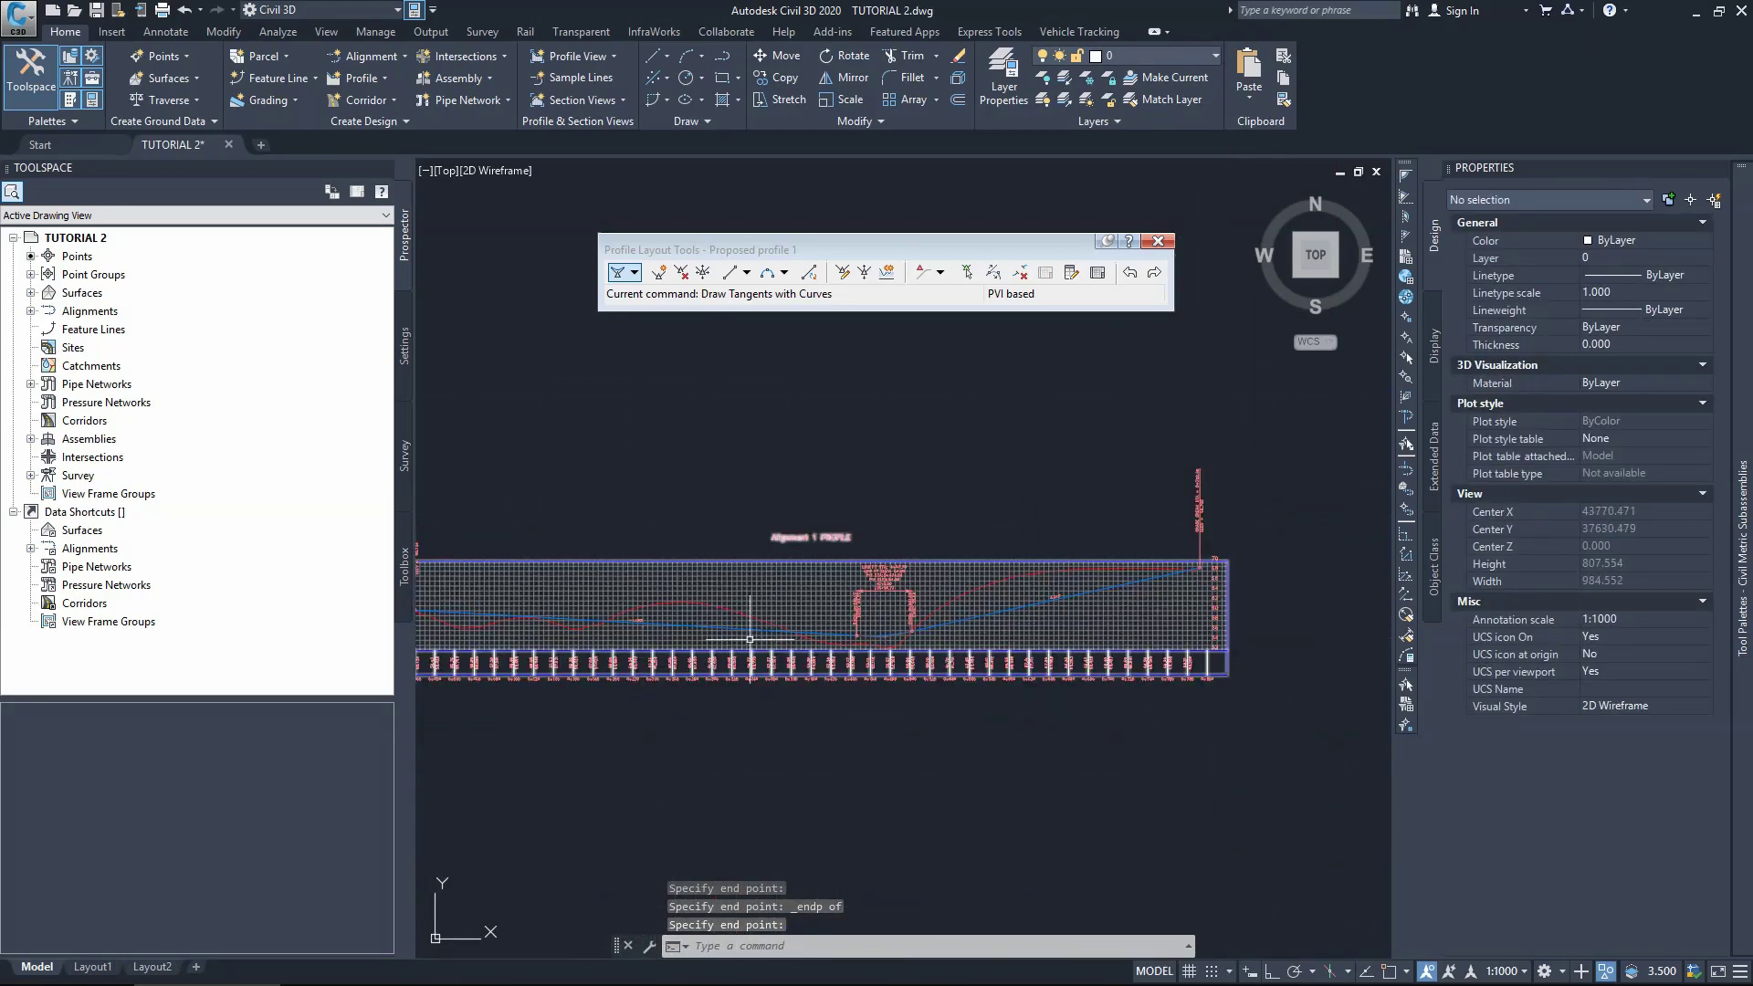
scroll(694, 625, "up", 2)
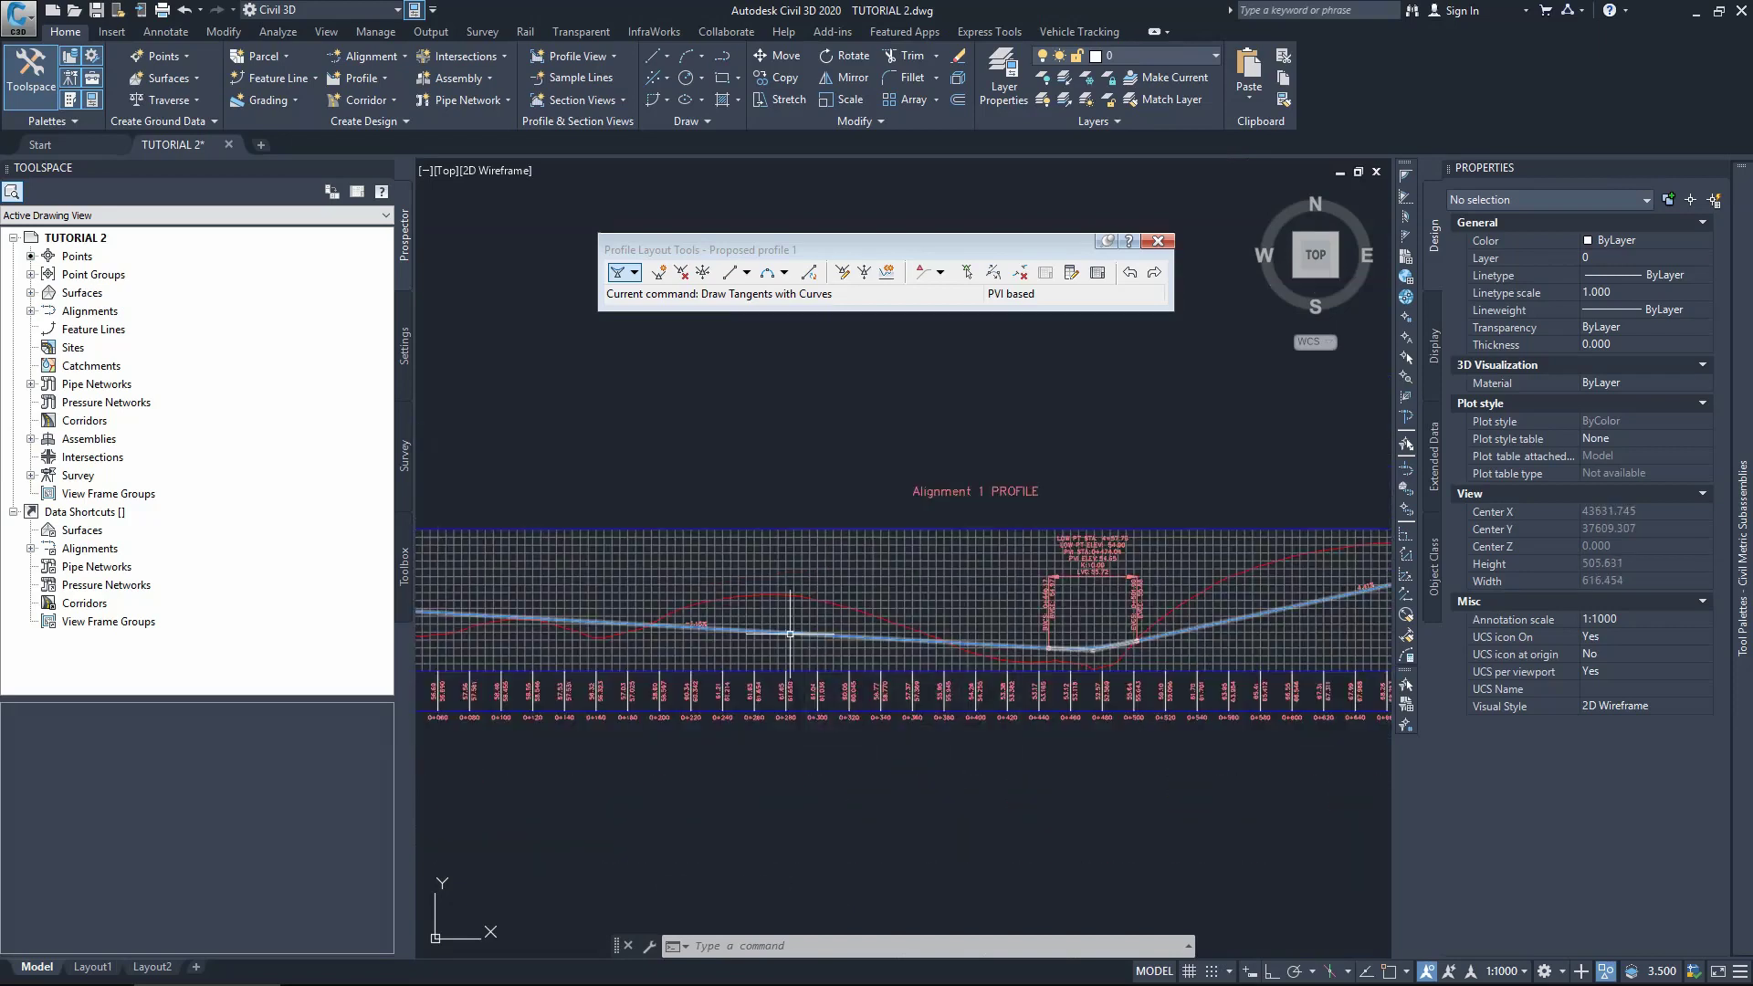
scroll(748, 630, "down", 3)
scroll(738, 635, "up", 1)
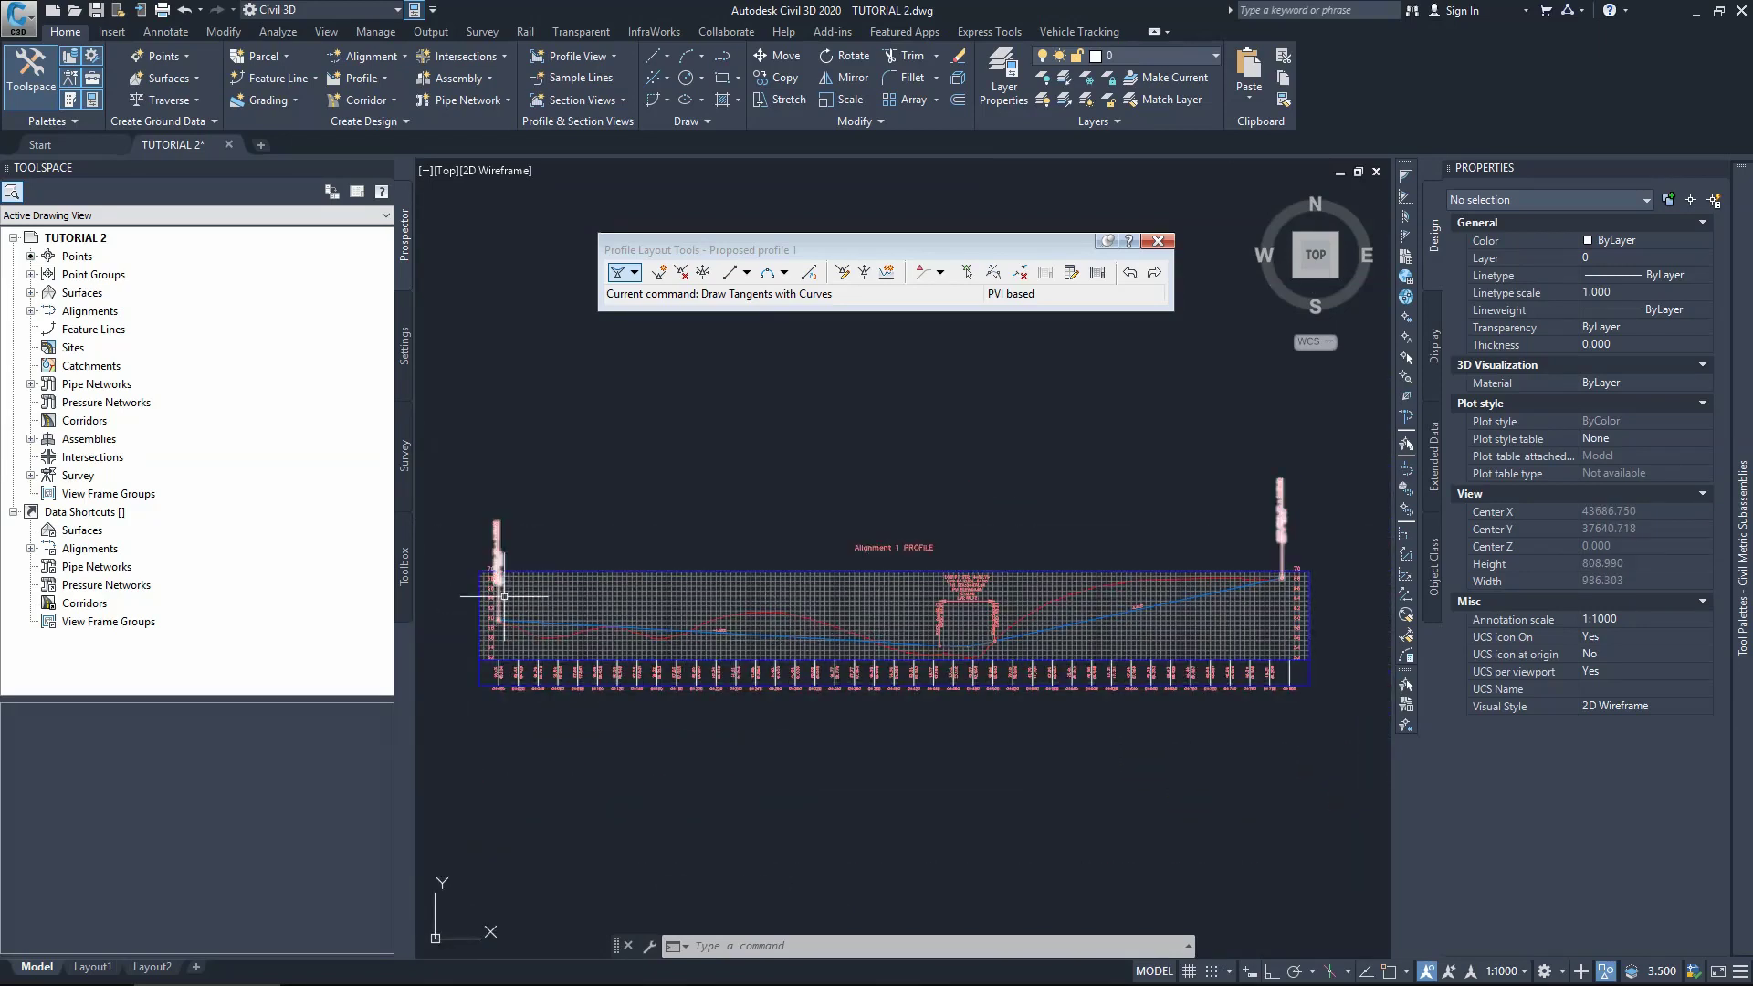
scroll(489, 621, "up", 2)
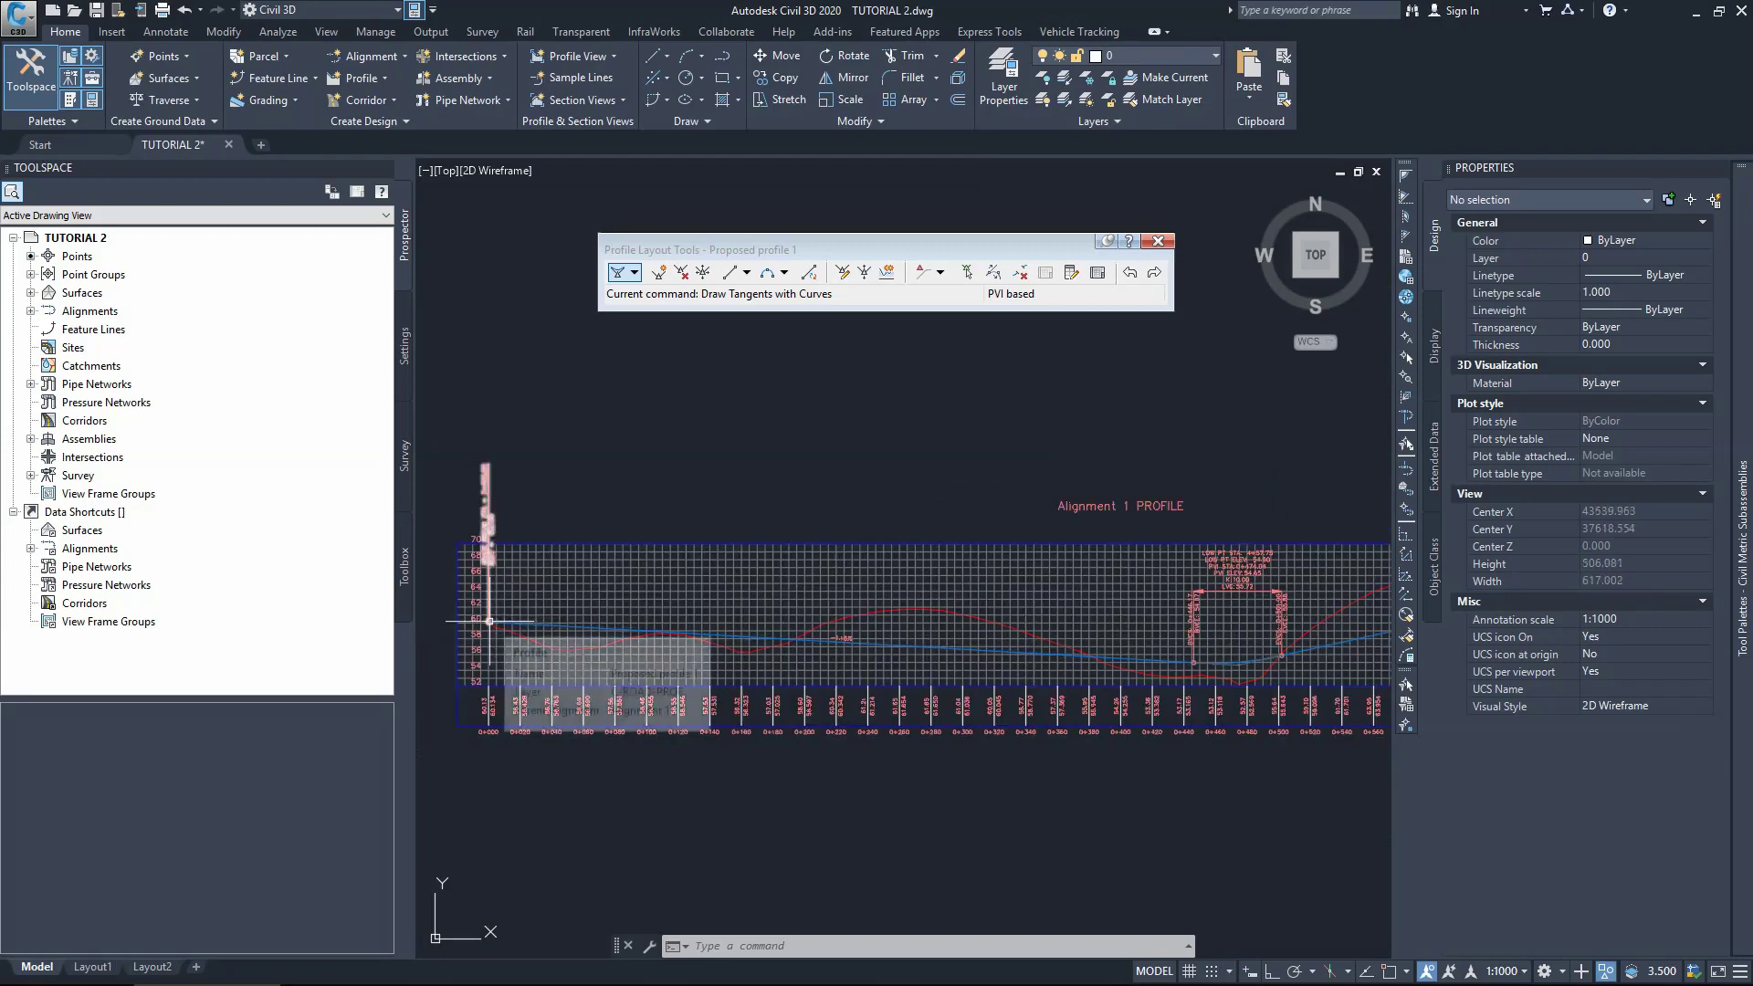
scroll(767, 626, "up", 5)
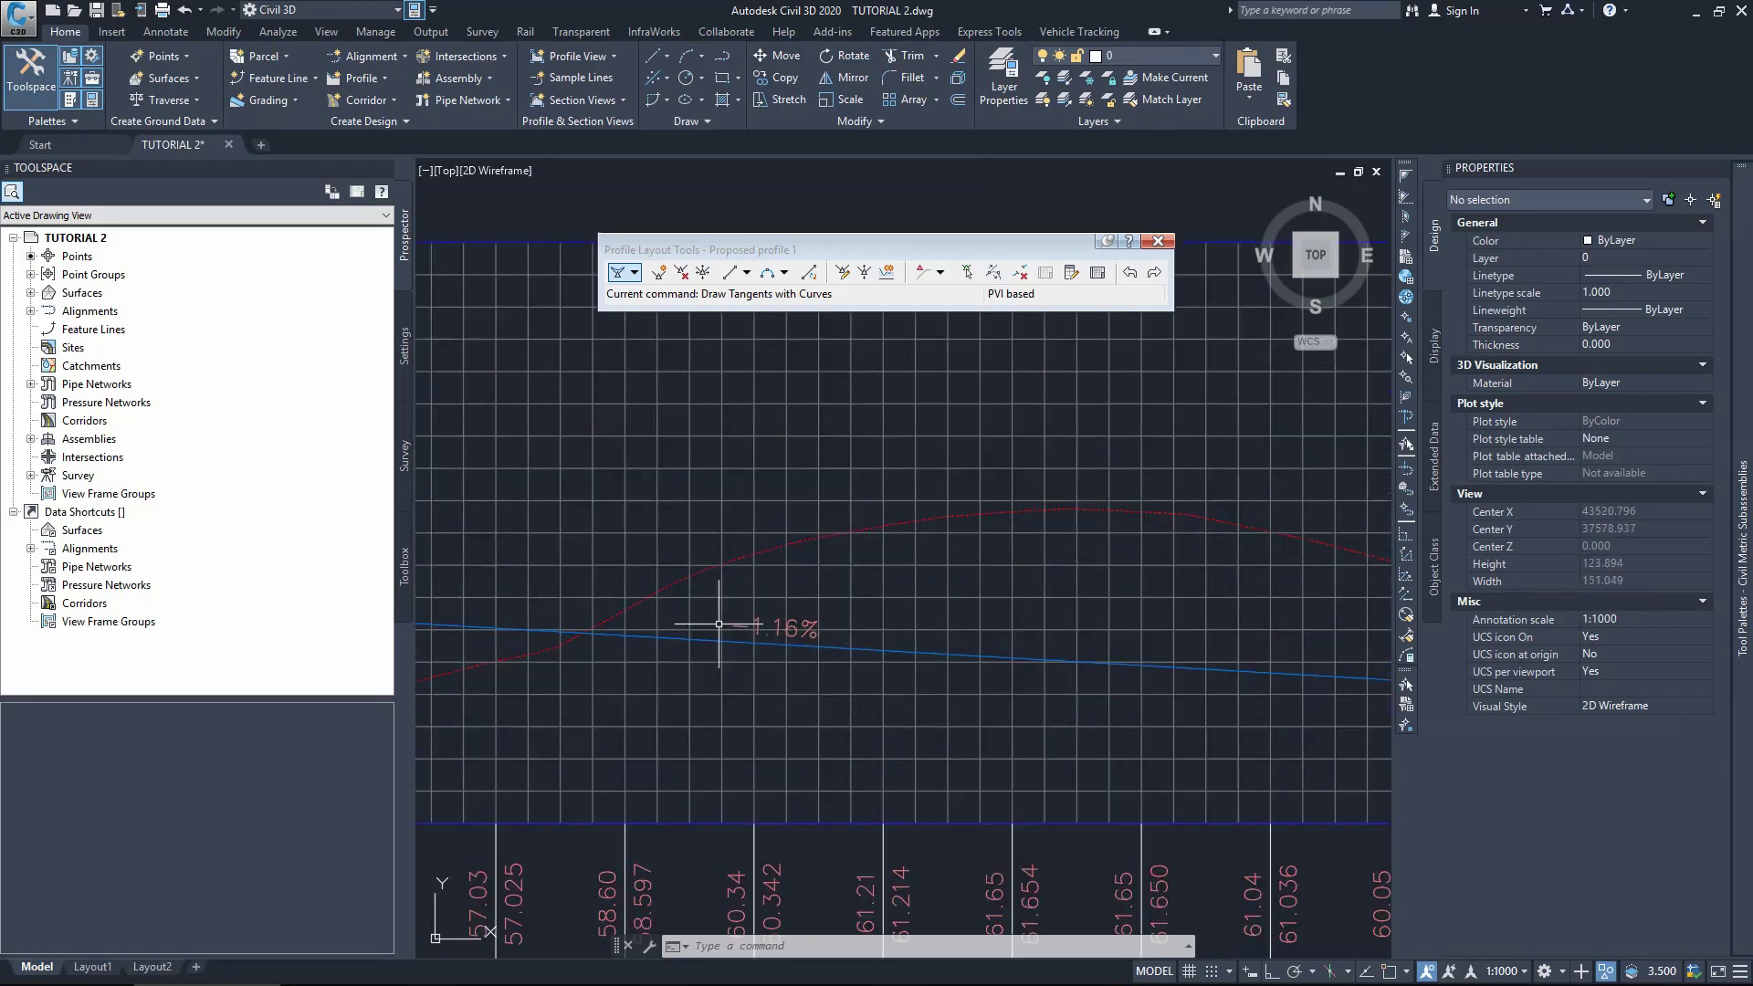
scroll(603, 611, "down", 7)
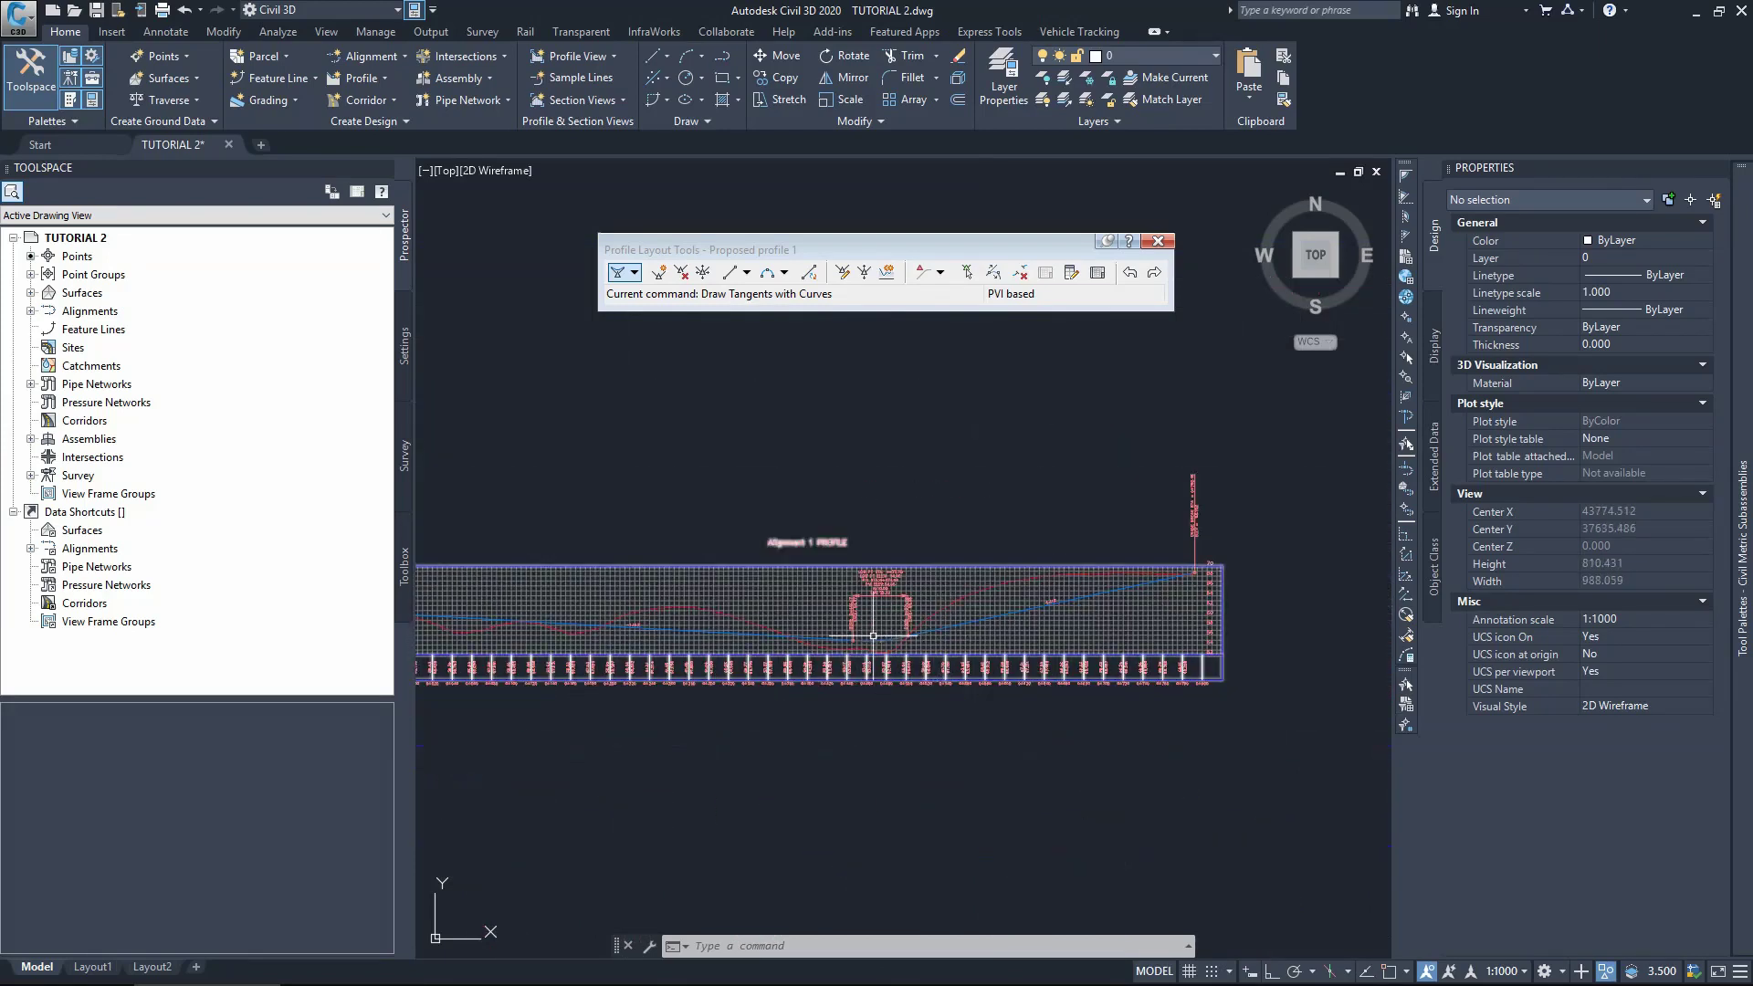
scroll(873, 636, "up", 7)
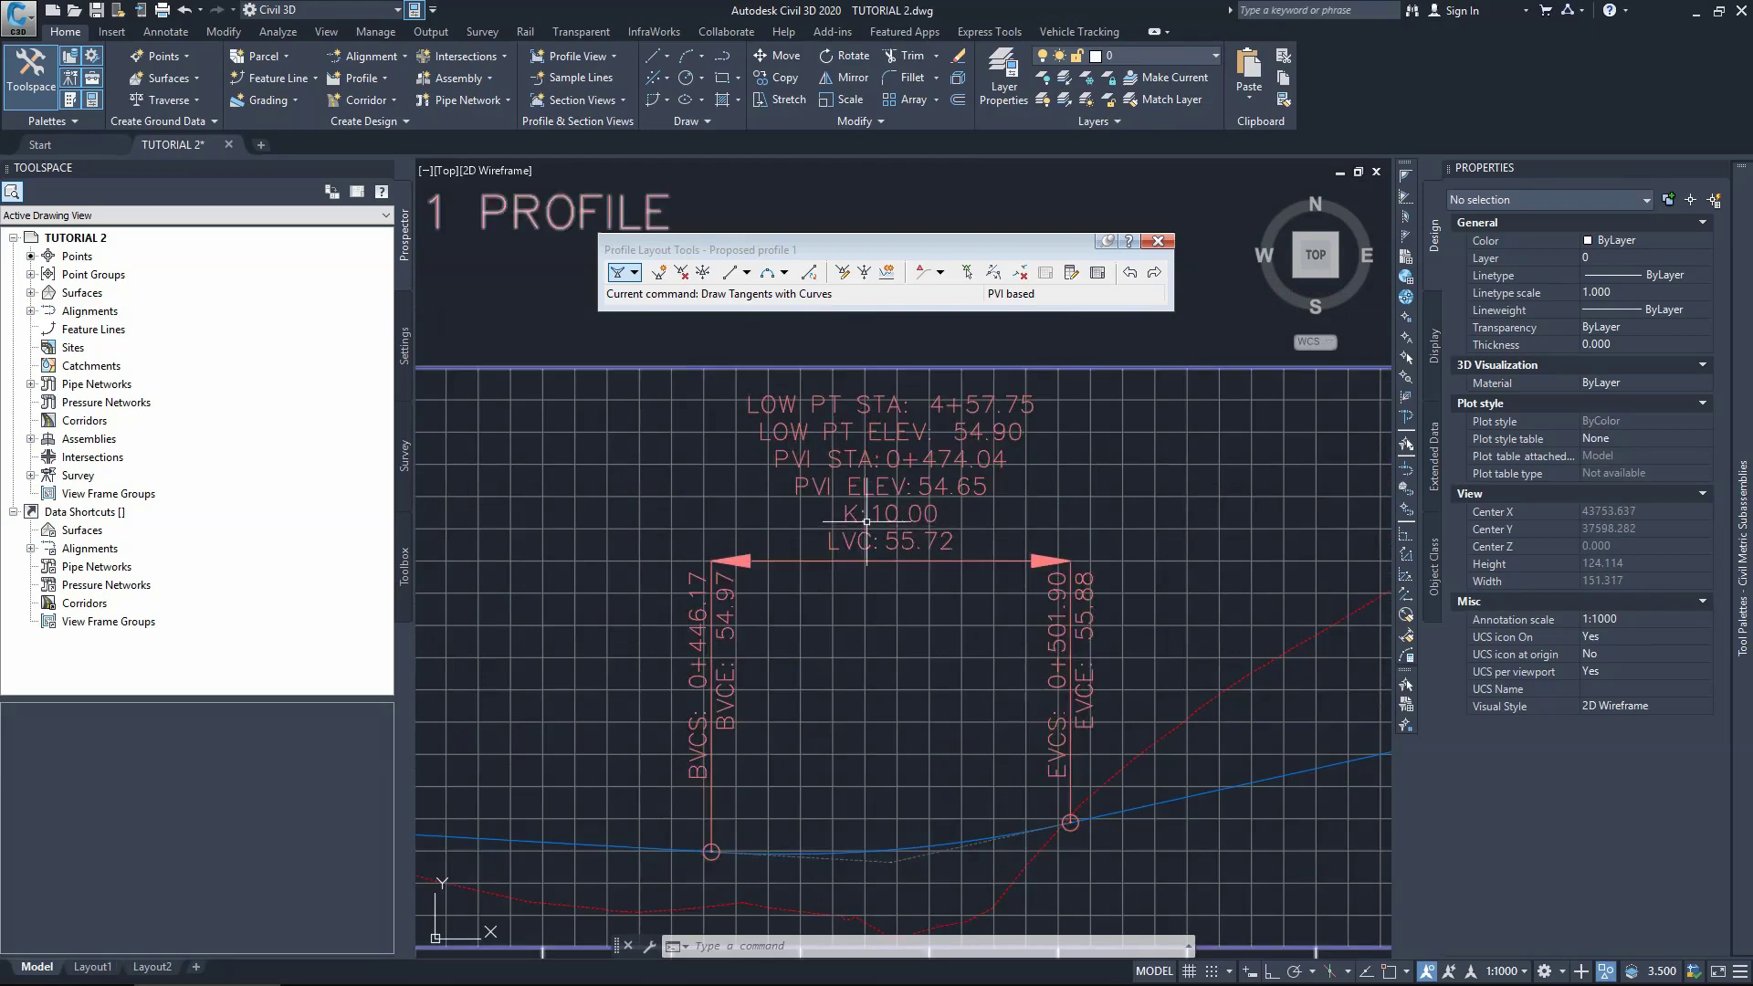
Step: Select Proposed profile 1 to display its PVI and sag curve grips
scroll(840, 622, "down", 2)
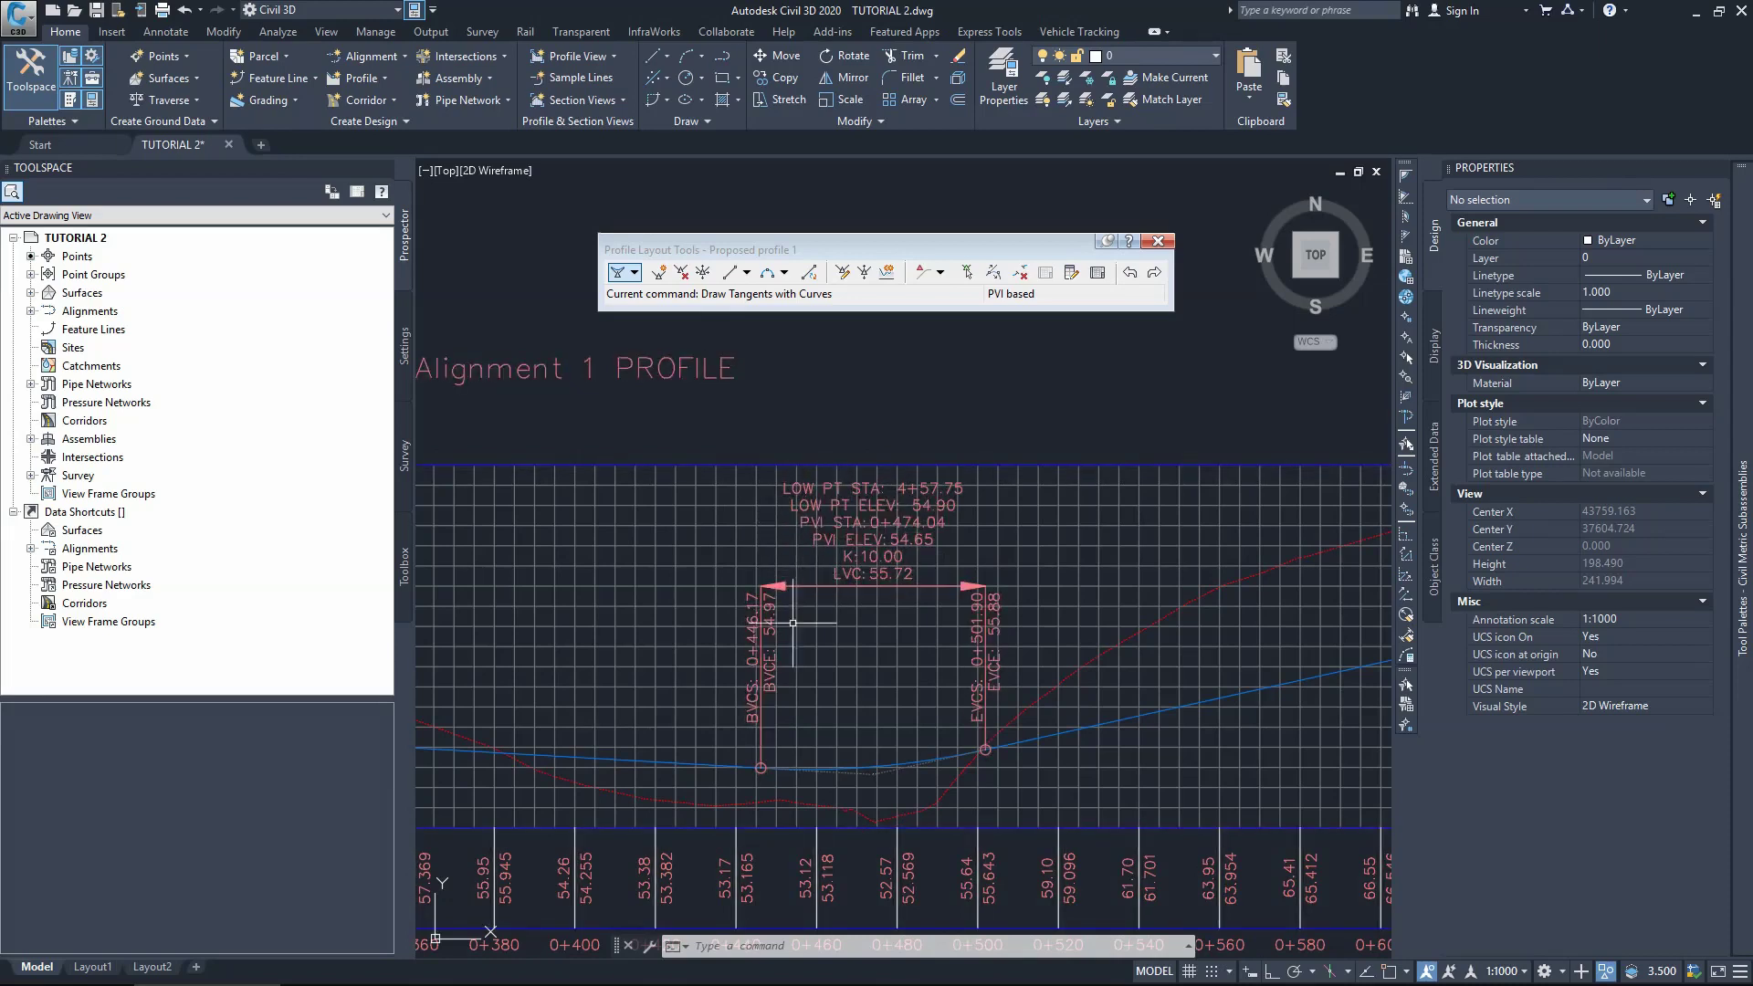
left_click(869, 771)
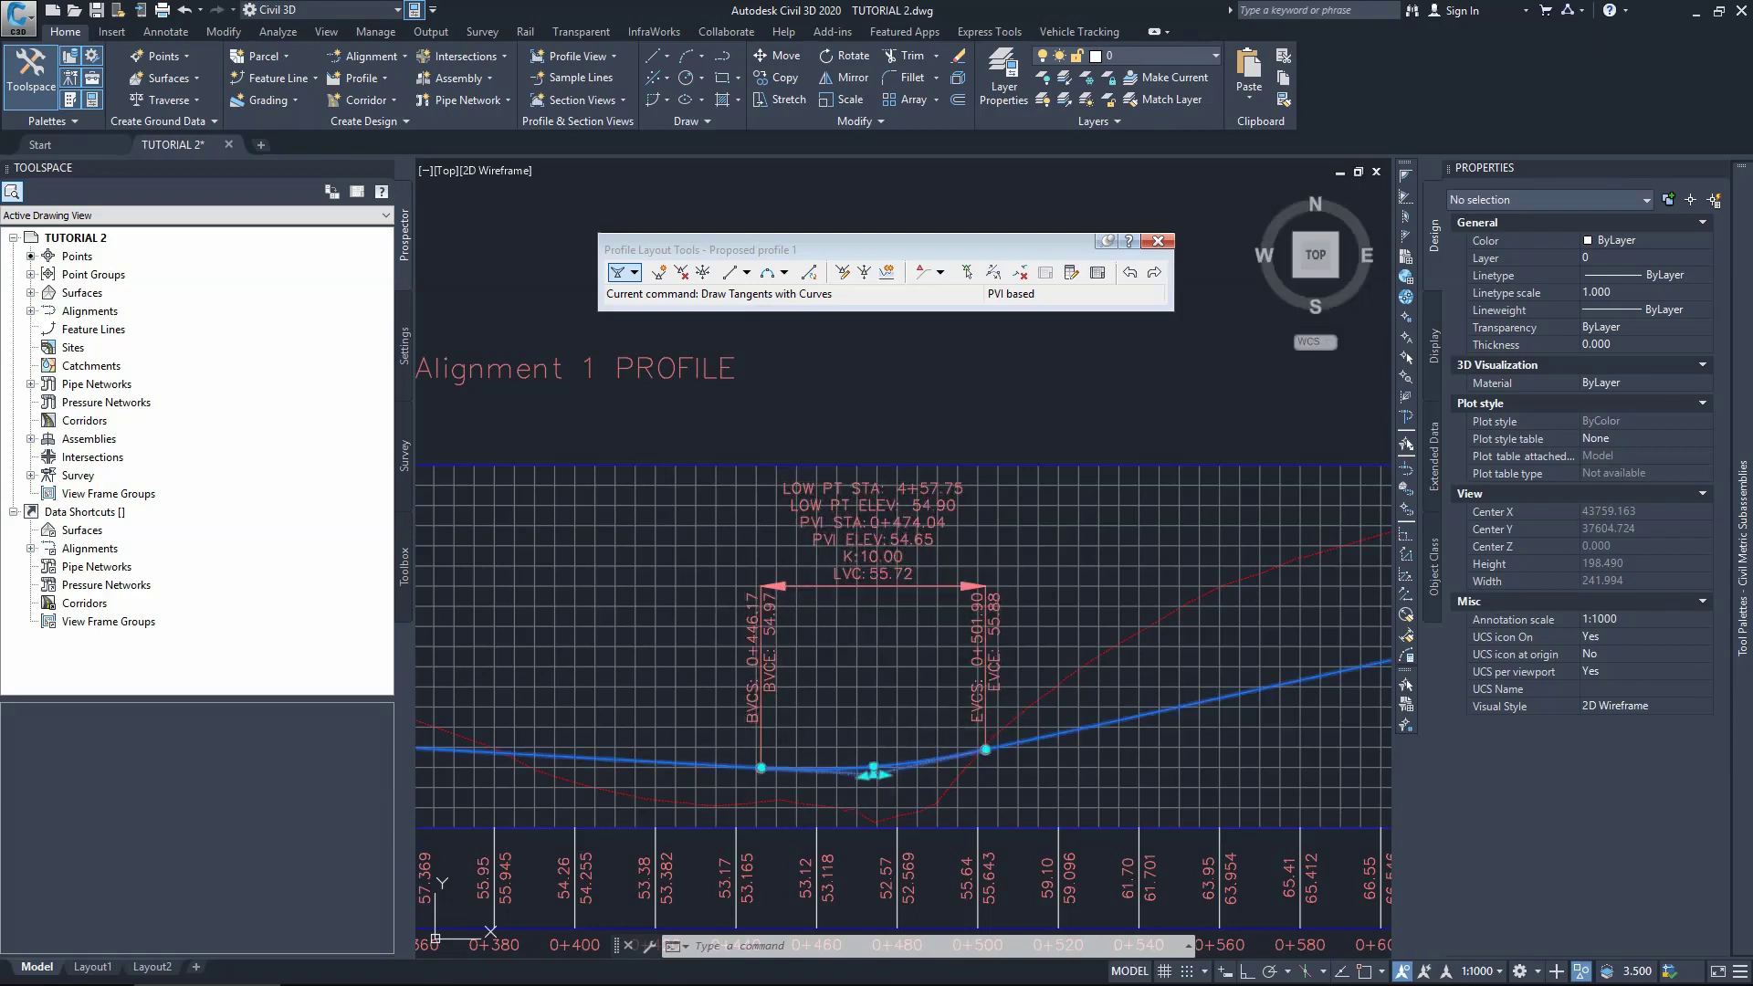
Step: Drag the sag curve grips to lengthen it to about 110 m, starting near station 0+395
scroll(858, 731, "down", 4)
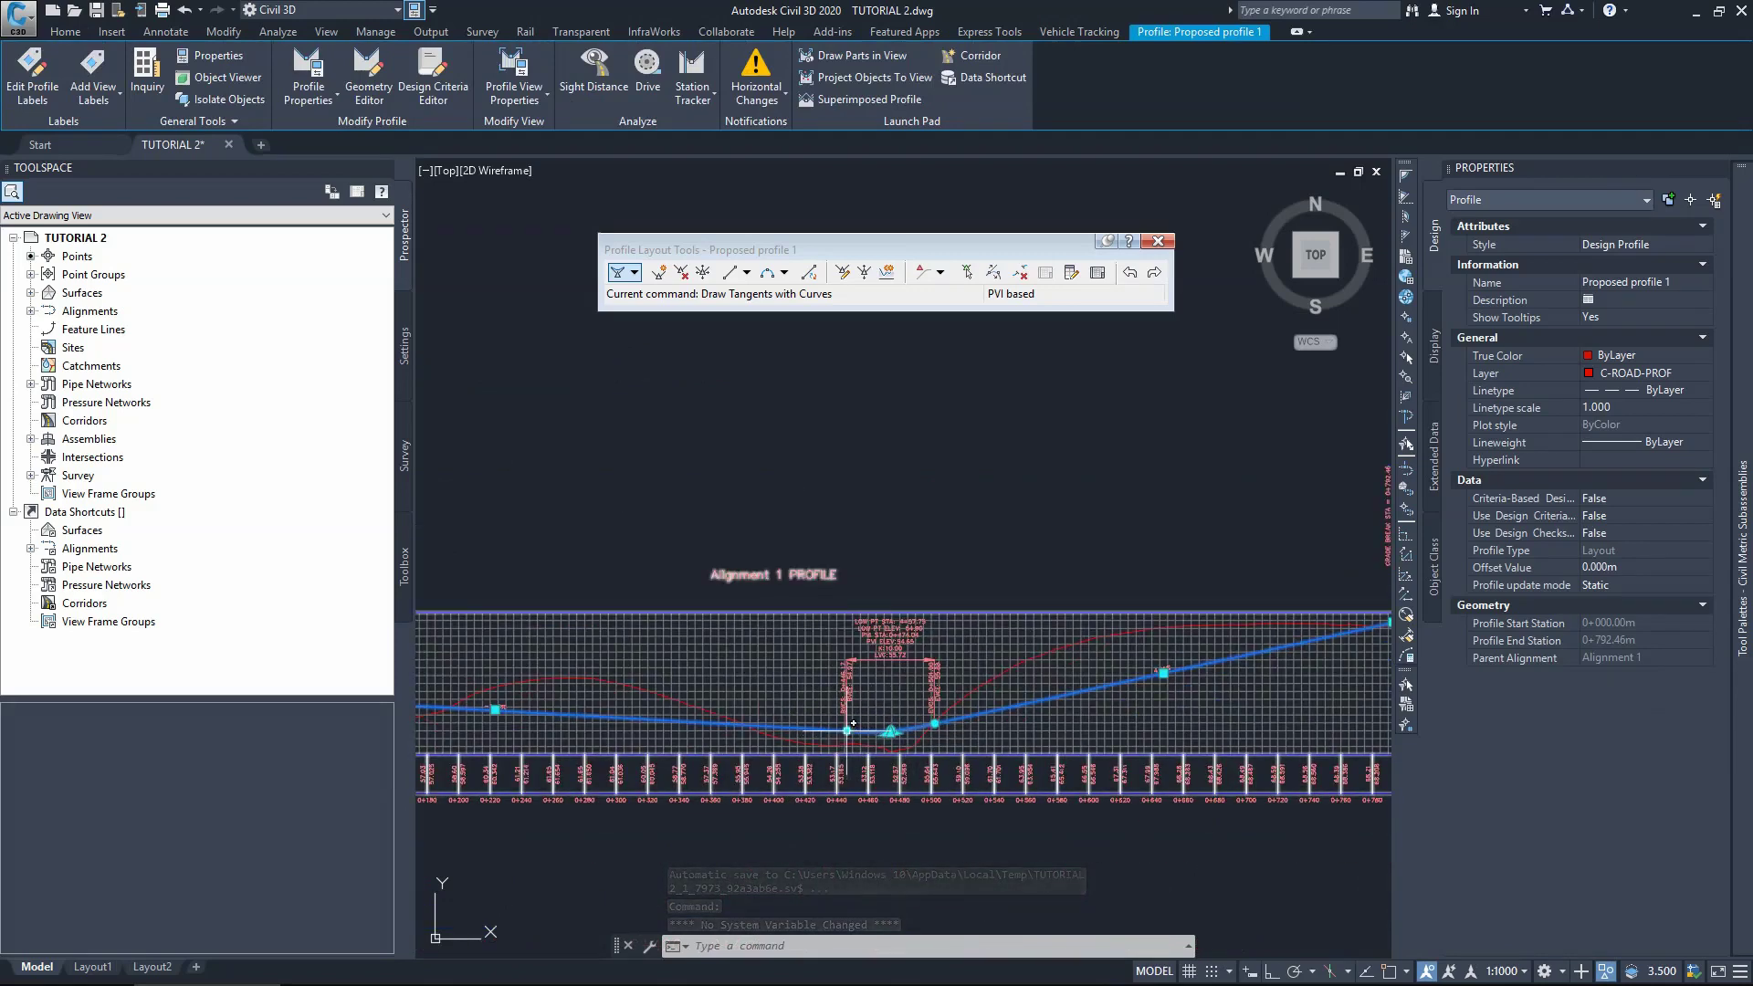
left_click(848, 730)
left_click(804, 728)
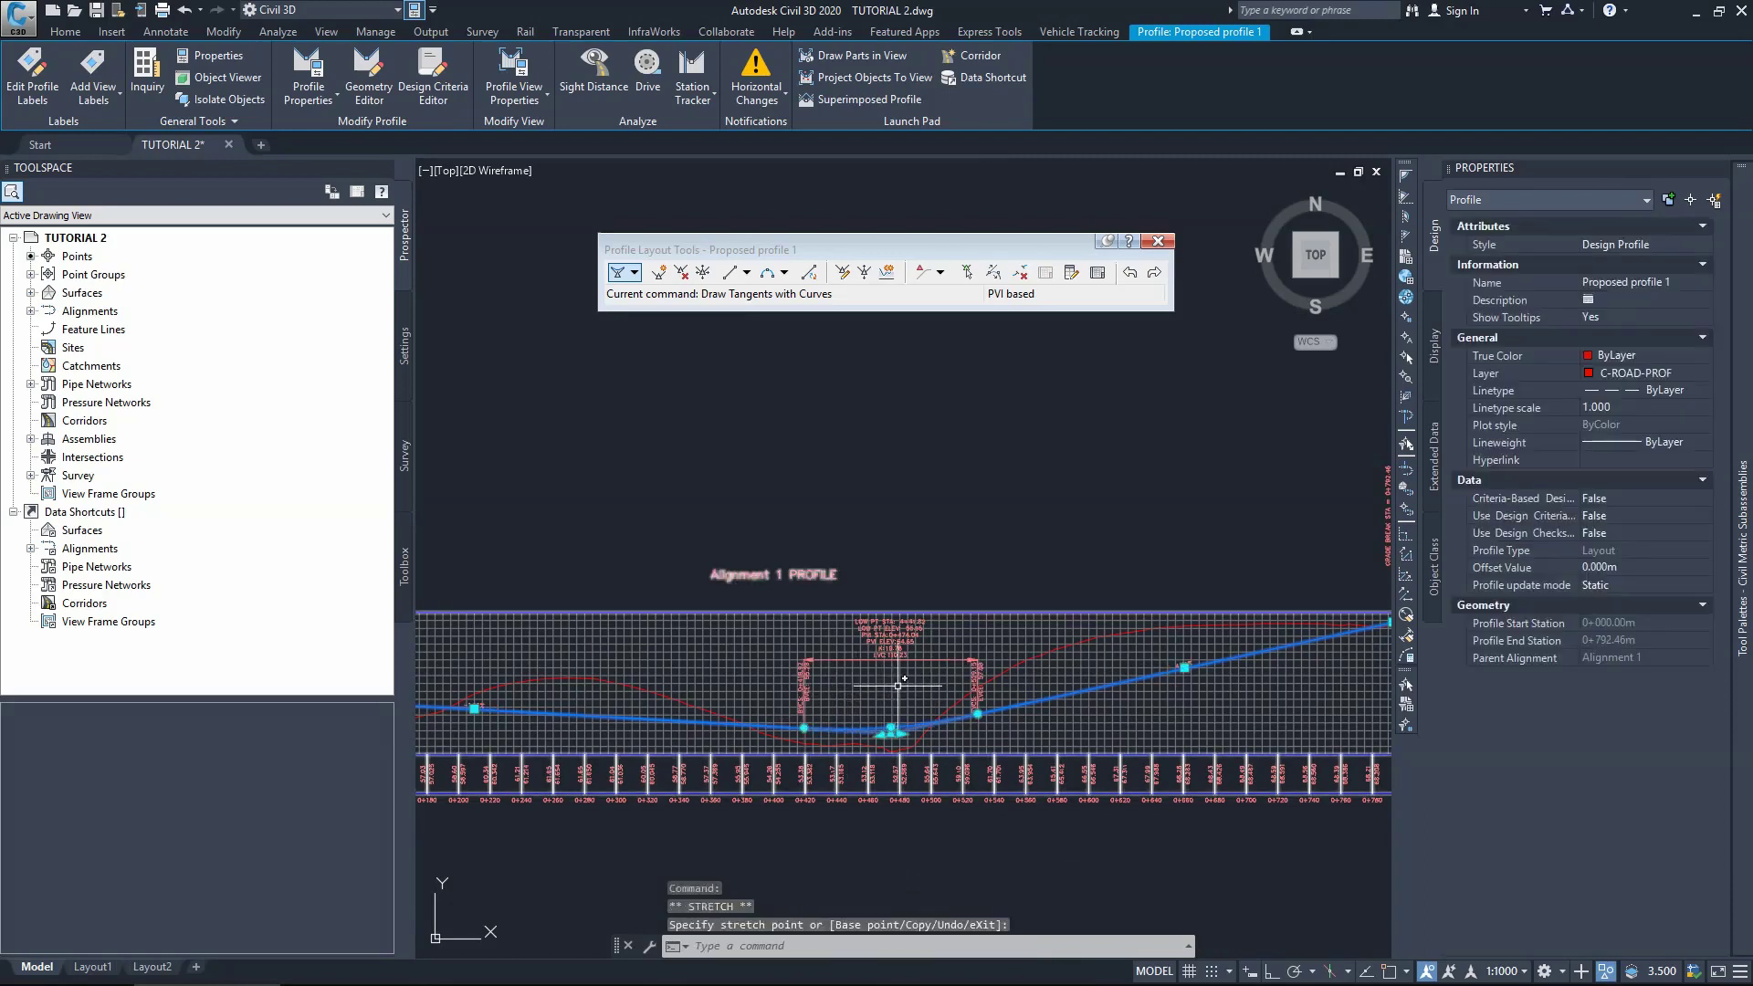
scroll(698, 772, "up", 2)
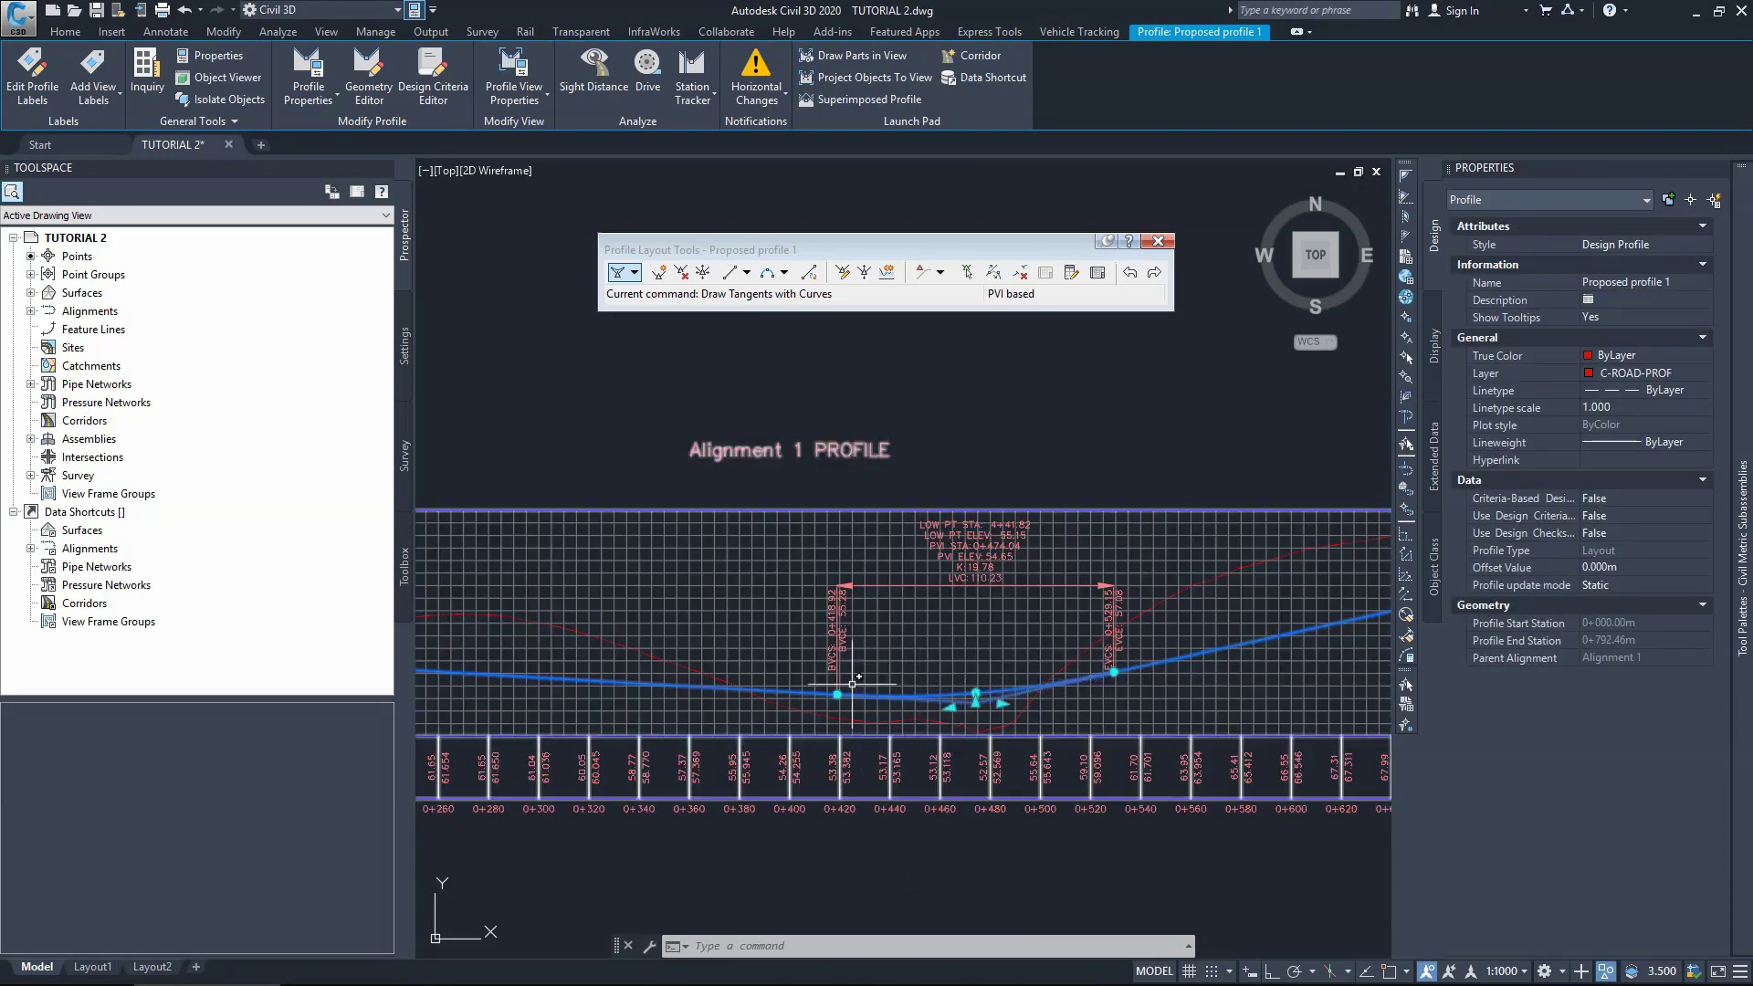
left_click(837, 694)
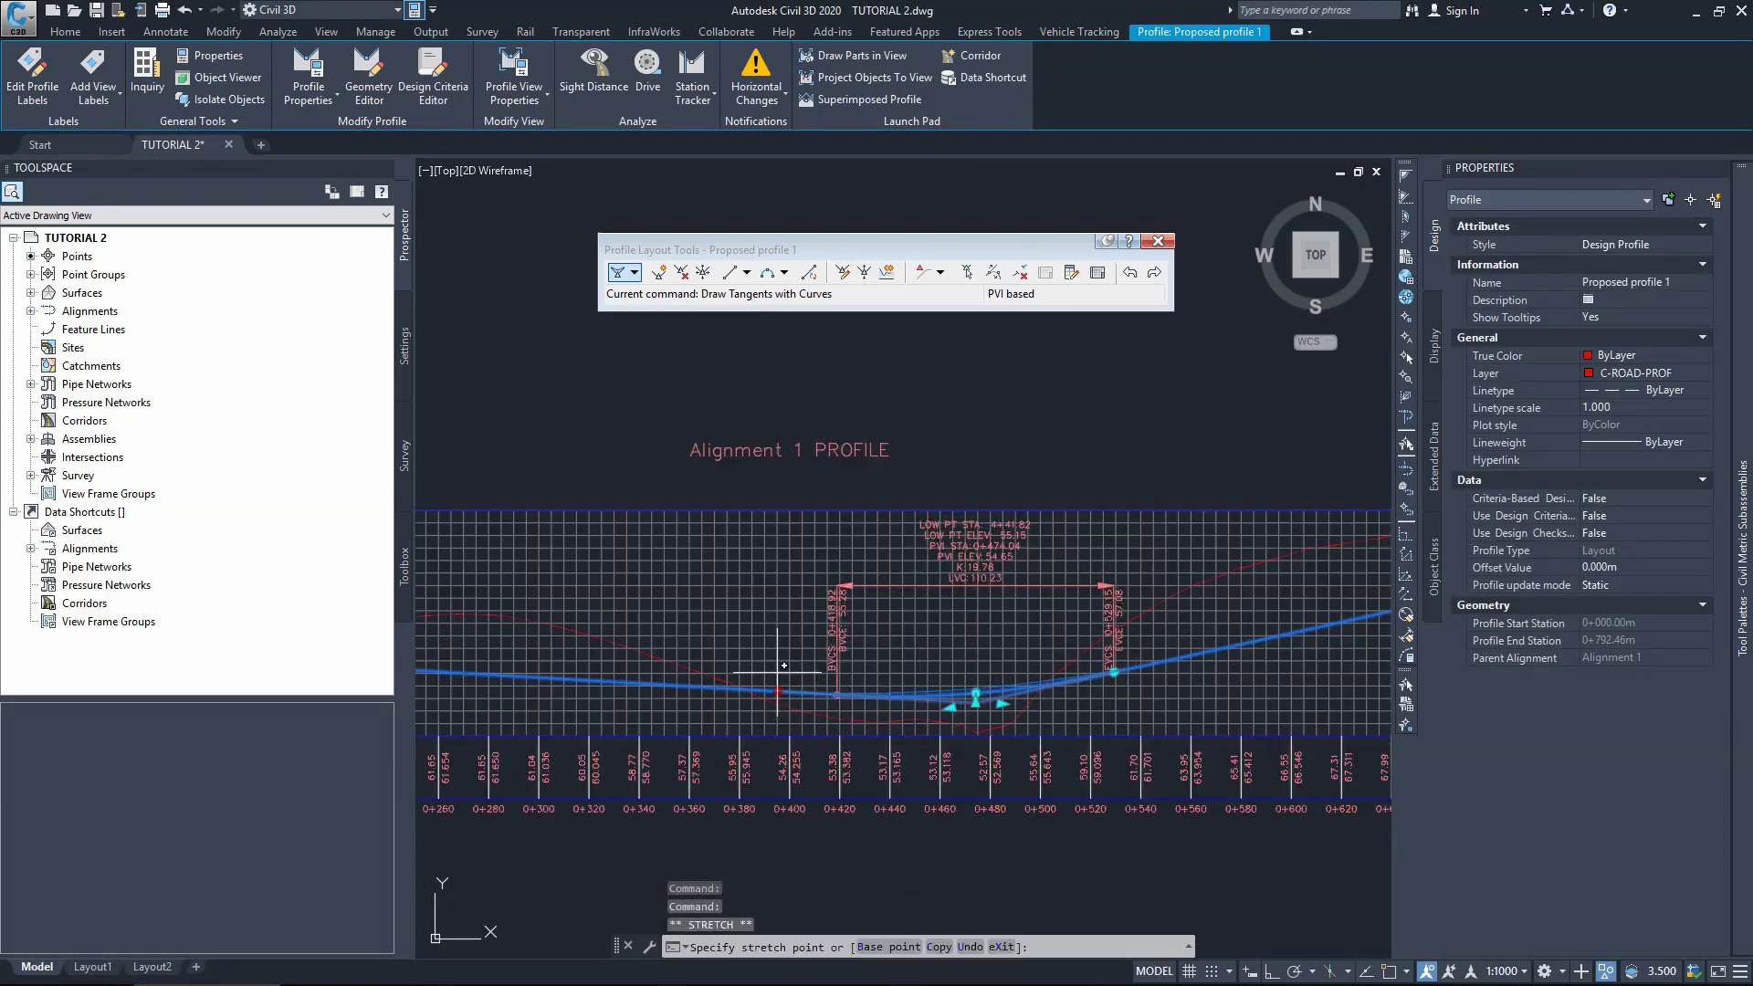
left_click(777, 676)
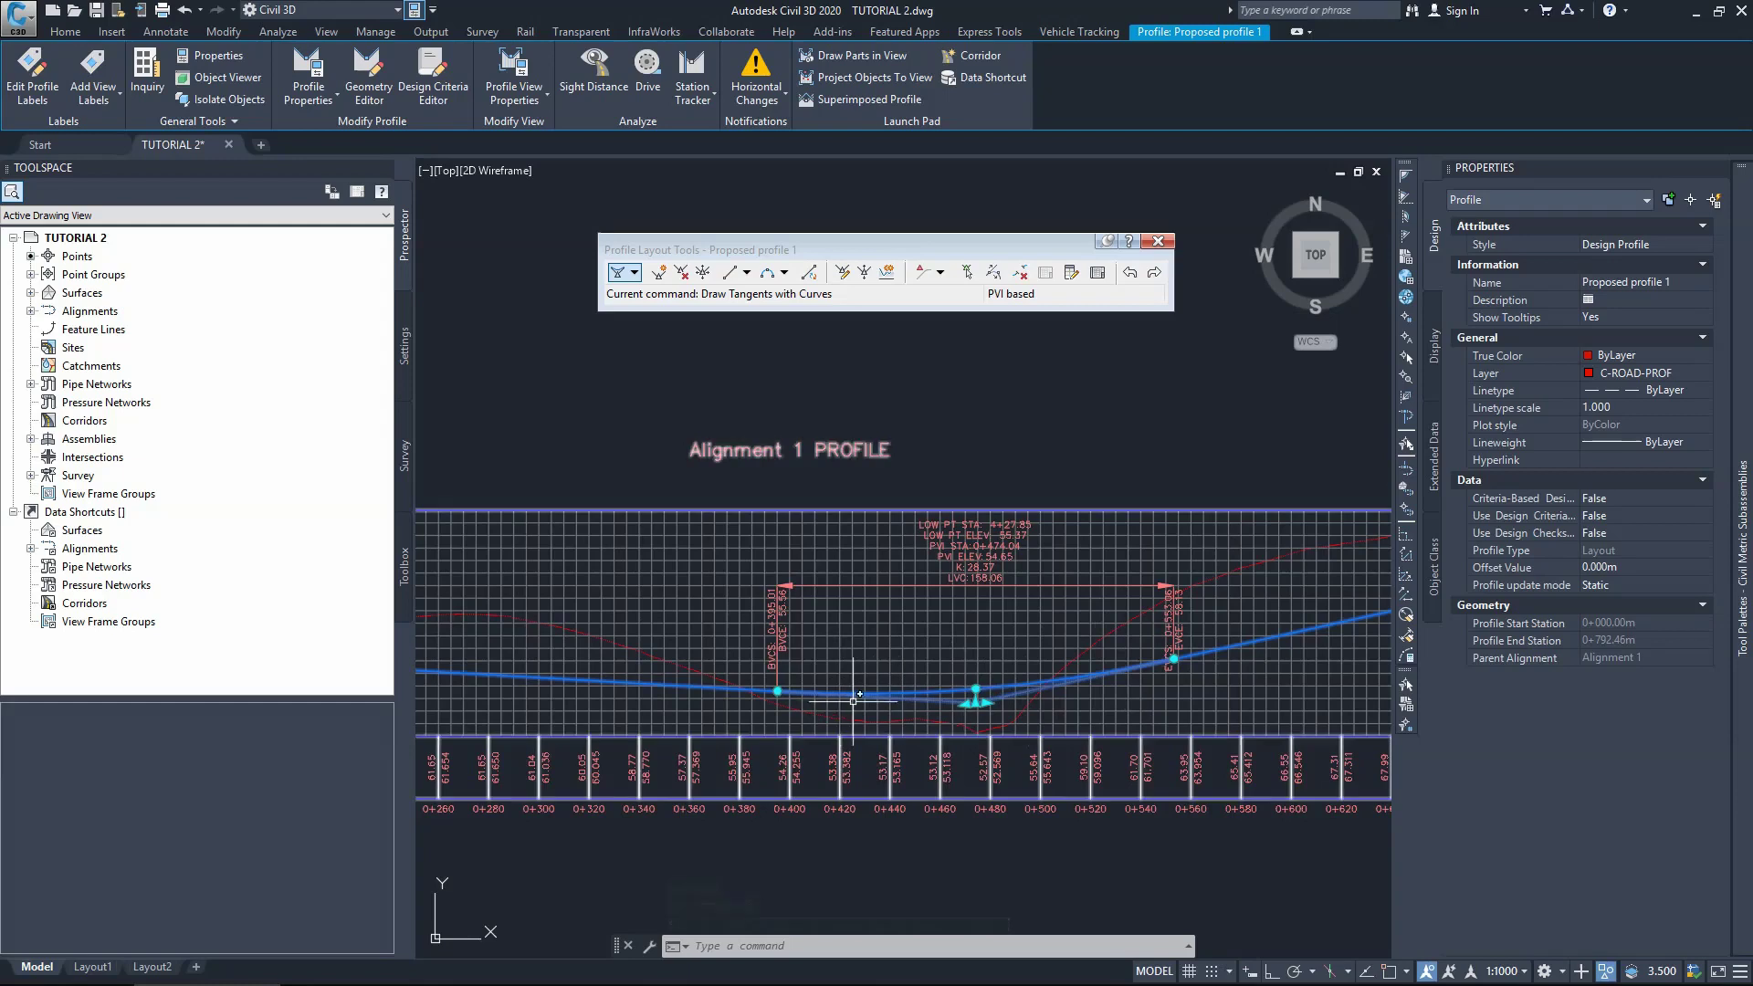
Step: Grab the sag PVI grip to begin stretching the profile there
scroll(811, 697, "down", 2)
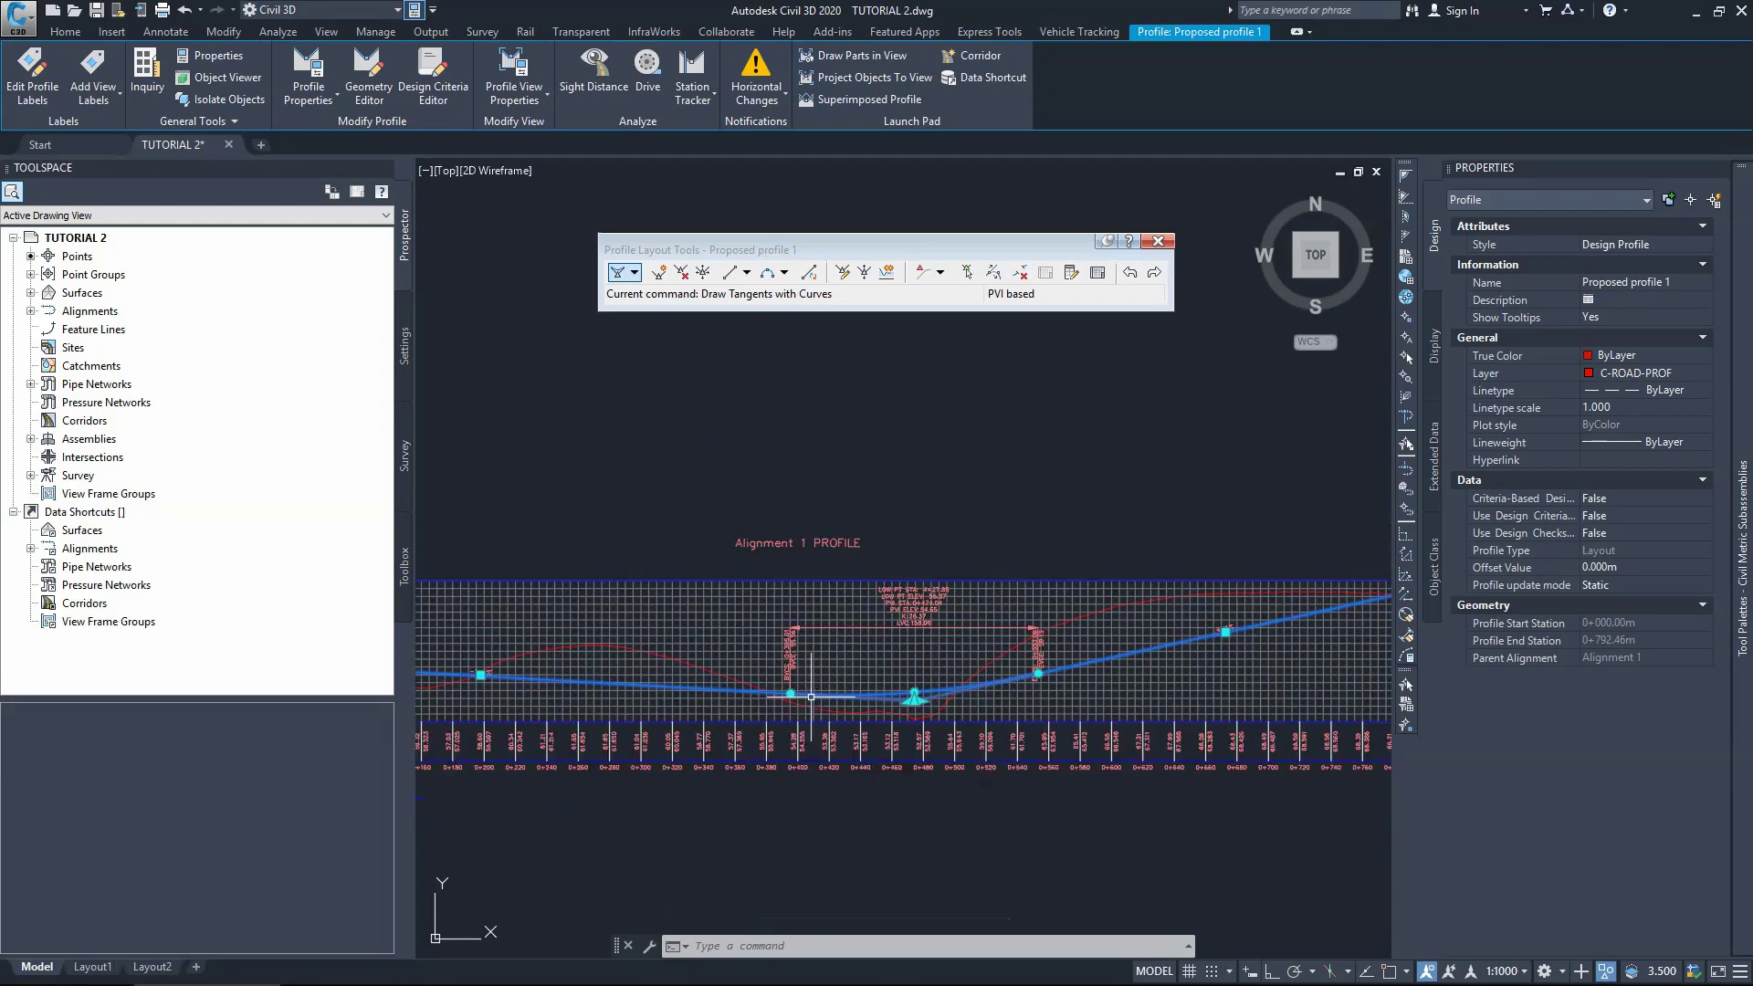
scroll(456, 675, "up", 3)
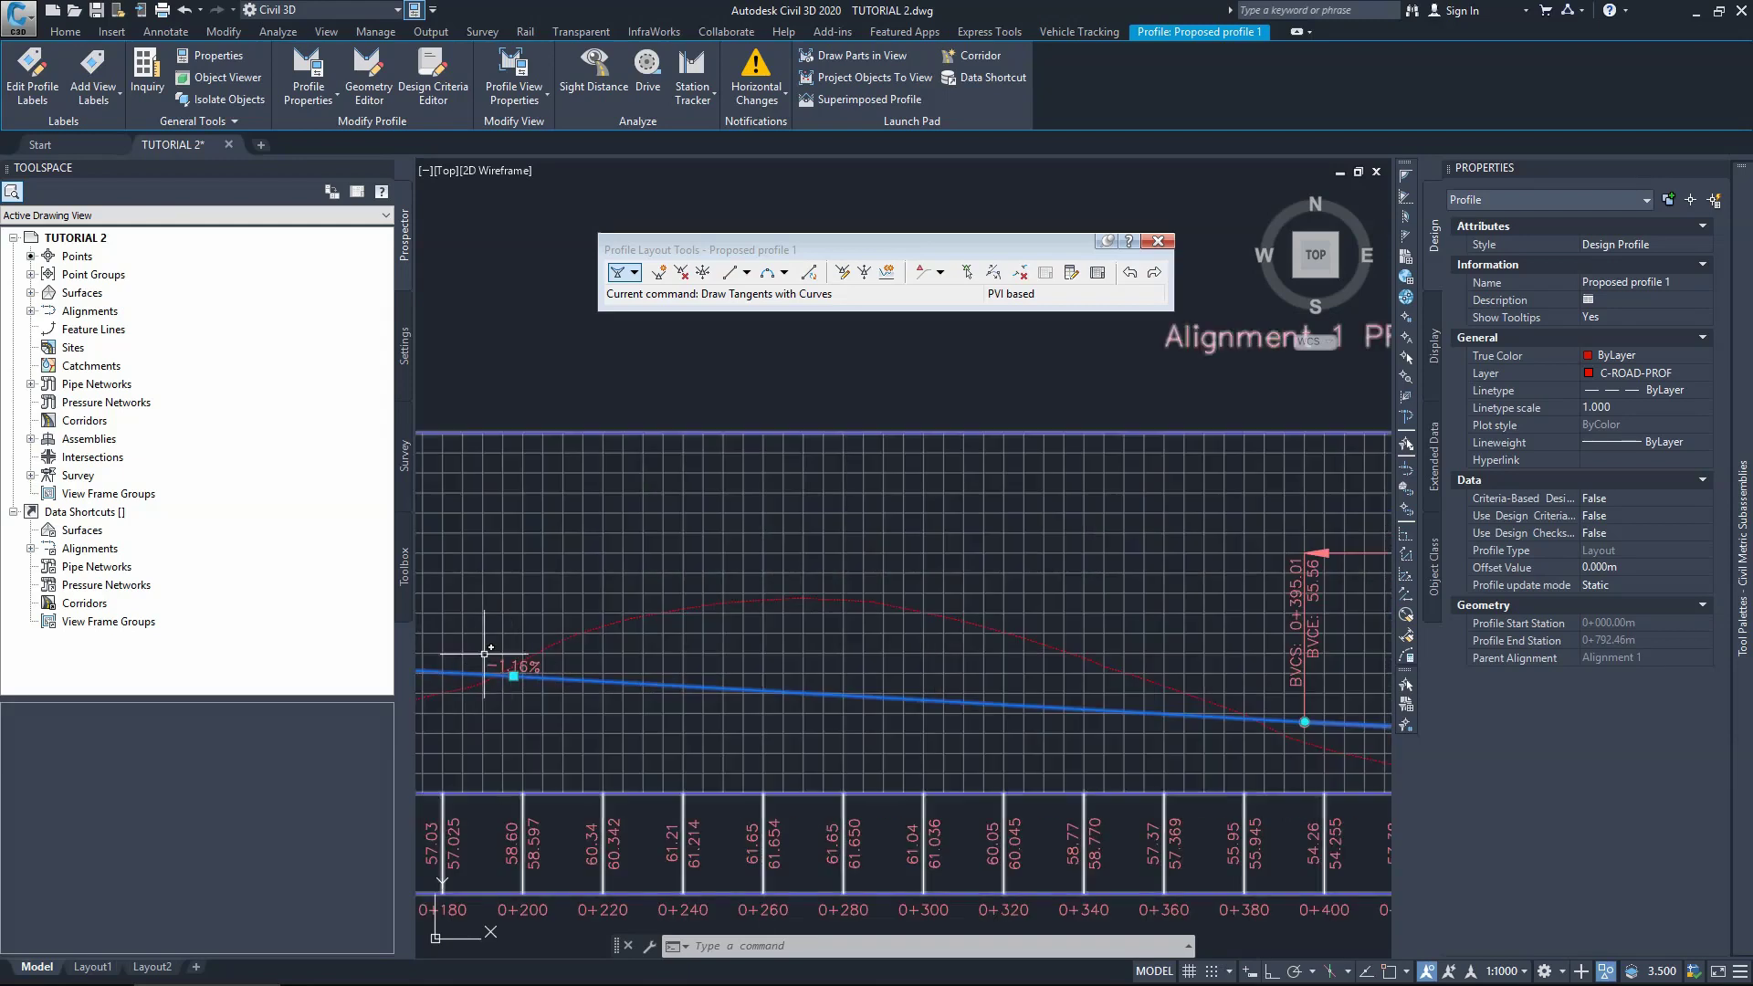
scroll(547, 673, "down", 4)
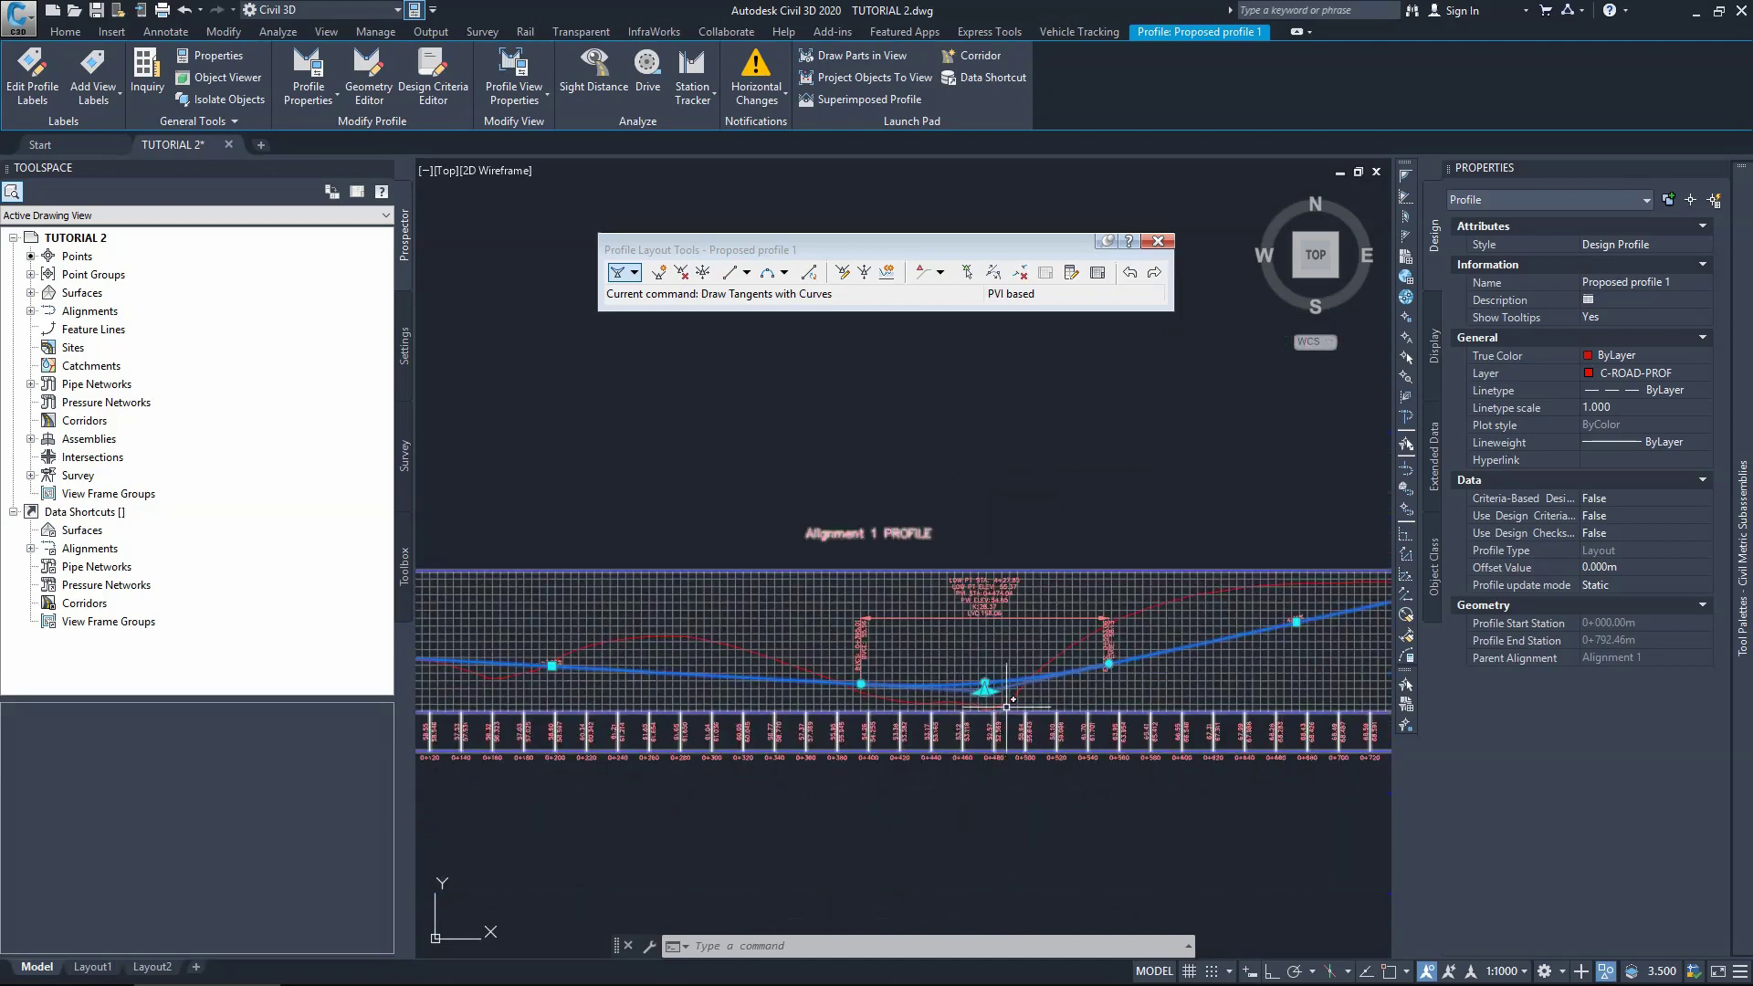
scroll(990, 691, "up", 6)
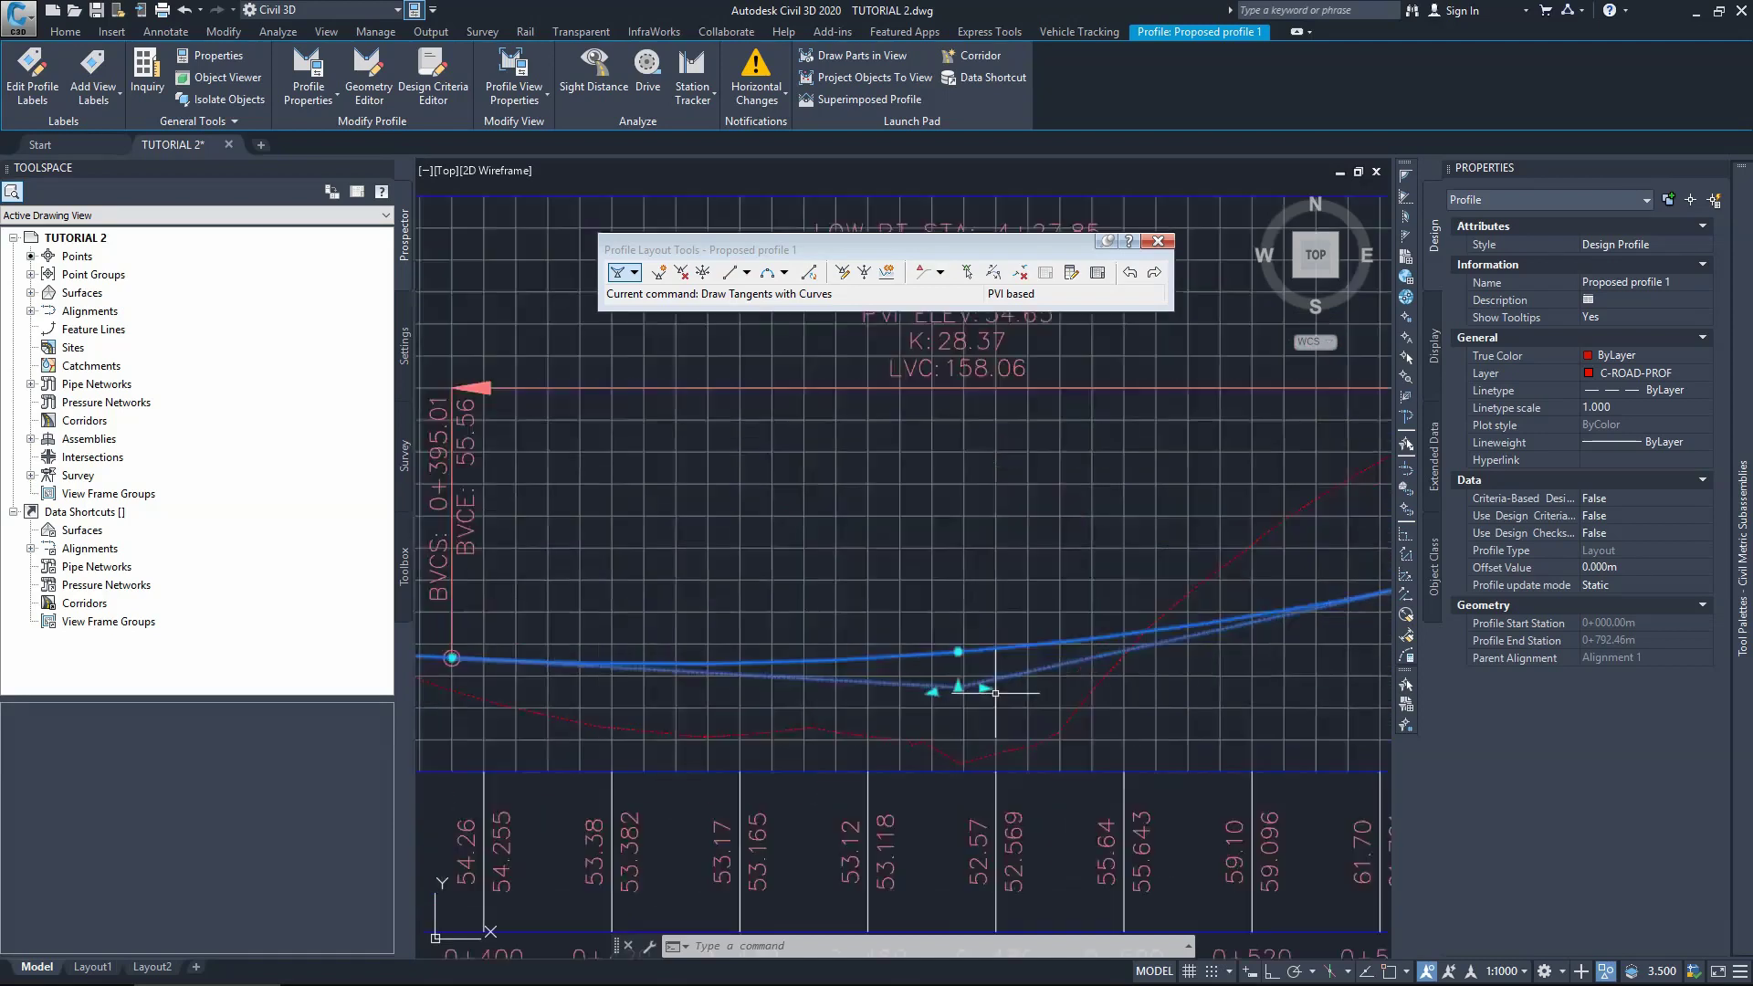
scroll(977, 685, "down", 3)
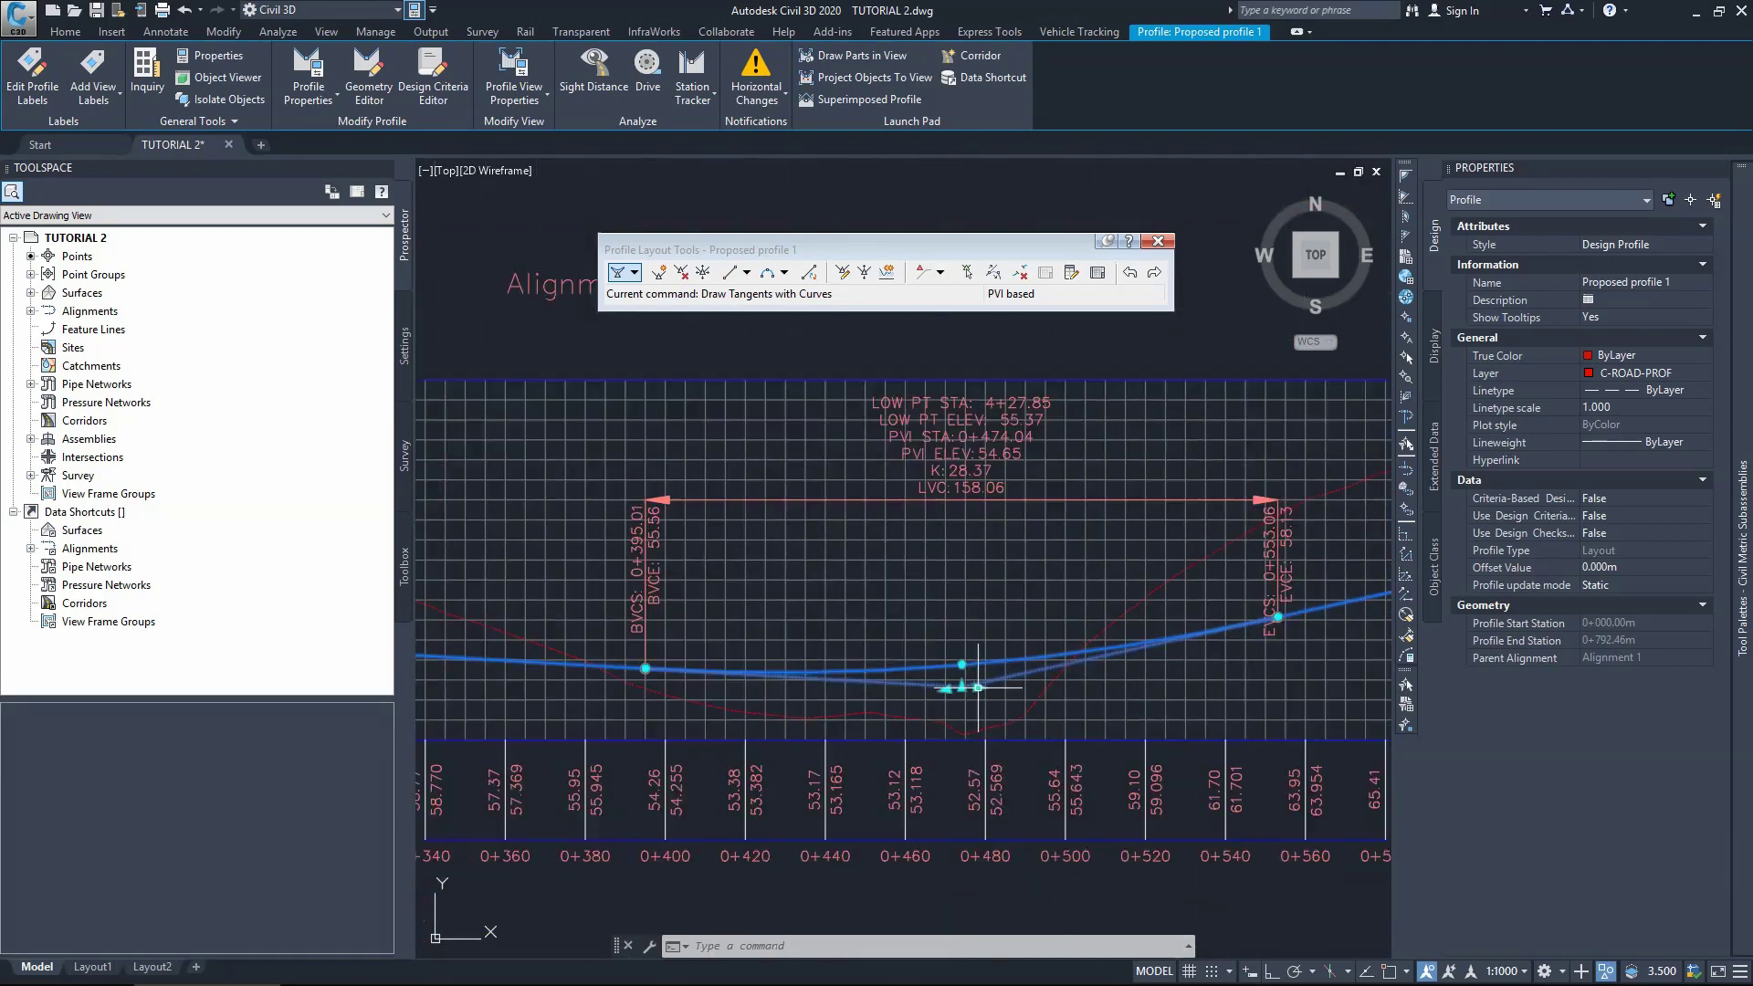
left_click(977, 687)
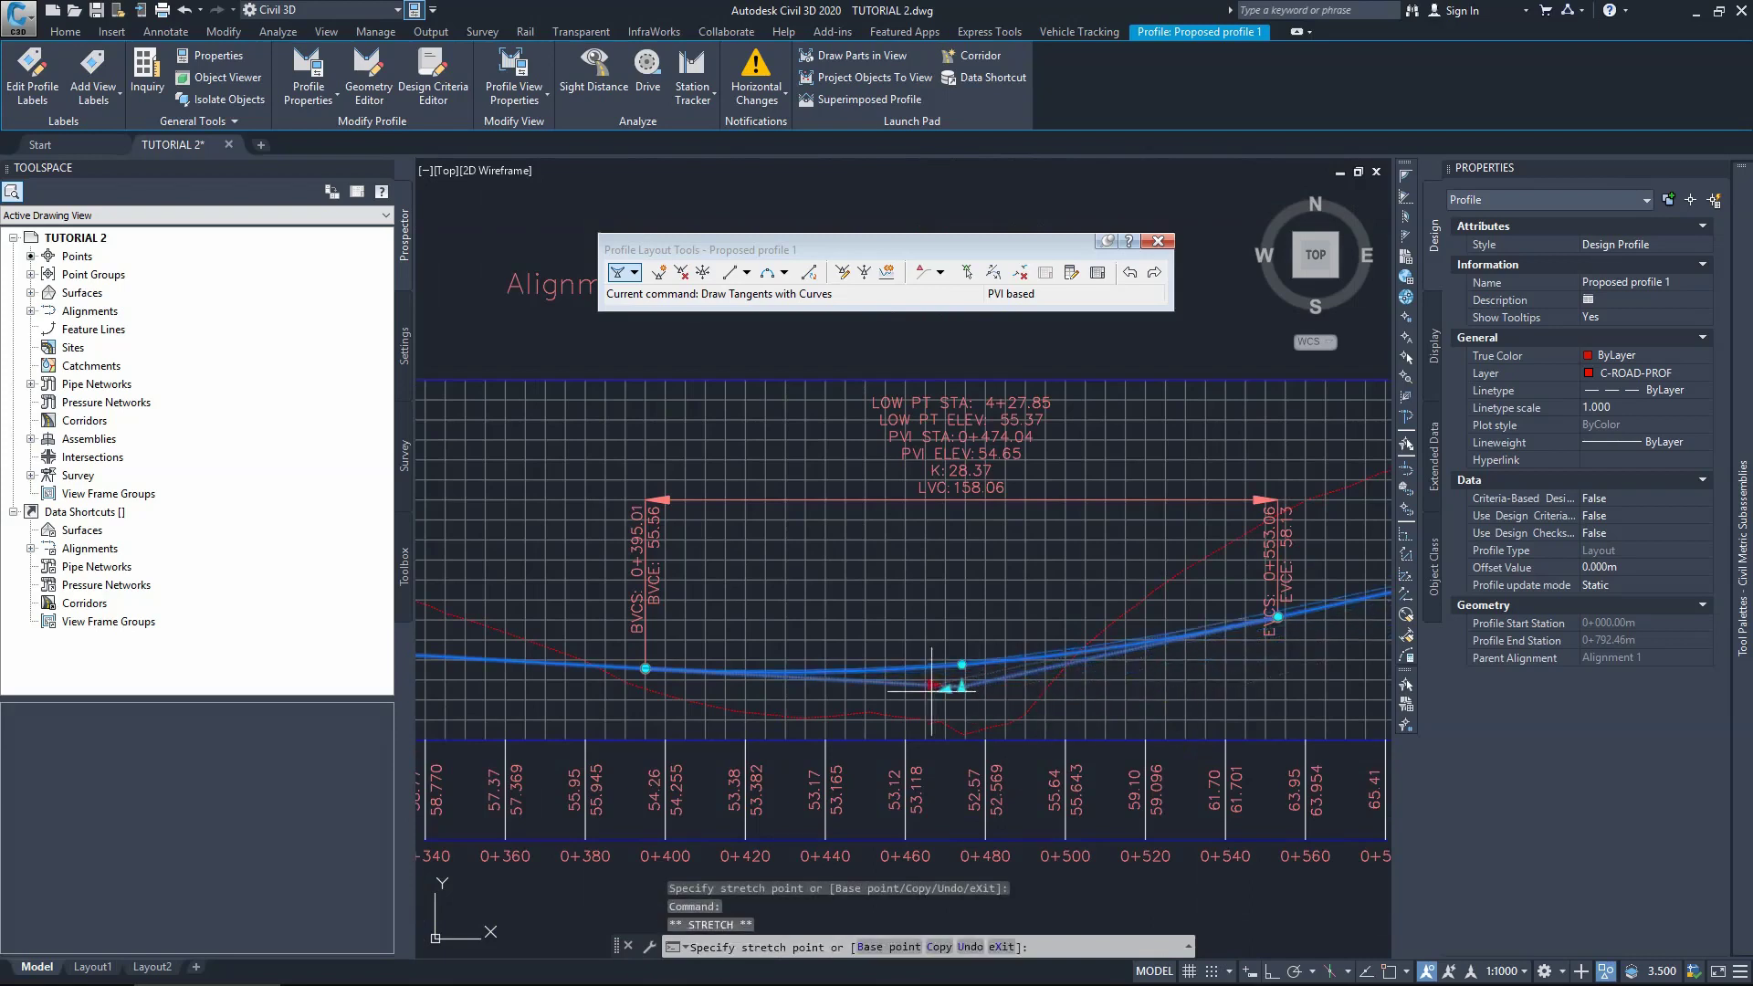
scroll(1072, 688, "down", 4)
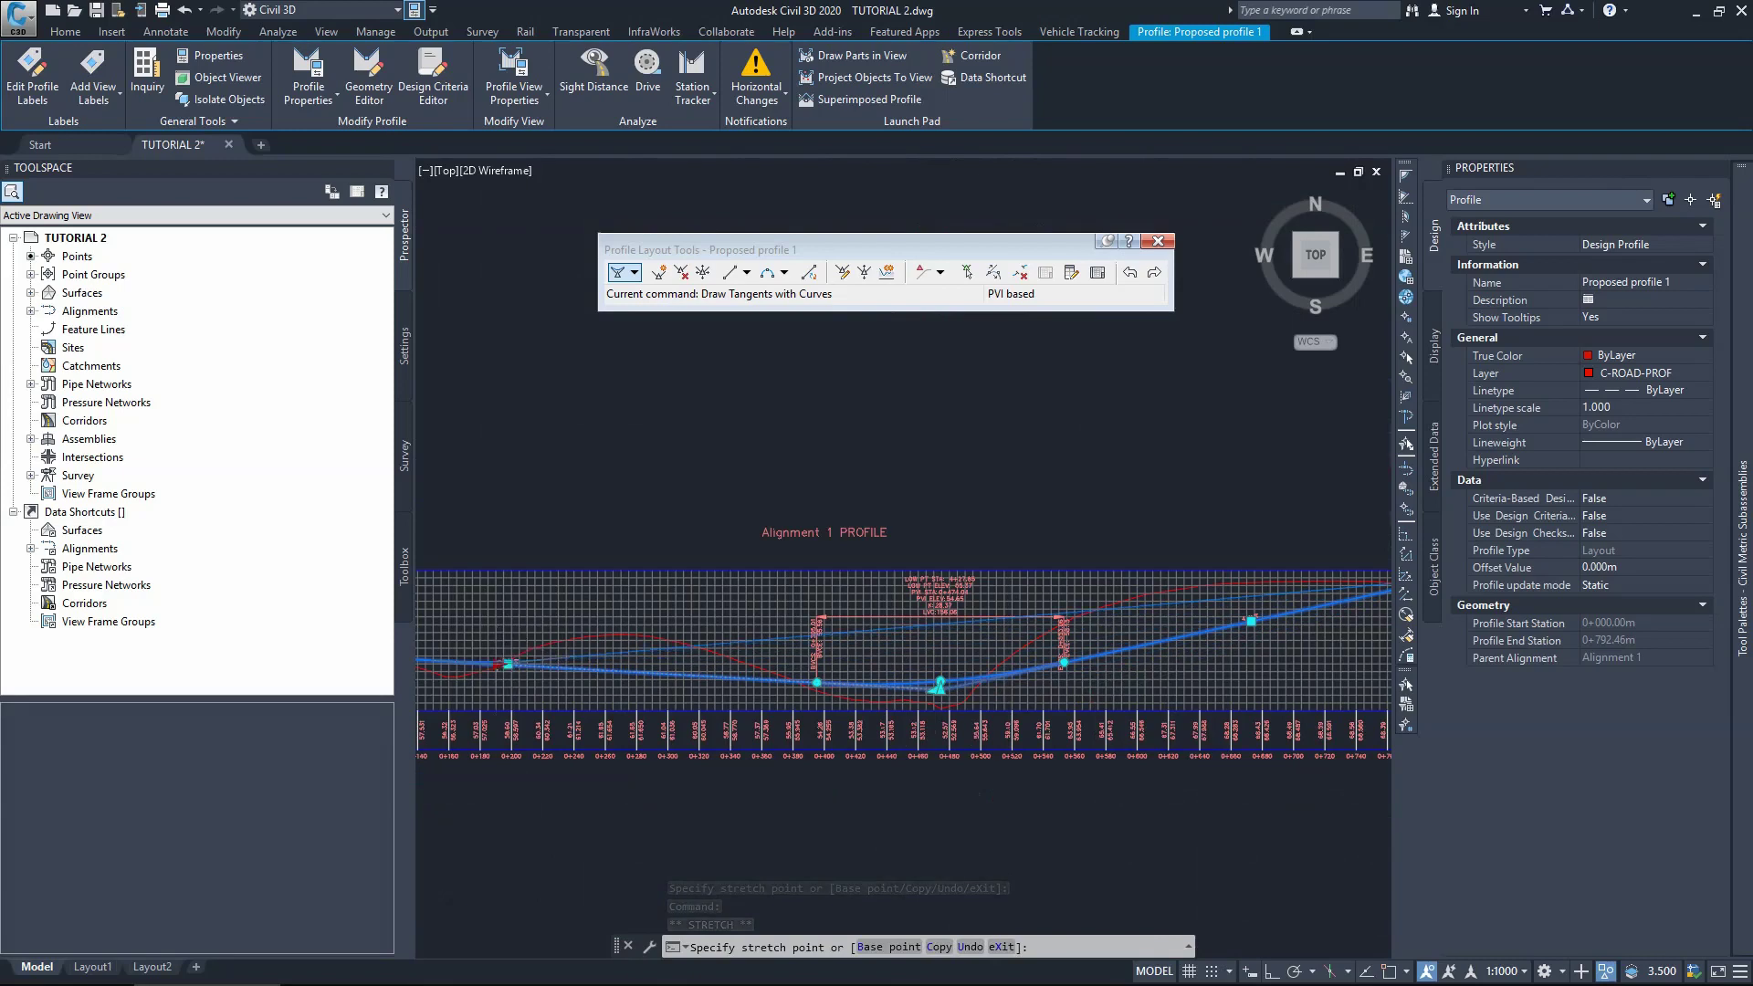
scroll(537, 628, "up", 5)
scroll(537, 628, "down", 5)
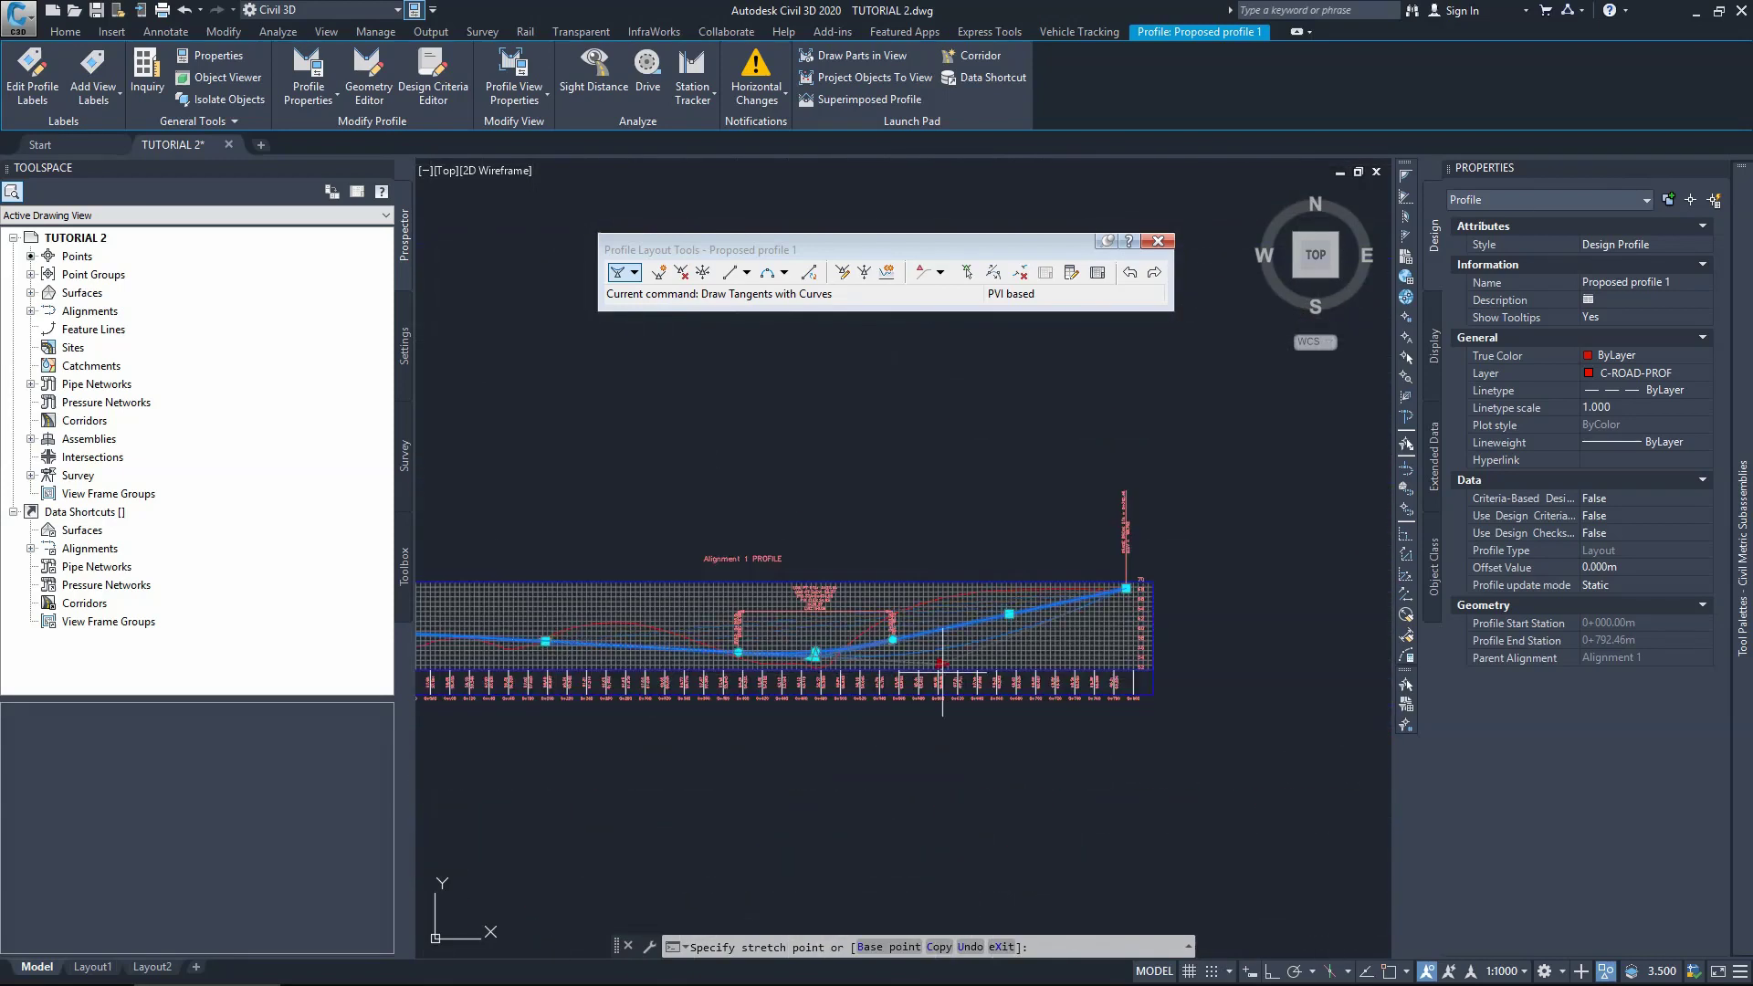
left_click(929, 661)
scroll(585, 630, "up", 5)
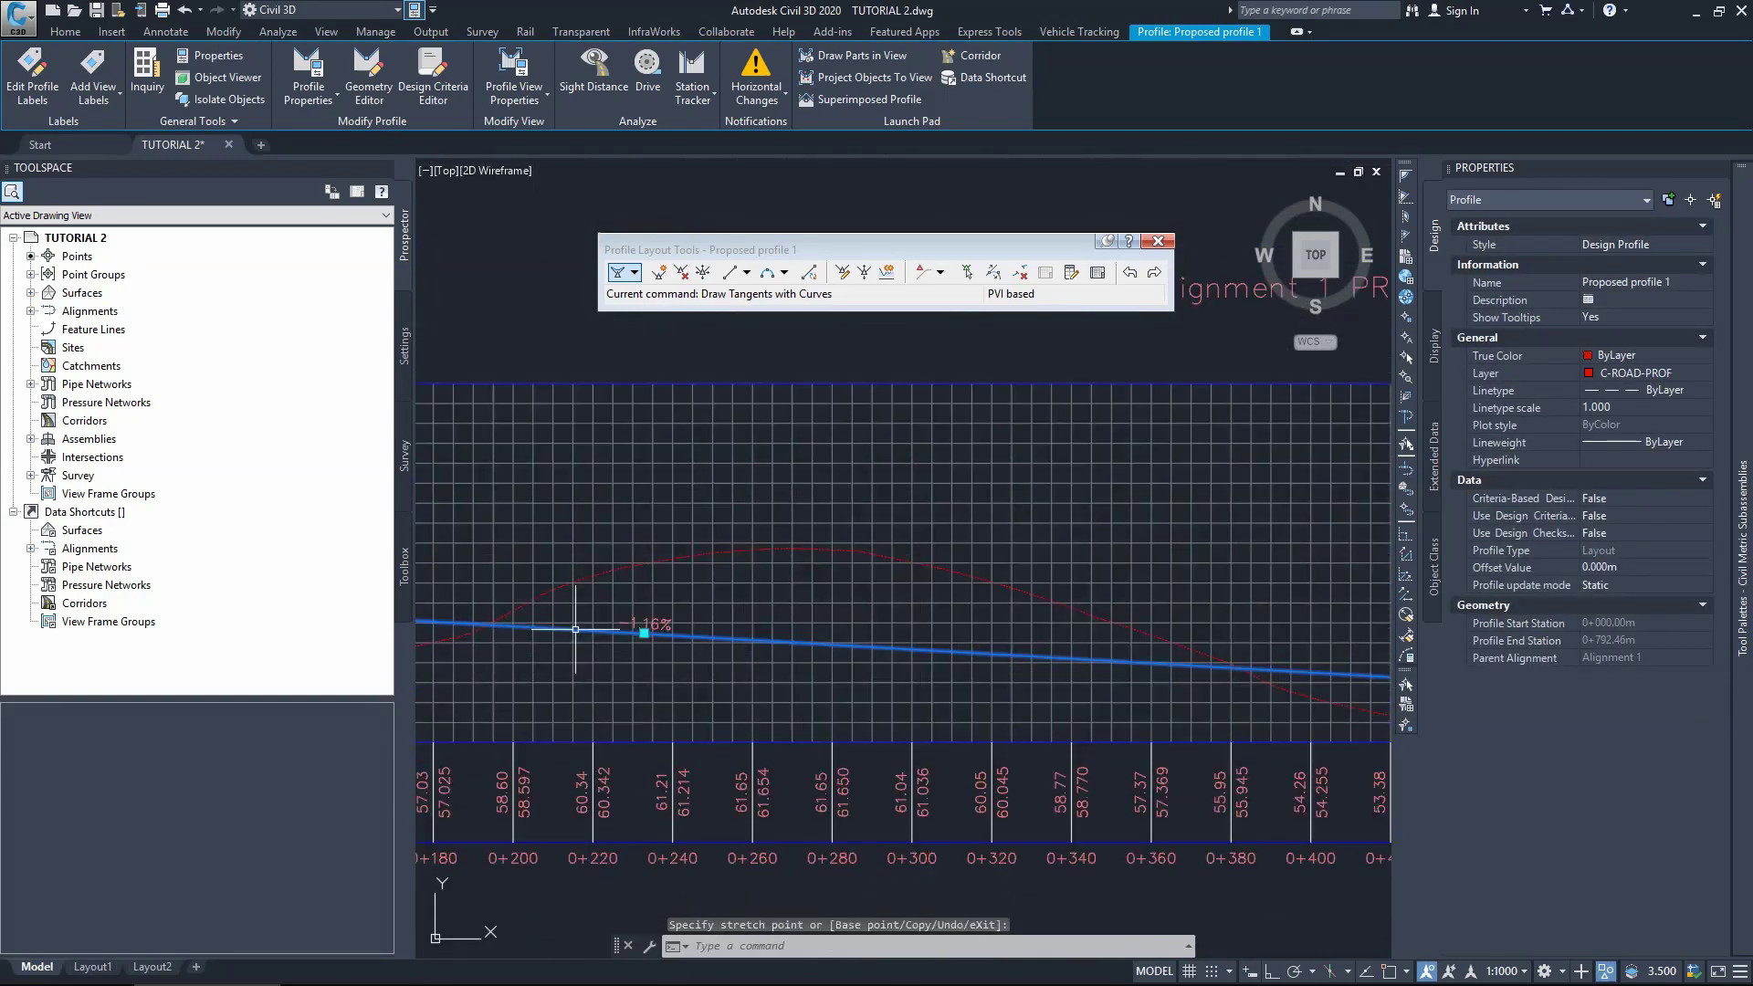
left_click(645, 632)
scroll(656, 612, "down", 5)
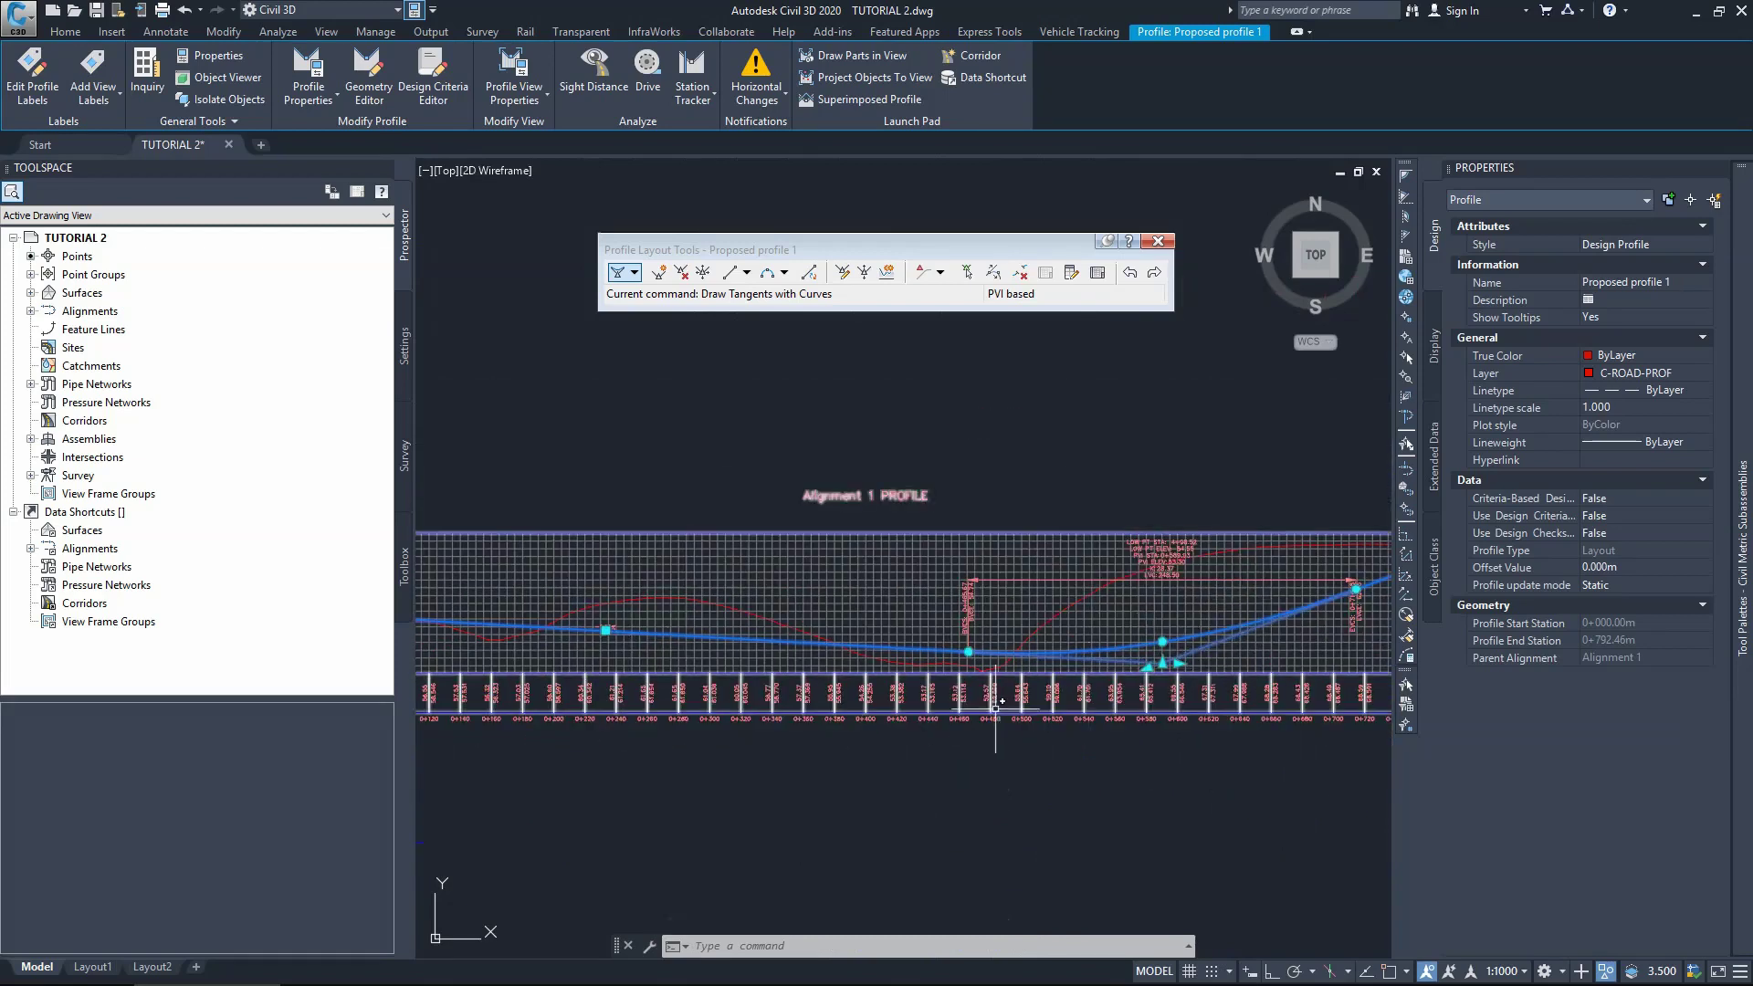
left_click(1148, 664)
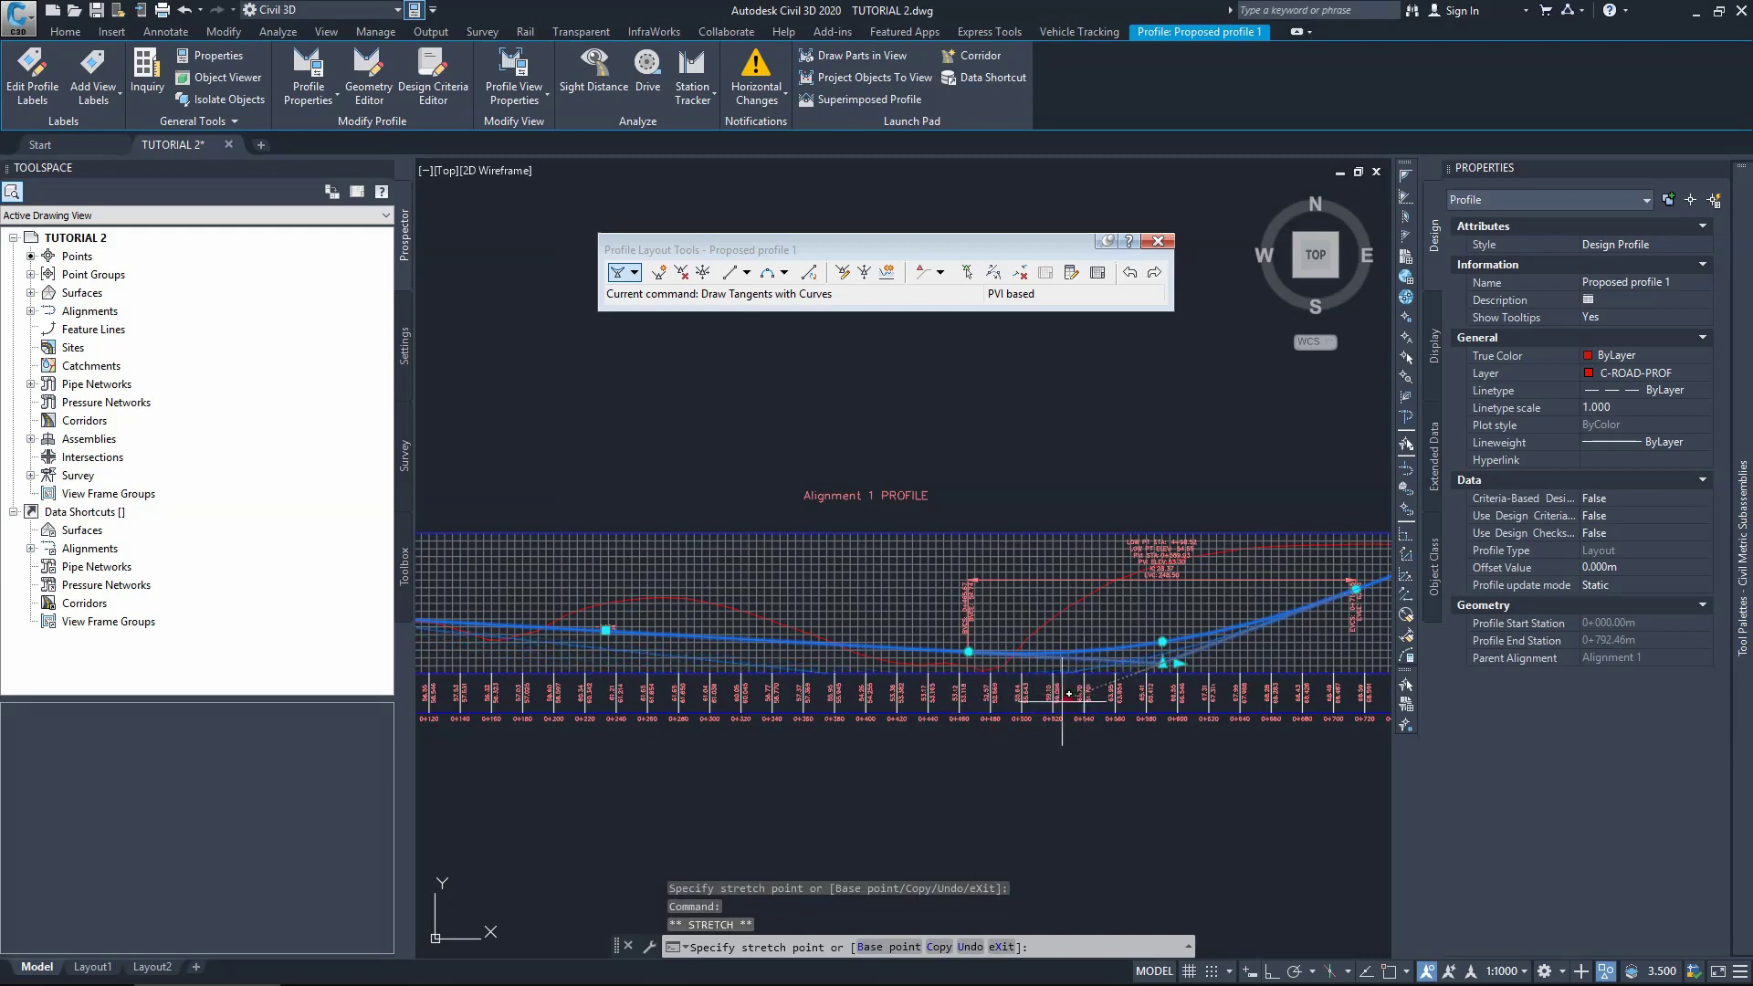
left_click(1278, 618)
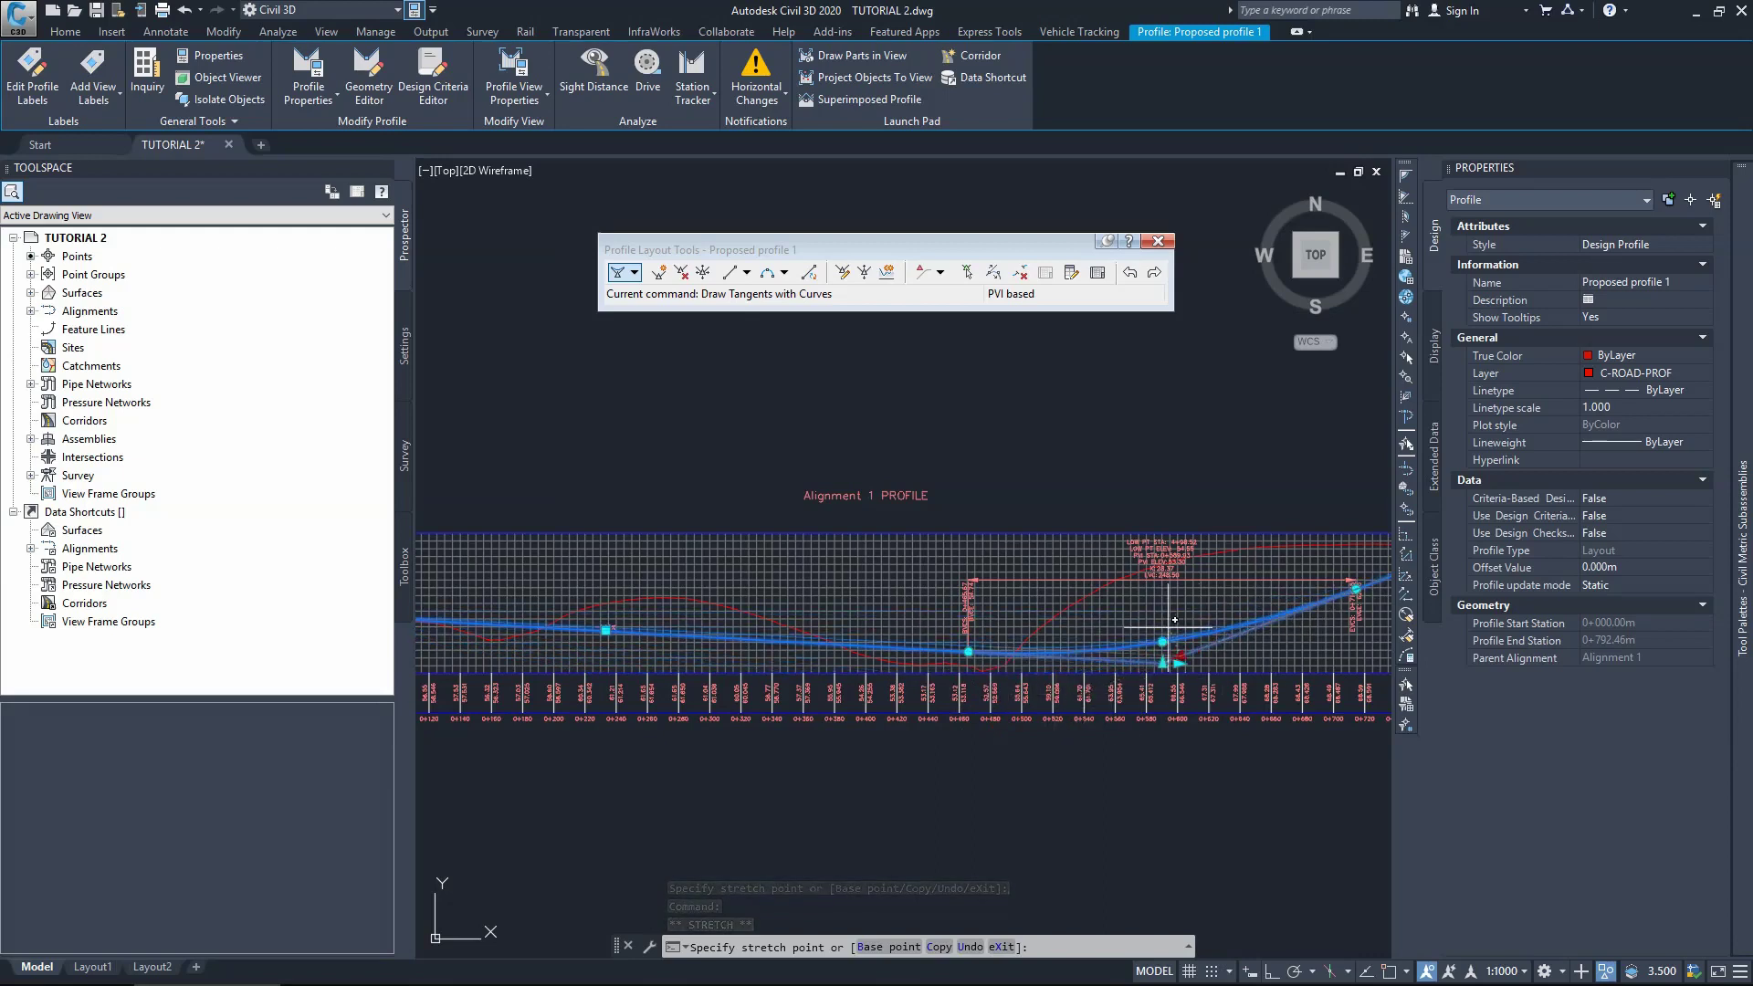
key("Escape")
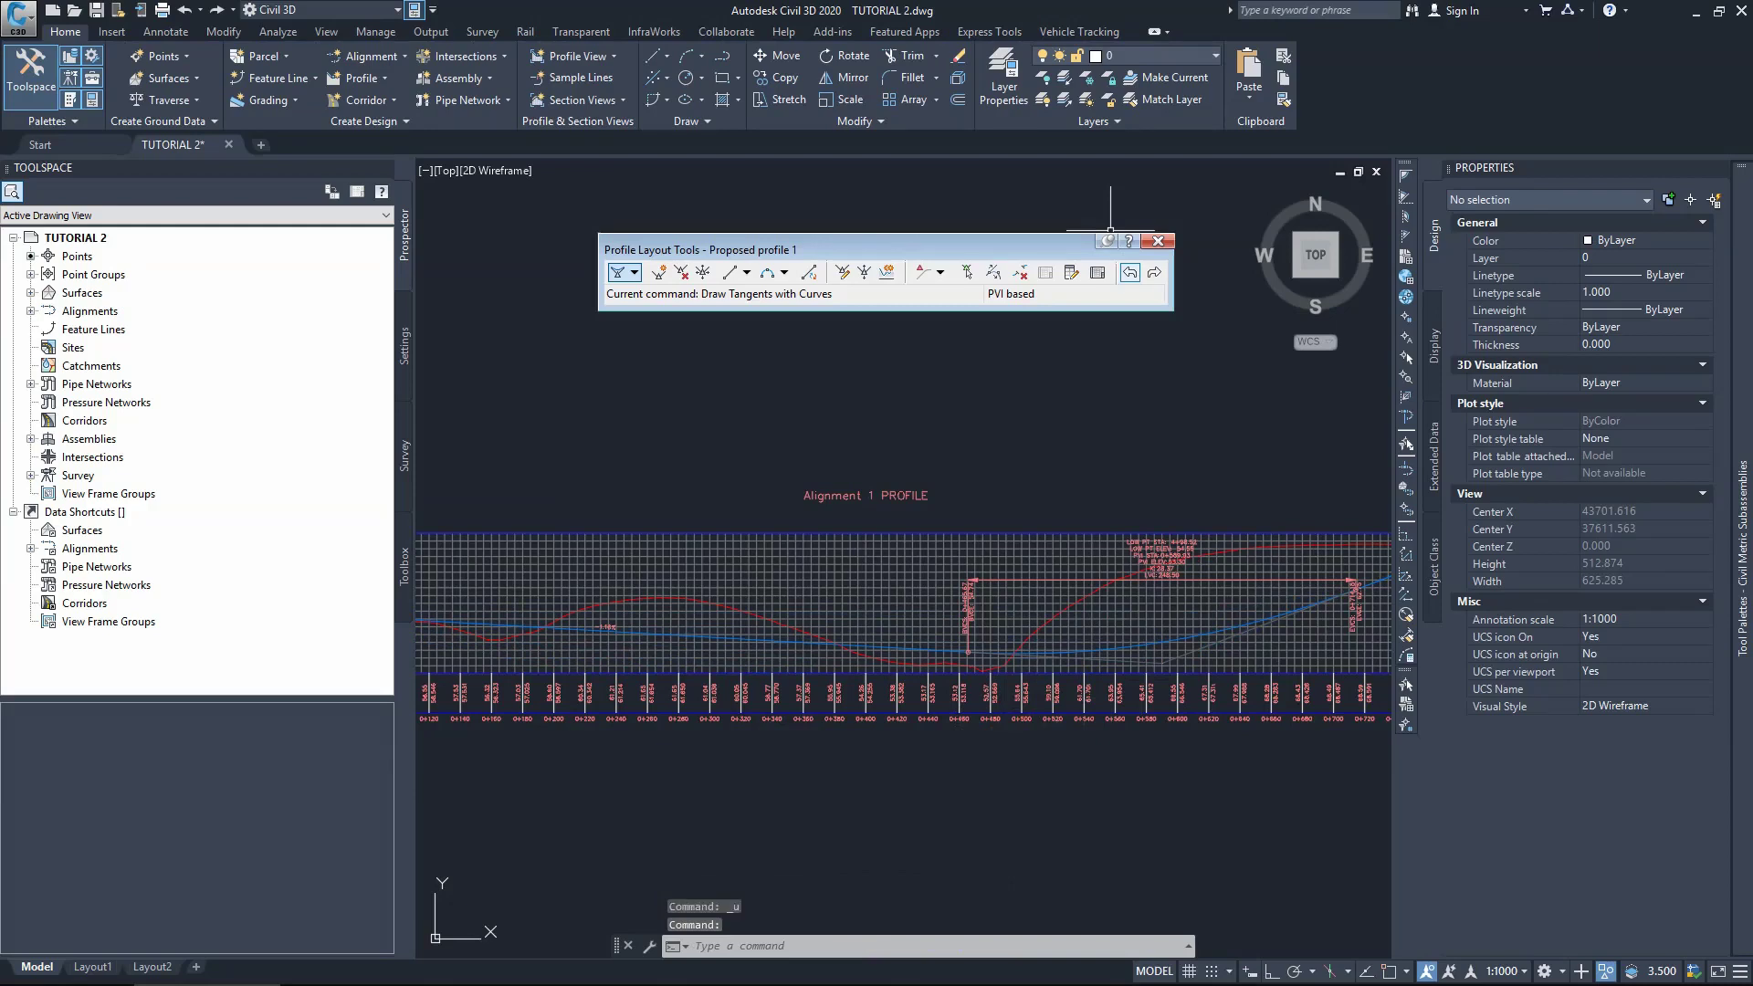
scroll(849, 693, "up", 2)
left_click(754, 589)
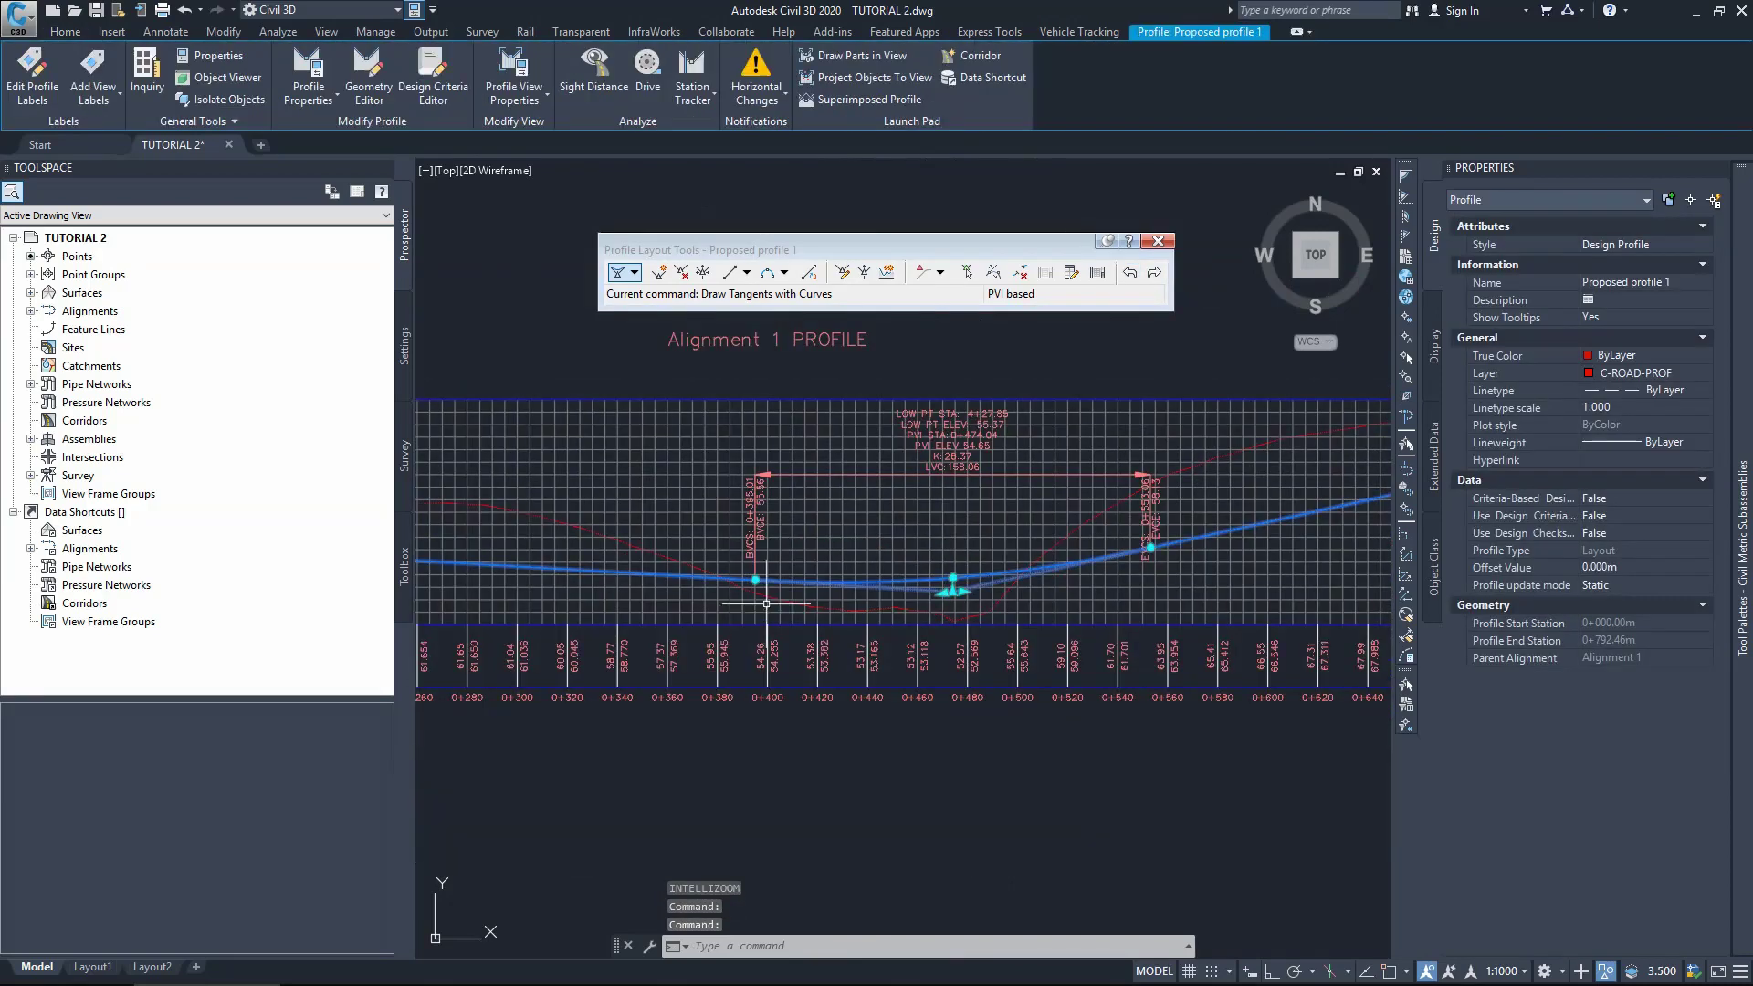
Step: Zoom out until the contour surface and the smaller profile view are both visible
scroll(753, 595, "down", 3)
scroll(579, 560, "up", 3)
scroll(579, 553, "down", 2)
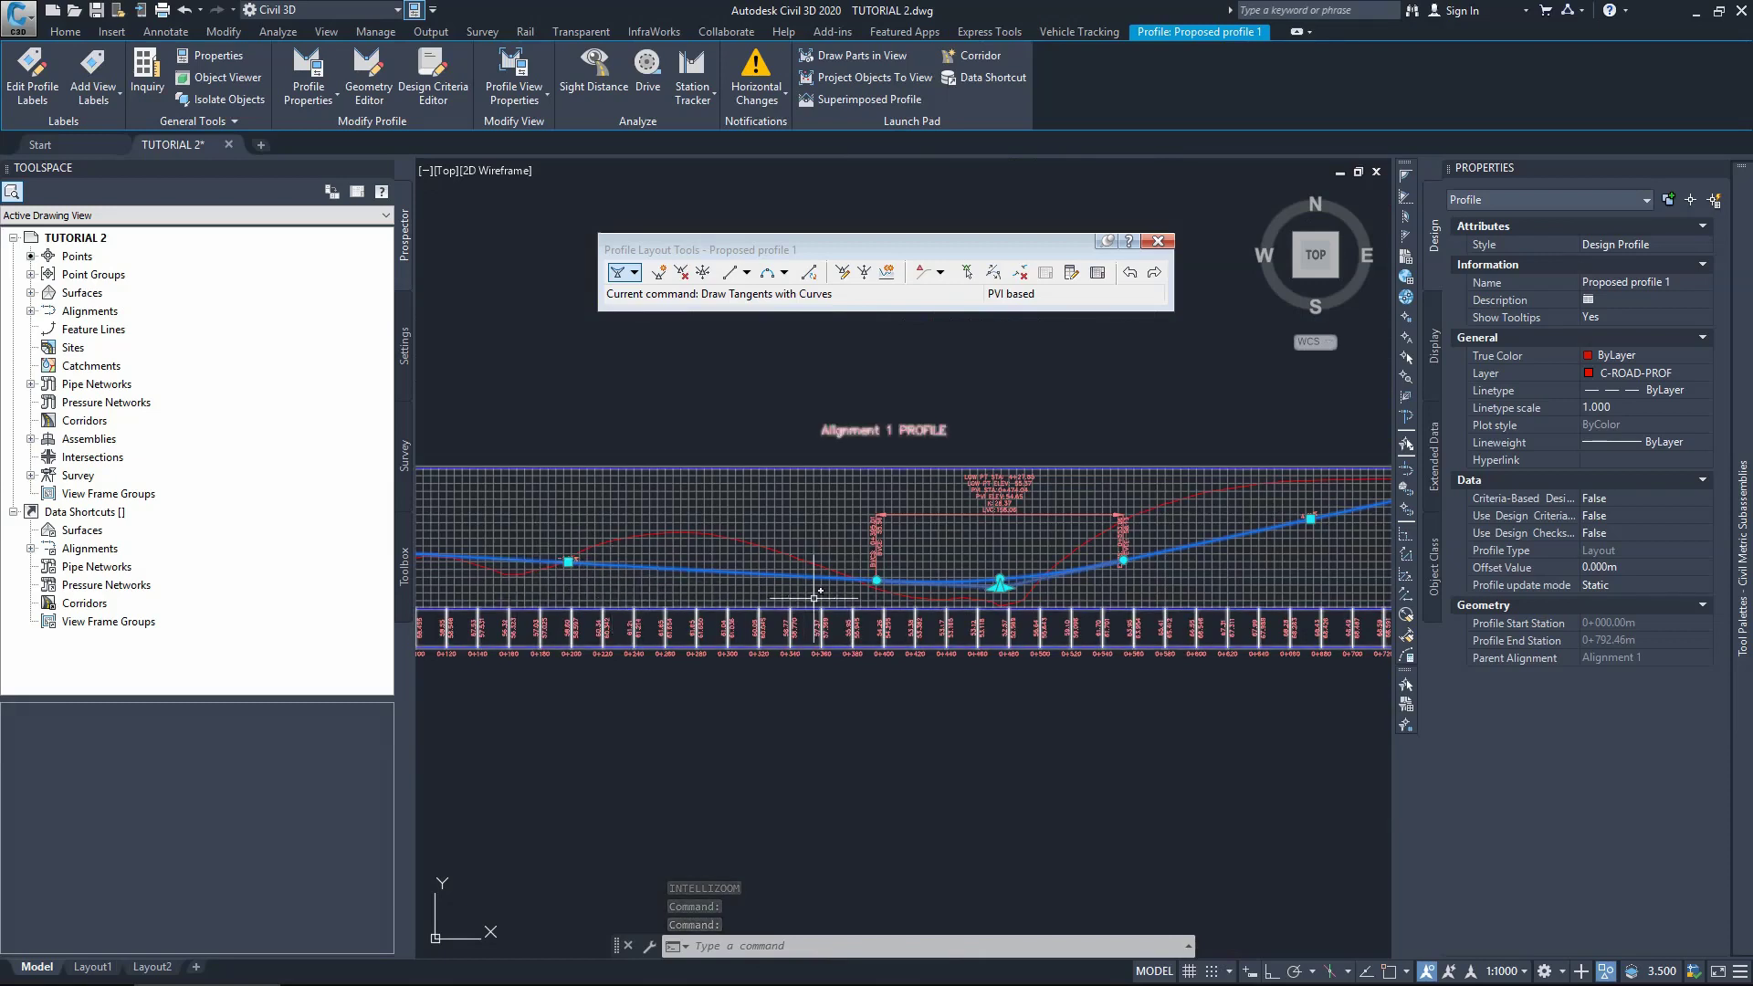
scroll(890, 587, "up", 1)
scroll(913, 587, "down", 2)
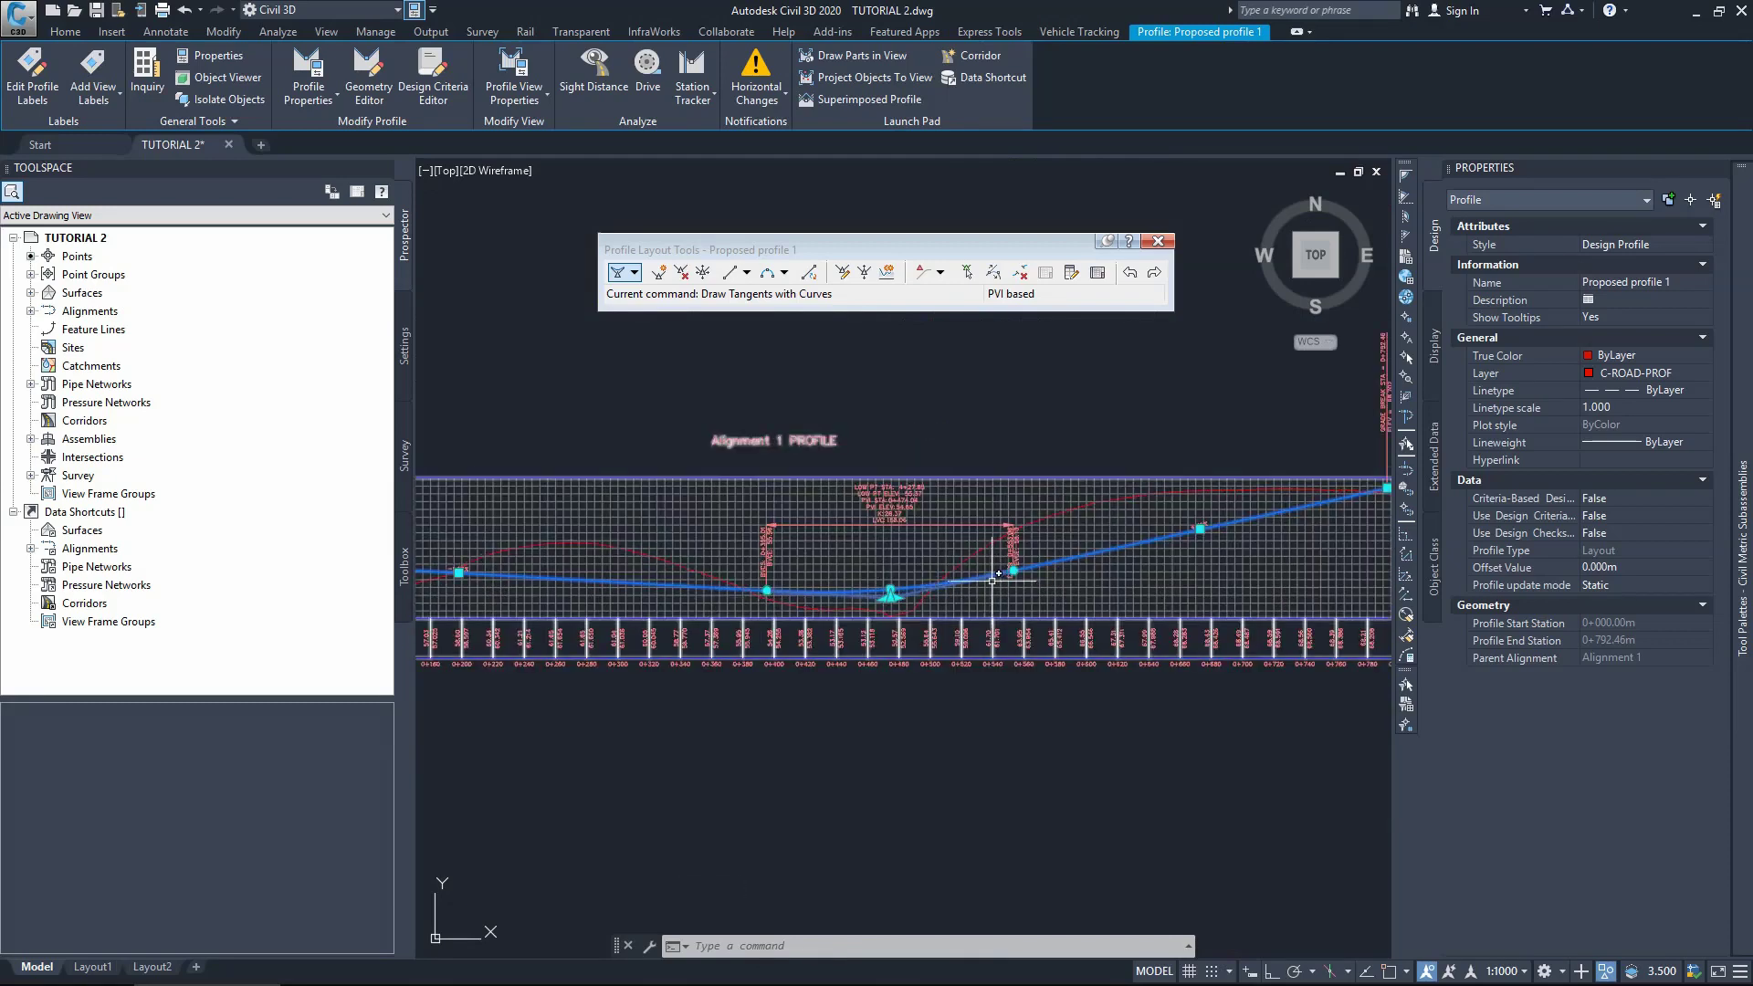
scroll(1007, 583, "up", 6)
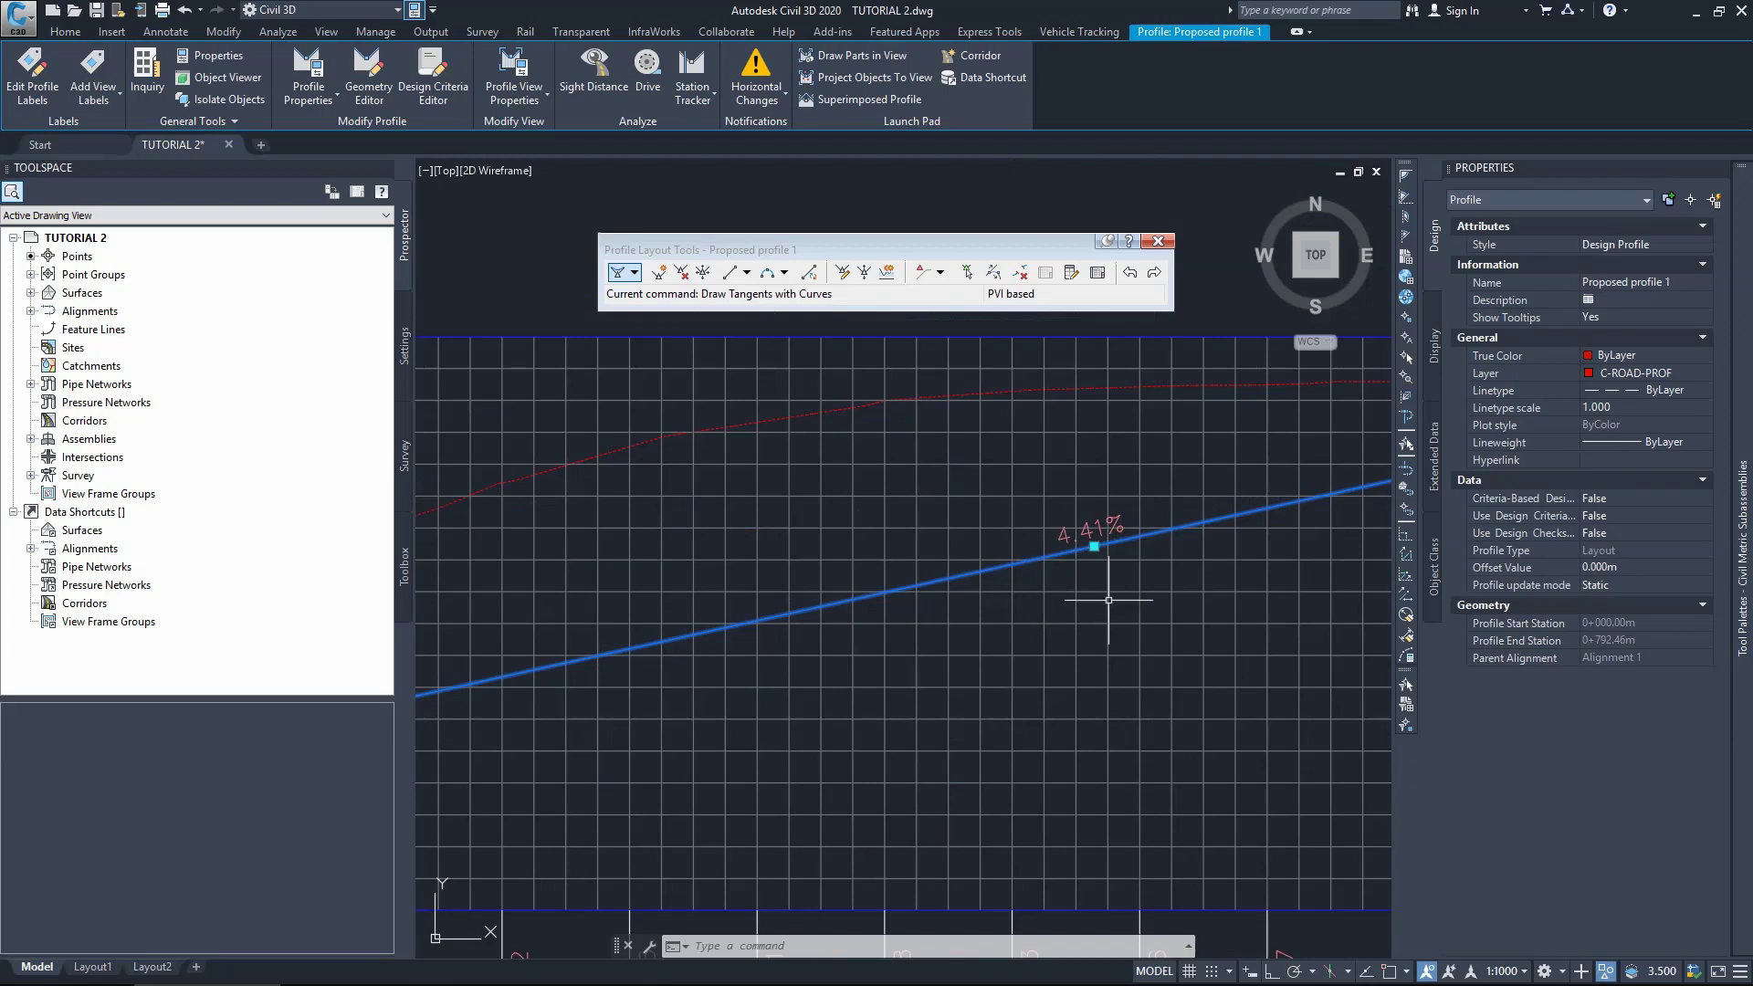
scroll(1108, 600, "down", 3)
scroll(1135, 603, "down", 1)
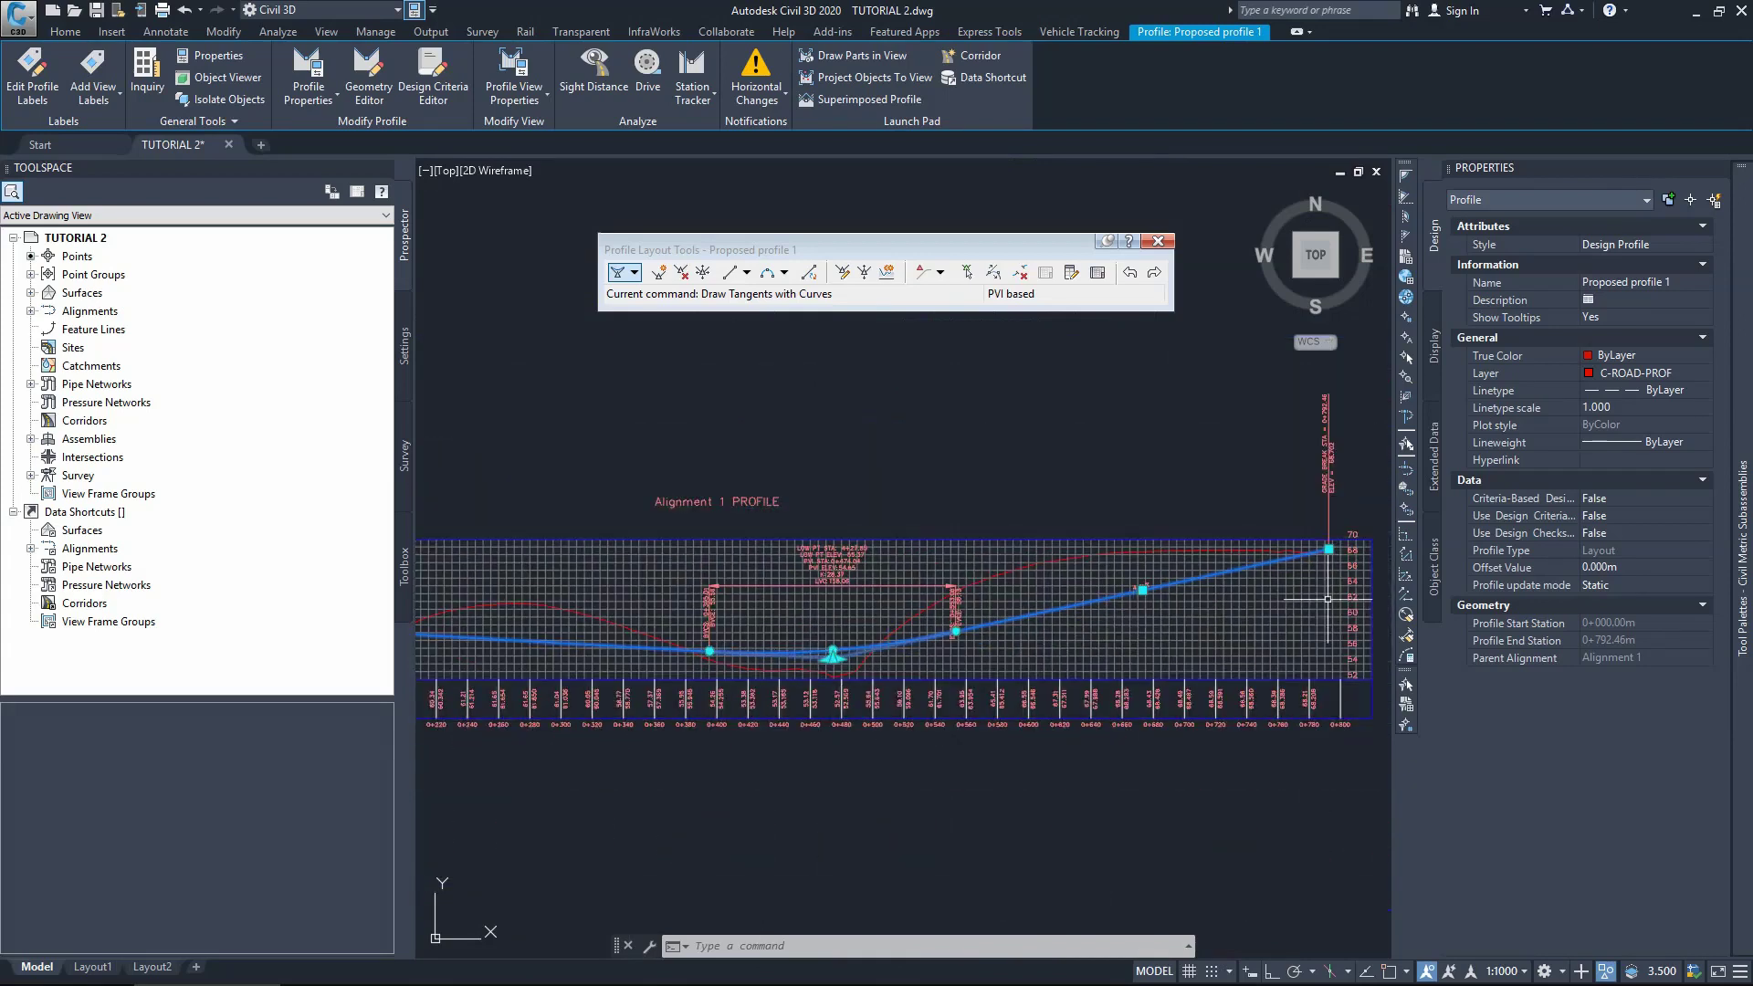
scroll(1096, 623, "down", 1)
scroll(703, 641, "up", 2)
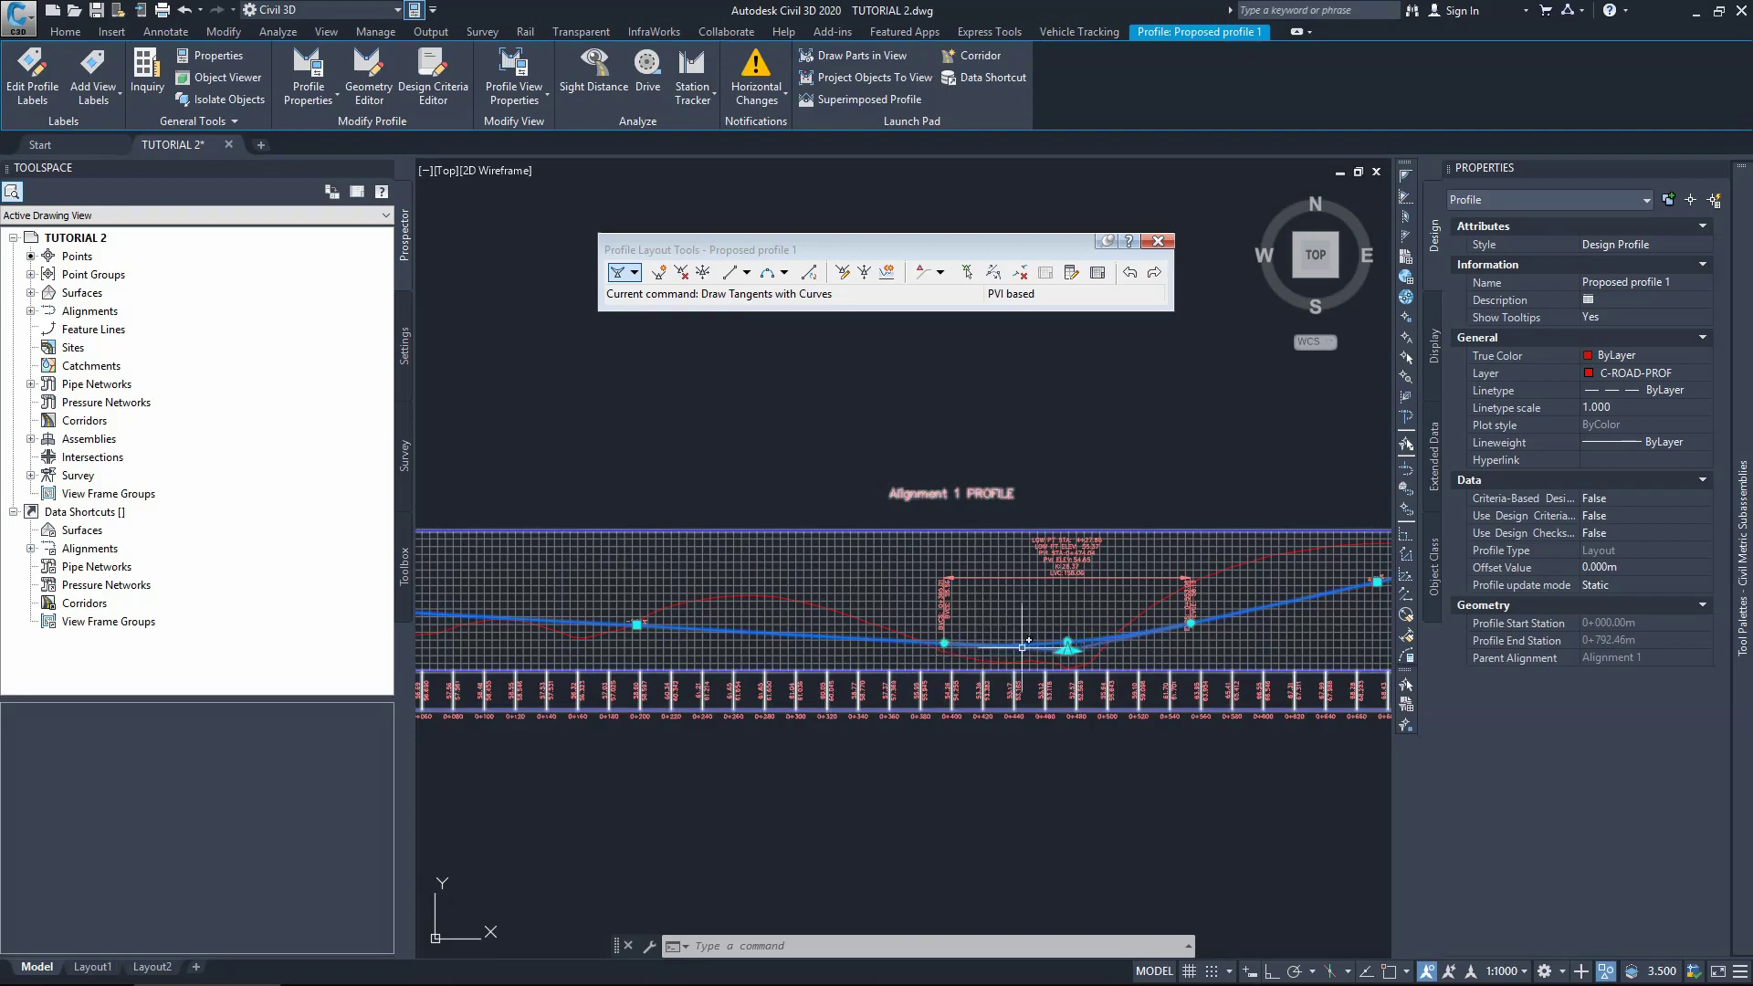
scroll(1068, 643, "down", 1)
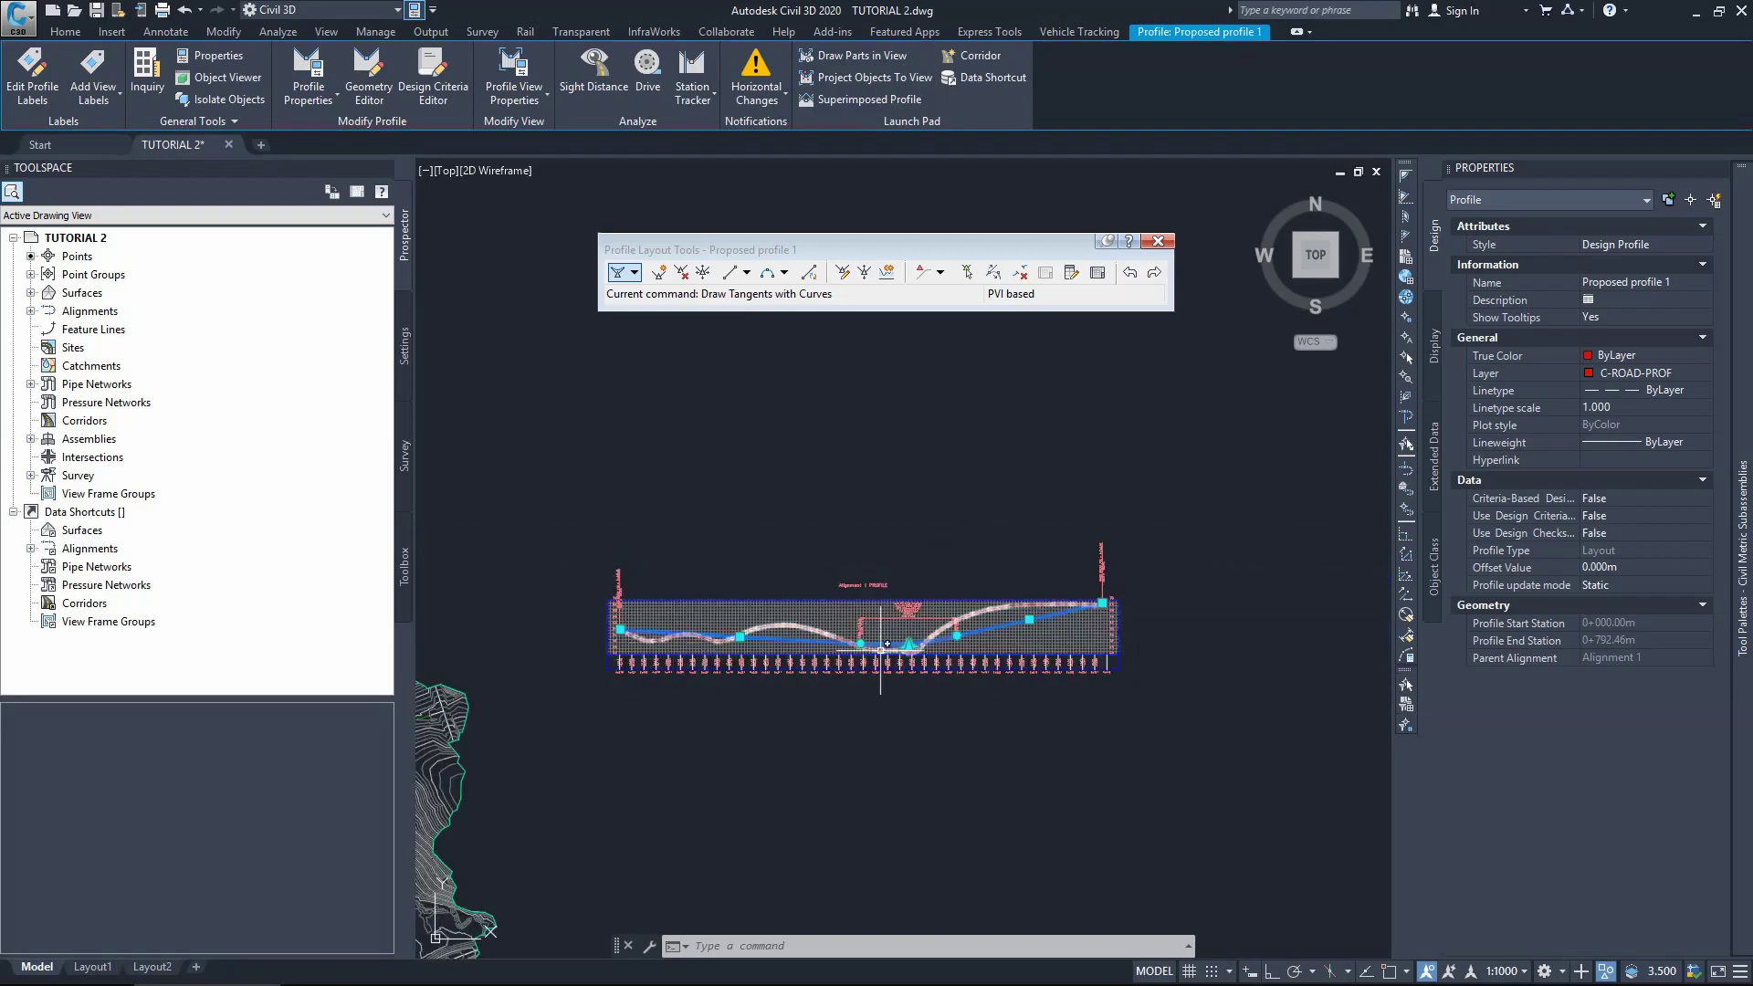
scroll(1183, 653, "up", 1)
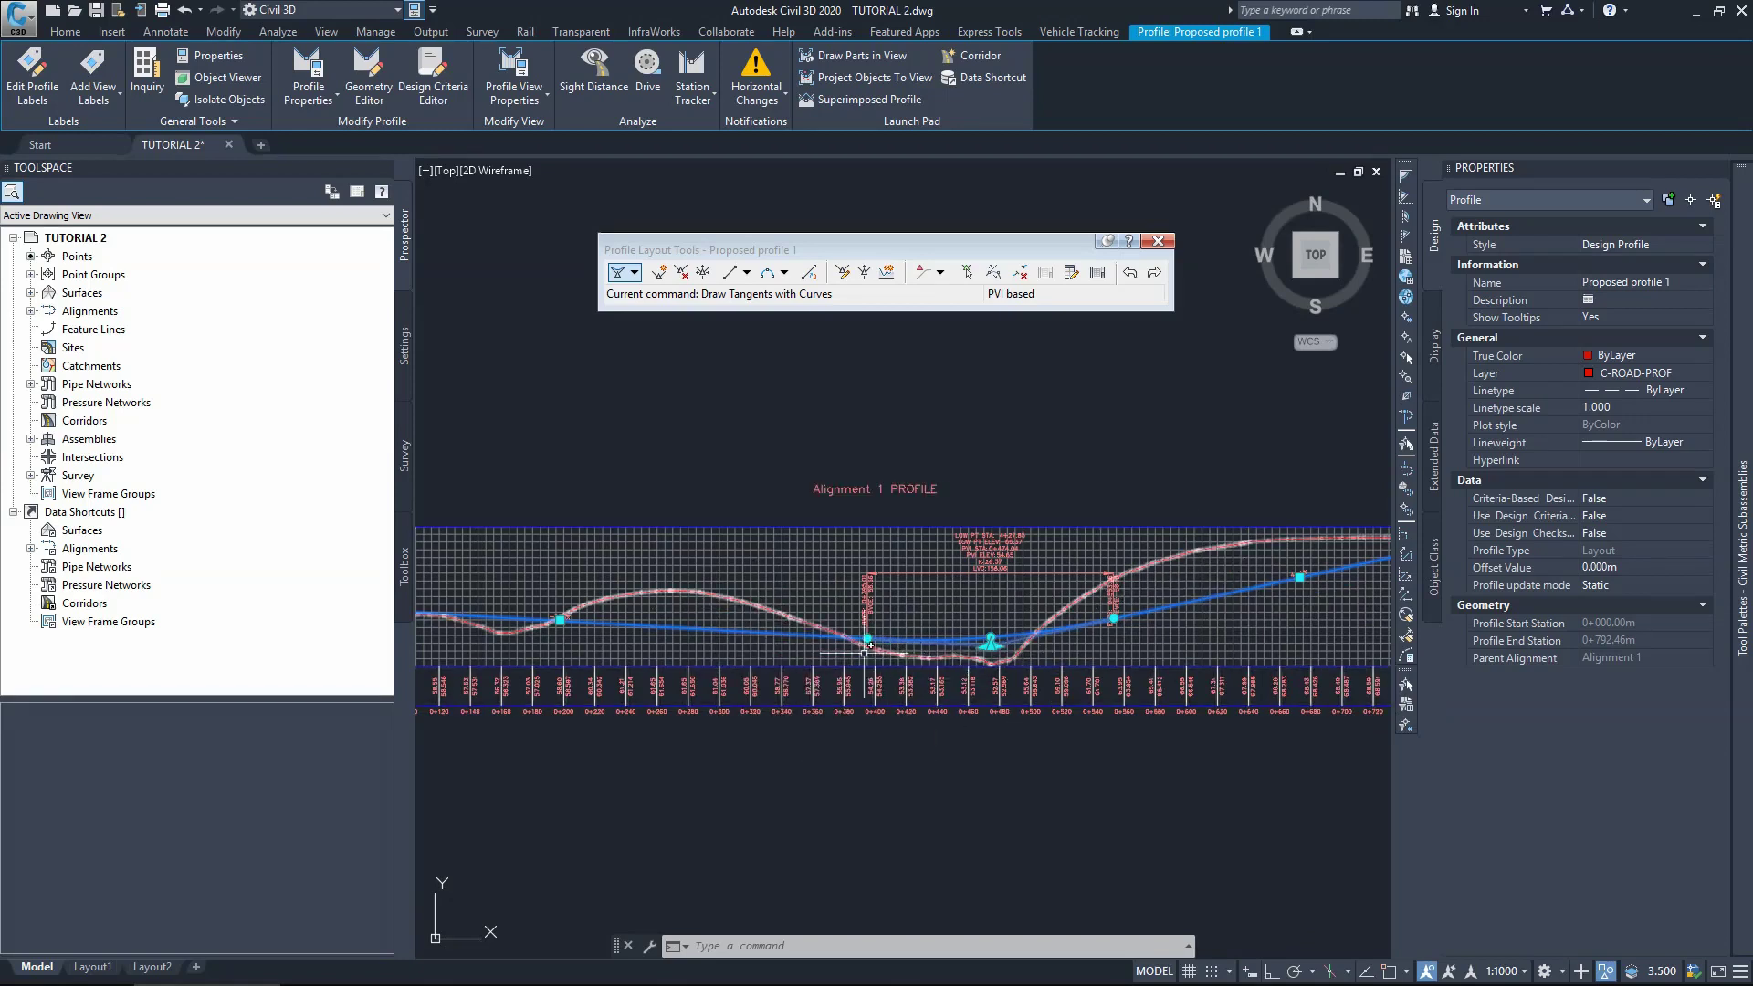
scroll(853, 632, "down", 2)
scroll(675, 596, "up", 2)
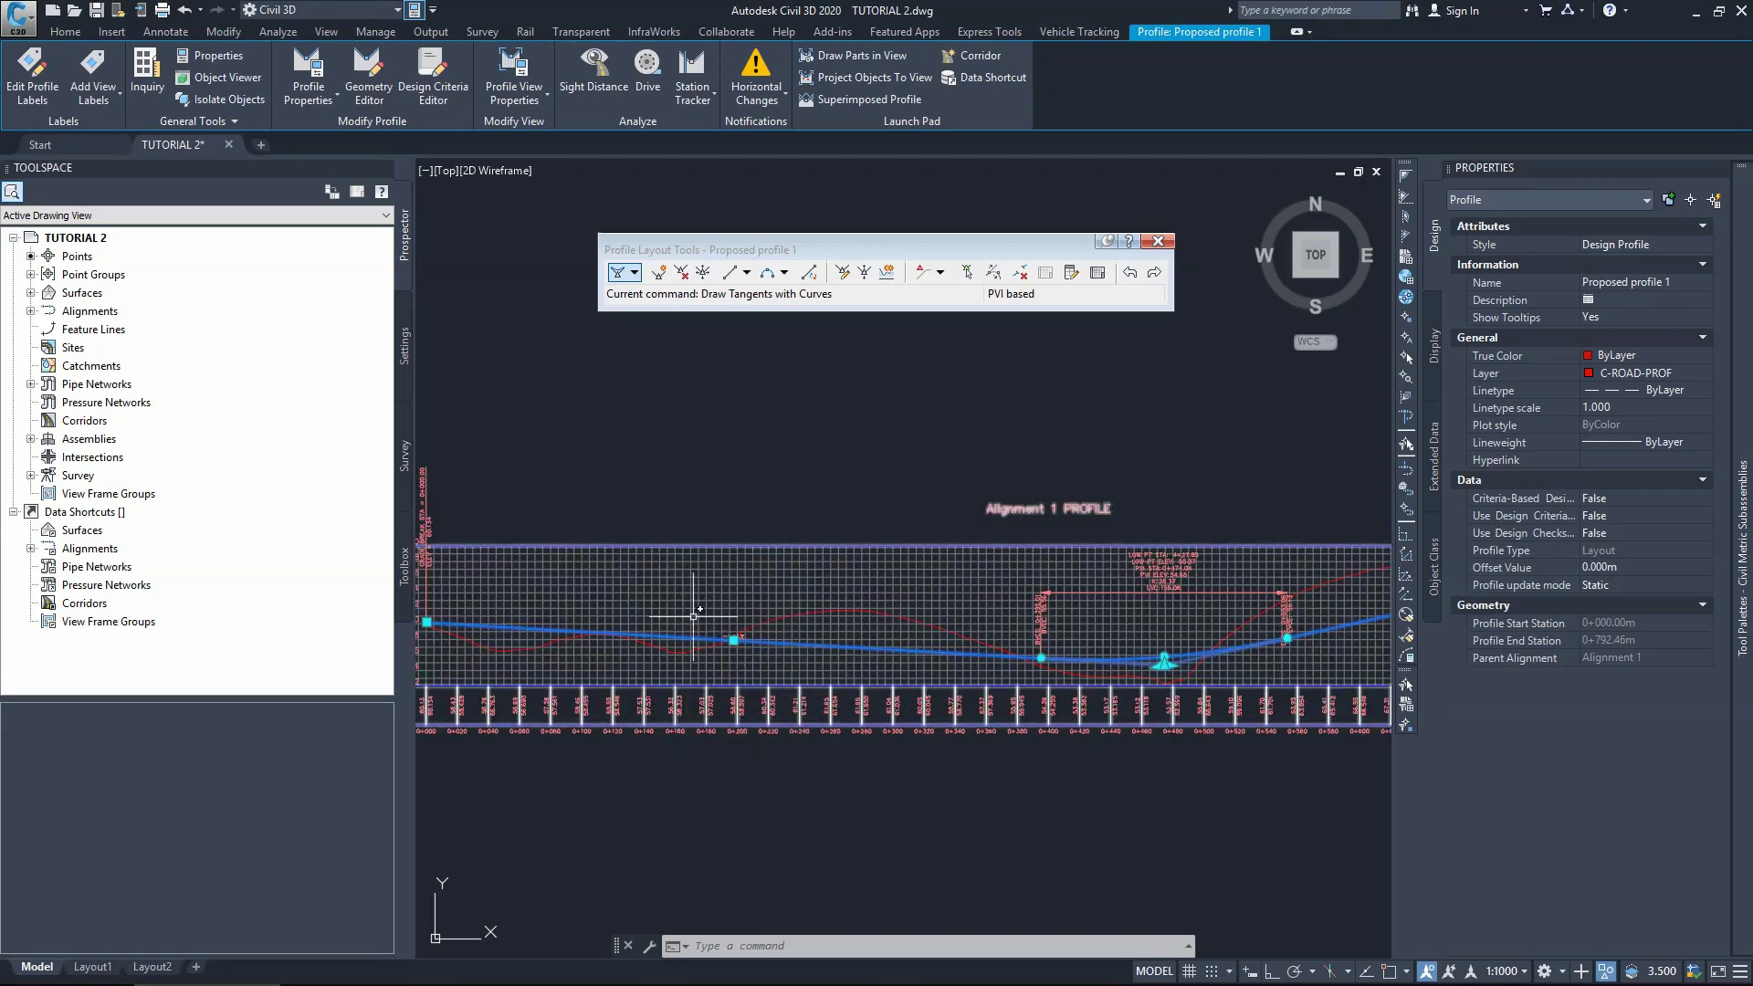
scroll(689, 617, "down", 2)
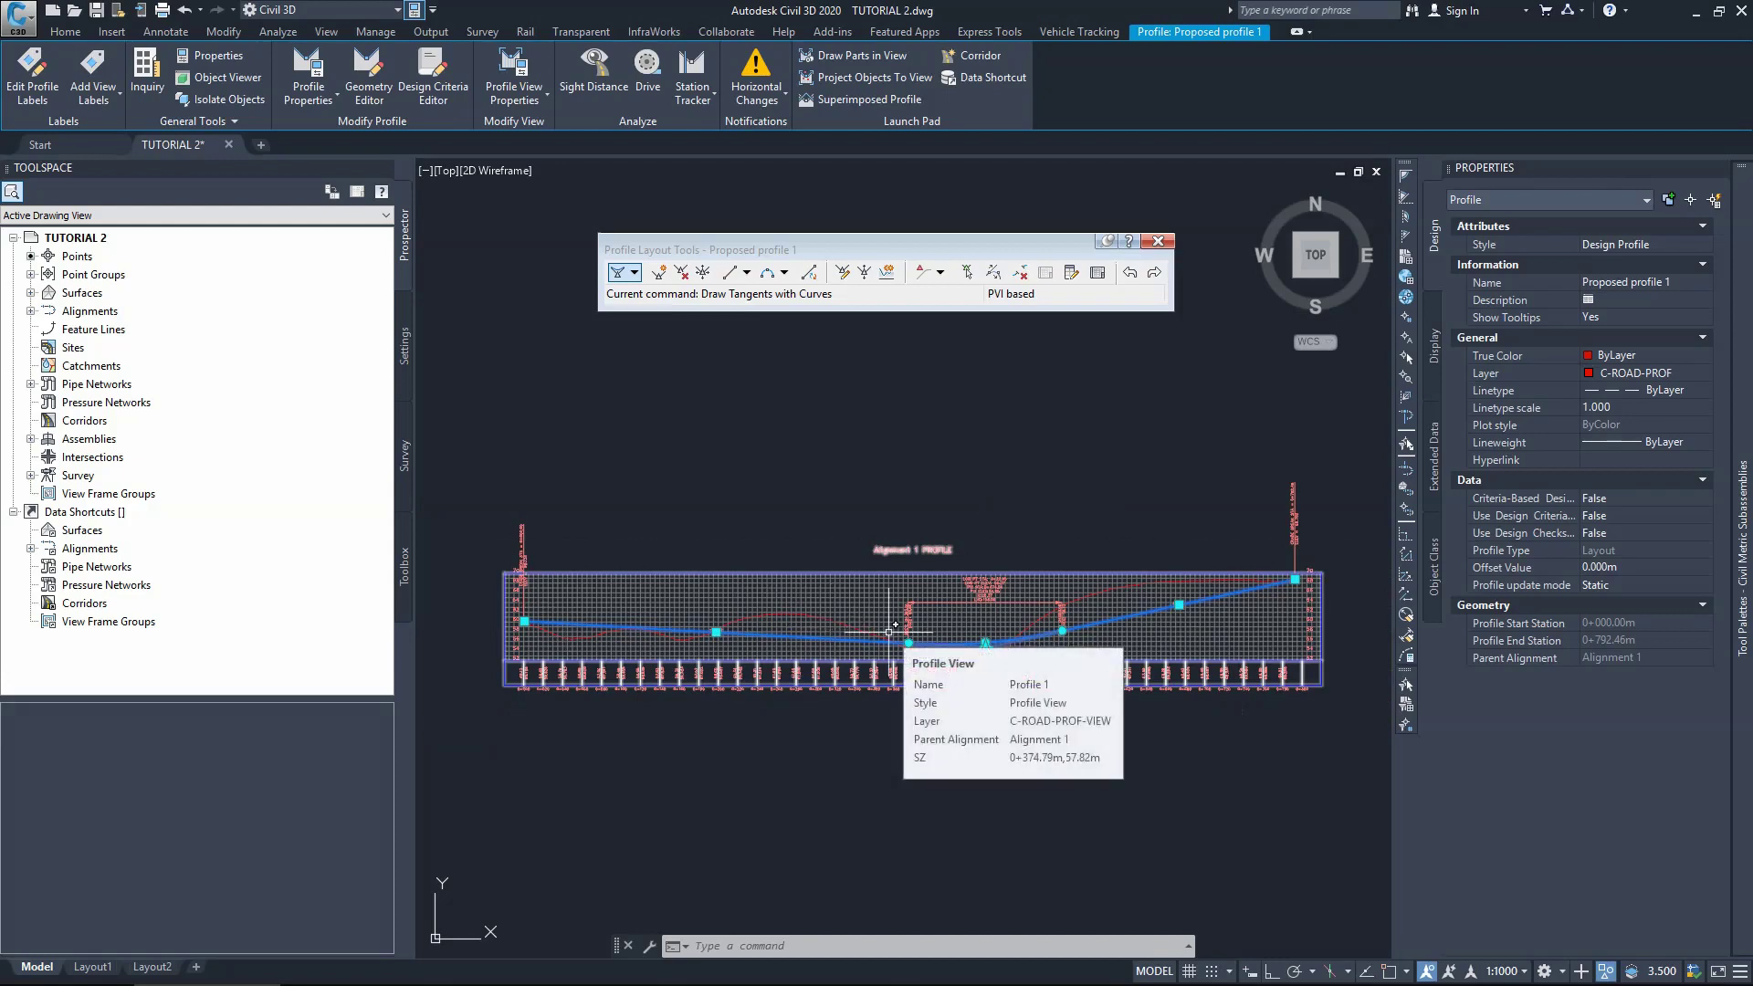
scroll(890, 632, "down", 3)
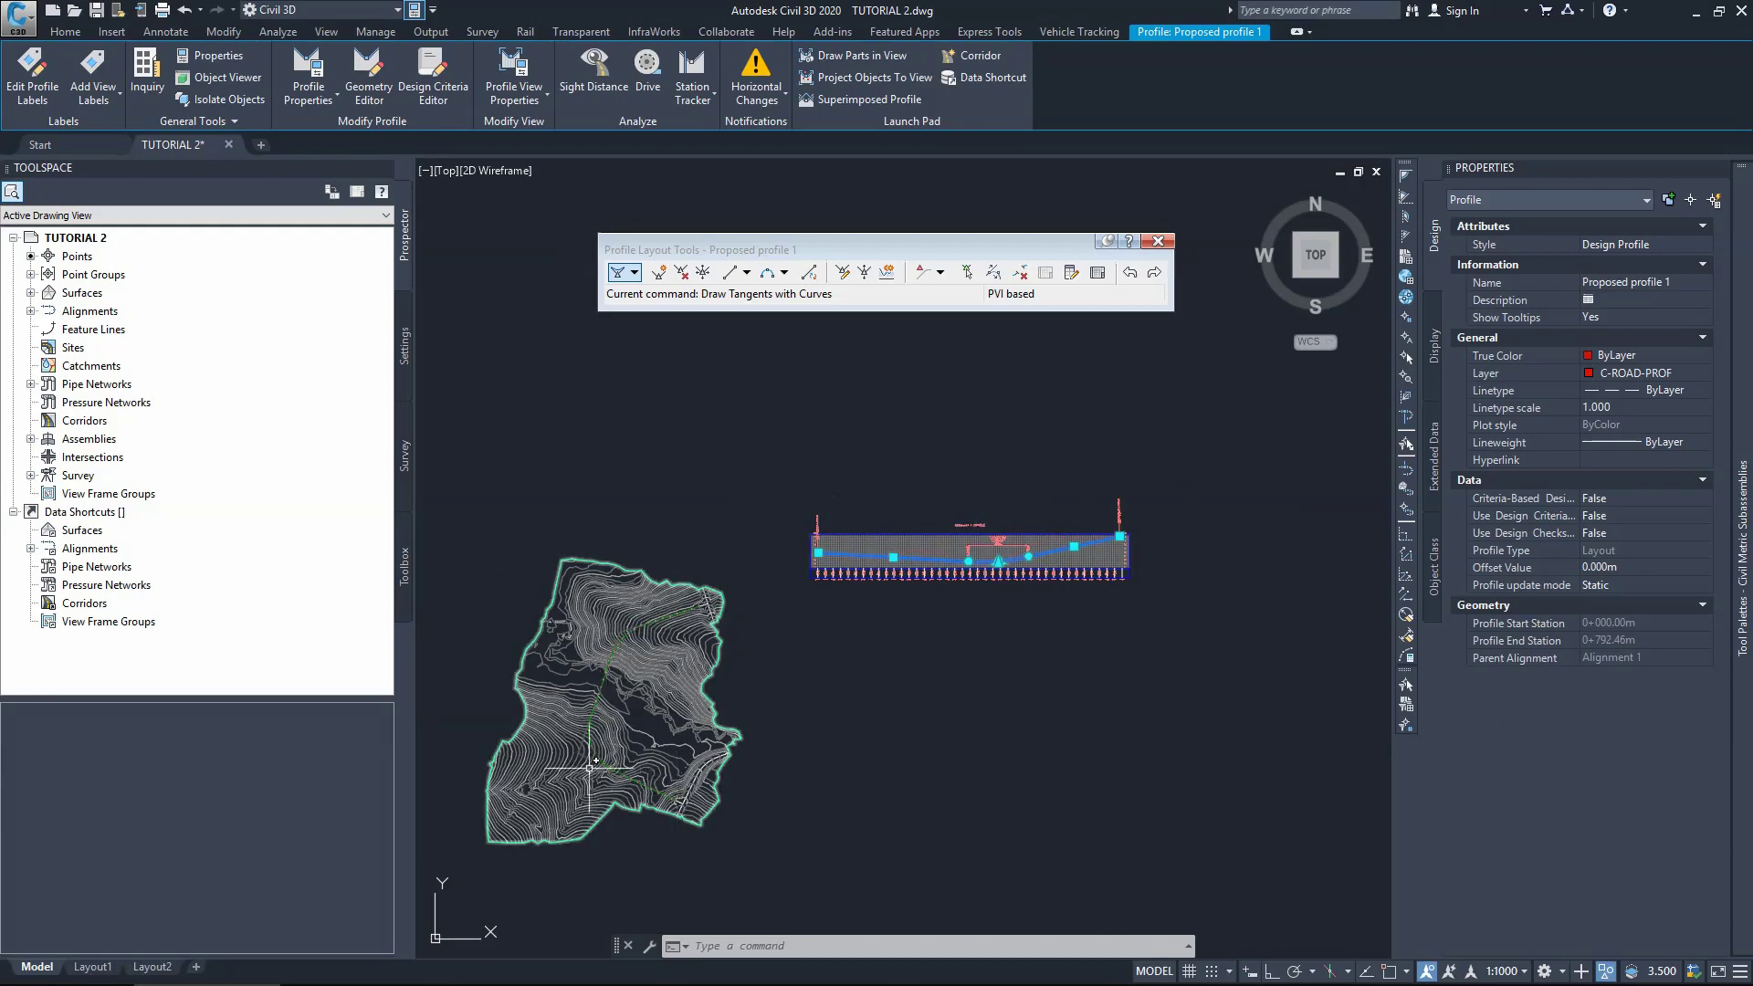
Step: Pan and zoom to centre the profile view in the drawing
scroll(589, 768, "up", 5)
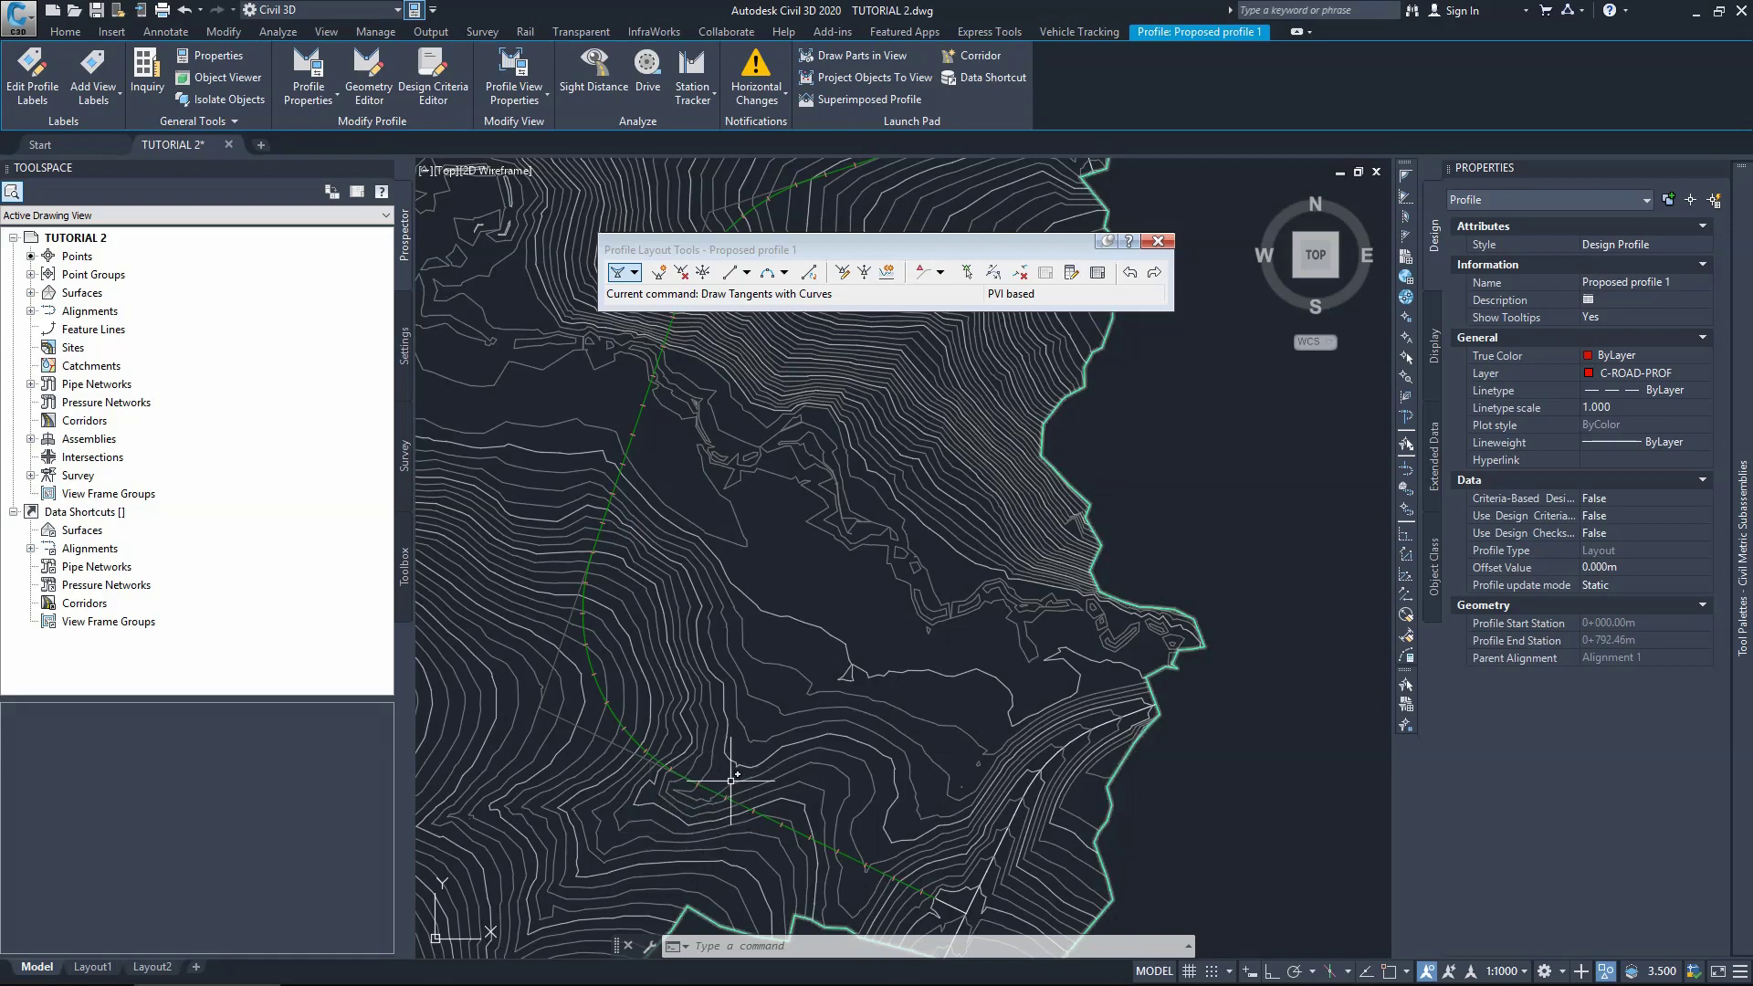
scroll(621, 756, "down", 5)
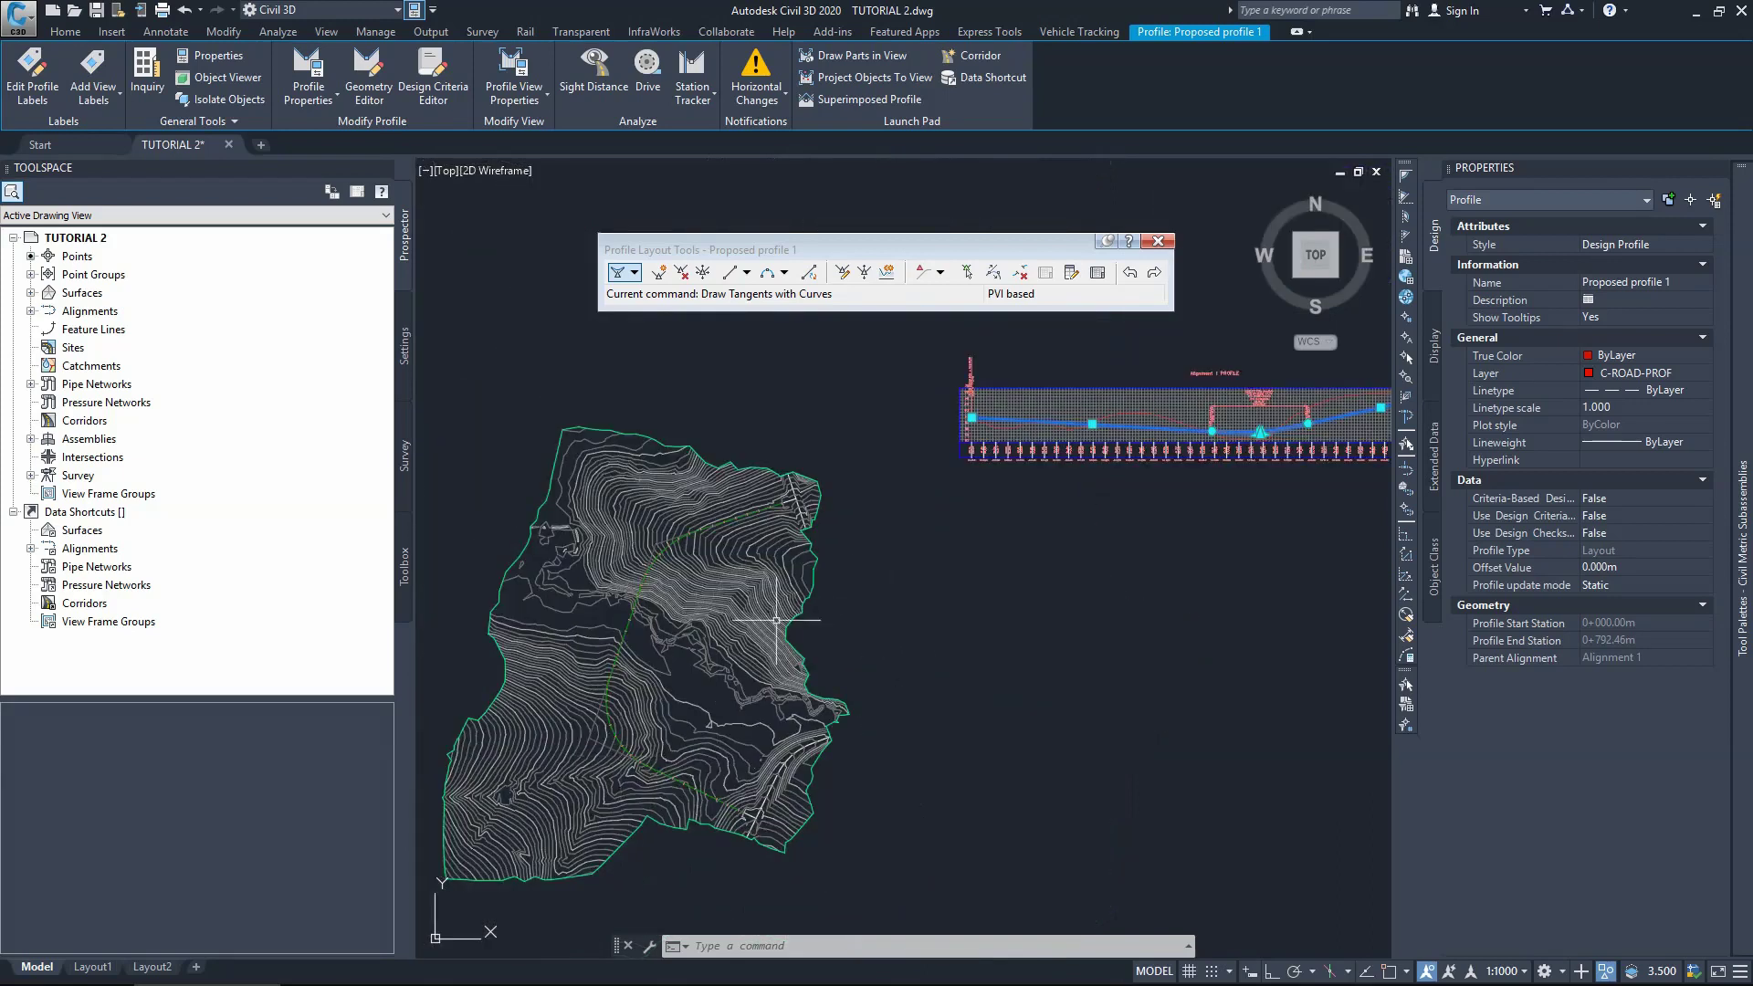
middle_click_drag(777, 620, 657, 584)
scroll(880, 523, "up", 3)
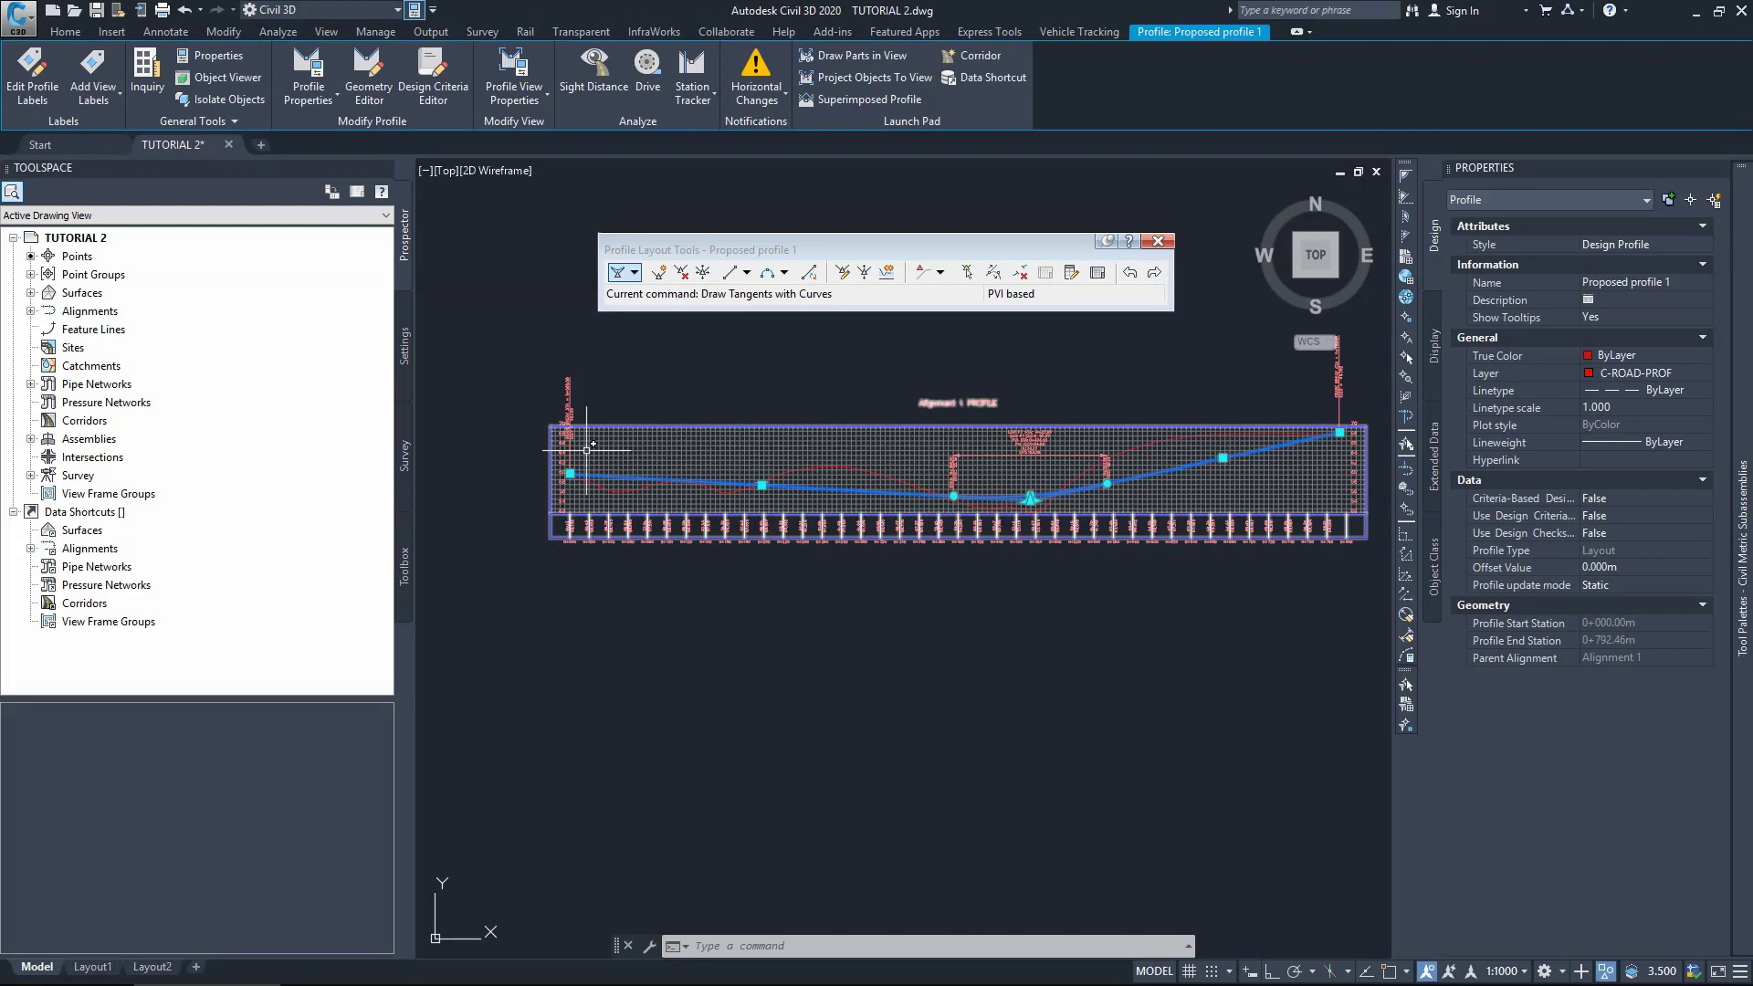
Step: End tangent drawing, confirm the 158.059 m sag curve with K 28.366, then close the table
right_click(704, 482)
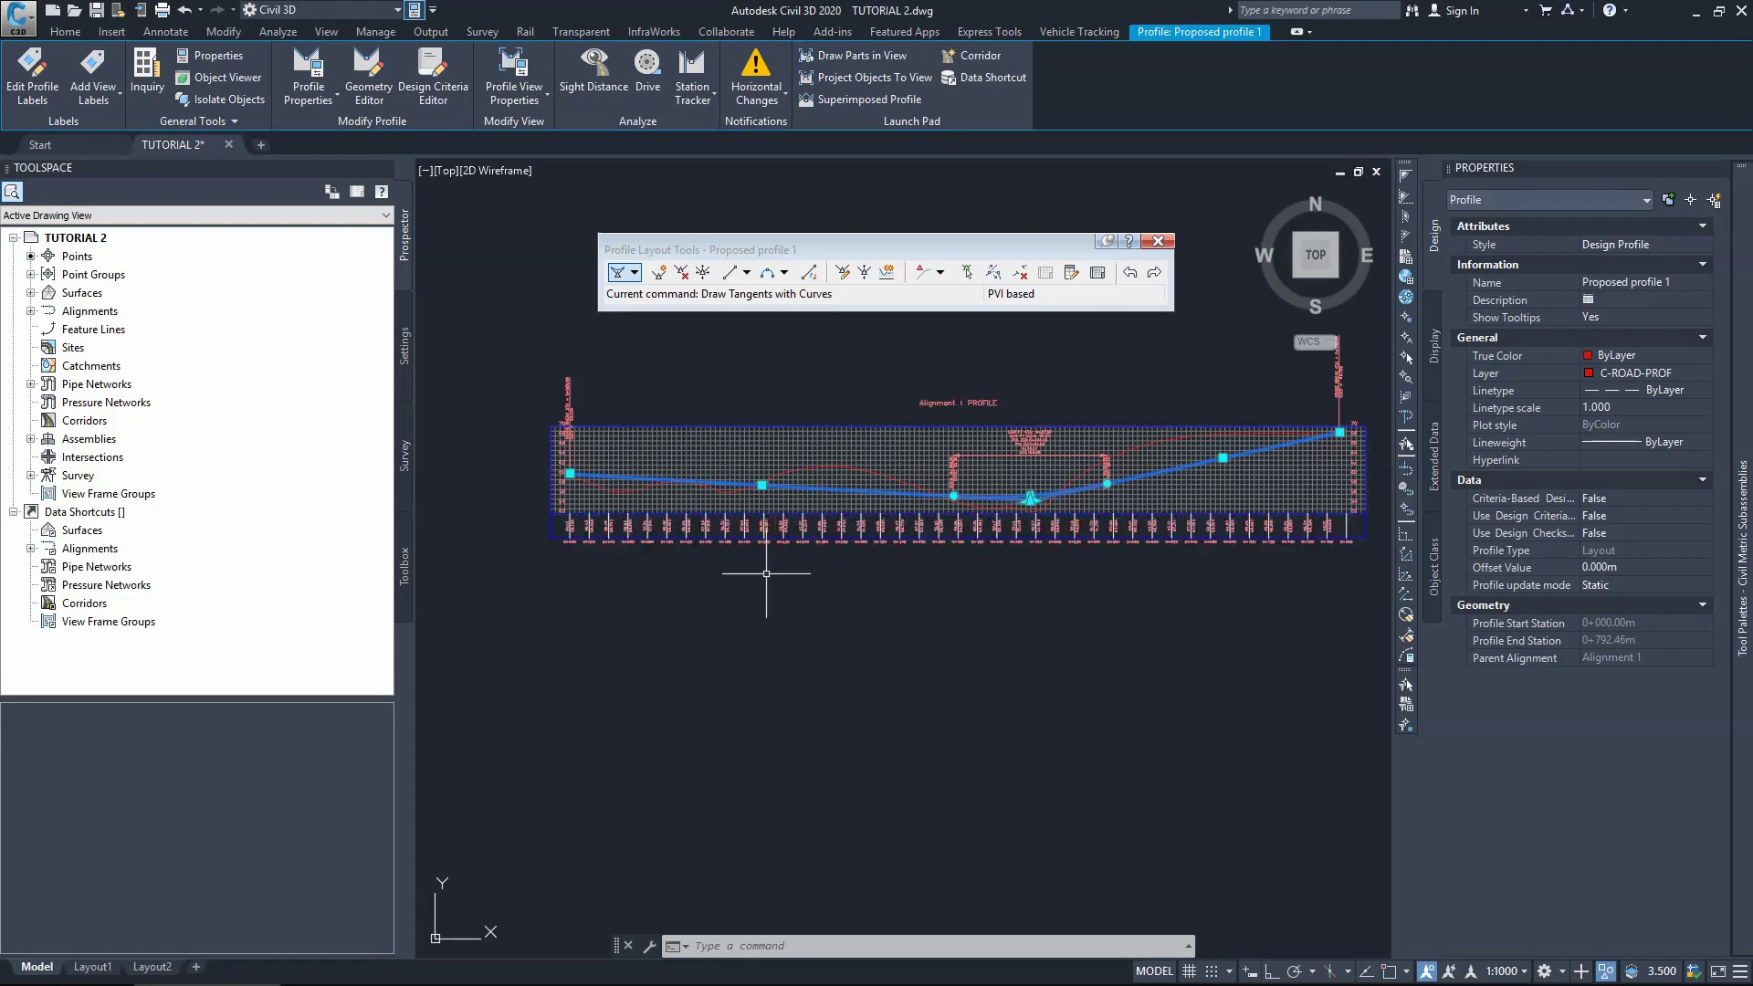
scroll(731, 587, "down", 1)
scroll(825, 575, "up", 1)
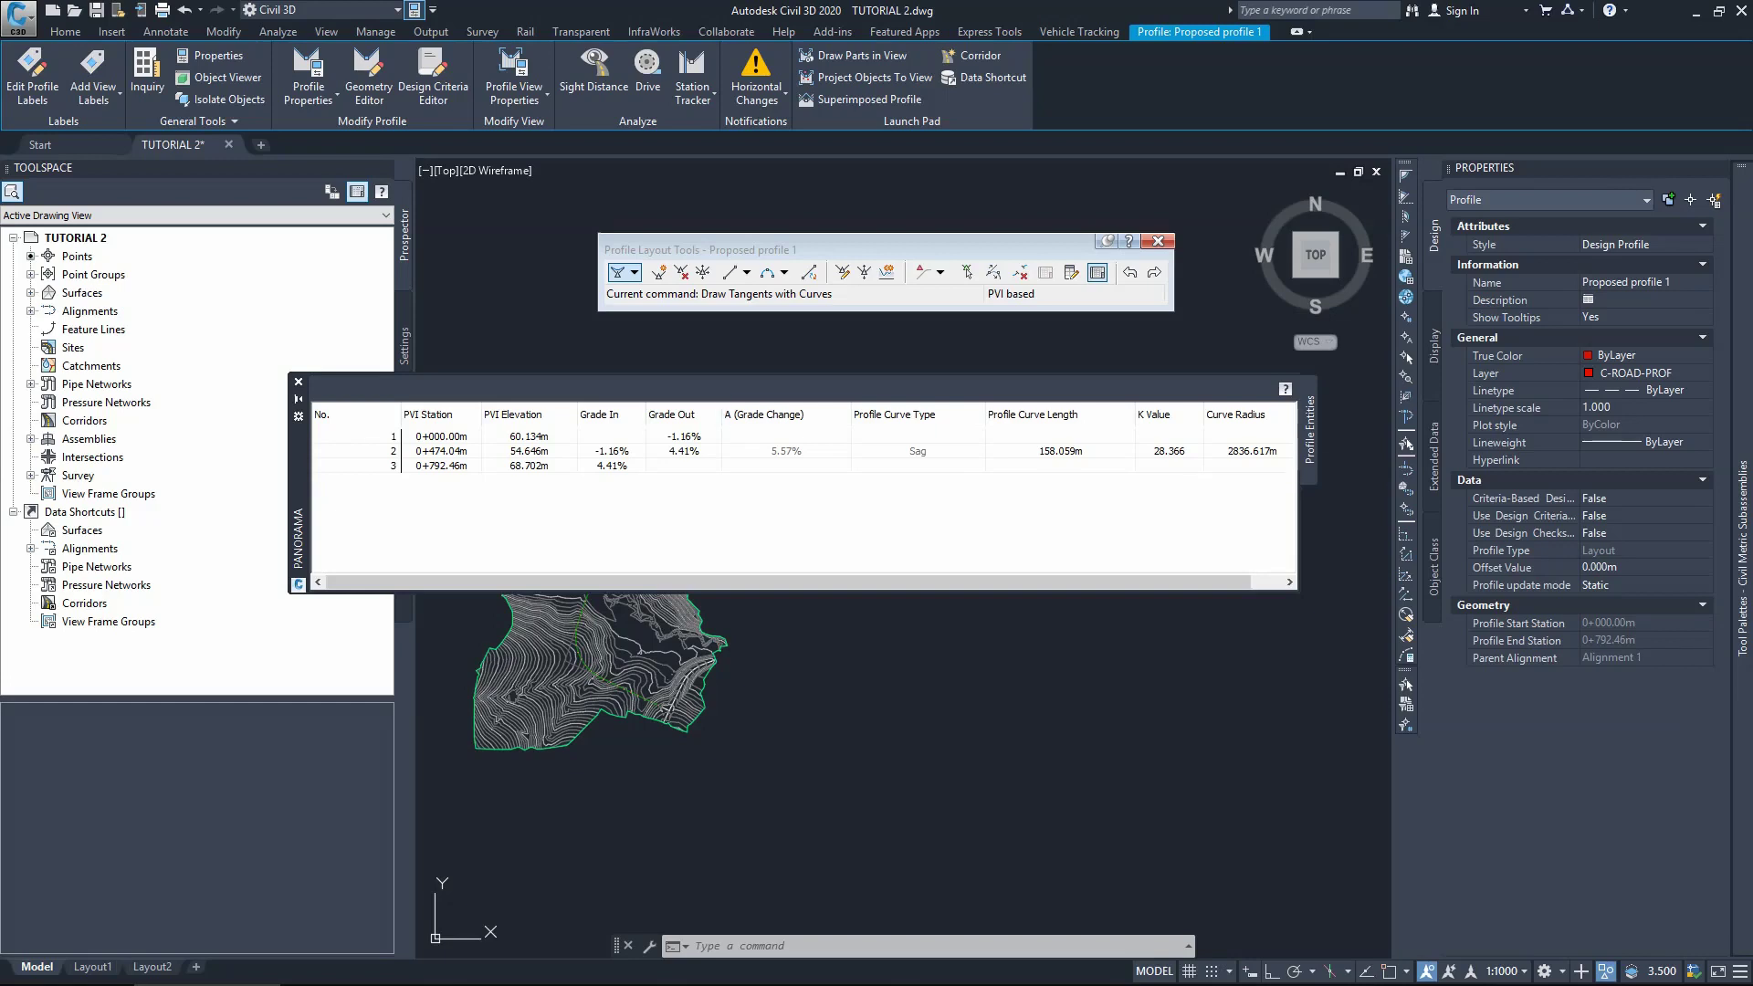
left_click(298, 381)
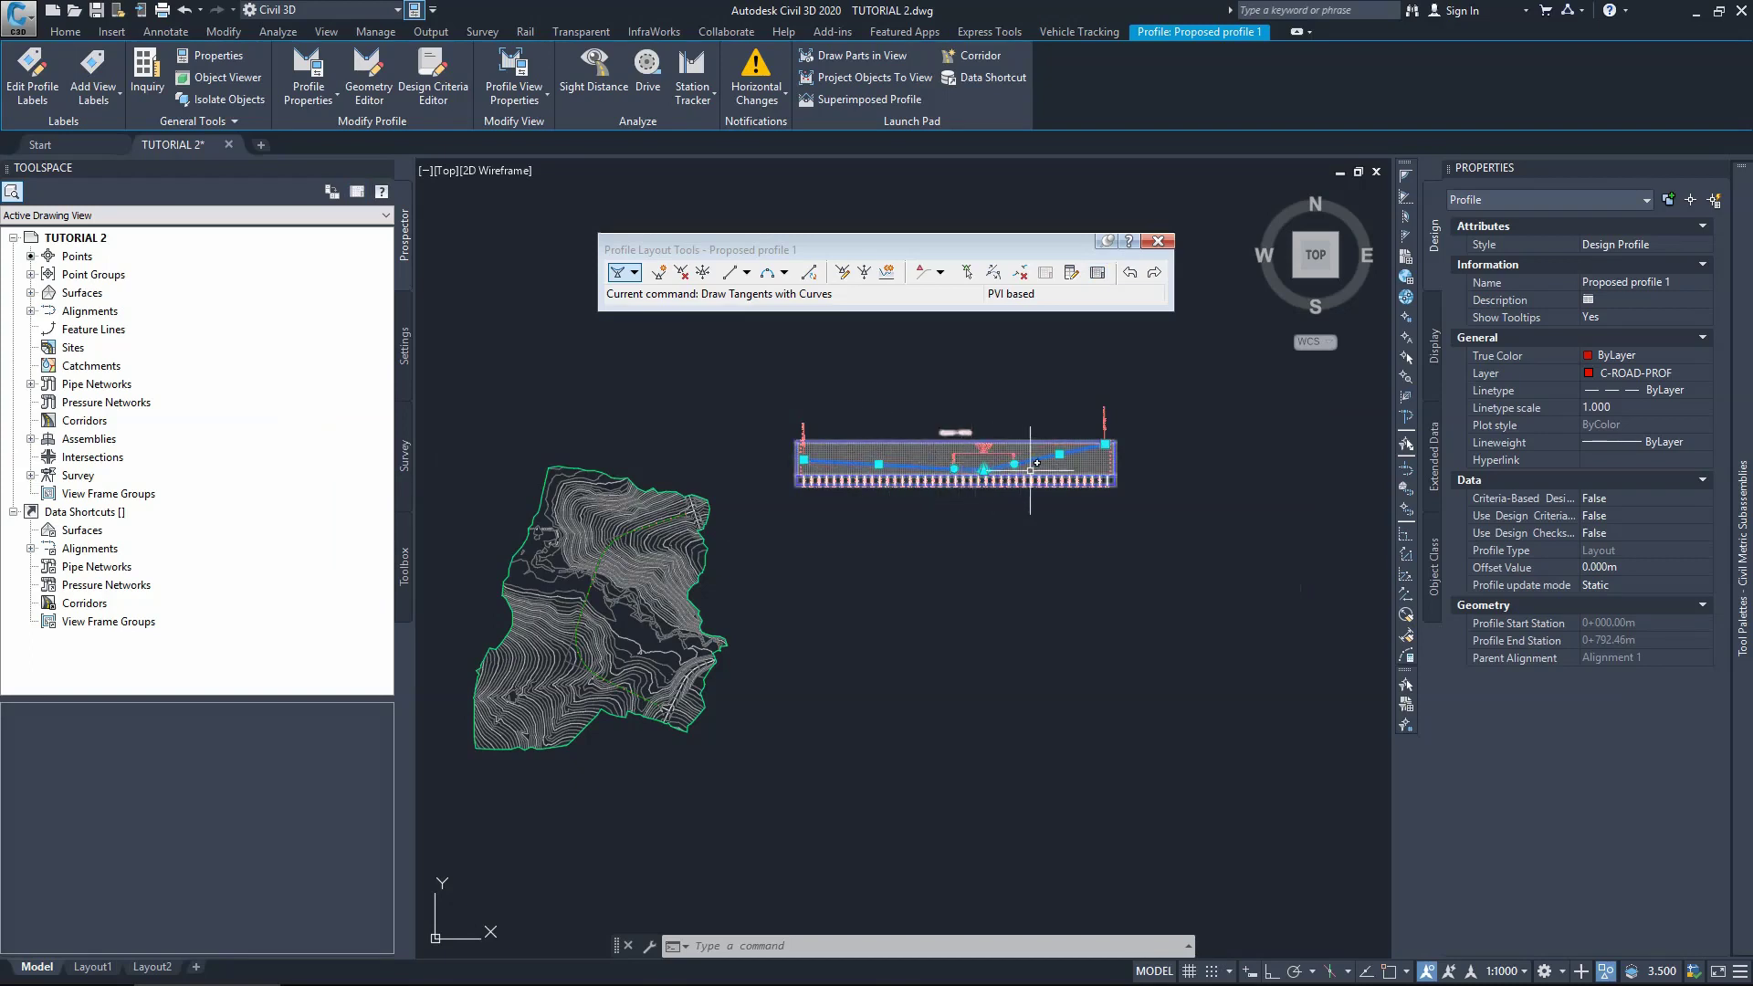
Step: Exit the profile layout tools and deselect the design profile
key("Escape")
key("Escape")
scroll(967, 440, "up", 2)
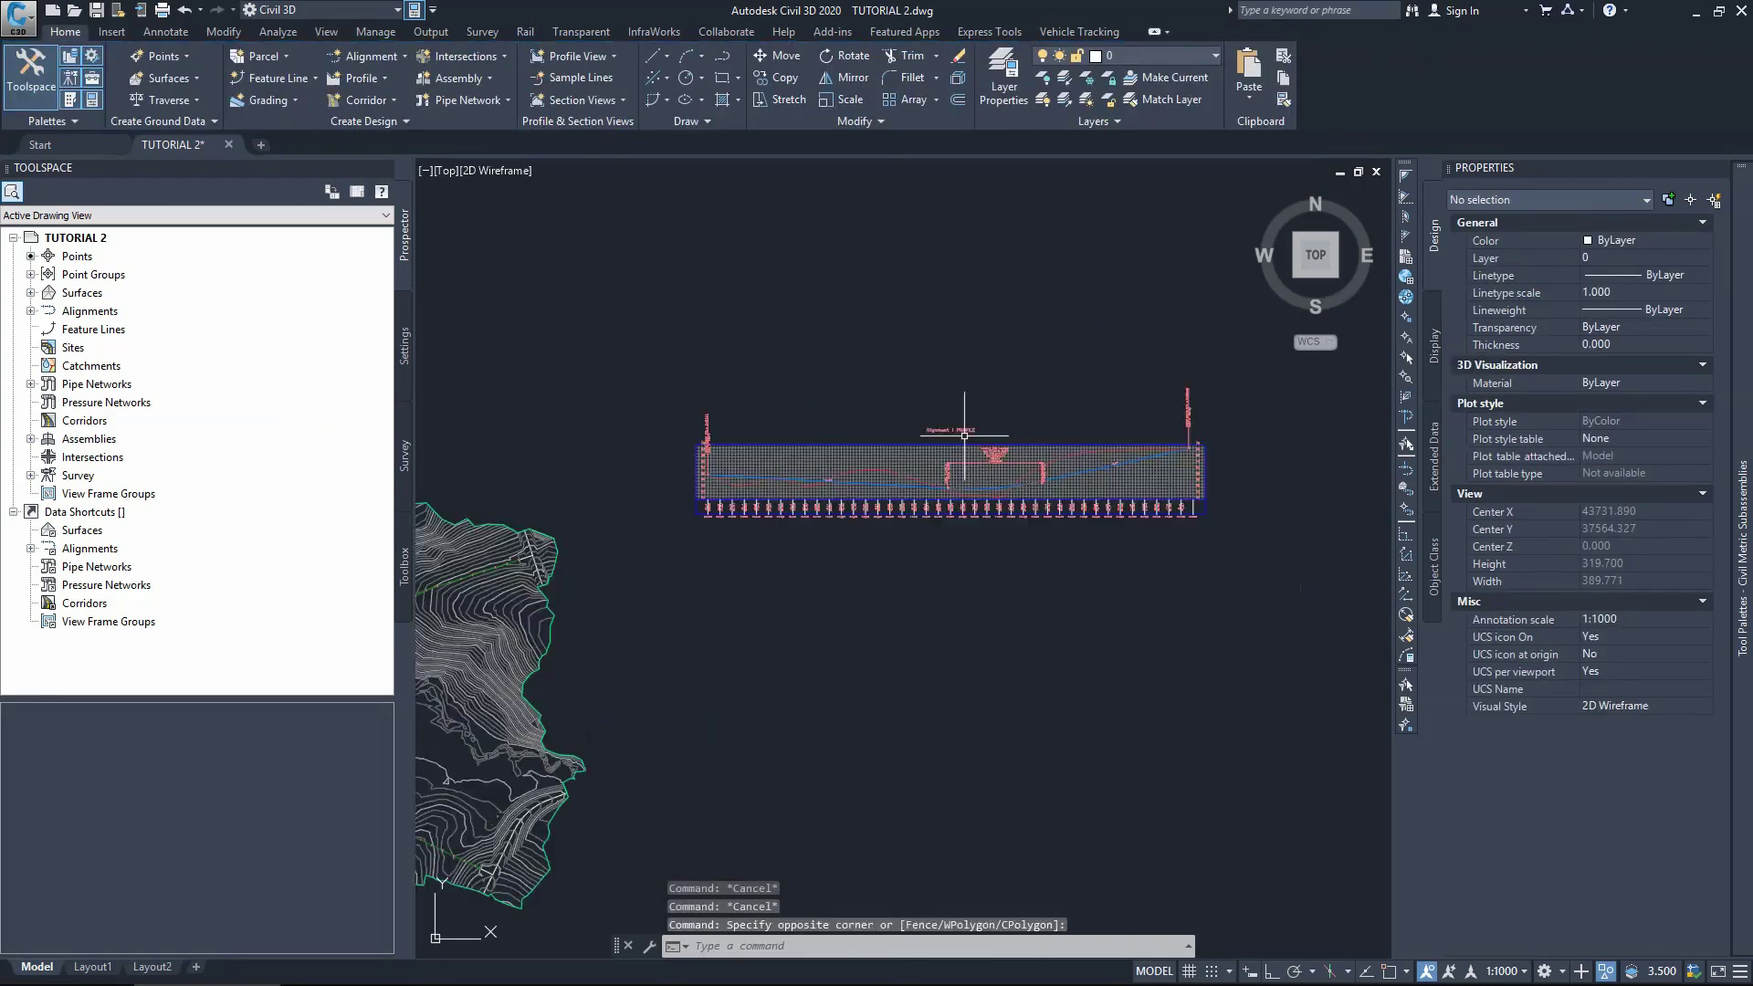
left_click(778, 449)
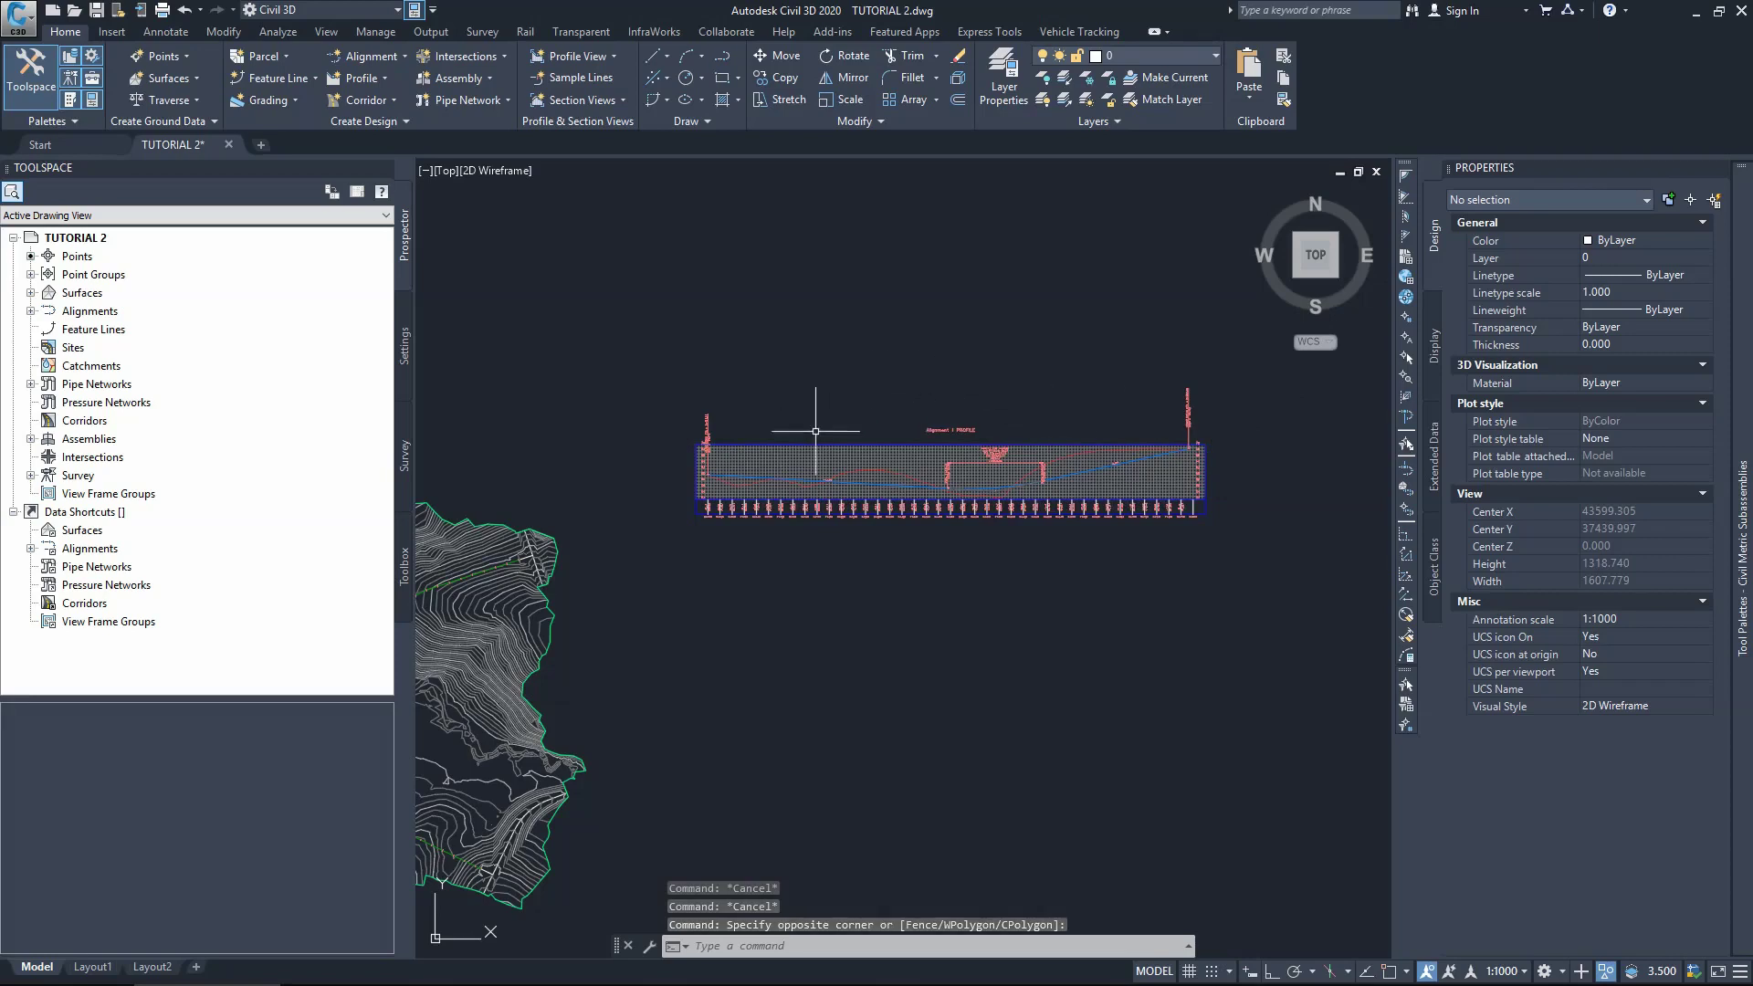